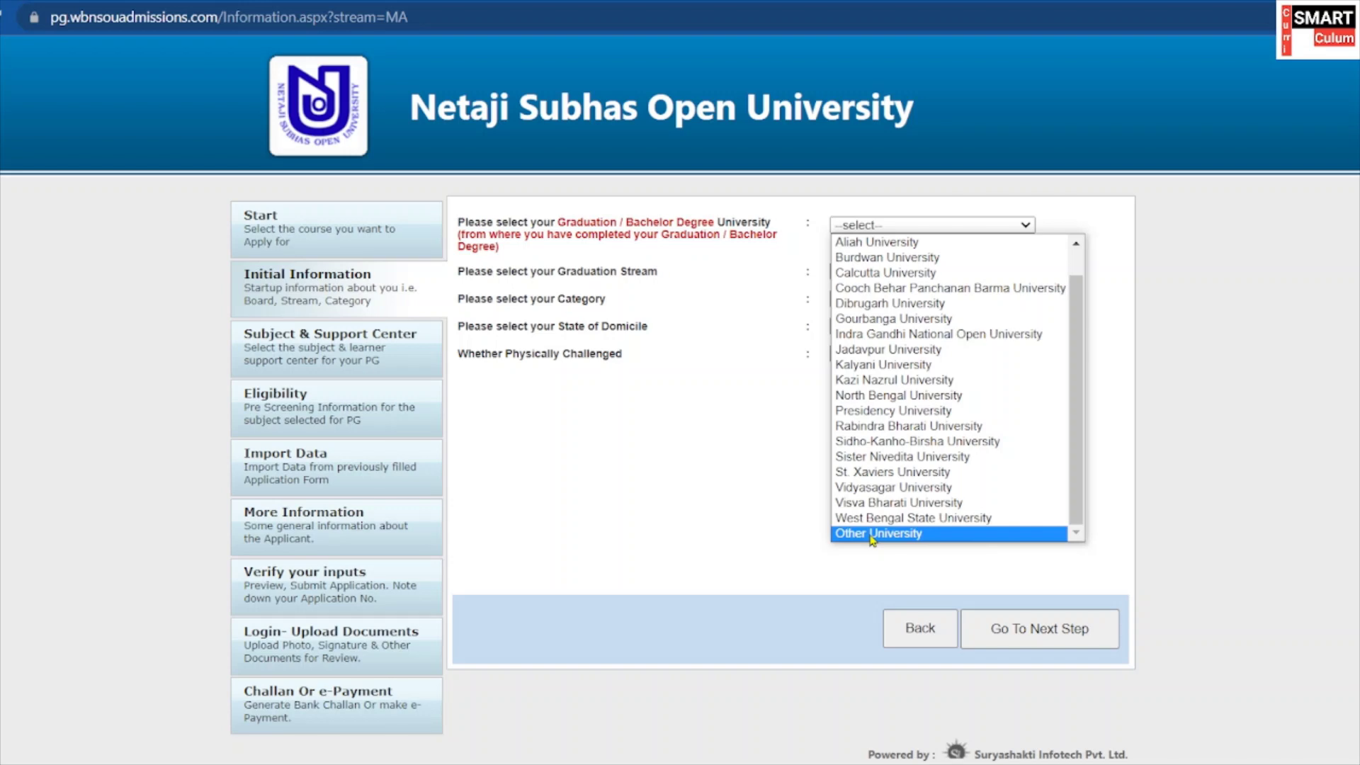
Choose Other University and enter RAIGANJ UNIVERSITY as the graduation university name.
{"action": "left_click", "coordinate": [871, 535]}
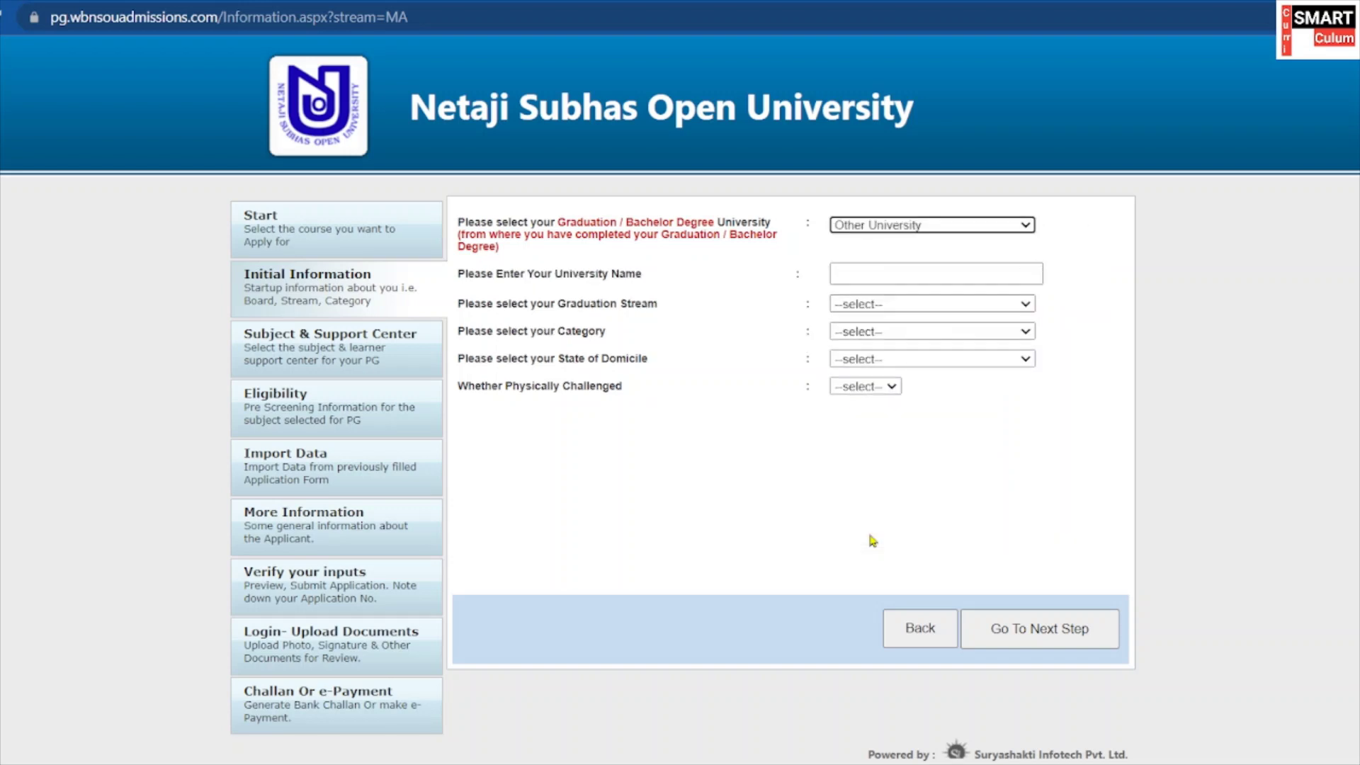
{"action": "left_click", "coordinate": [896, 272]}
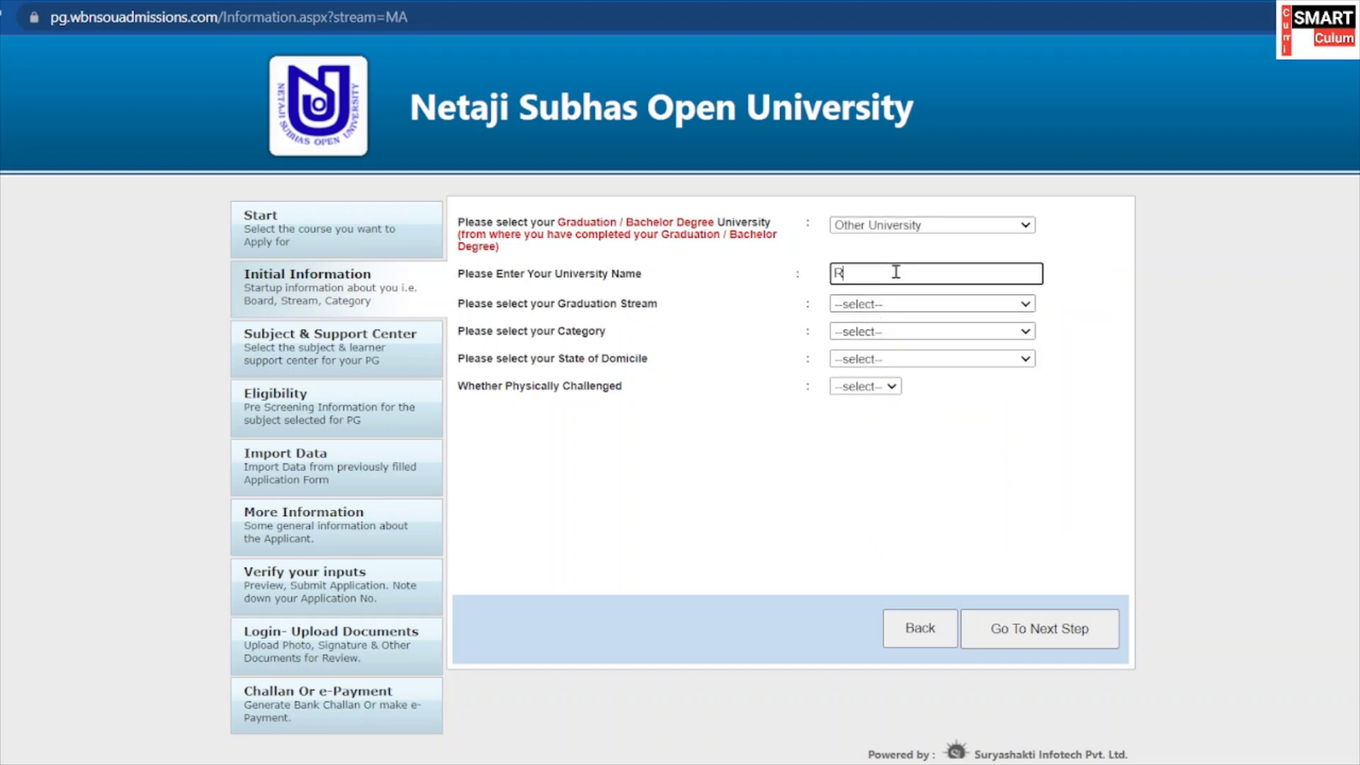
{"action": "type", "text": "RAIGANJ UNIVERSITY"}
{"action": "left_click_drag", "start_coordinate": [957, 274], "coordinate": [843, 275]}
Set stream BA, category General, domicile West Bengal, physically challenged No, and continue.
{"action": "left_click", "coordinate": [910, 304]}
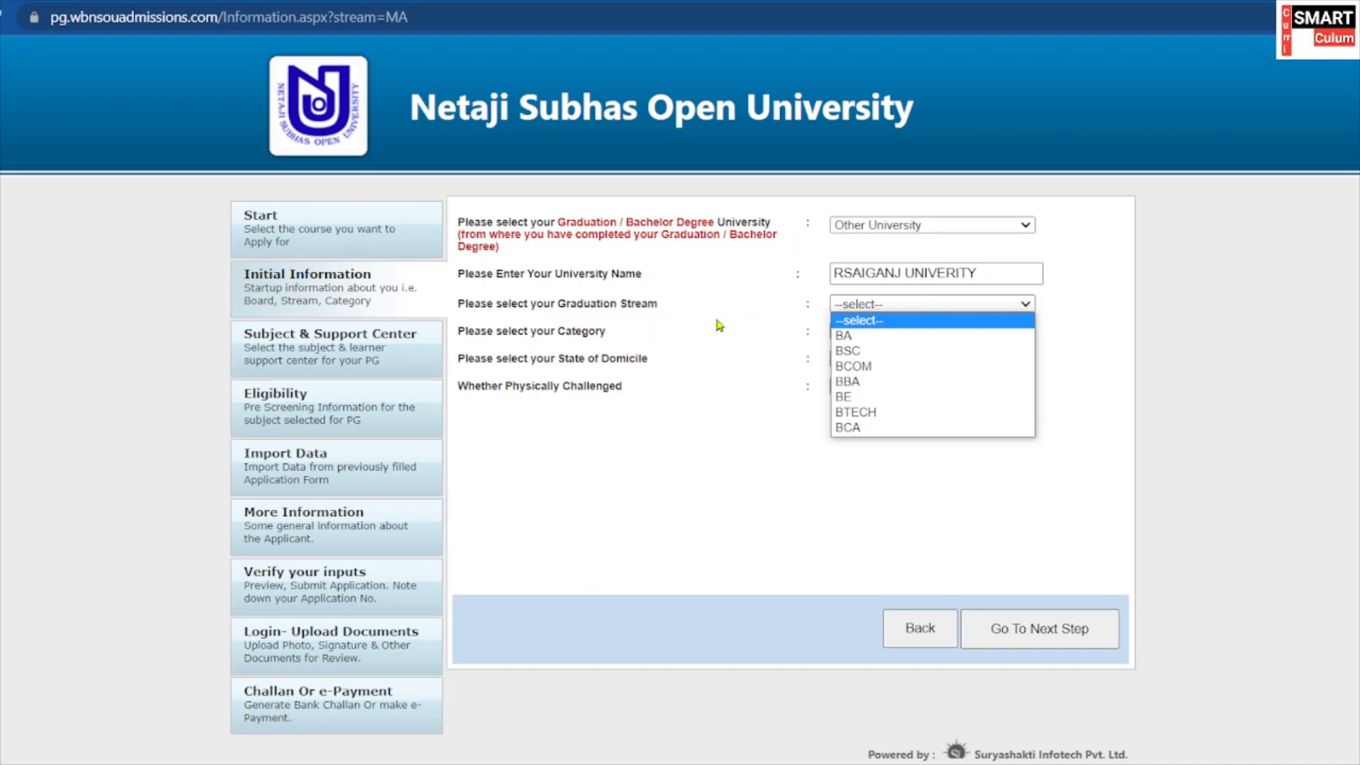
{"action": "left_click", "coordinate": [880, 335]}
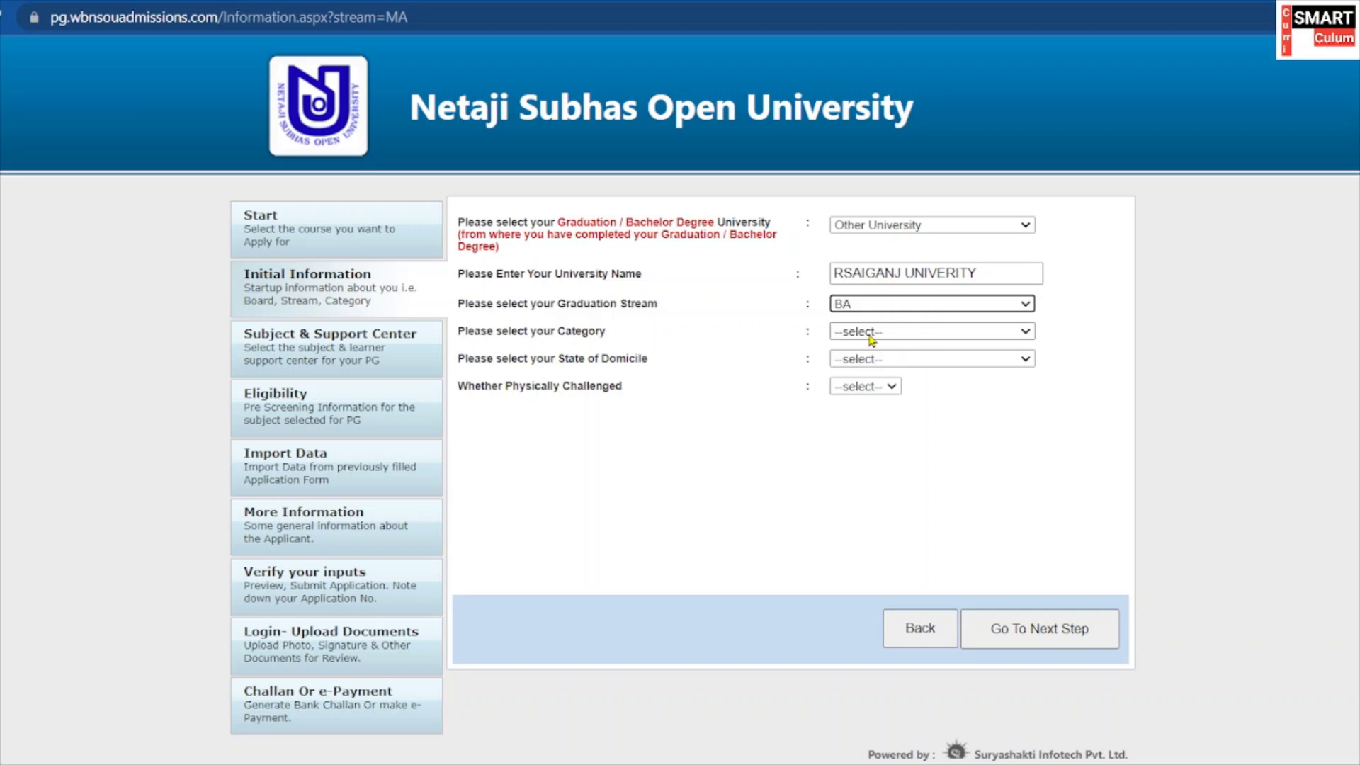
{"action": "left_click", "coordinate": [909, 305]}
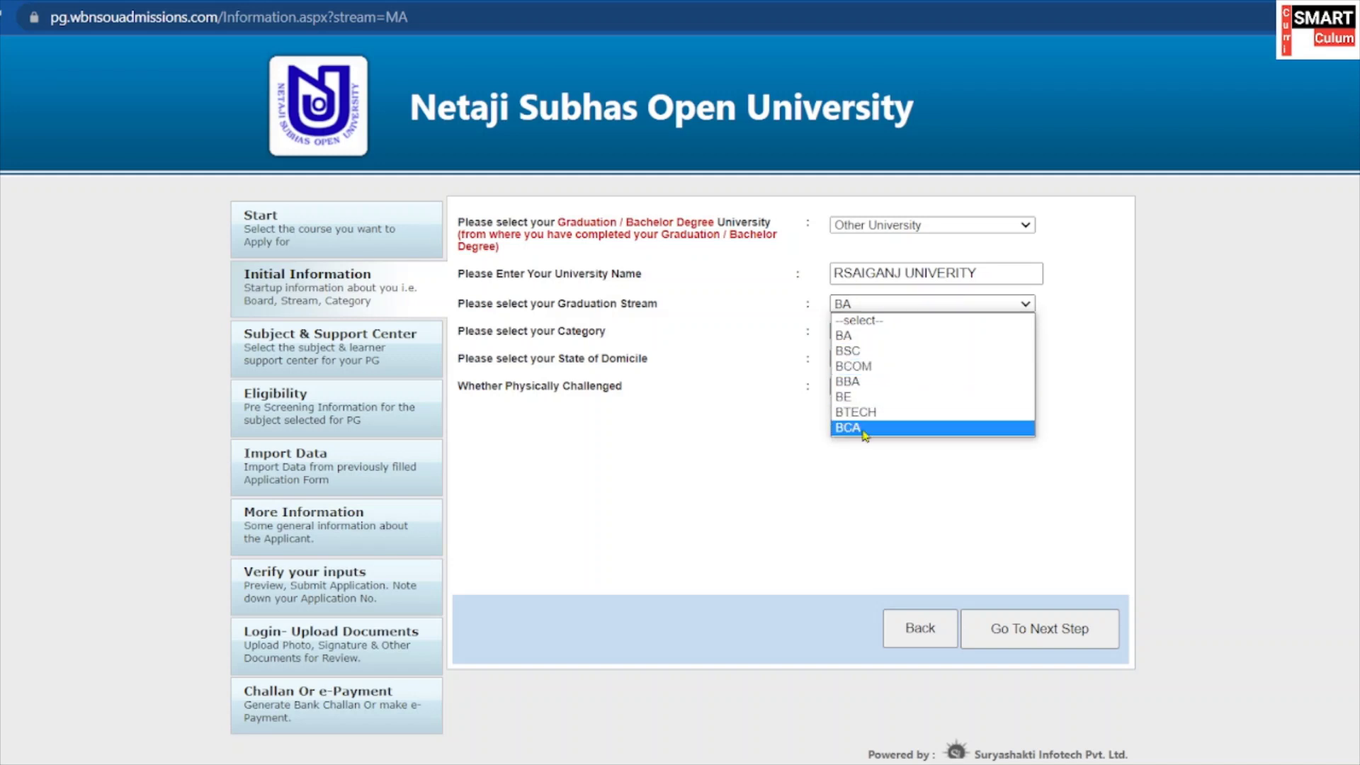
{"action": "left_click", "coordinate": [856, 341]}
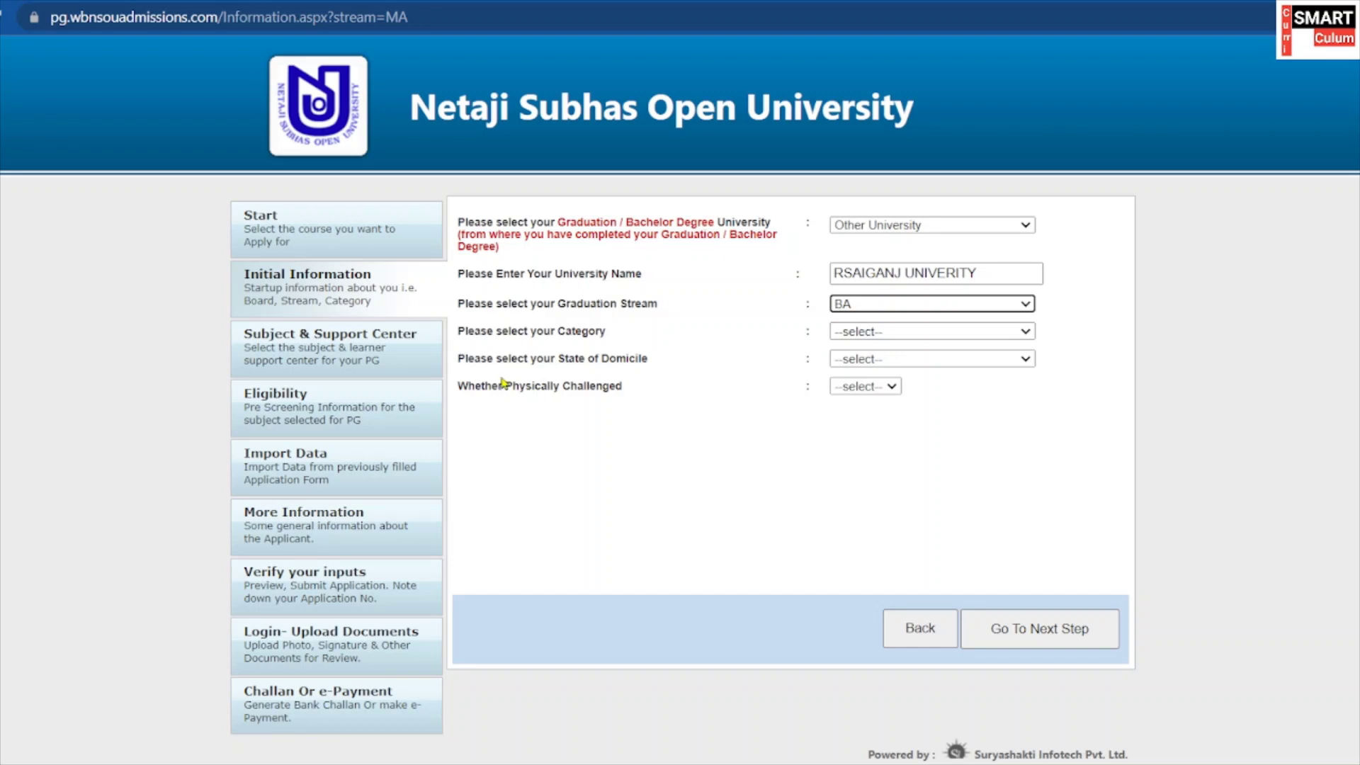
{"action": "left_click", "coordinate": [973, 330]}
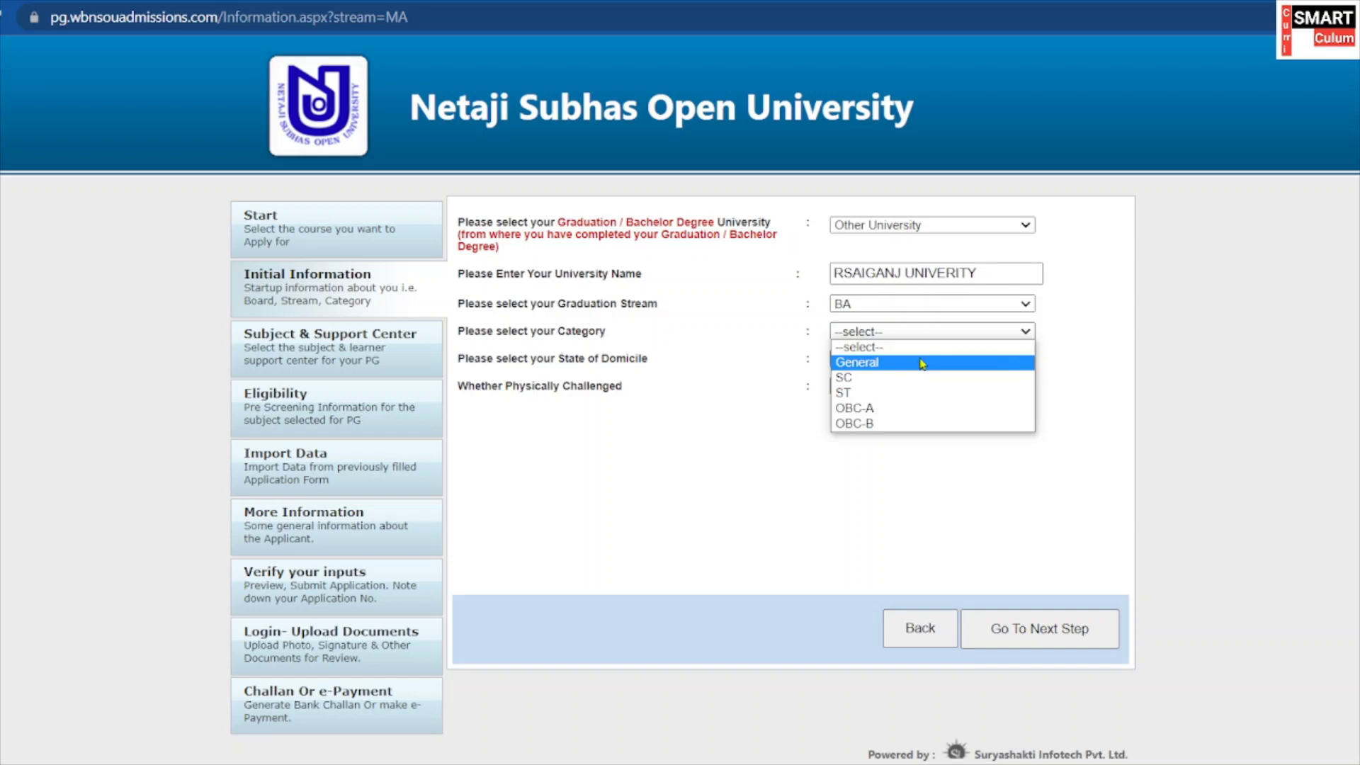
{"action": "left_click", "coordinate": [920, 368]}
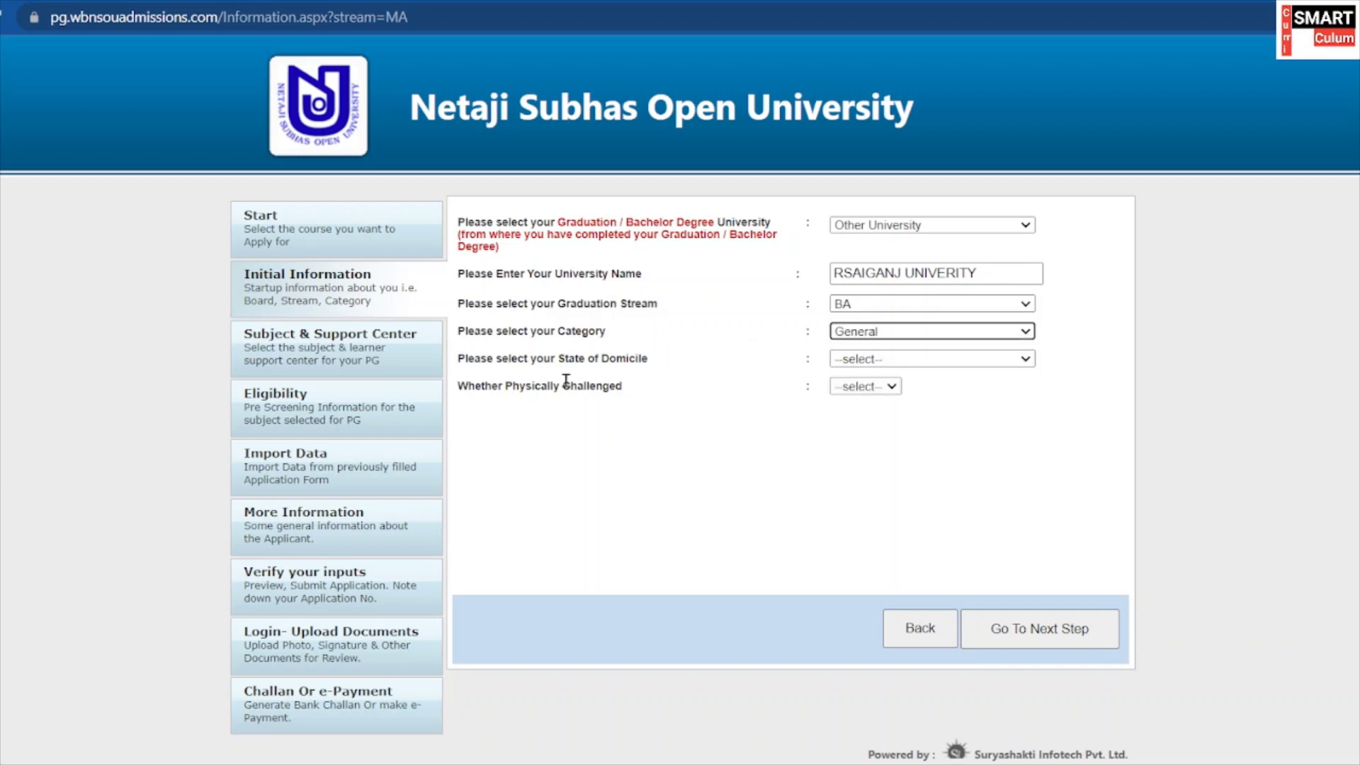
{"action": "left_click", "coordinate": [886, 358]}
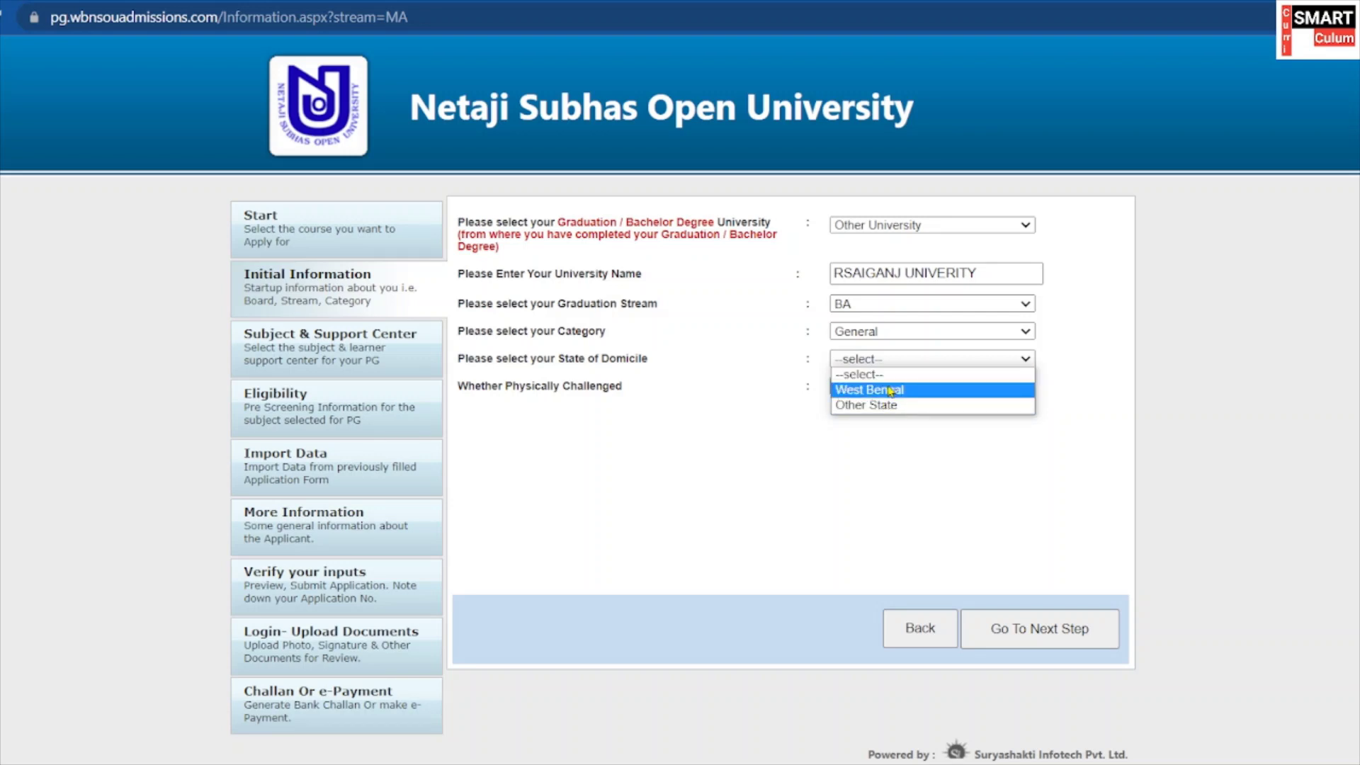
{"action": "left_click", "coordinate": [890, 390]}
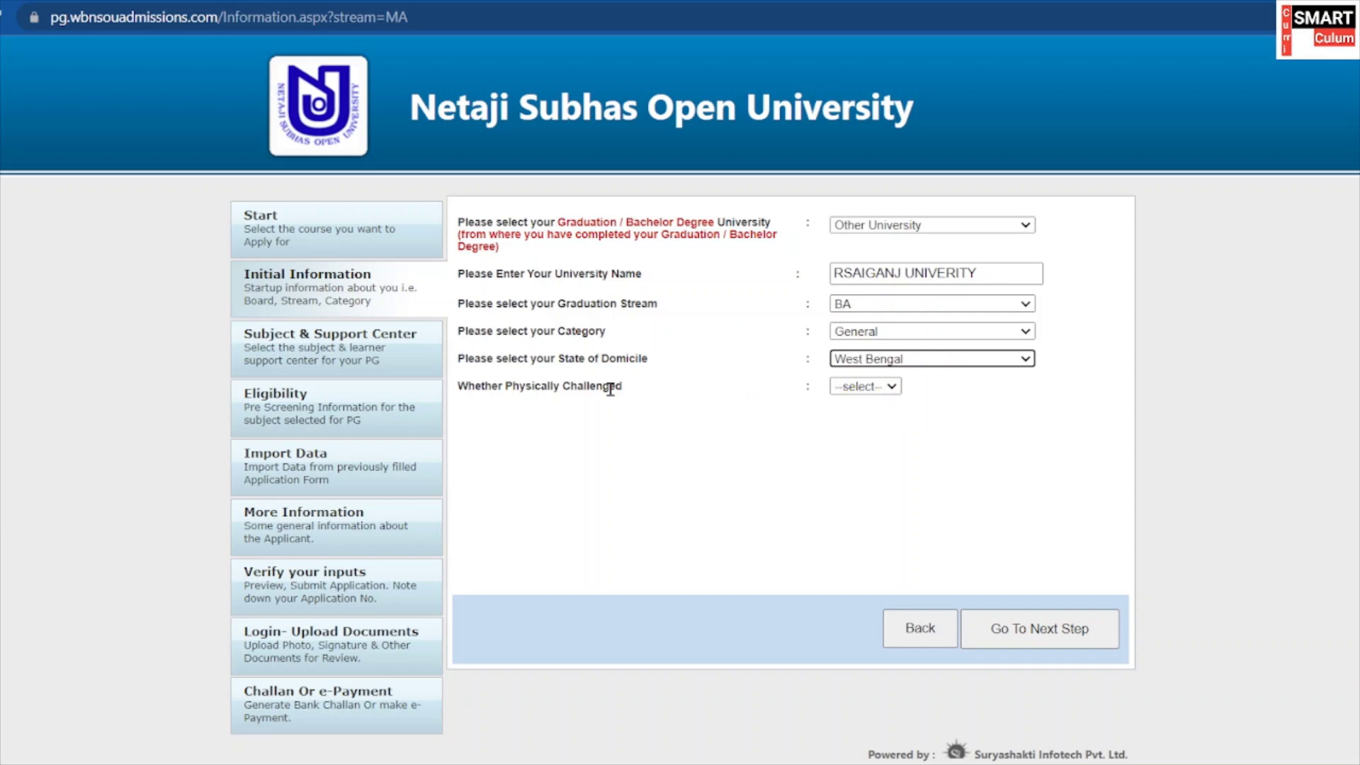
{"action": "left_click", "coordinate": [877, 389]}
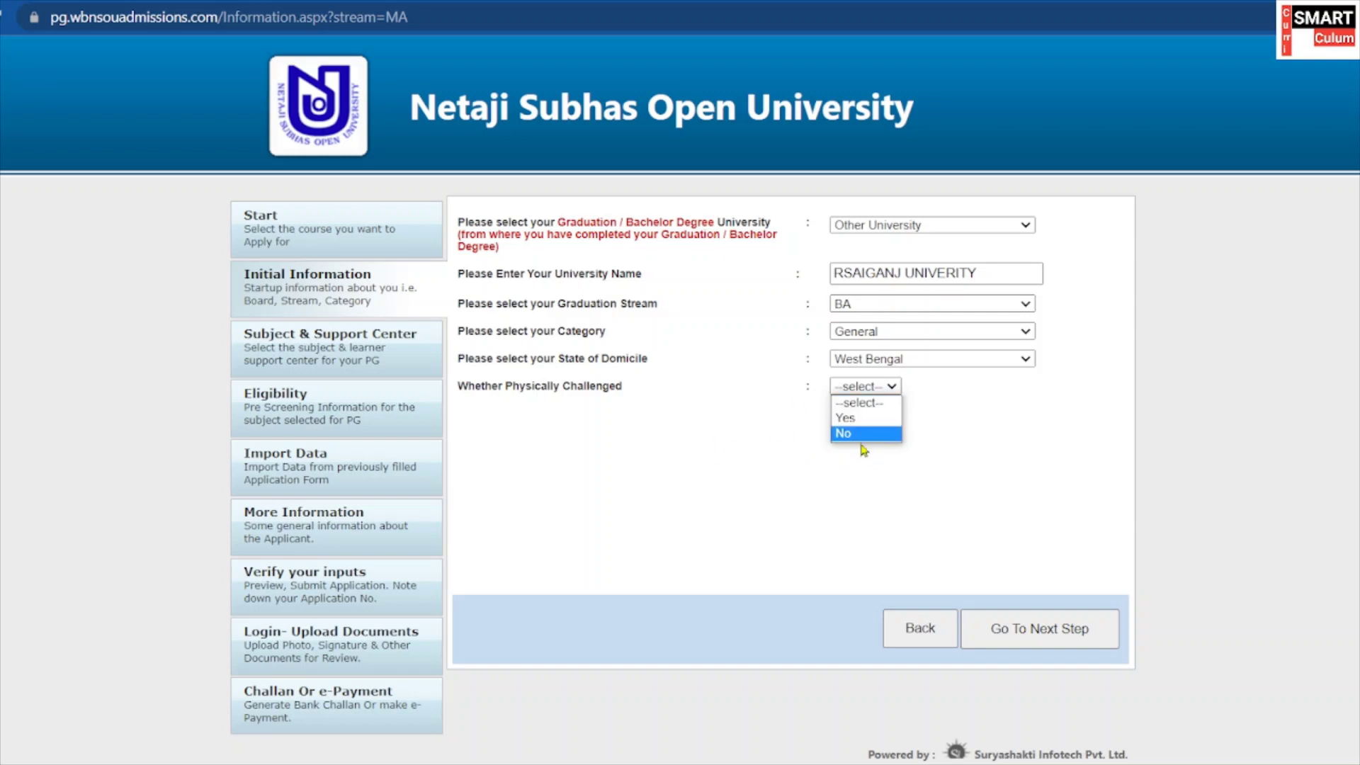
{"action": "left_click", "coordinate": [860, 432]}
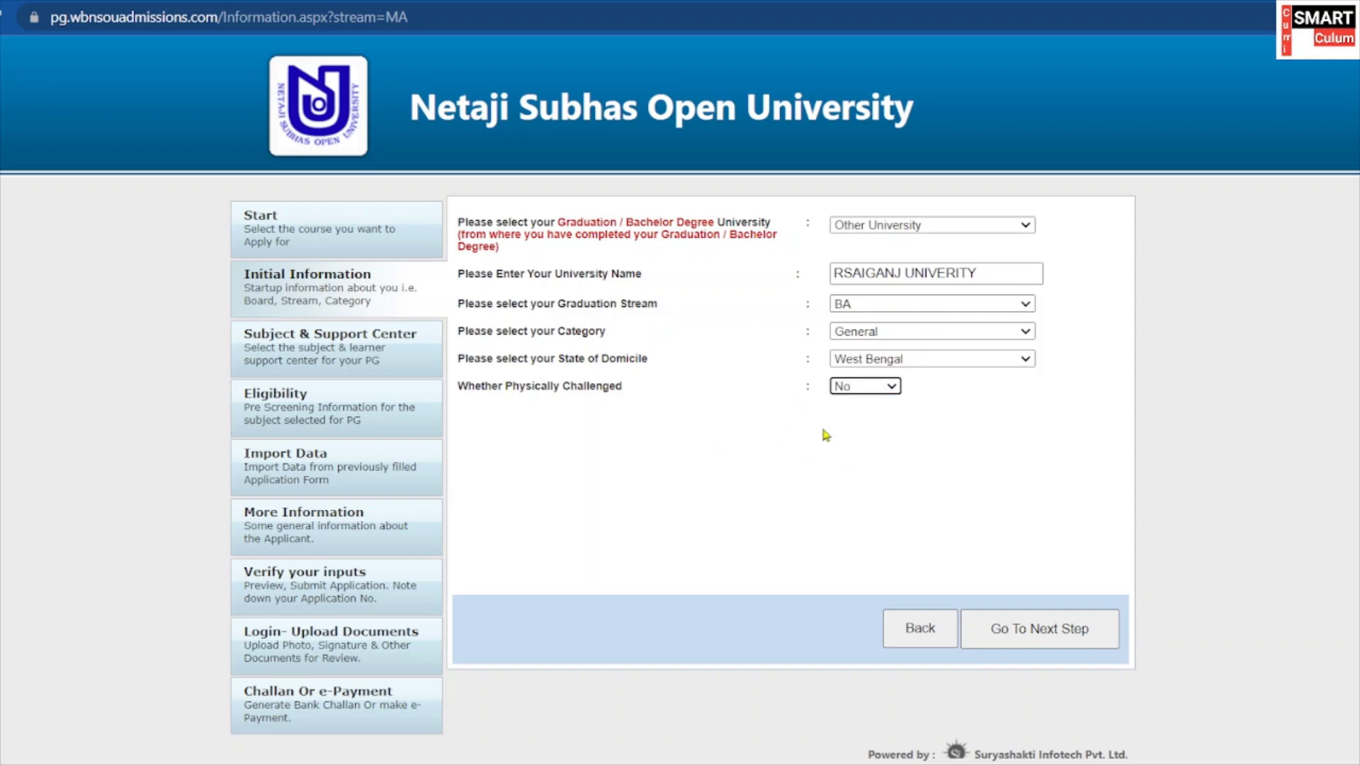
{"action": "left_click", "coordinate": [1025, 631]}
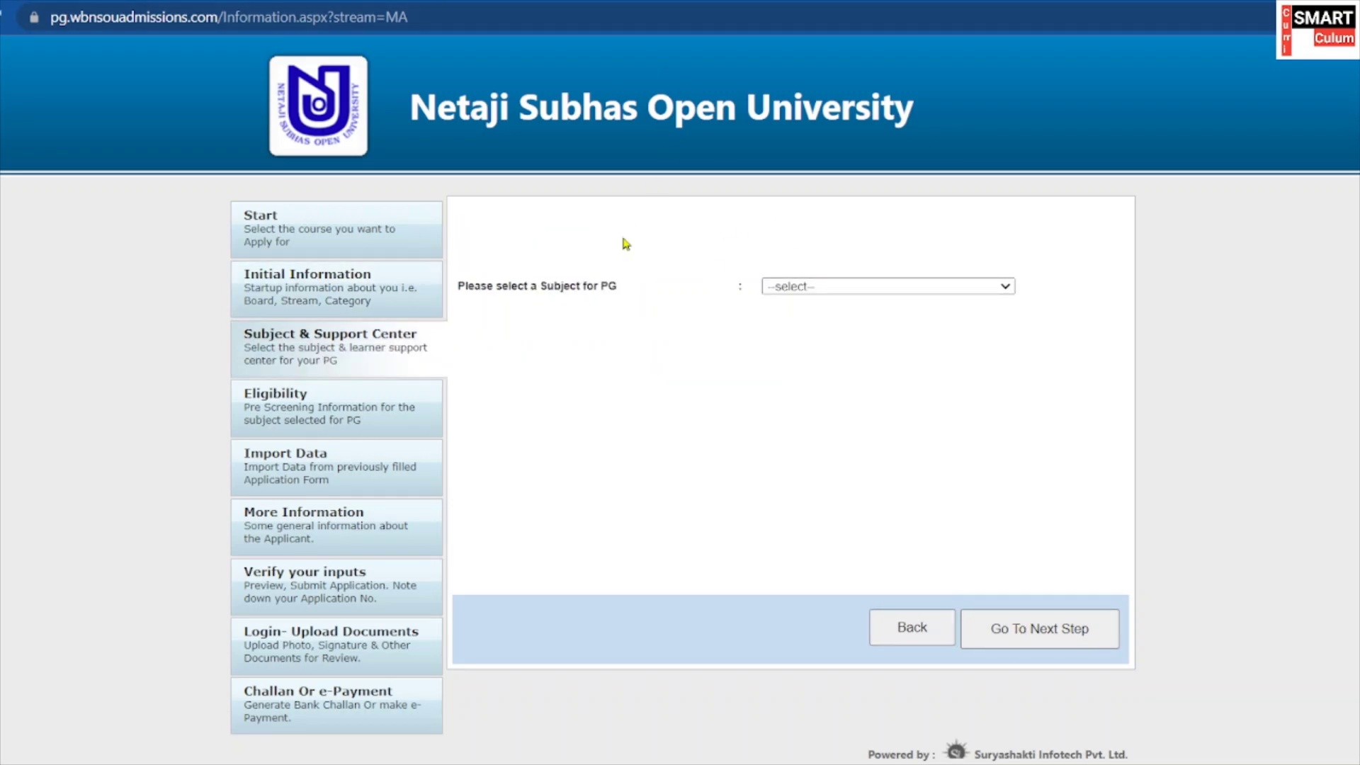
Pick History as PG subject, Malda district, Gour Mahavidyalaya Study Centre, and continue.
{"action": "left_click", "coordinate": [860, 289]}
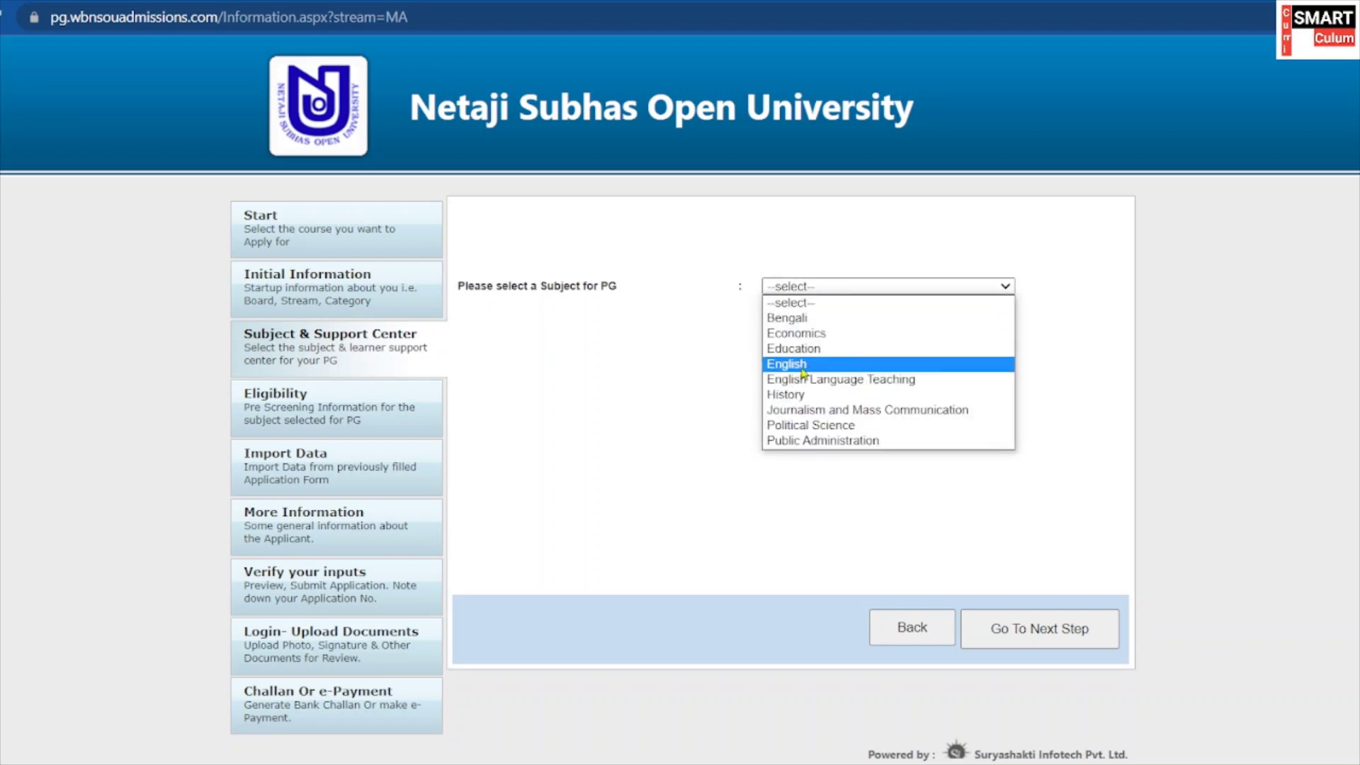
{"action": "left_click", "coordinate": [833, 396]}
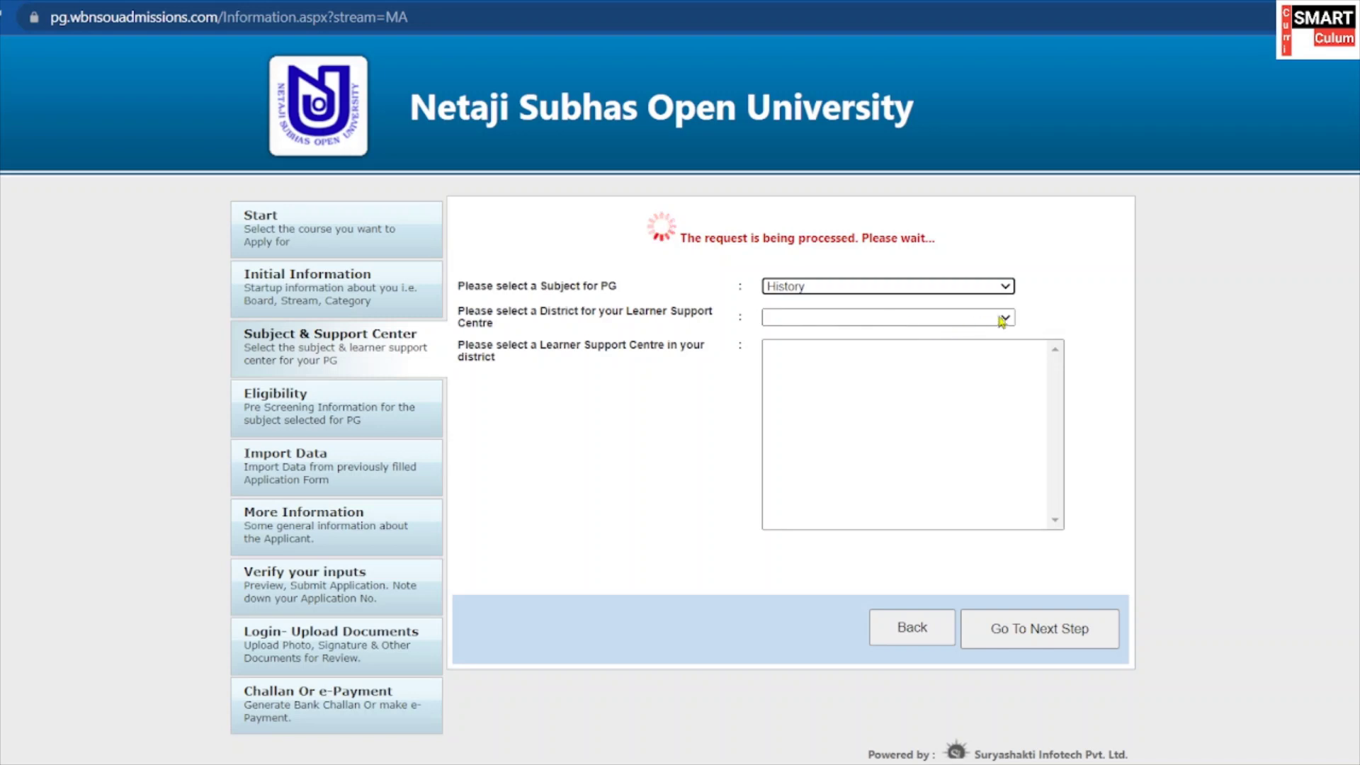
{"action": "left_click", "coordinate": [889, 318]}
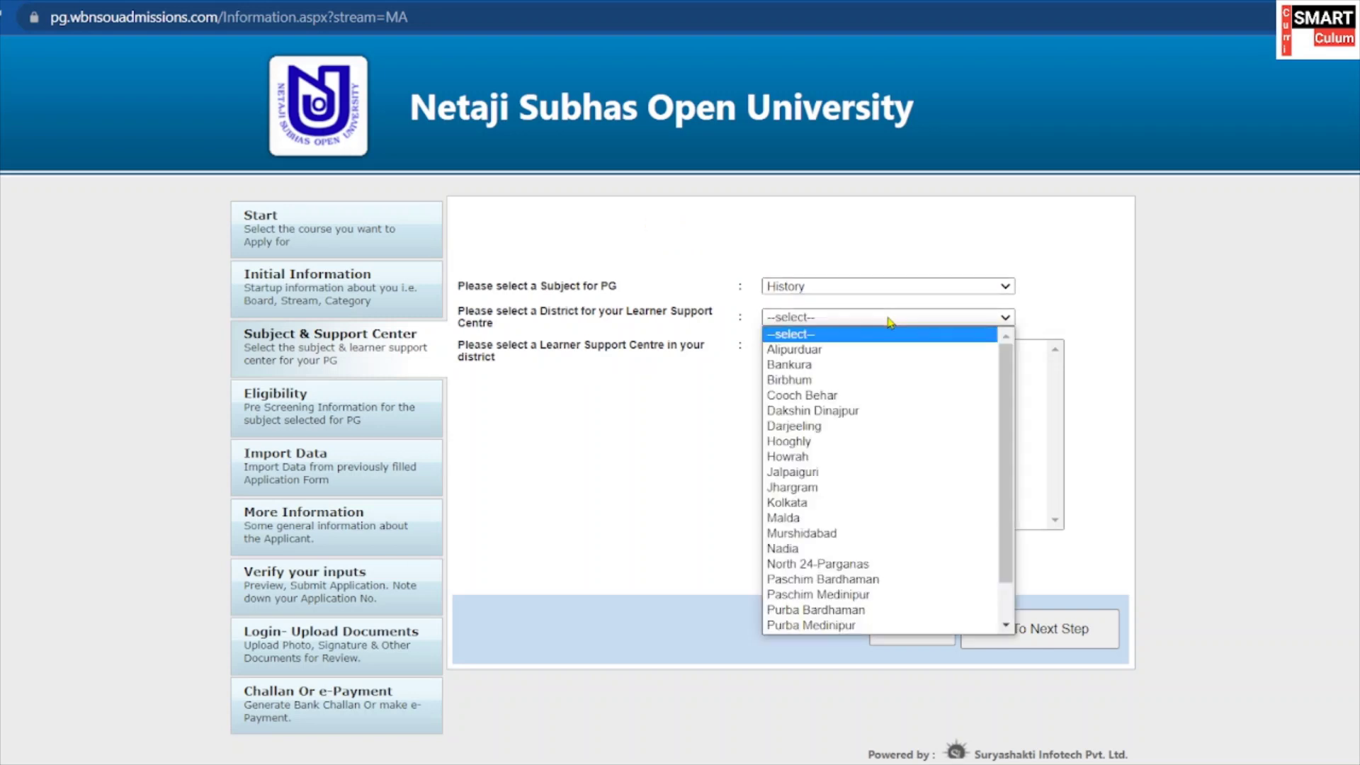
{"action": "scroll", "coordinate": [862, 446], "scroll_direction": "down", "scroll_amount": 1}
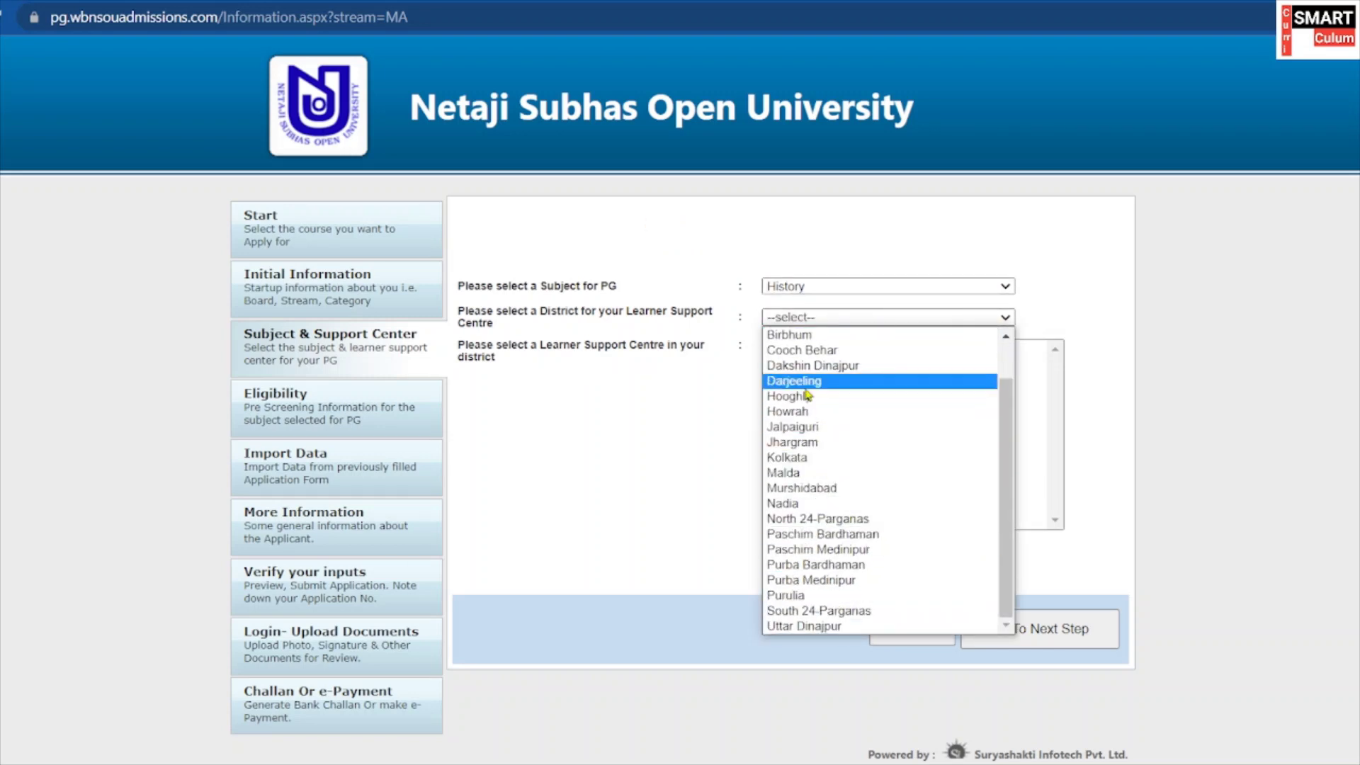
{"action": "scroll", "coordinate": [809, 396], "scroll_direction": "up", "scroll_amount": 1}
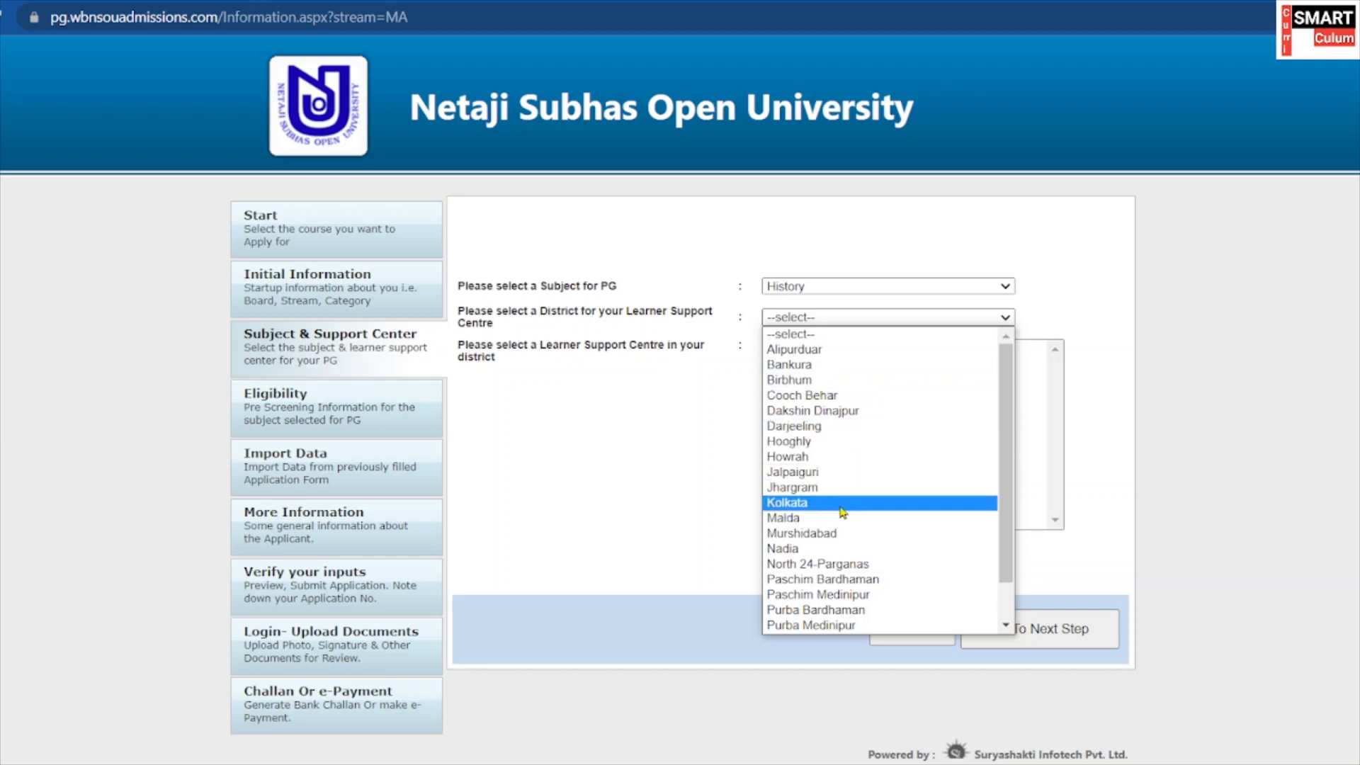
{"action": "left_click", "coordinate": [813, 524]}
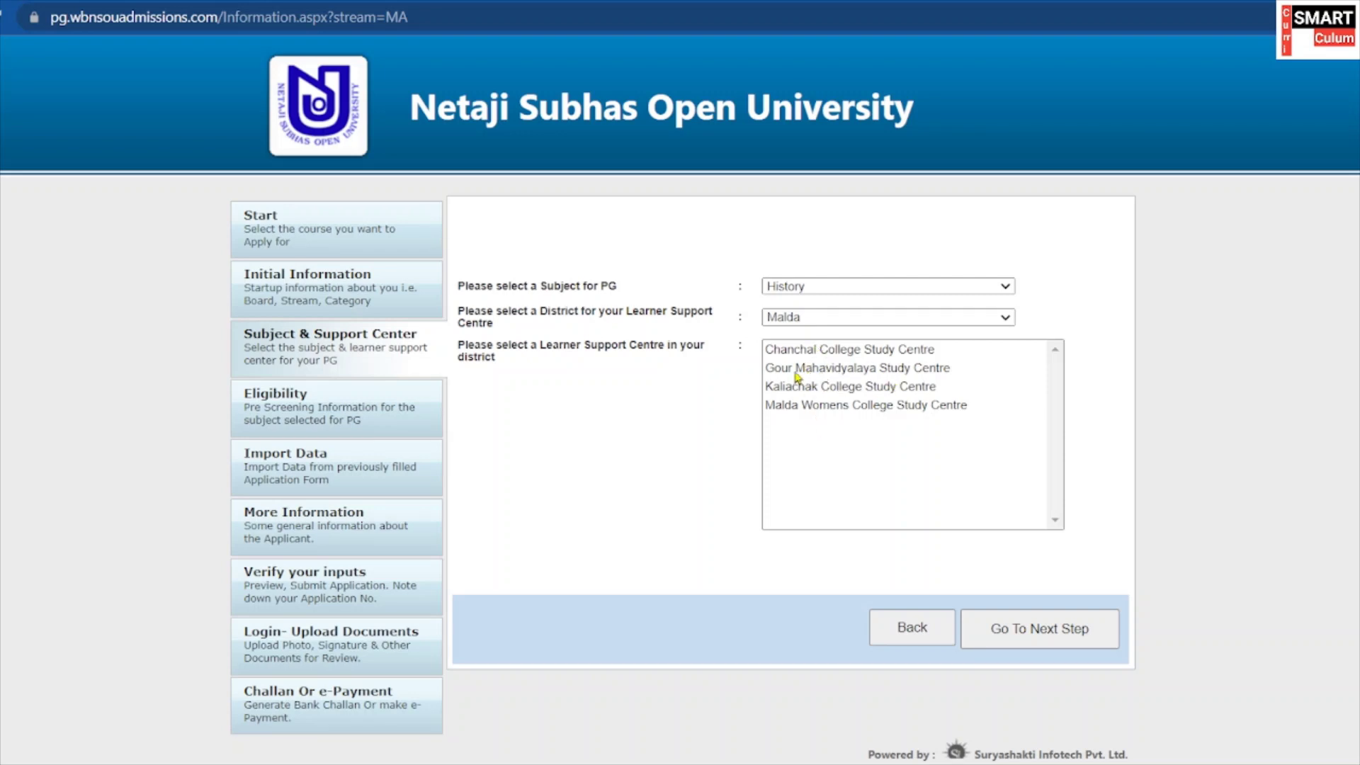
{"action": "left_click", "coordinate": [900, 370]}
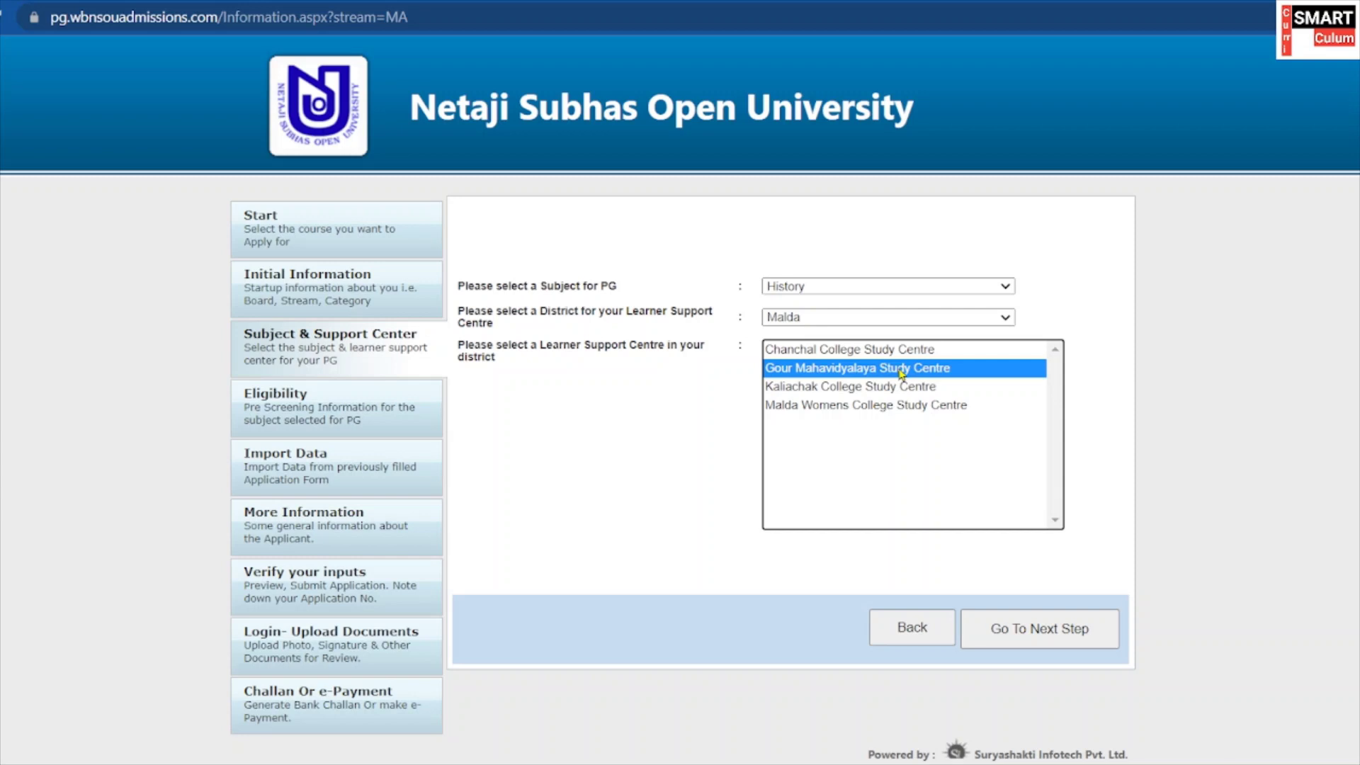
{"action": "left_click", "coordinate": [1024, 633]}
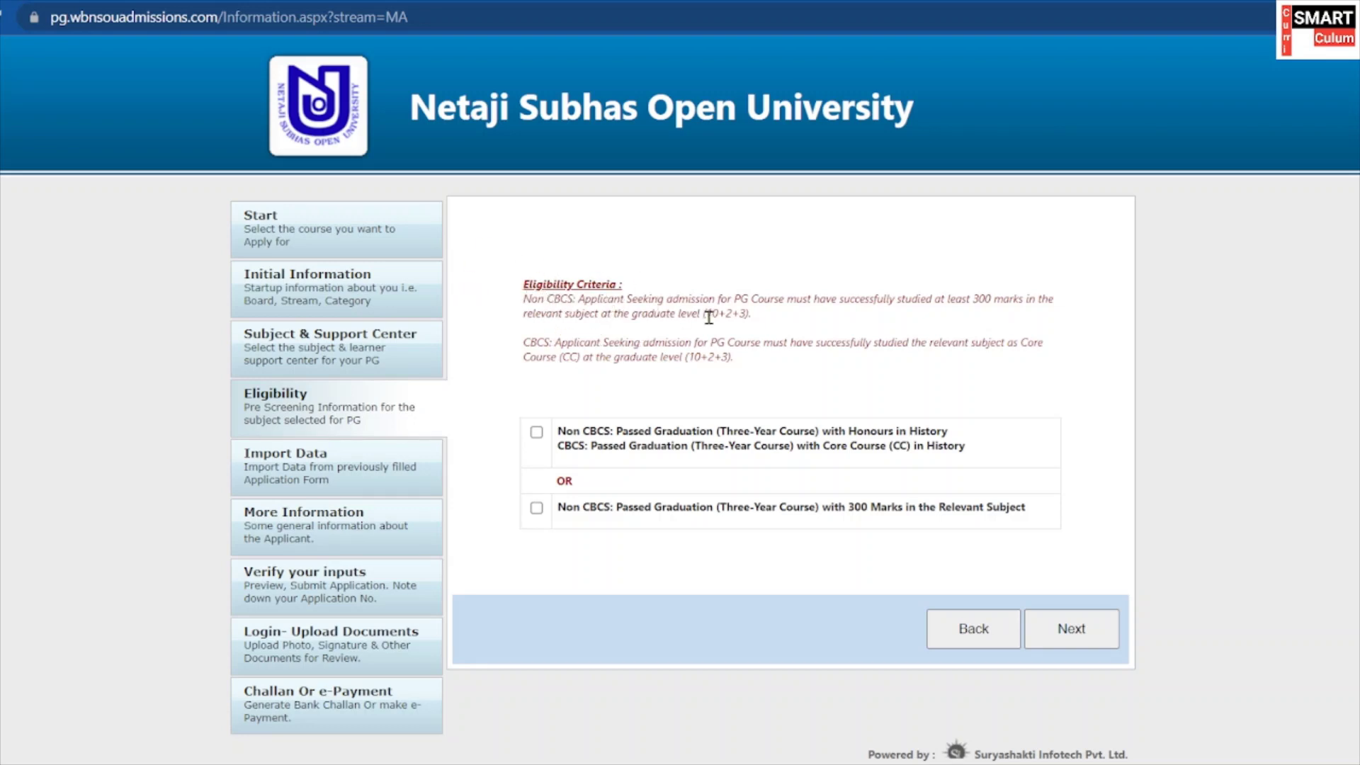
Read through the eligibility criteria, highlighting the at least 300 marks requirement.
{"action": "left_click", "coordinate": [852, 298], "text": "shift"}
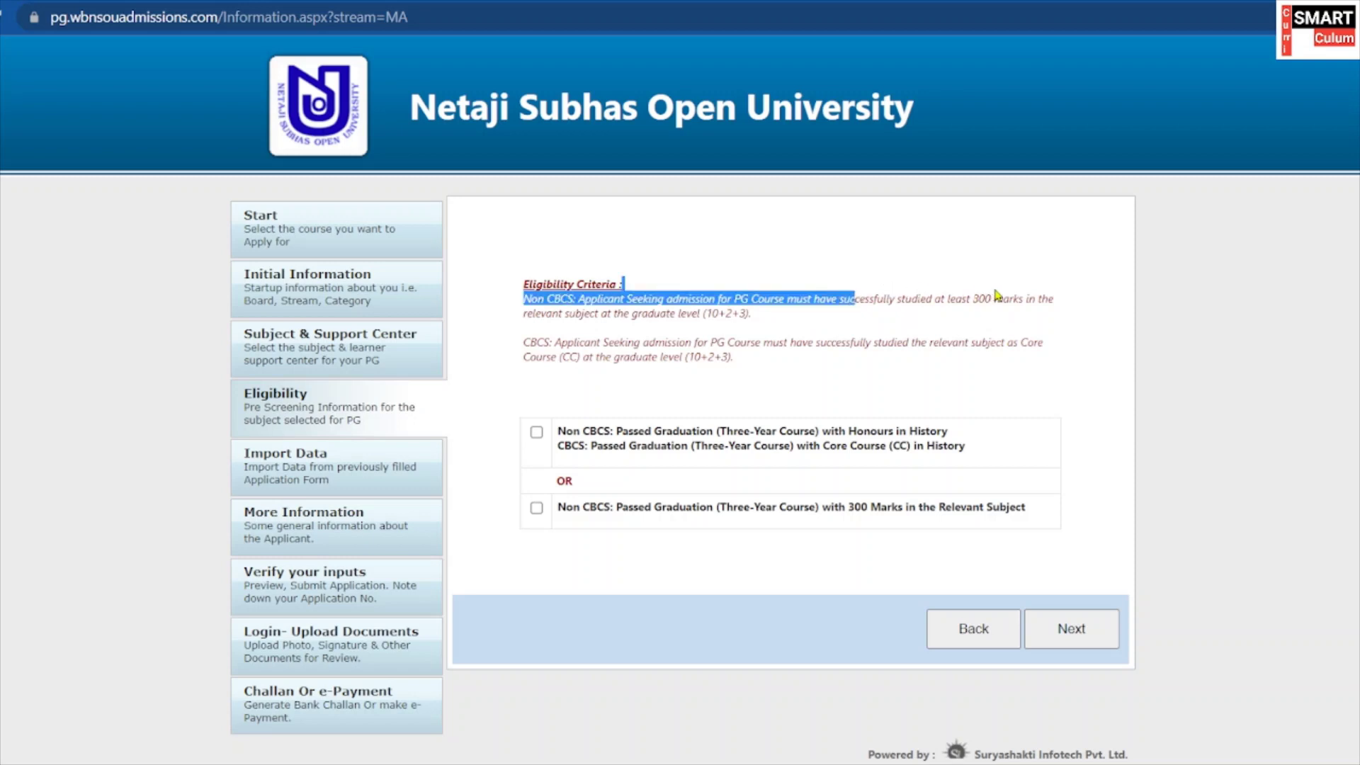
{"action": "left_click", "coordinate": [869, 333]}
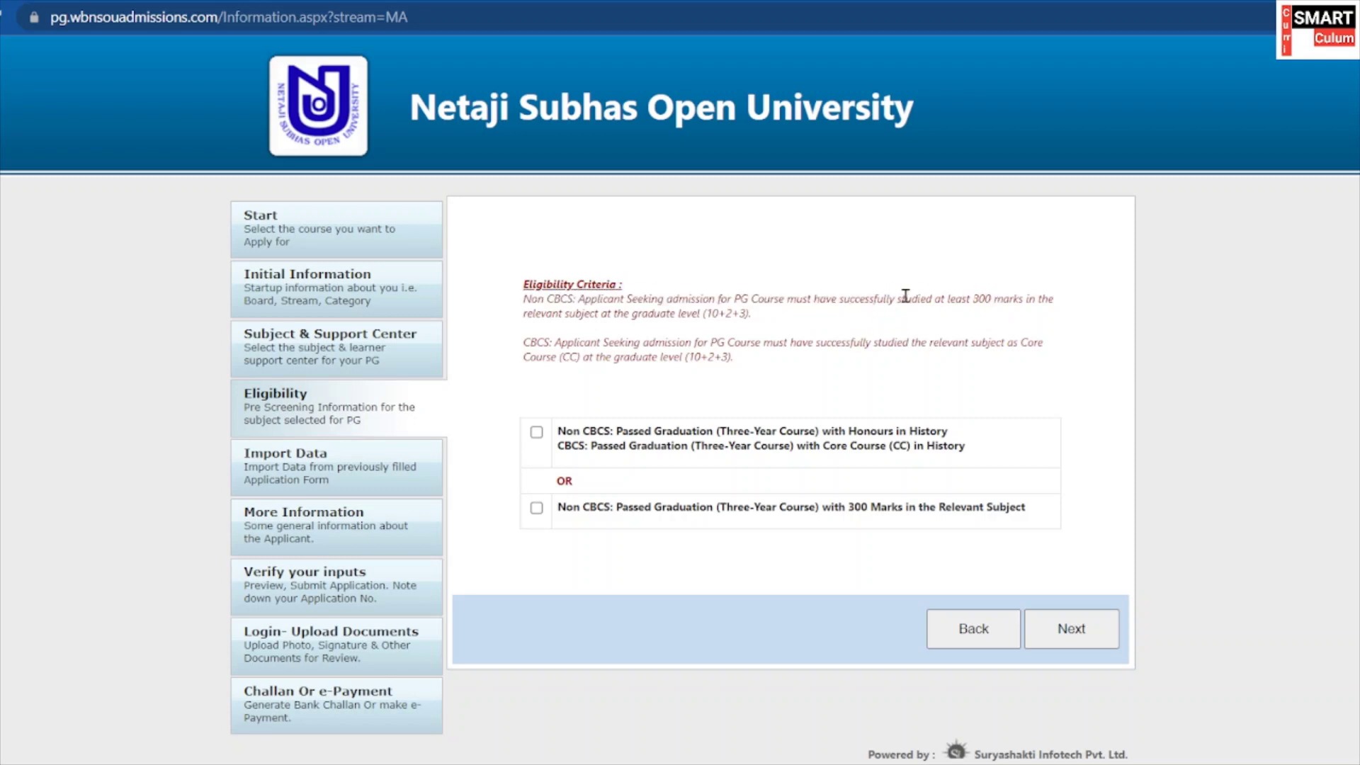
{"action": "left_click_drag", "start_coordinate": [904, 298], "coordinate": [1002, 298]}
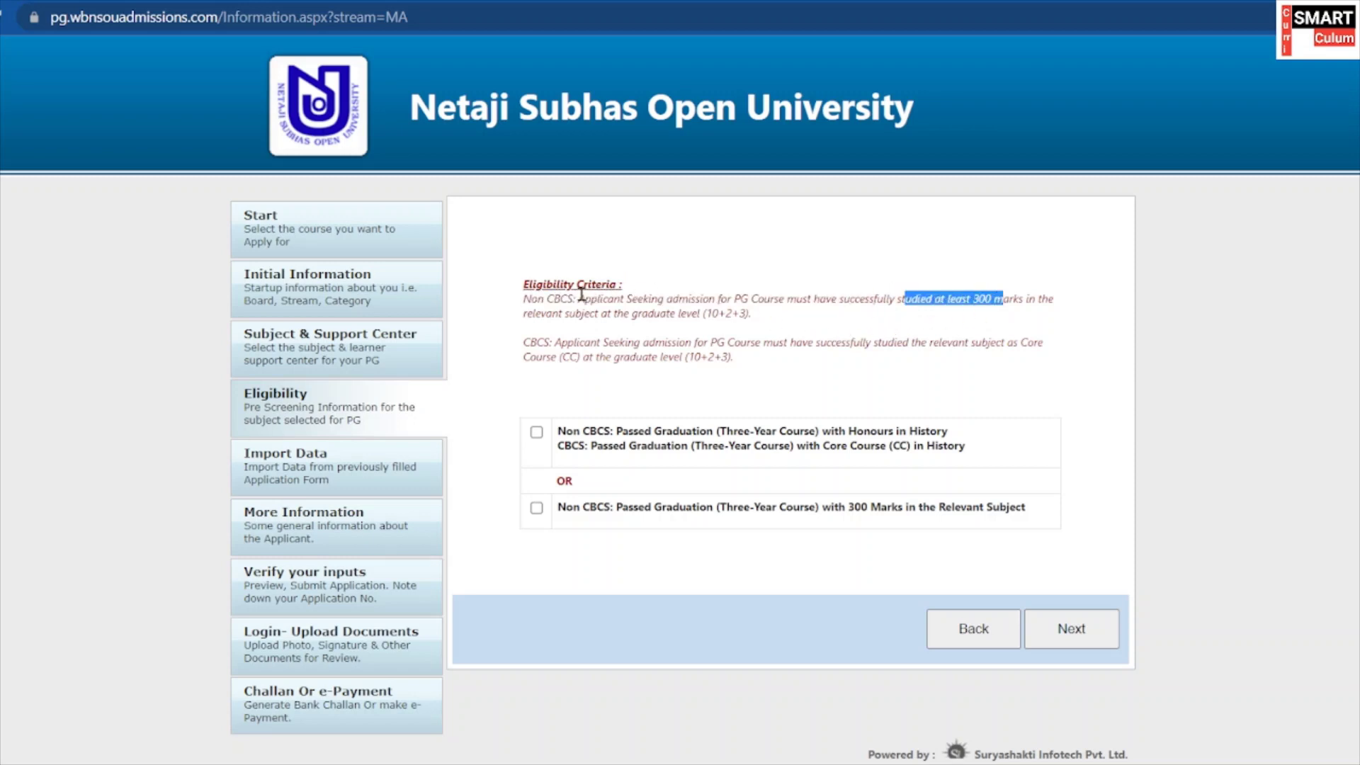
{"action": "left_click", "coordinate": [920, 322]}
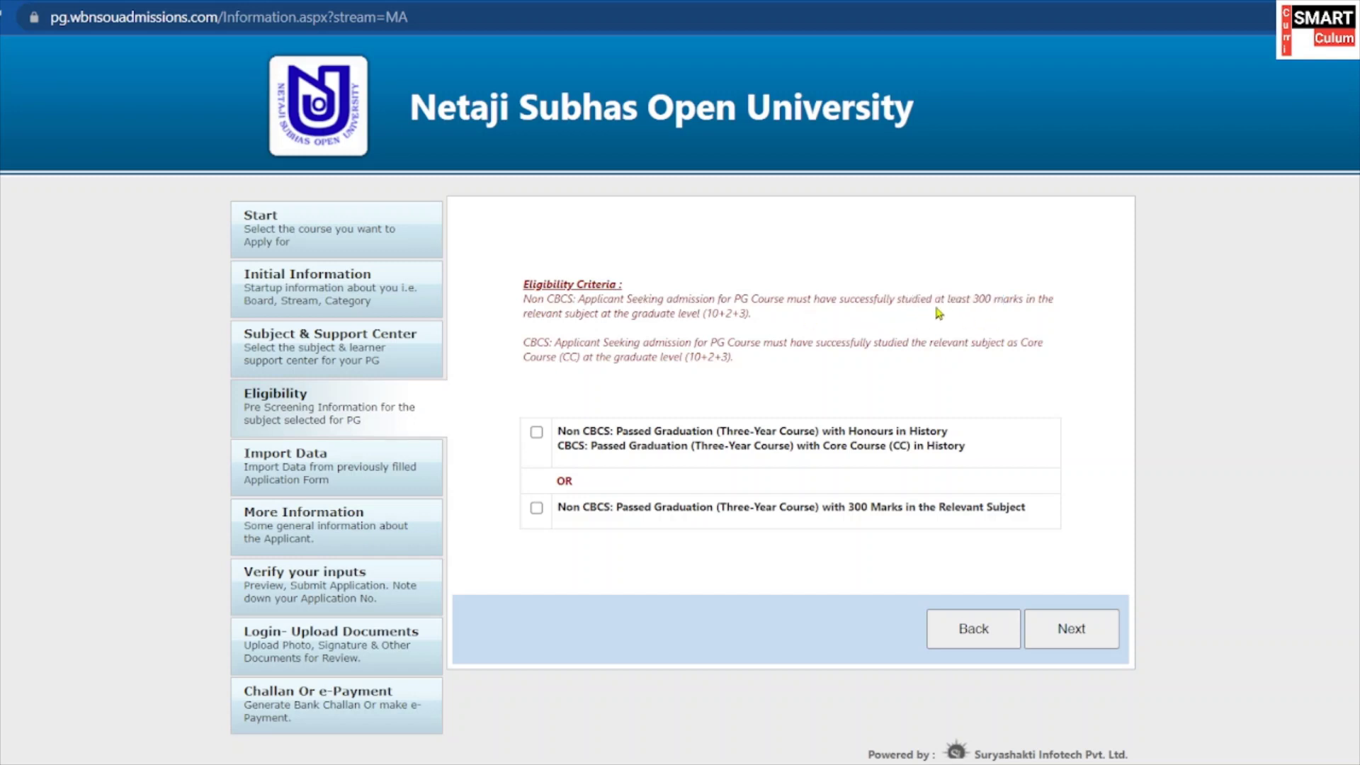
{"action": "left_click_drag", "start_coordinate": [906, 296], "coordinate": [991, 290]}
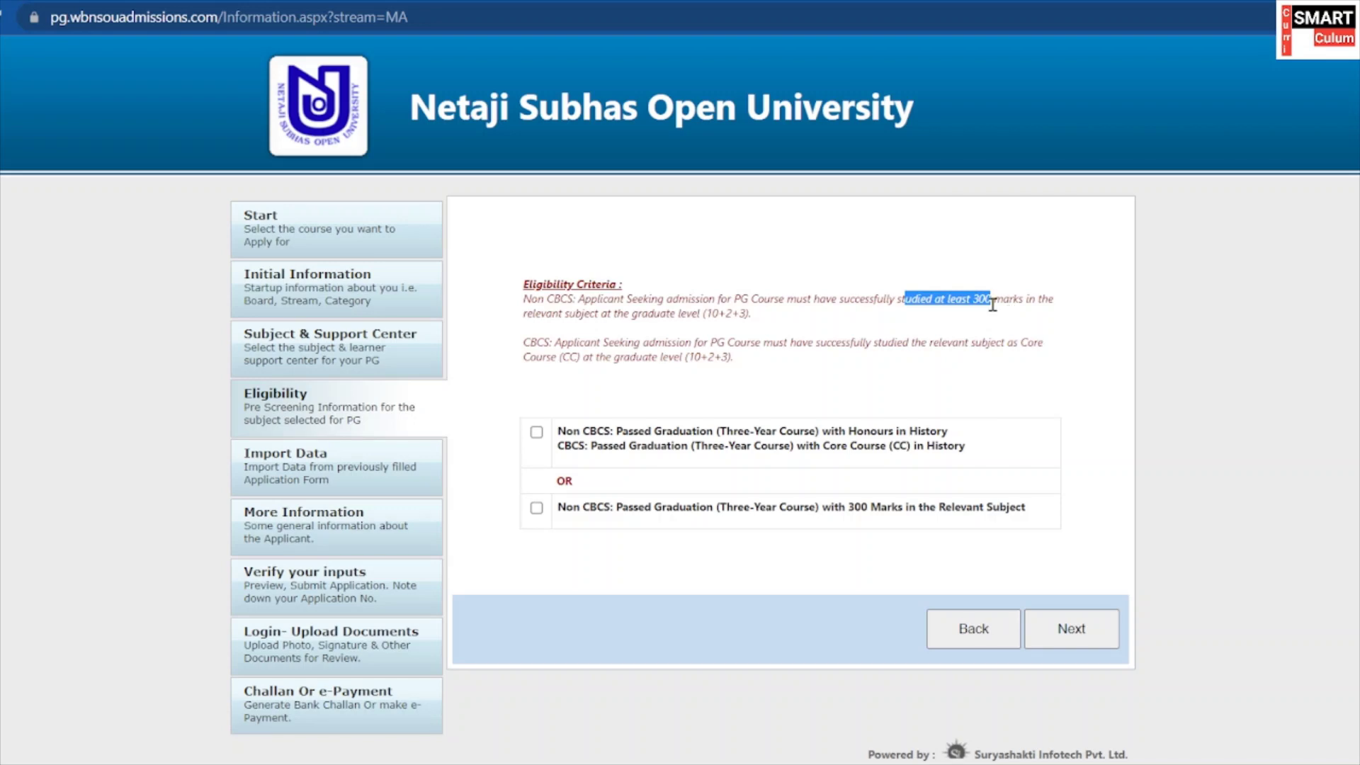
{"action": "left_click", "coordinate": [995, 301]}
{"action": "double_click", "coordinate": [1008, 292]}
{"action": "double_click", "coordinate": [914, 298]}
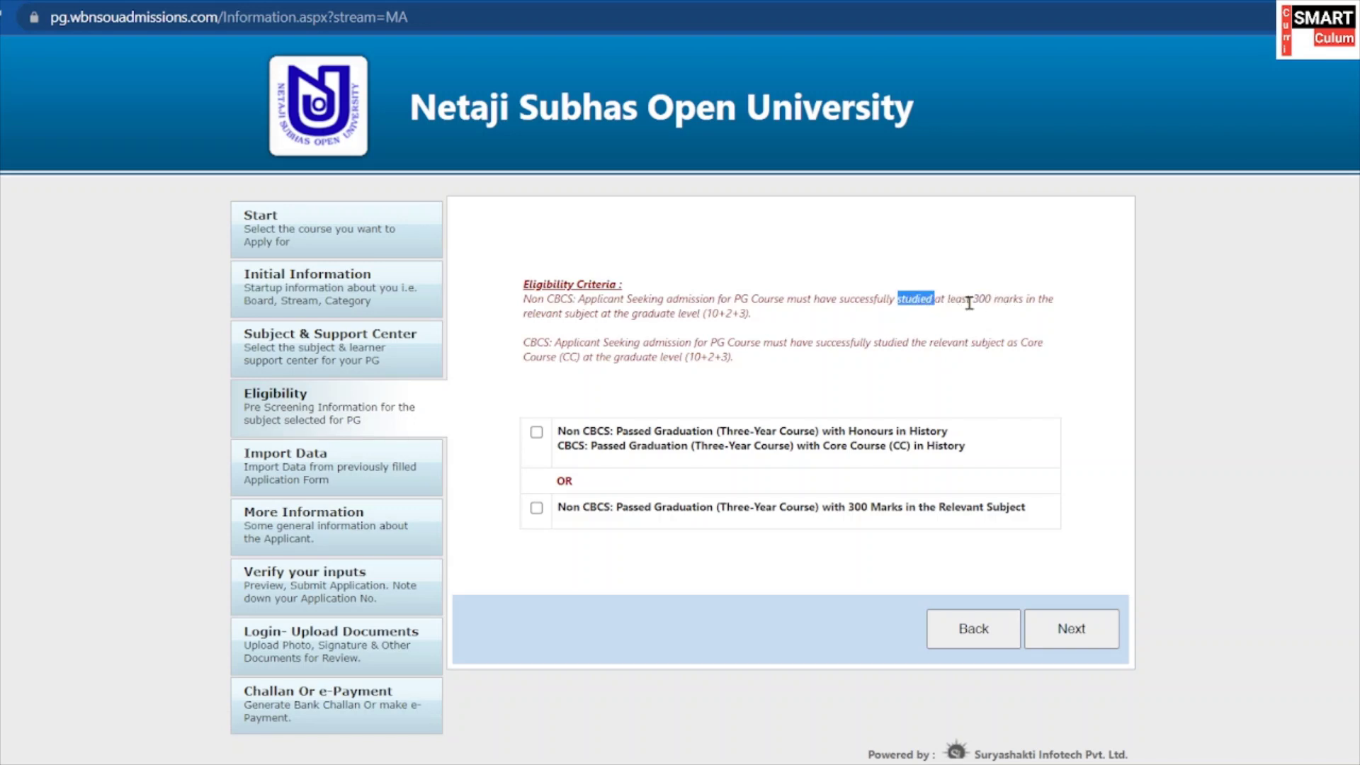
{"action": "left_click_drag", "start_coordinate": [1013, 296], "coordinate": [941, 299]}
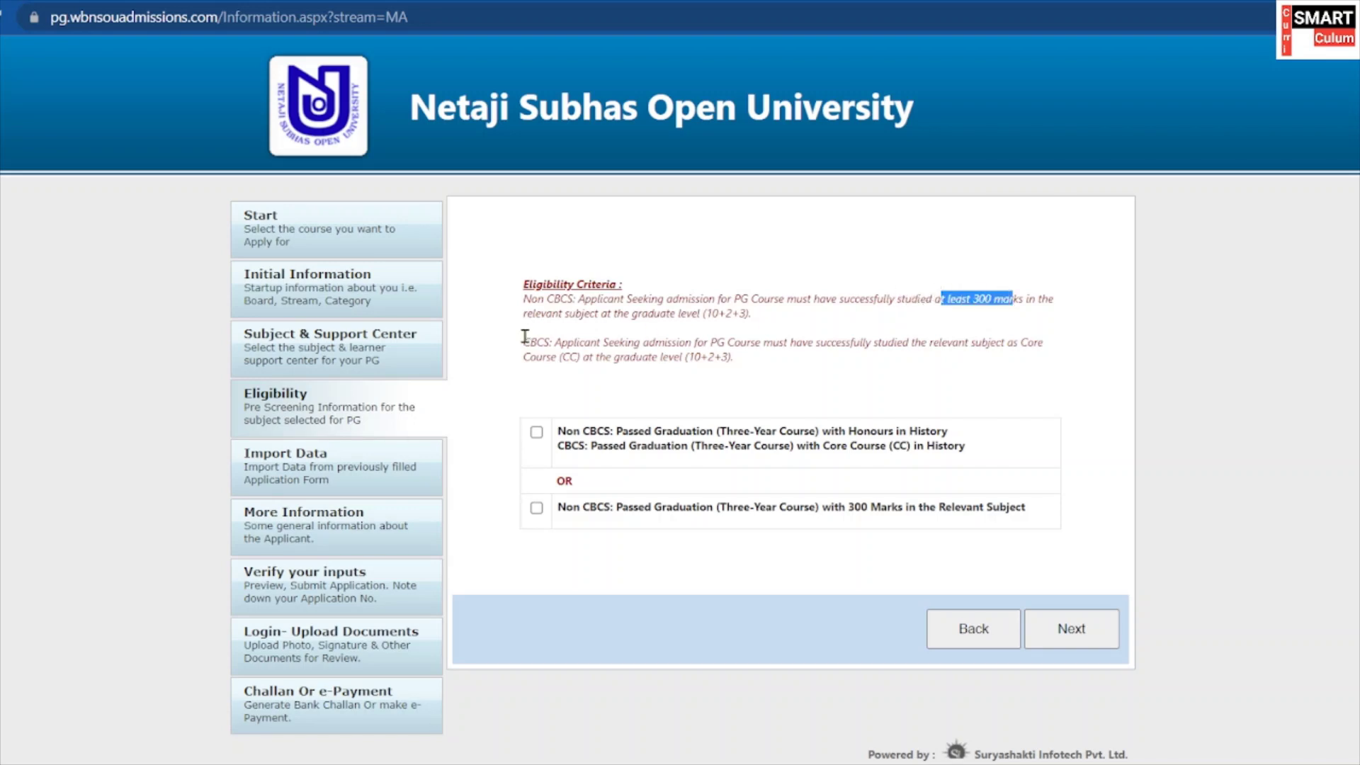
{"action": "left_click_drag", "start_coordinate": [524, 341], "coordinate": [563, 342]}
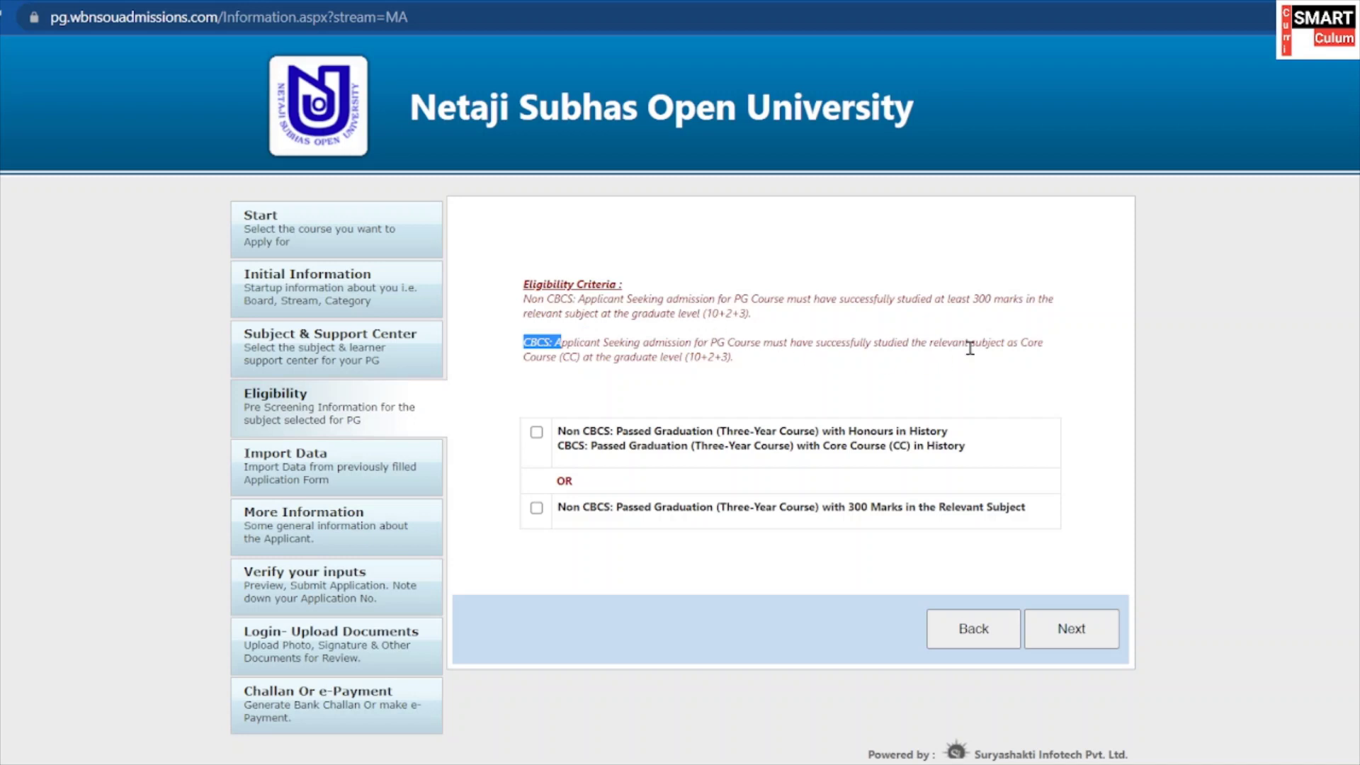
{"action": "left_click_drag", "start_coordinate": [969, 348], "coordinate": [969, 348]}
{"action": "left_click", "coordinate": [789, 339]}
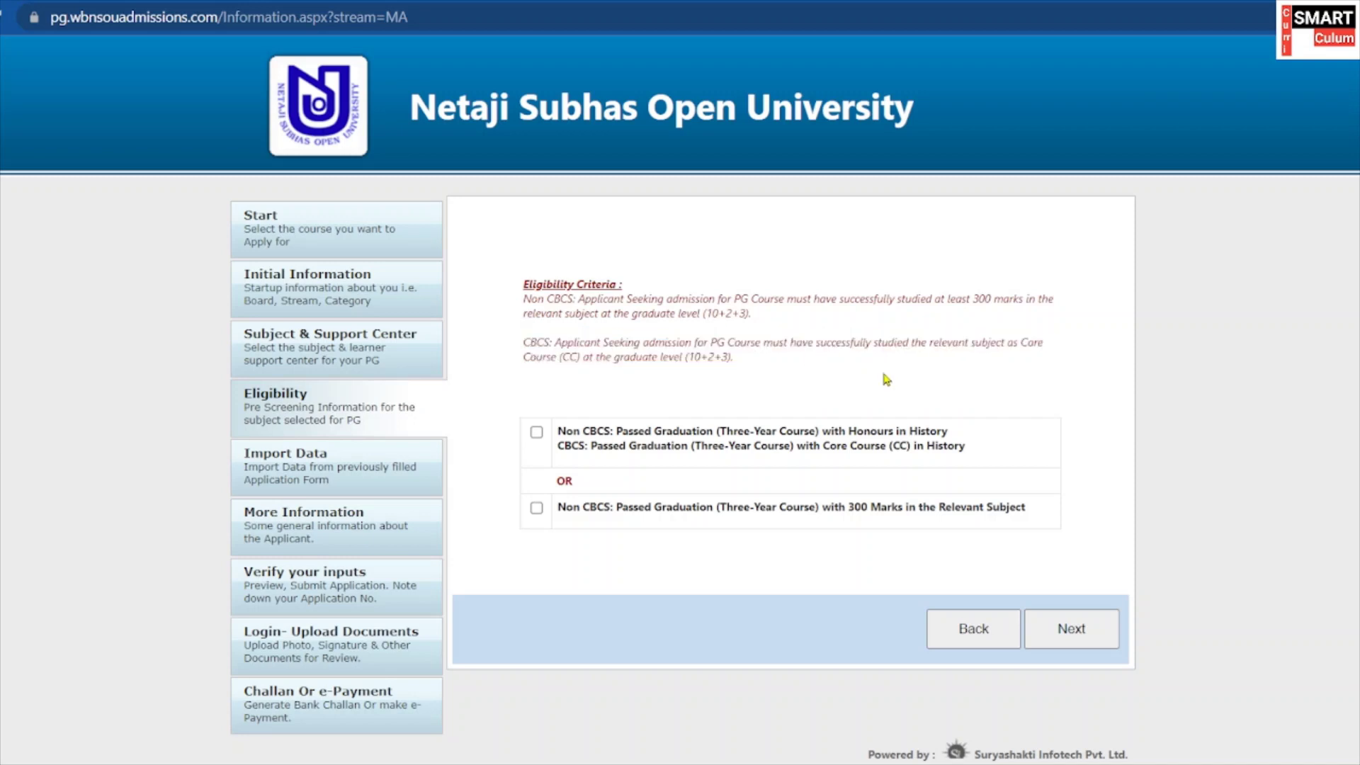
Compare the CBCS and Non CBCS options, tick Honours in History, and continue.
{"action": "double_click", "coordinate": [561, 446]}
{"action": "left_click", "coordinate": [574, 528]}
{"action": "left_click_drag", "start_coordinate": [563, 507], "coordinate": [609, 507]}
{"action": "left_click_drag", "start_coordinate": [560, 430], "coordinate": [603, 446]}
{"action": "left_click_drag", "start_coordinate": [750, 444], "coordinate": [930, 430]}
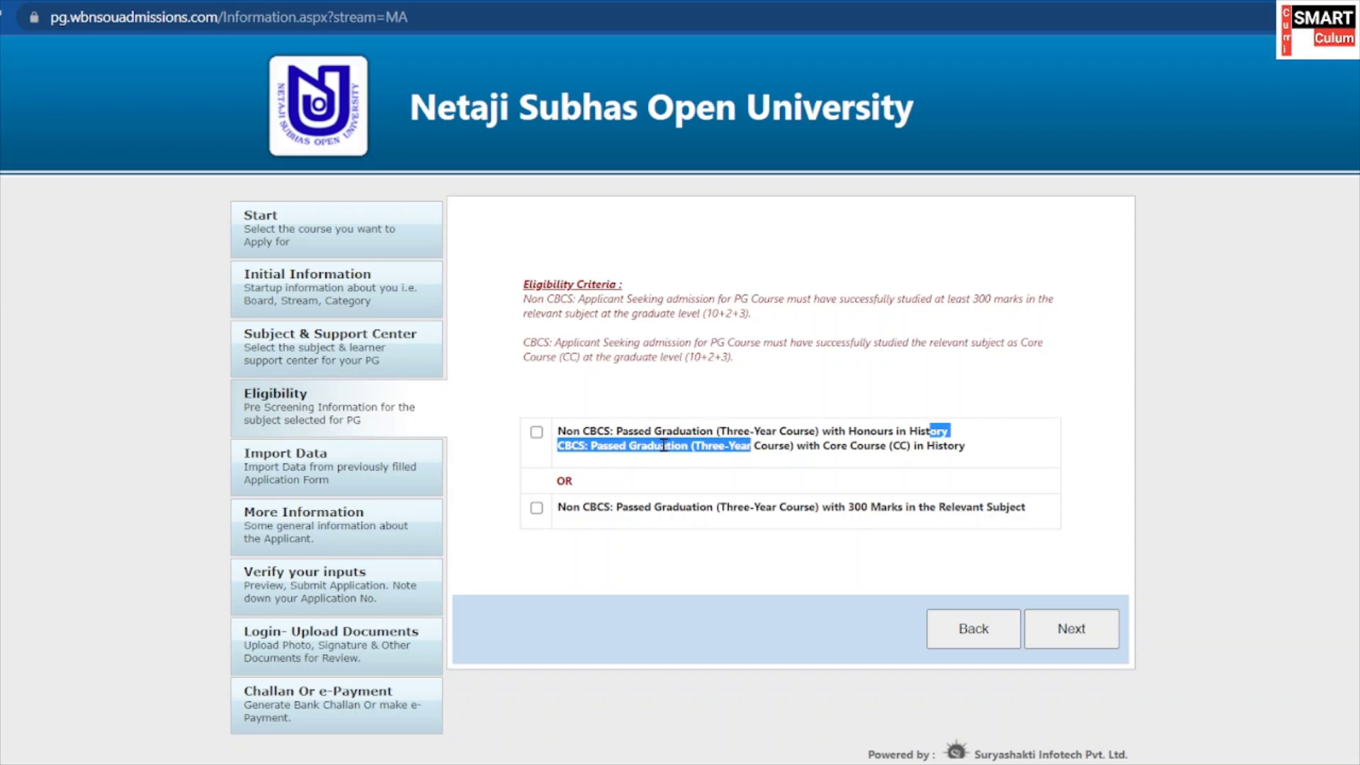
{"action": "left_click", "coordinate": [724, 481]}
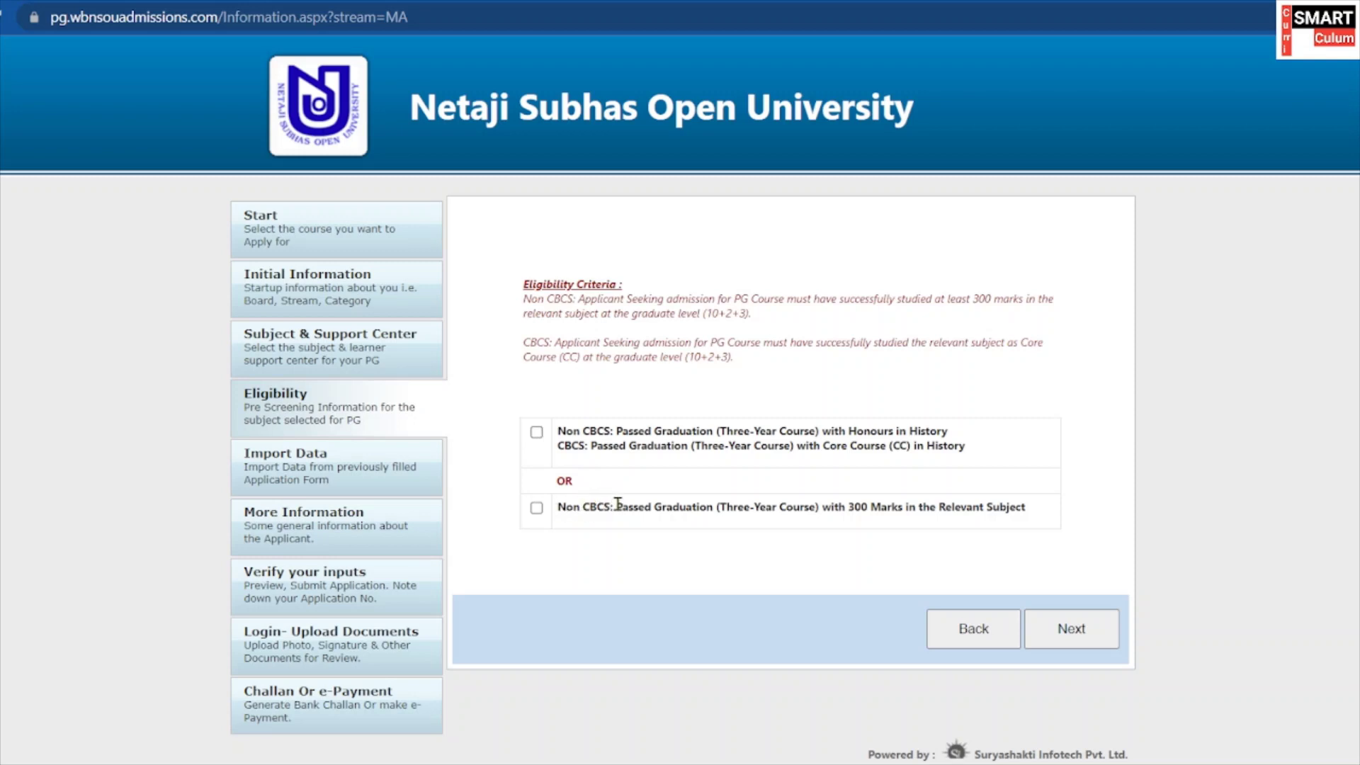
{"action": "left_click_drag", "start_coordinate": [618, 504], "coordinate": [954, 526]}
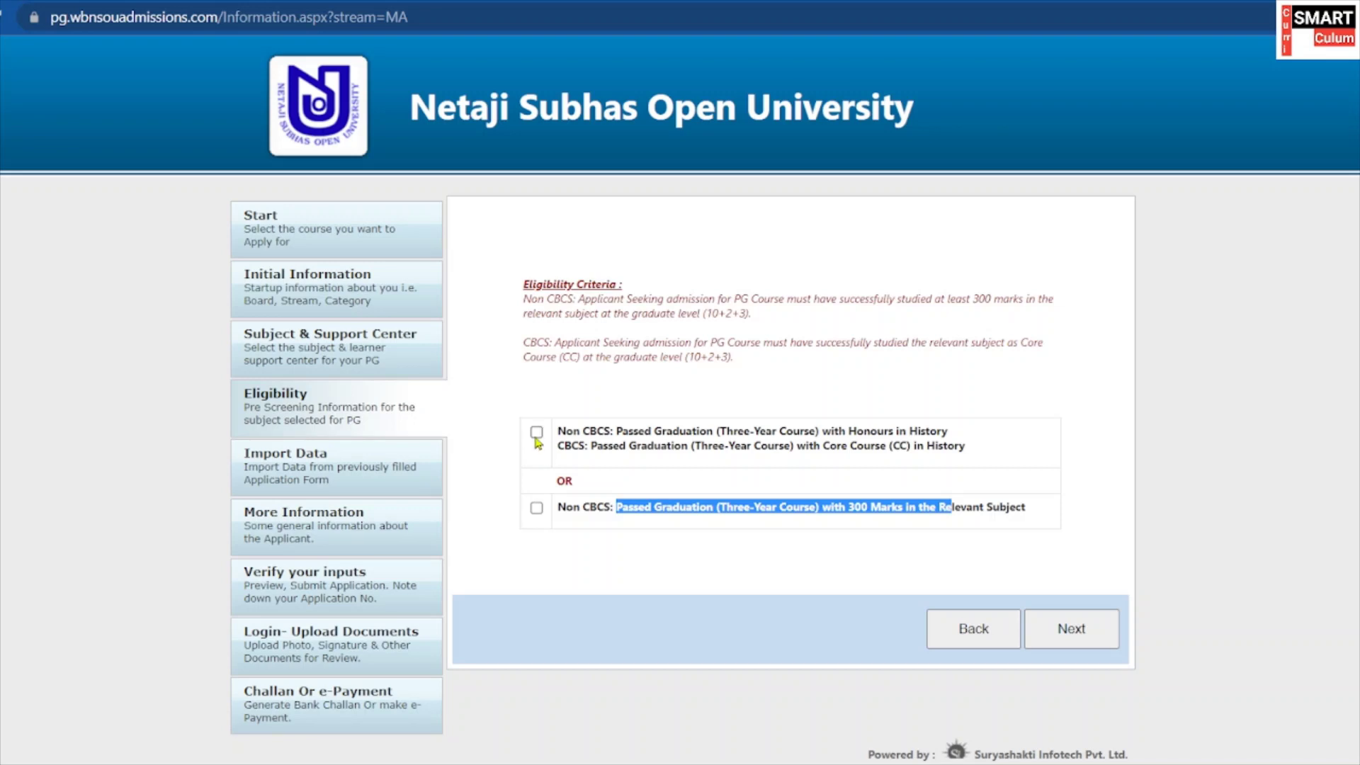
{"action": "left_click", "coordinate": [536, 433]}
{"action": "left_click", "coordinate": [1073, 629]}
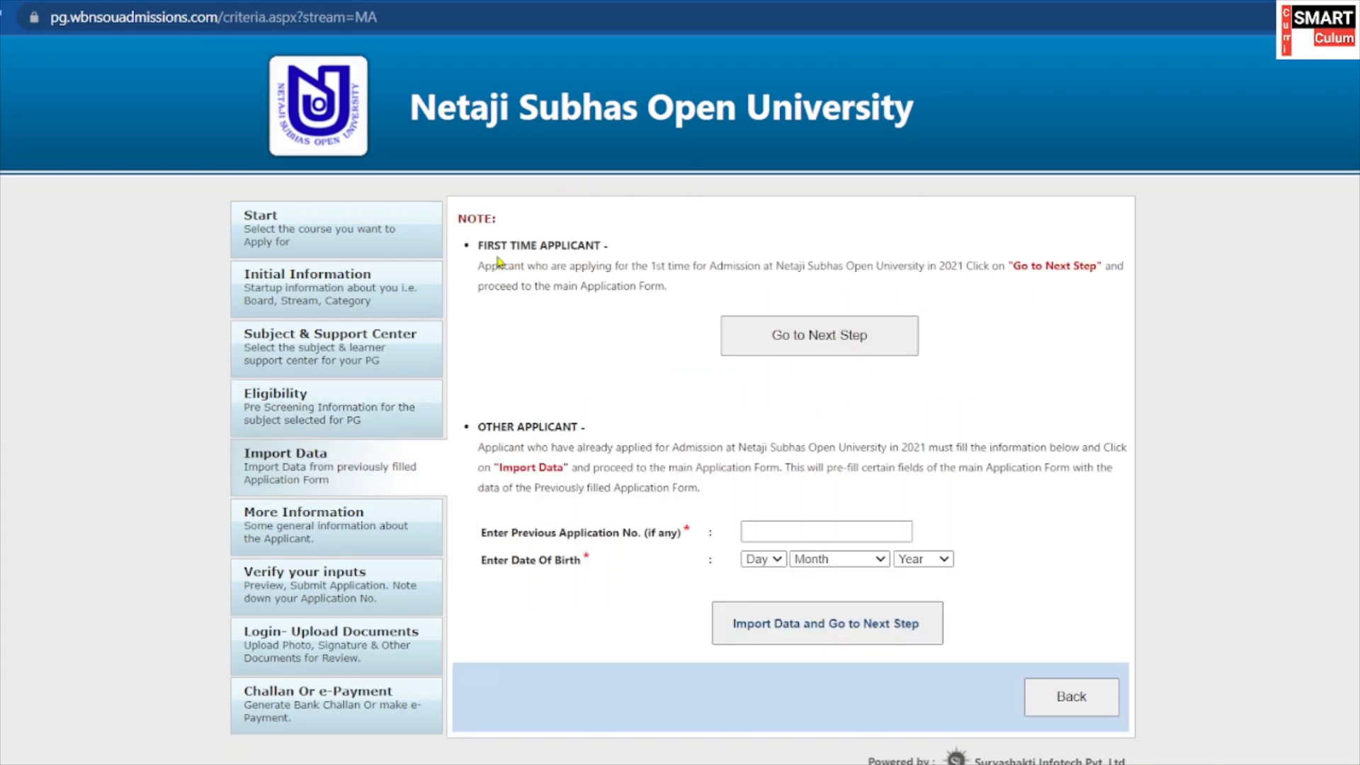
Continue as a first-time applicant, leaving the previous application number and birth date blank.
{"action": "left_click_drag", "start_coordinate": [479, 245], "coordinate": [612, 247]}
{"action": "left_click", "coordinate": [612, 246]}
{"action": "left_click_drag", "start_coordinate": [481, 242], "coordinate": [611, 247]}
{"action": "left_click", "coordinate": [612, 246]}
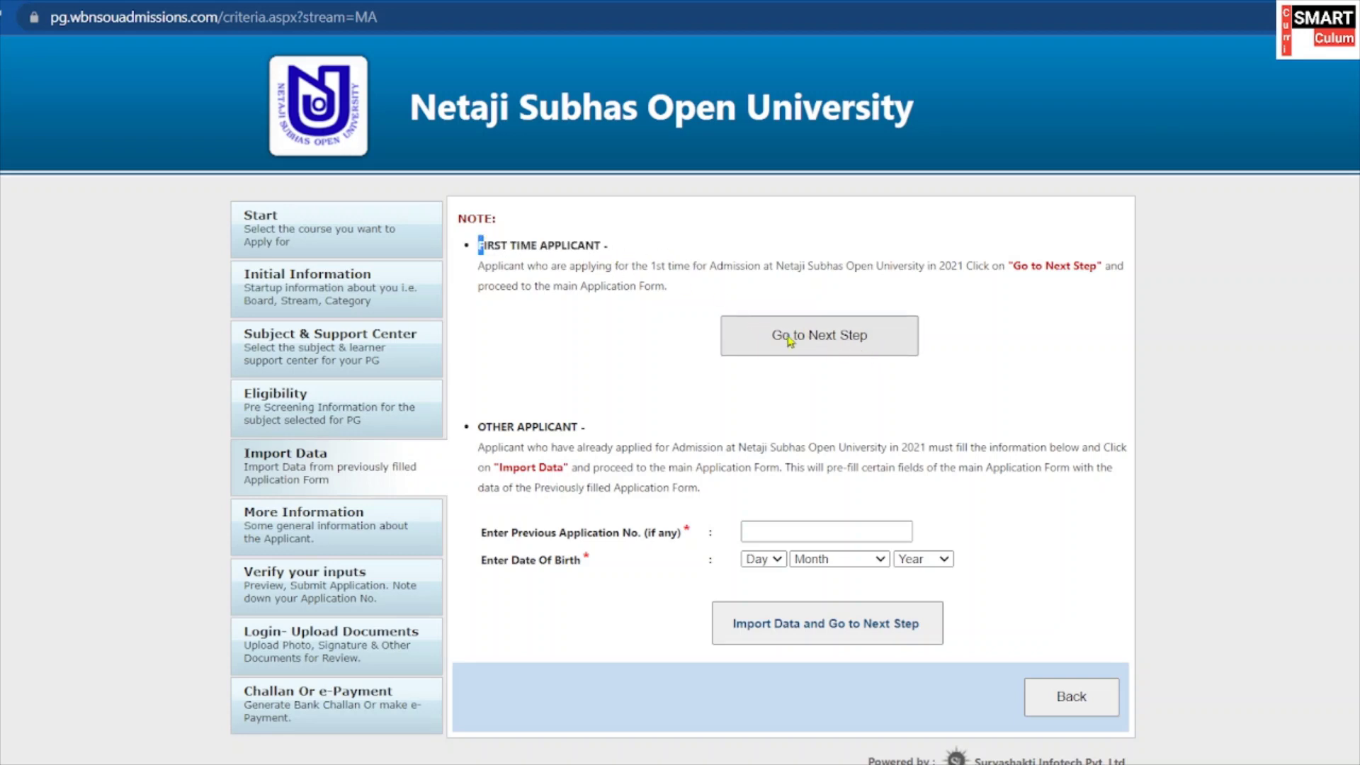
{"action": "left_click_drag", "start_coordinate": [601, 430], "coordinate": [480, 432]}
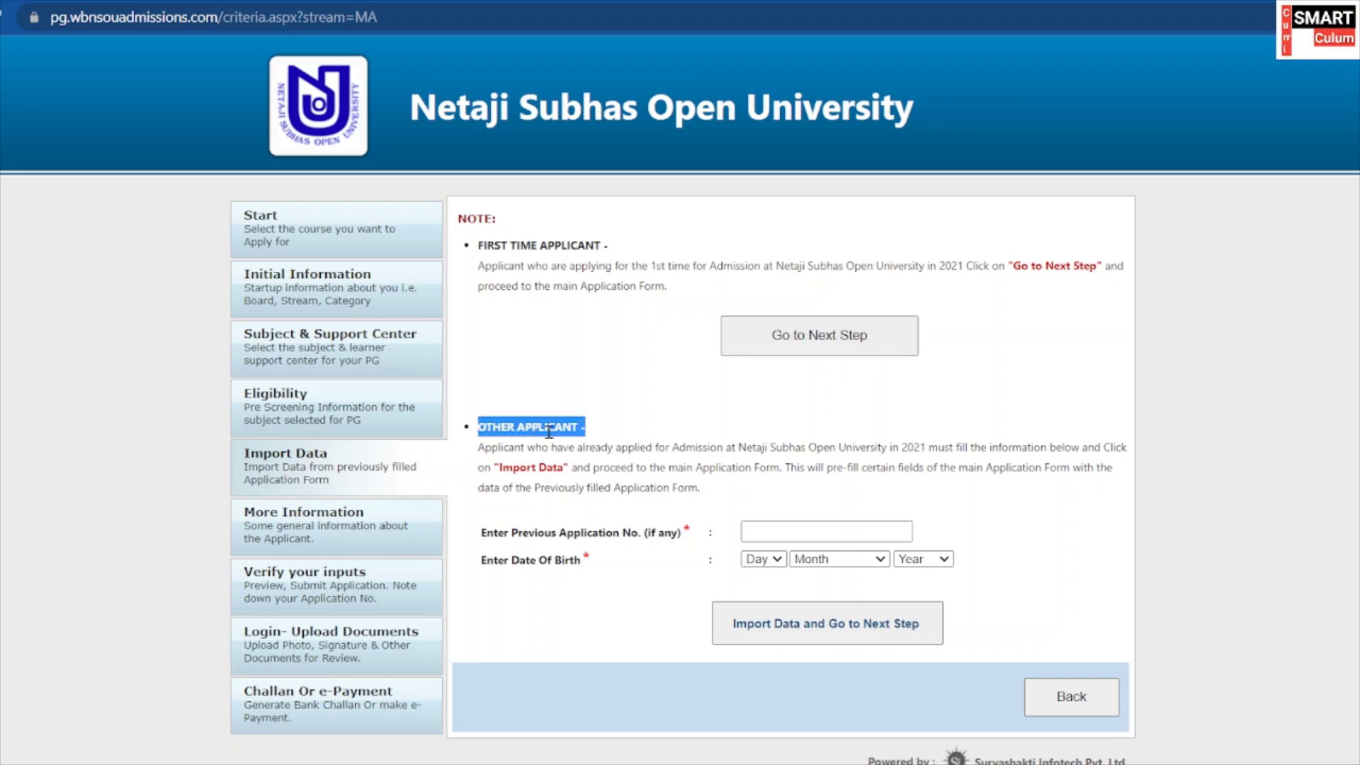
{"action": "left_click", "coordinate": [770, 532]}
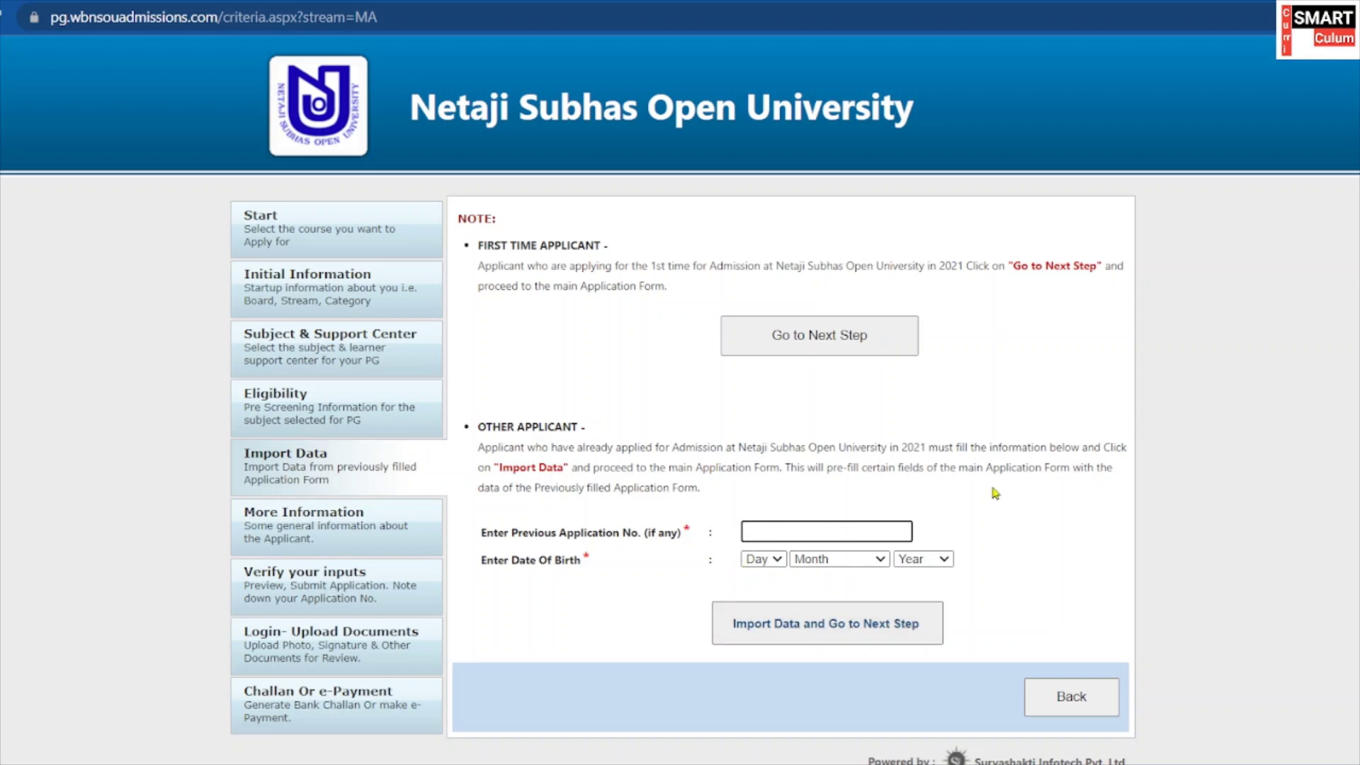
{"action": "left_click", "coordinate": [818, 347]}
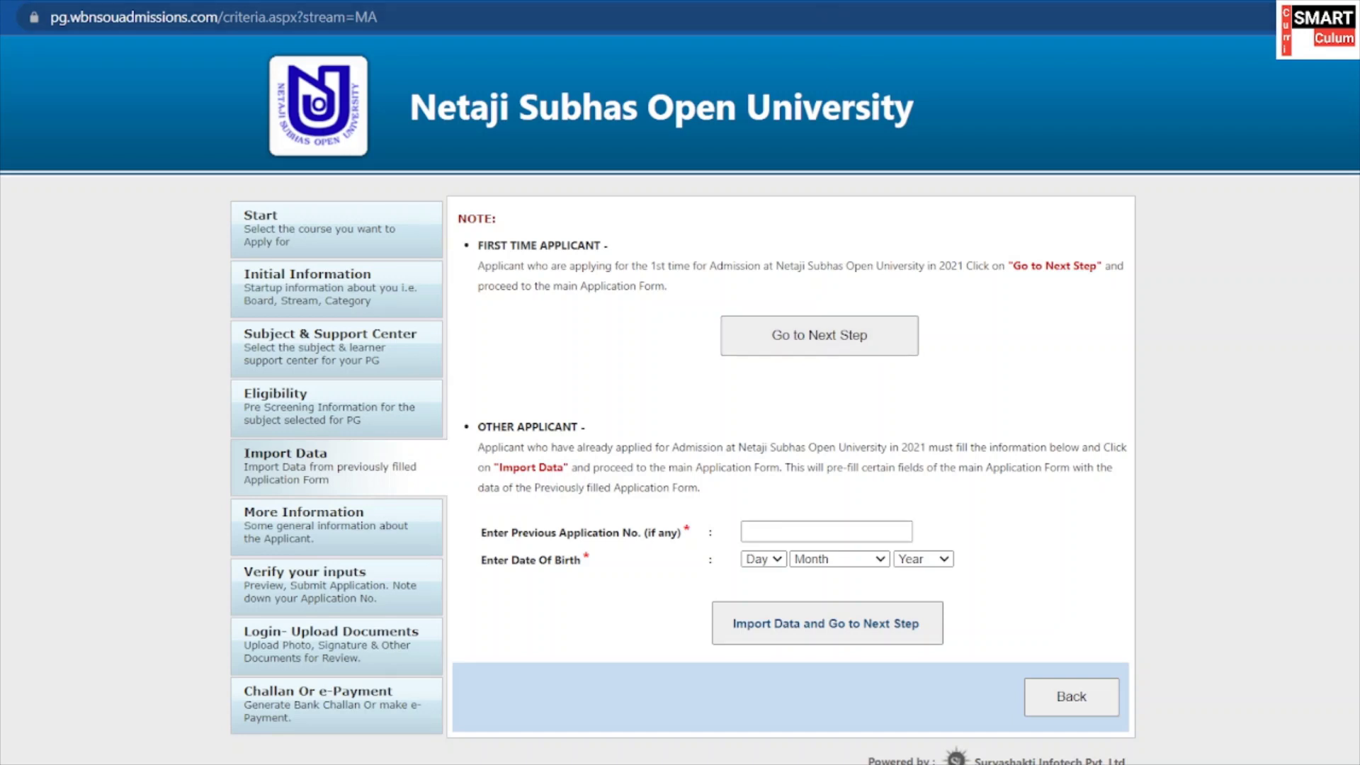
Scroll through the enrolment form and check the allotted study centre name.
{"action": "scroll", "coordinate": [781, 363], "scroll_direction": "down", "scroll_amount": 6}
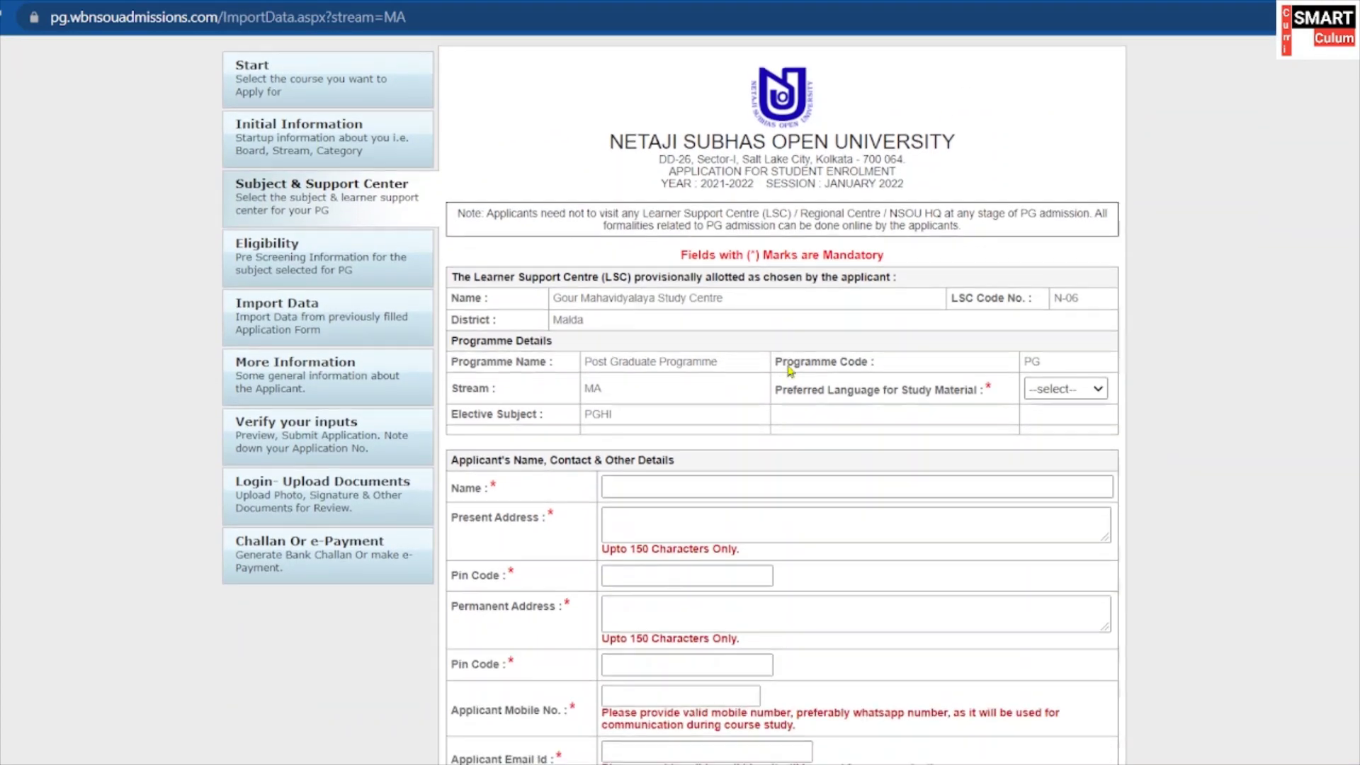
{"action": "scroll", "coordinate": [781, 363], "scroll_direction": "down", "scroll_amount": 3}
{"action": "scroll", "coordinate": [766, 365], "scroll_direction": "down", "scroll_amount": 6}
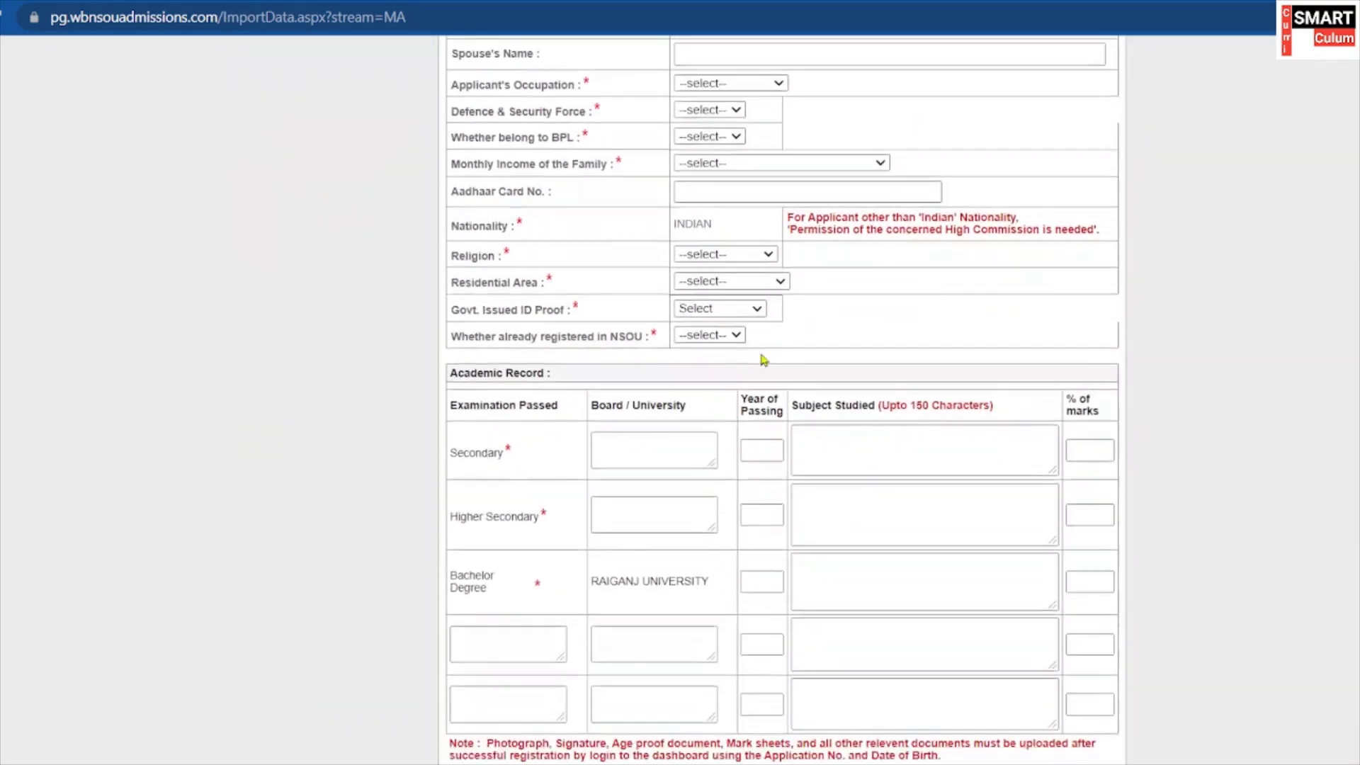
{"action": "scroll", "coordinate": [716, 267], "scroll_direction": "up", "scroll_amount": 15}
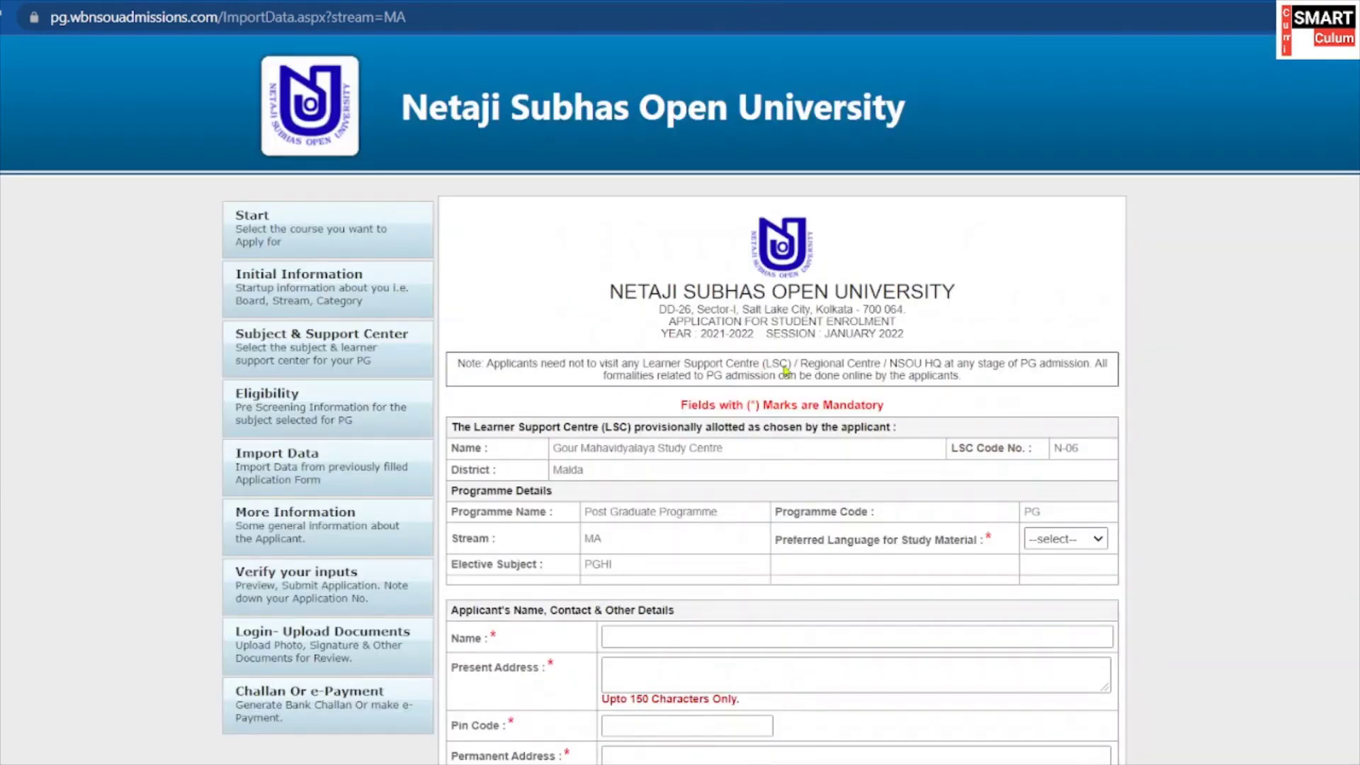
{"action": "scroll", "coordinate": [785, 369], "scroll_direction": "down", "scroll_amount": 5}
{"action": "scroll", "coordinate": [755, 359], "scroll_direction": "up", "scroll_amount": 5}
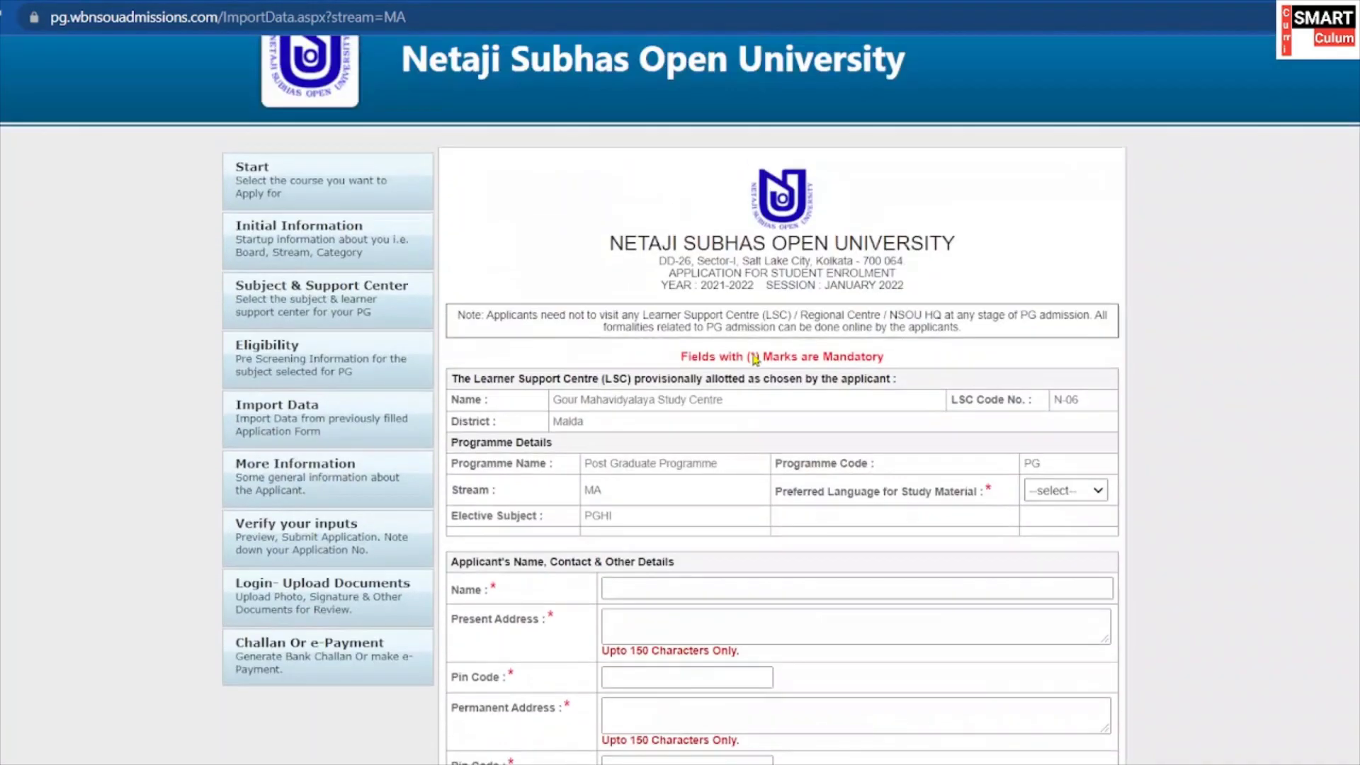
{"action": "scroll", "coordinate": [755, 359], "scroll_direction": "up", "scroll_amount": 1}
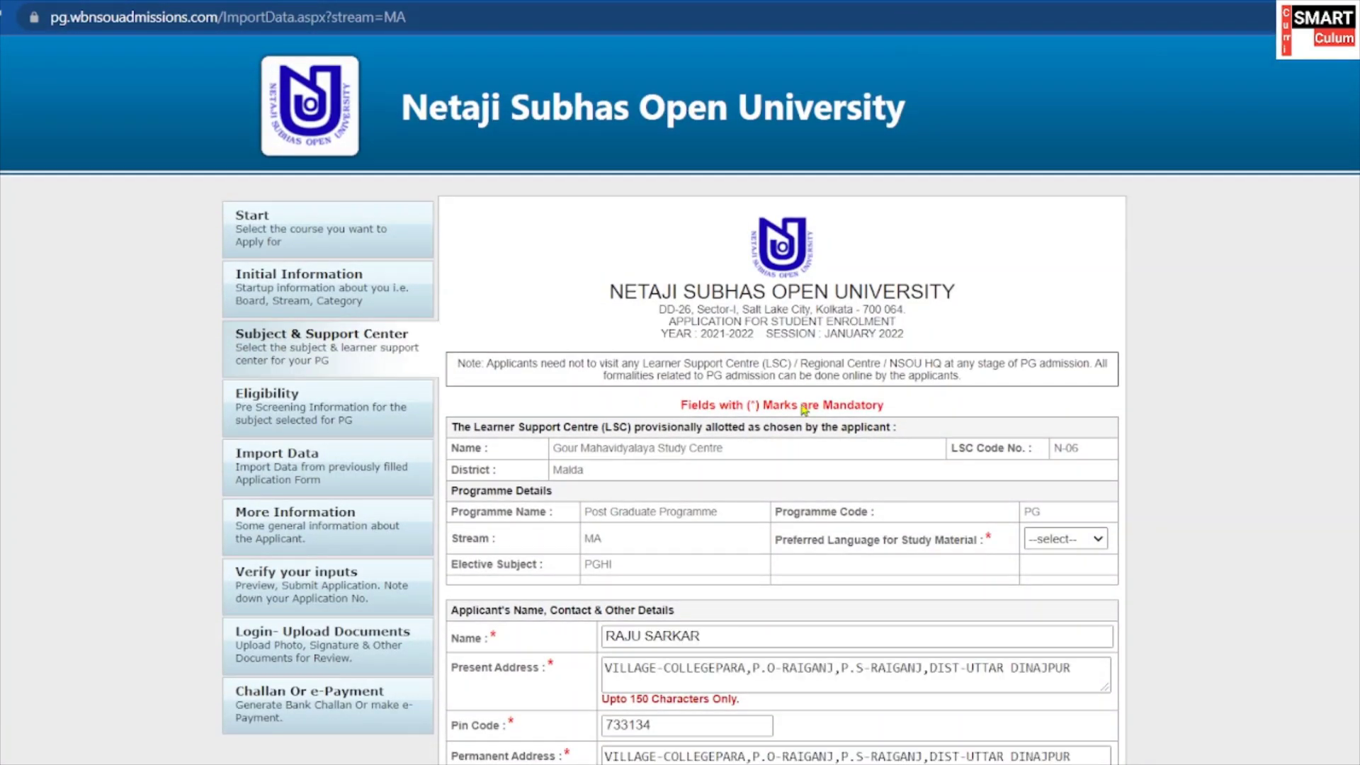
{"action": "scroll", "coordinate": [804, 409], "scroll_direction": "down", "scroll_amount": 5}
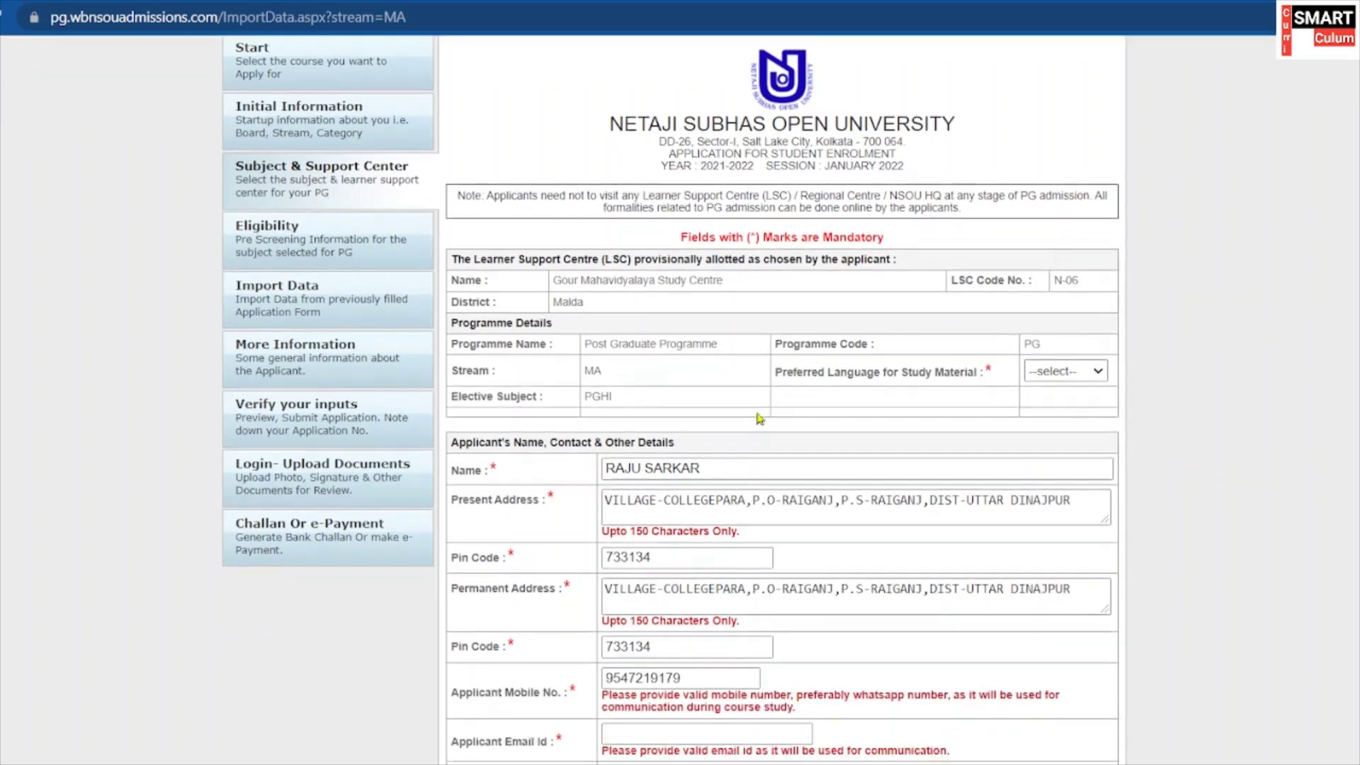
{"action": "scroll", "coordinate": [752, 432], "scroll_direction": "up", "scroll_amount": 3}
{"action": "scroll", "coordinate": [752, 432], "scroll_direction": "down", "scroll_amount": 2}
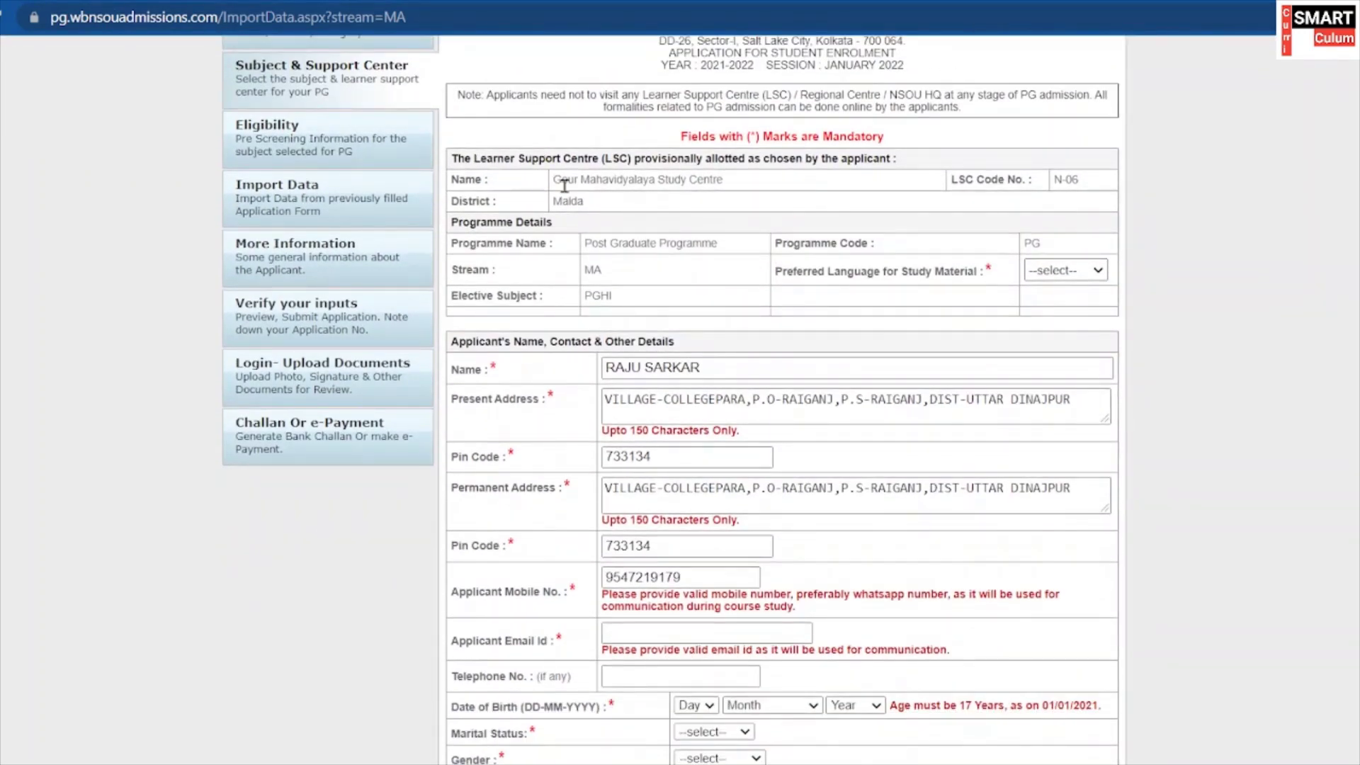
{"action": "left_click_drag", "start_coordinate": [564, 179], "coordinate": [738, 186]}
{"action": "left_click", "coordinate": [1036, 170]}
{"action": "scroll", "coordinate": [703, 257], "scroll_direction": "down", "scroll_amount": 2}
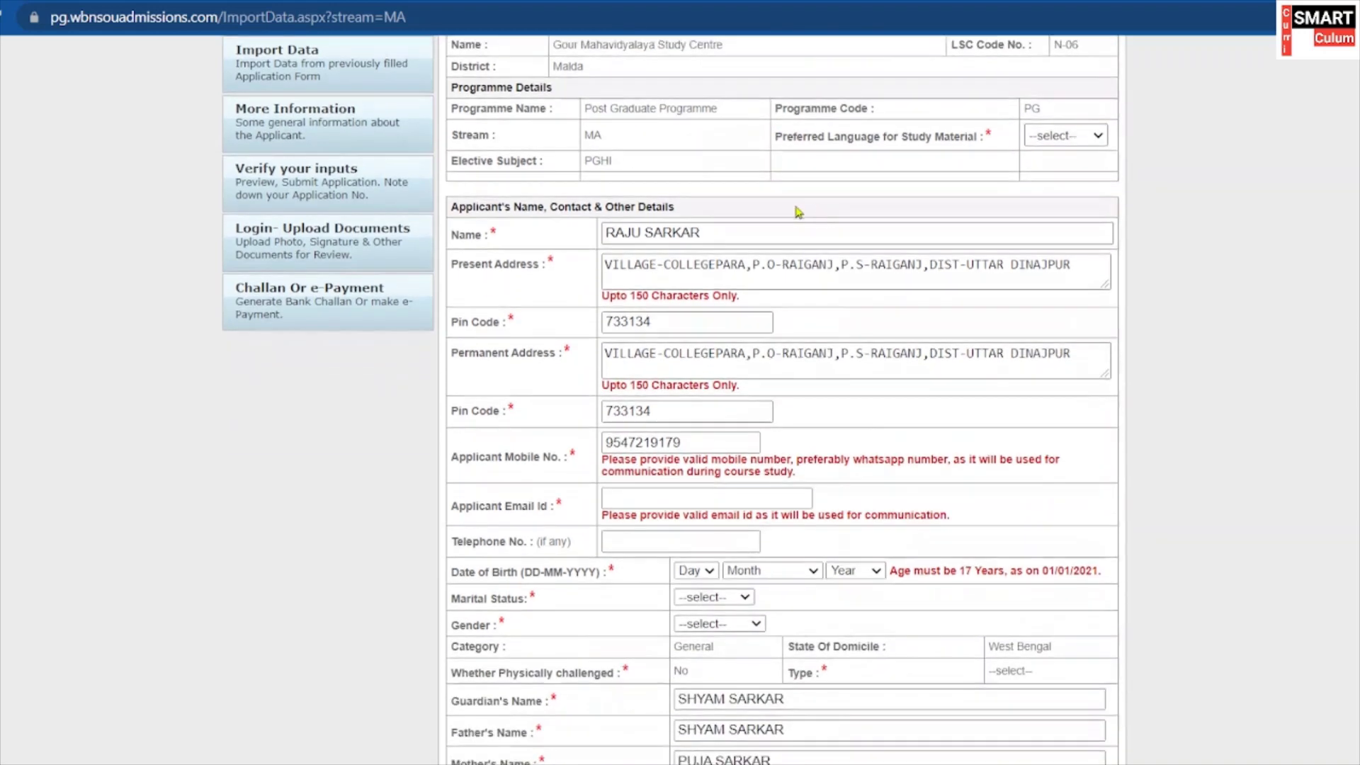
{"action": "scroll", "coordinate": [705, 154], "scroll_direction": "up", "scroll_amount": 1}
{"action": "scroll", "coordinate": [633, 225], "scroll_direction": "down", "scroll_amount": 2}
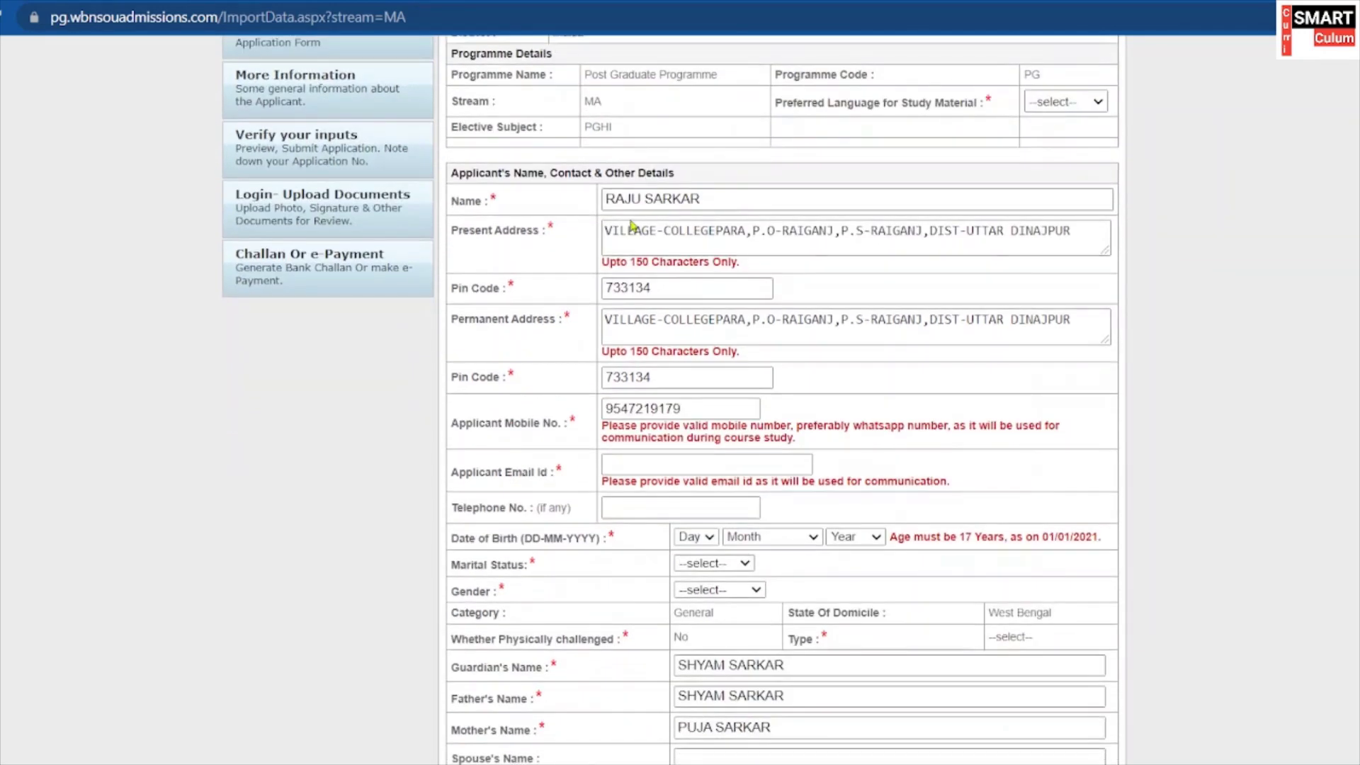
Review the applicant's name and the present address with its pin code.
{"action": "left_click_drag", "start_coordinate": [718, 201], "coordinate": [604, 200]}
{"action": "left_click", "coordinate": [701, 199]}
{"action": "left_click_drag", "start_coordinate": [701, 199], "coordinate": [1079, 251]}
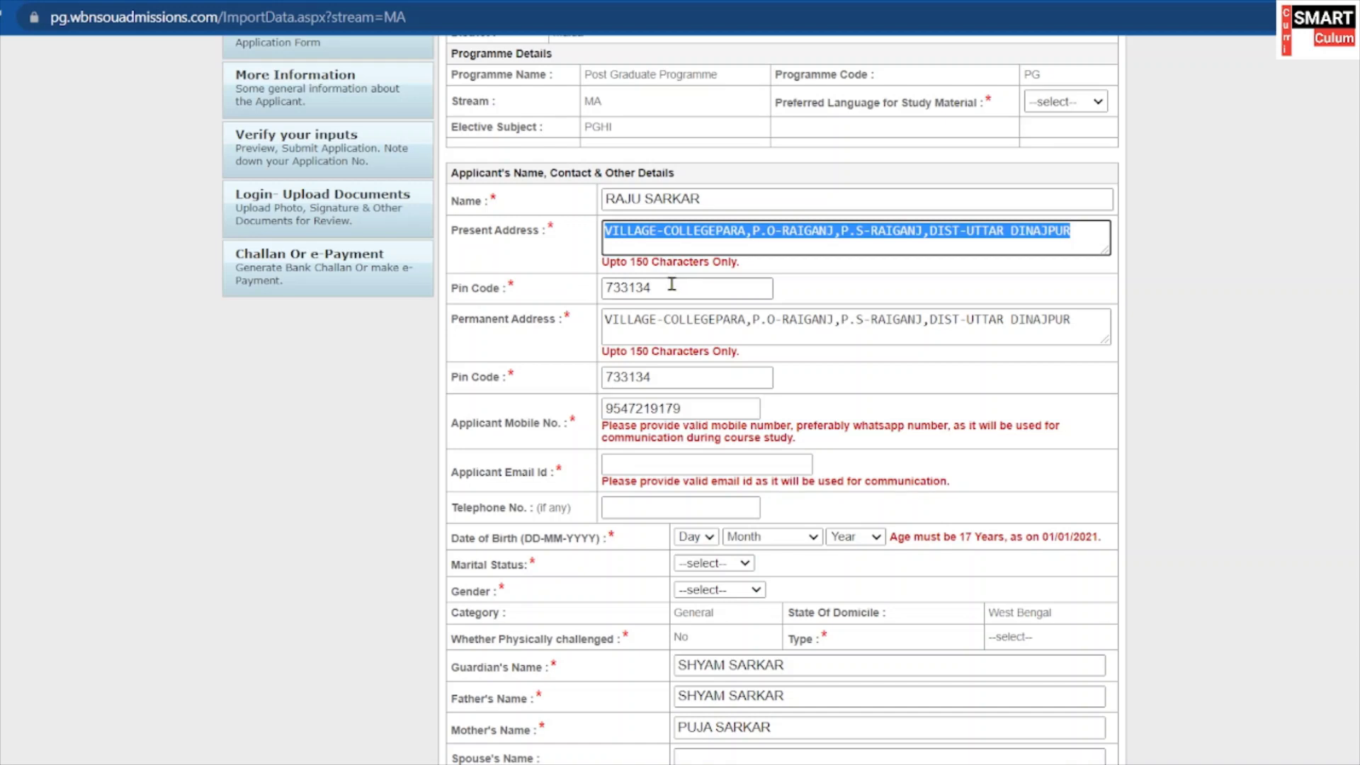
{"action": "left_click_drag", "start_coordinate": [613, 288], "coordinate": [603, 287]}
{"action": "left_click_drag", "start_coordinate": [451, 230], "coordinate": [1146, 226]}
{"action": "scroll", "coordinate": [740, 334], "scroll_direction": "down", "scroll_amount": 1}
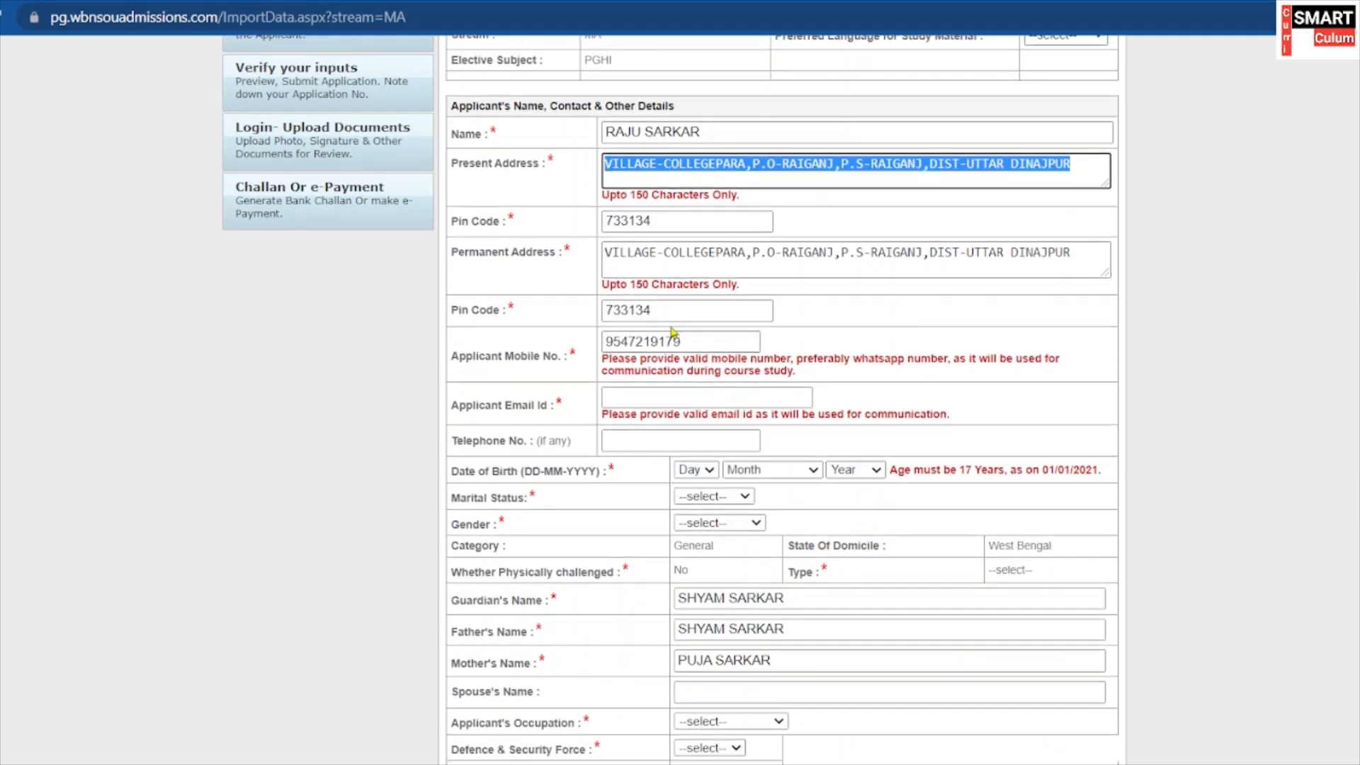
{"action": "left_click", "coordinate": [549, 247]}
Check the permanent address and pin code, then move to the Applicant Email Id field.
{"action": "left_click_drag", "start_coordinate": [505, 252], "coordinate": [464, 267]}
{"action": "left_click_drag", "start_coordinate": [572, 253], "coordinate": [461, 258]}
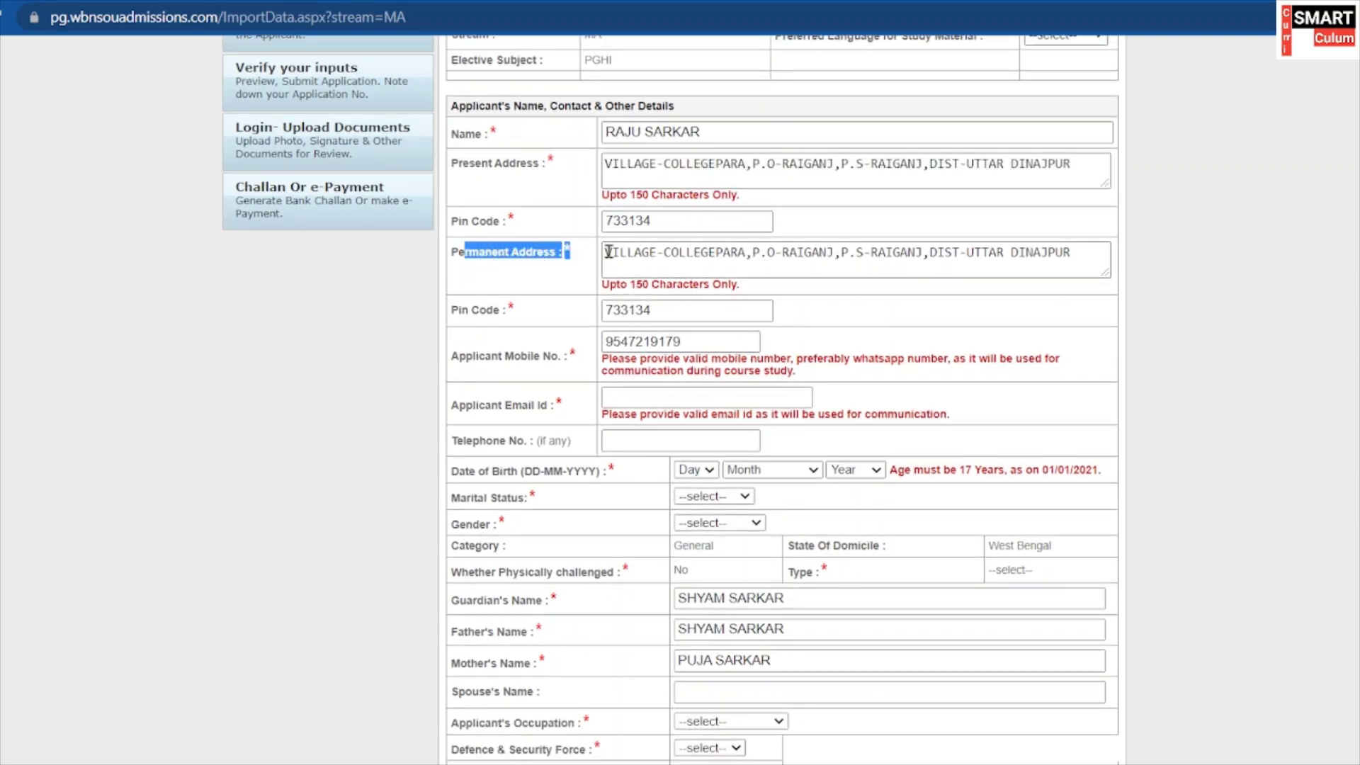
{"action": "left_click_drag", "start_coordinate": [611, 252], "coordinate": [1025, 258]}
{"action": "scroll", "coordinate": [929, 294], "scroll_direction": "down", "scroll_amount": 1}
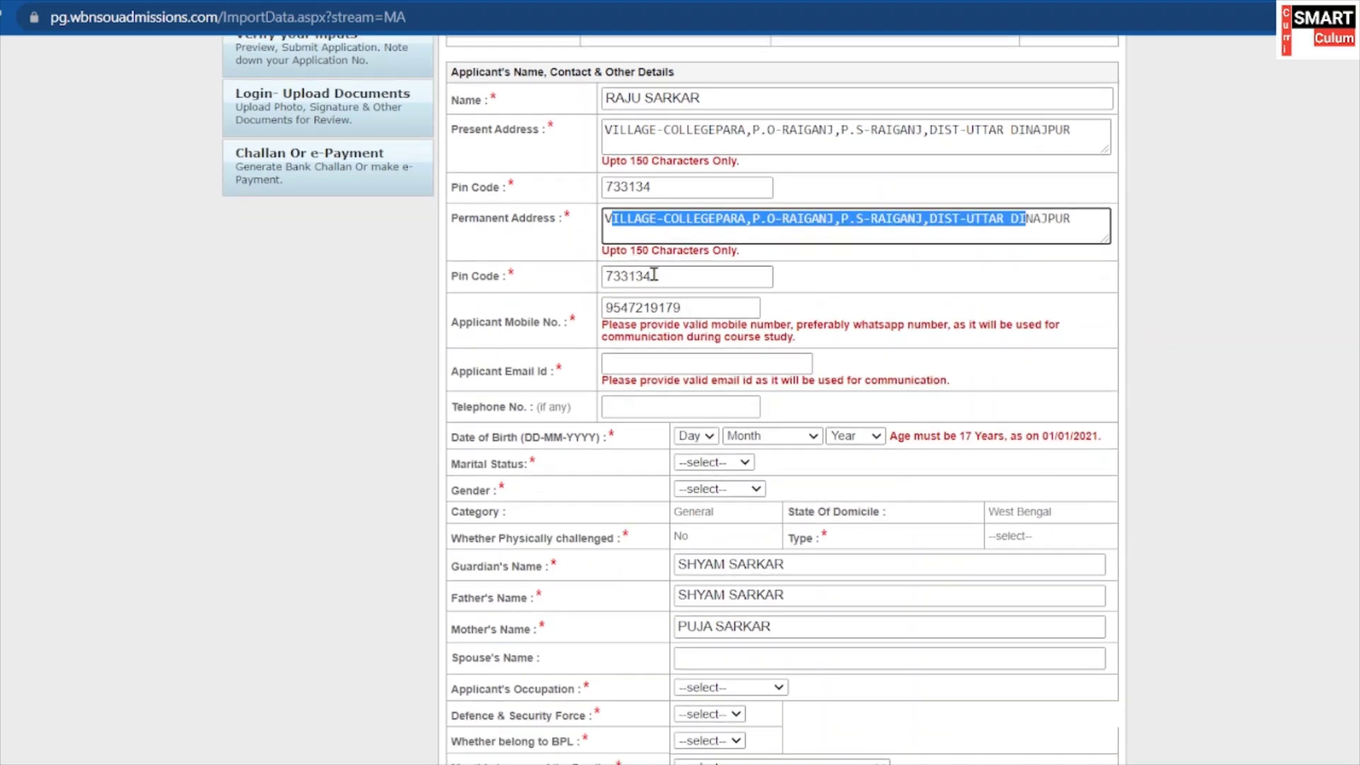
{"action": "double_click", "coordinate": [651, 276]}
{"action": "scroll", "coordinate": [652, 274], "scroll_direction": "down", "scroll_amount": 1}
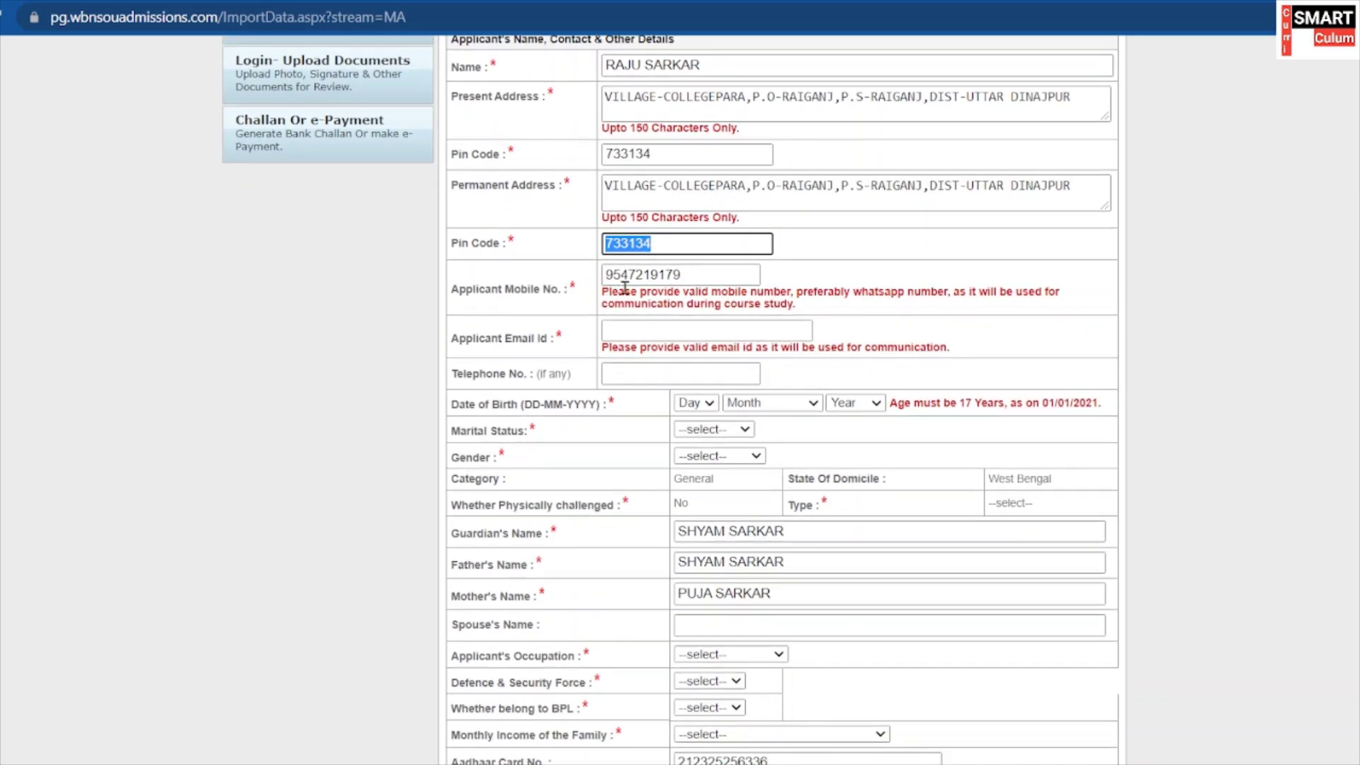
{"action": "left_click_drag", "start_coordinate": [686, 275], "coordinate": [601, 290]}
{"action": "scroll", "coordinate": [737, 308], "scroll_direction": "down", "scroll_amount": 1}
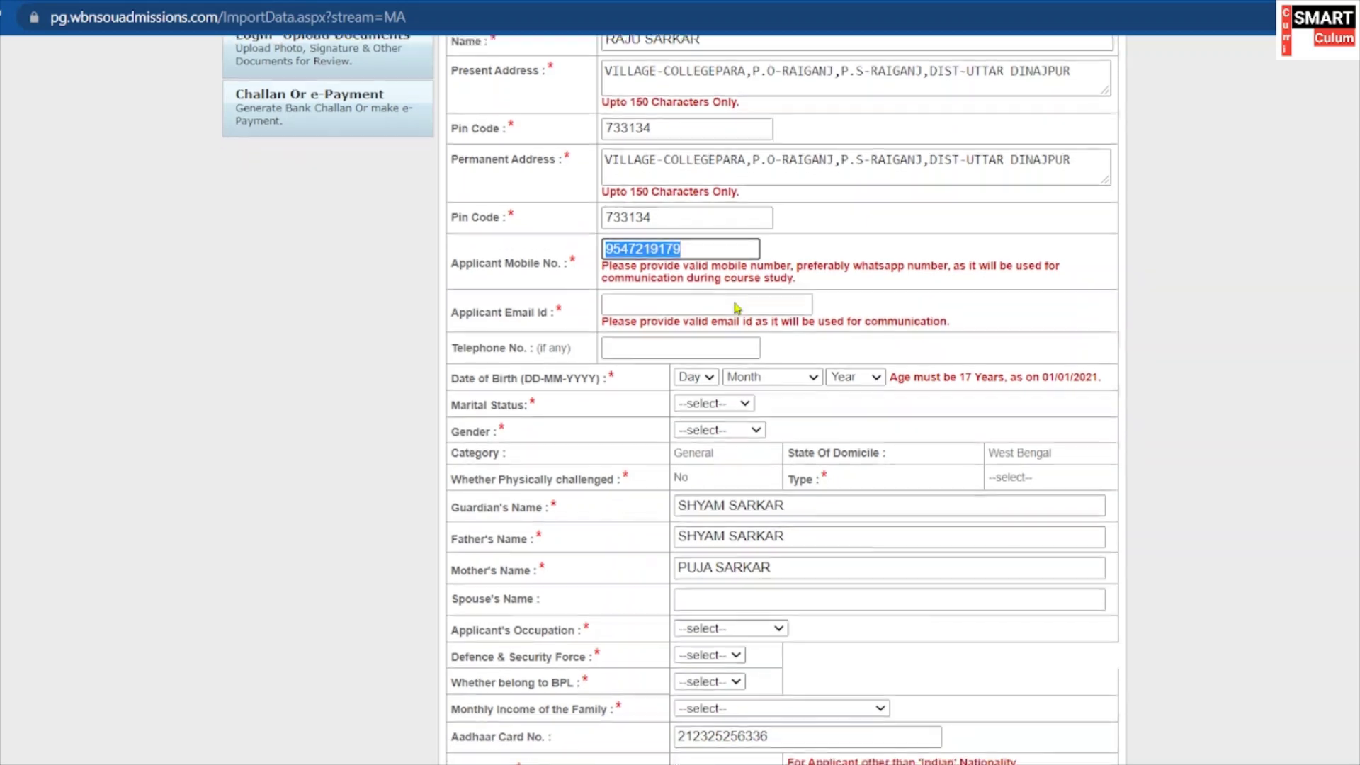
{"action": "scroll", "coordinate": [737, 308], "scroll_direction": "down", "scroll_amount": 1}
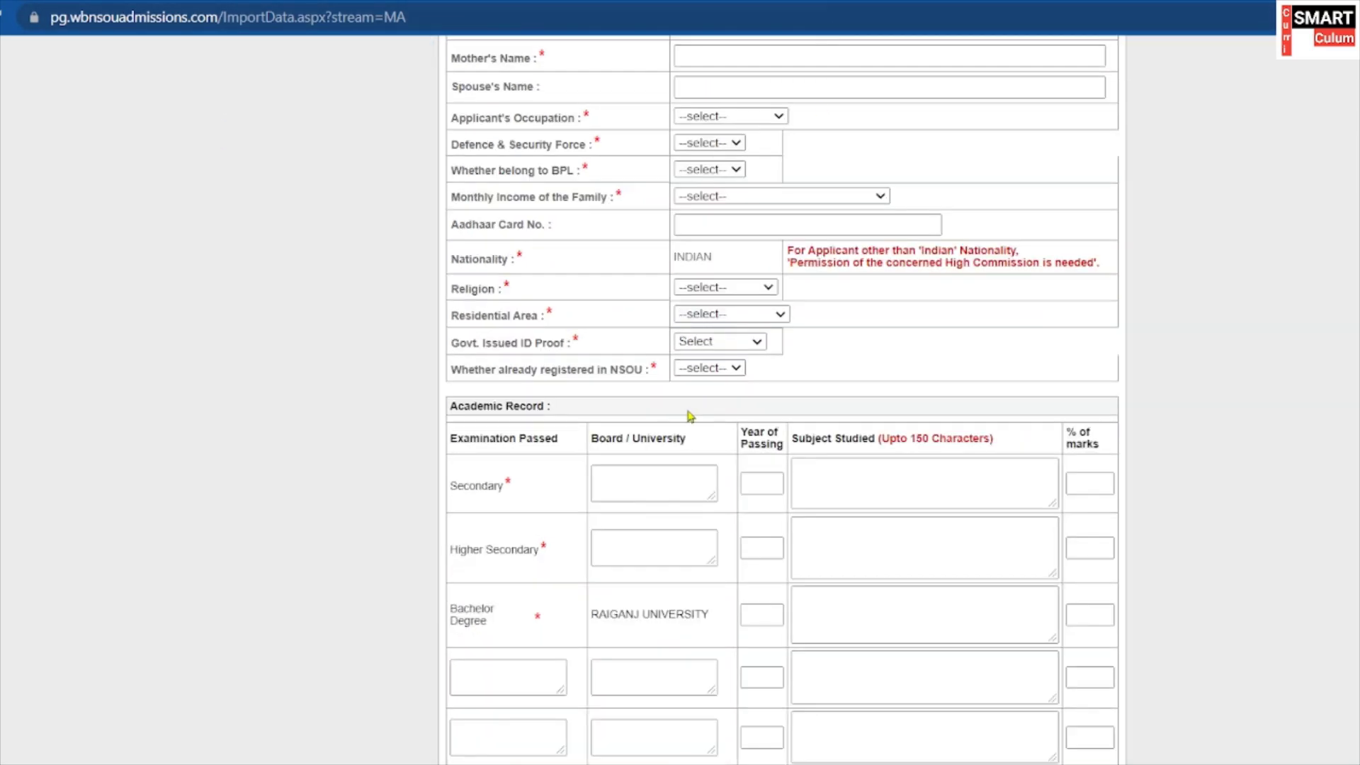
{"action": "scroll", "coordinate": [701, 496], "scroll_direction": "up", "scroll_amount": 5}
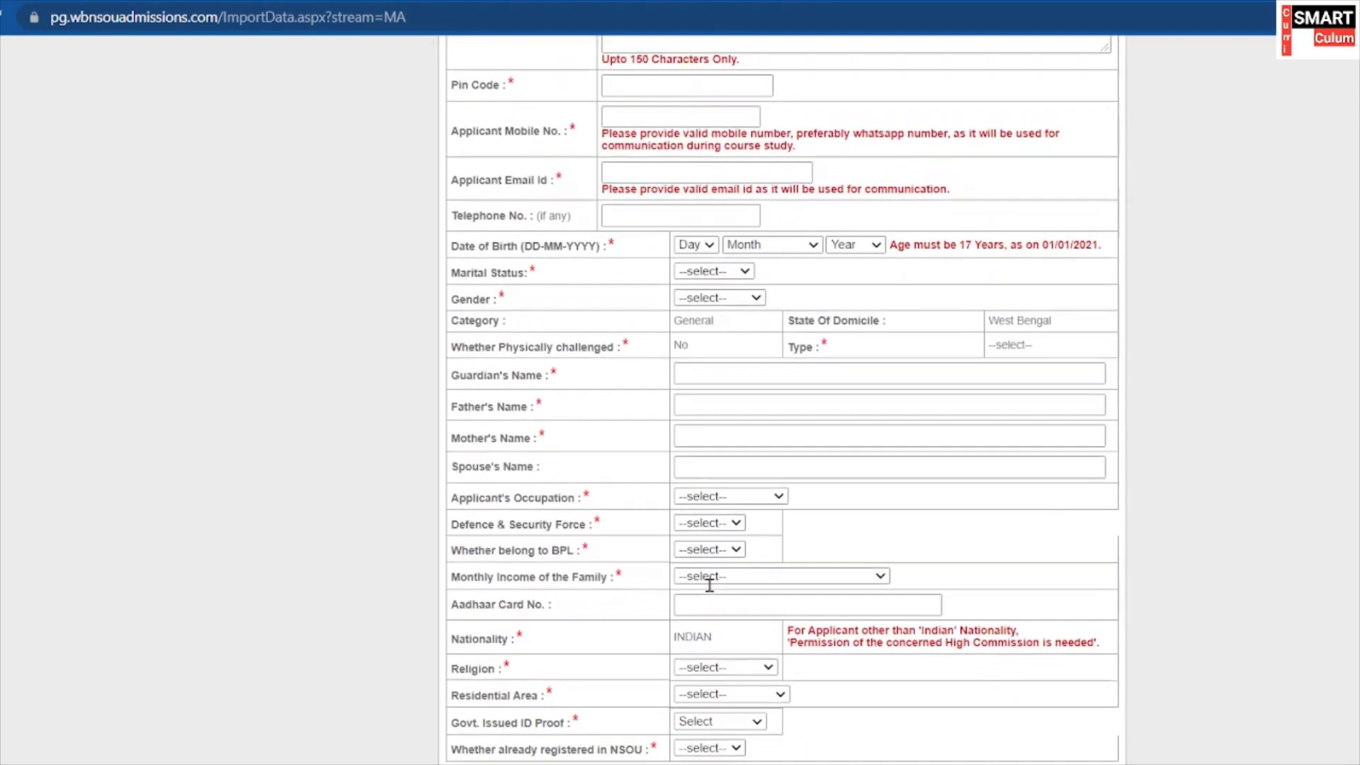
{"action": "scroll", "coordinate": [709, 584], "scroll_direction": "up", "scroll_amount": 7}
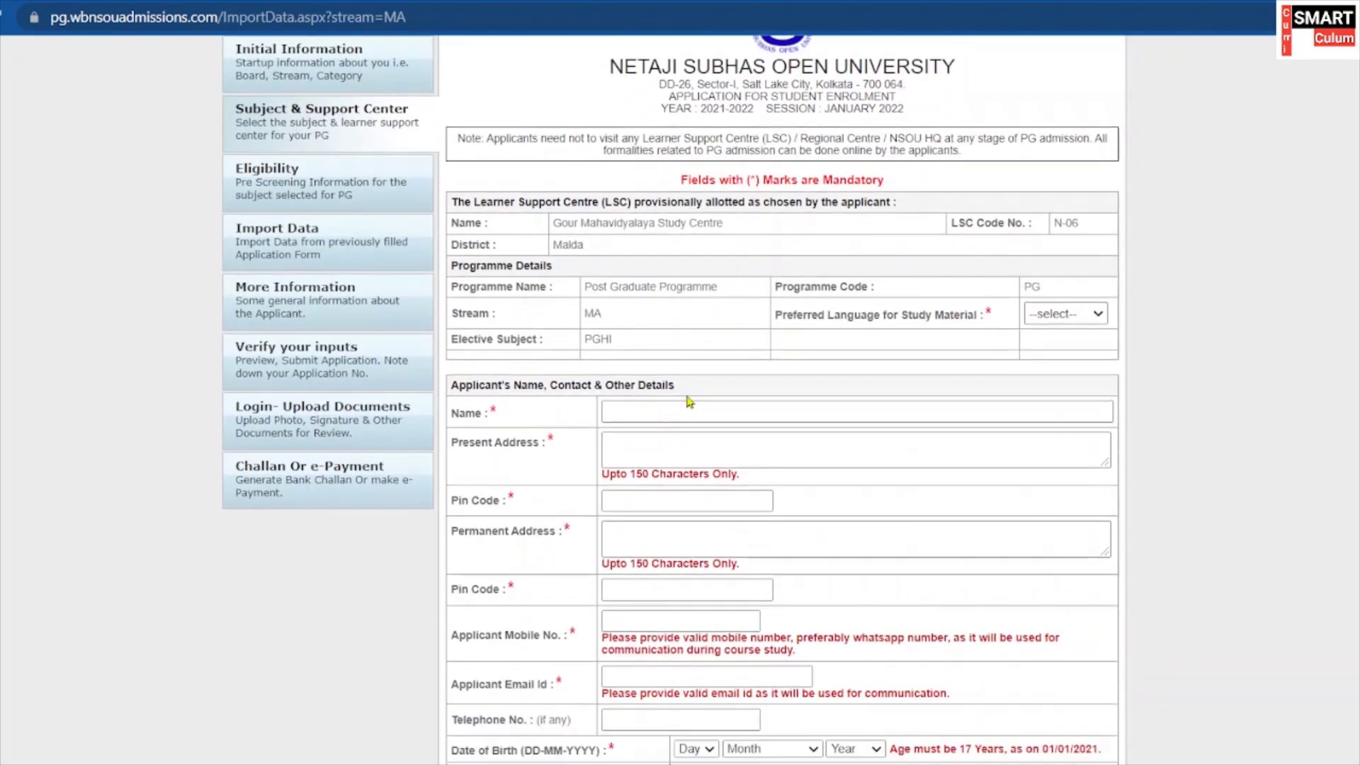
{"action": "scroll", "coordinate": [686, 402], "scroll_direction": "down", "scroll_amount": 1}
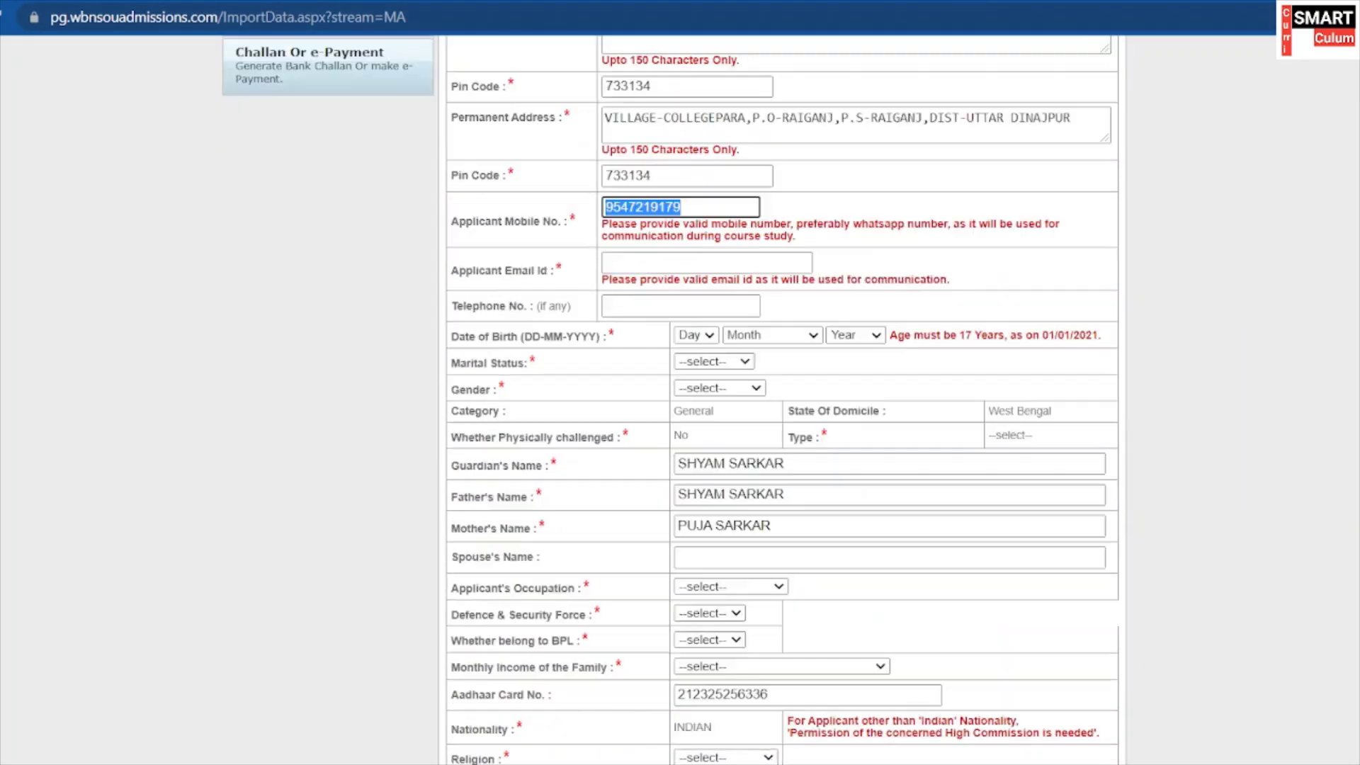
{"action": "scroll", "coordinate": [699, 241], "scroll_direction": "down", "scroll_amount": 1}
{"action": "left_click", "coordinate": [607, 174]}
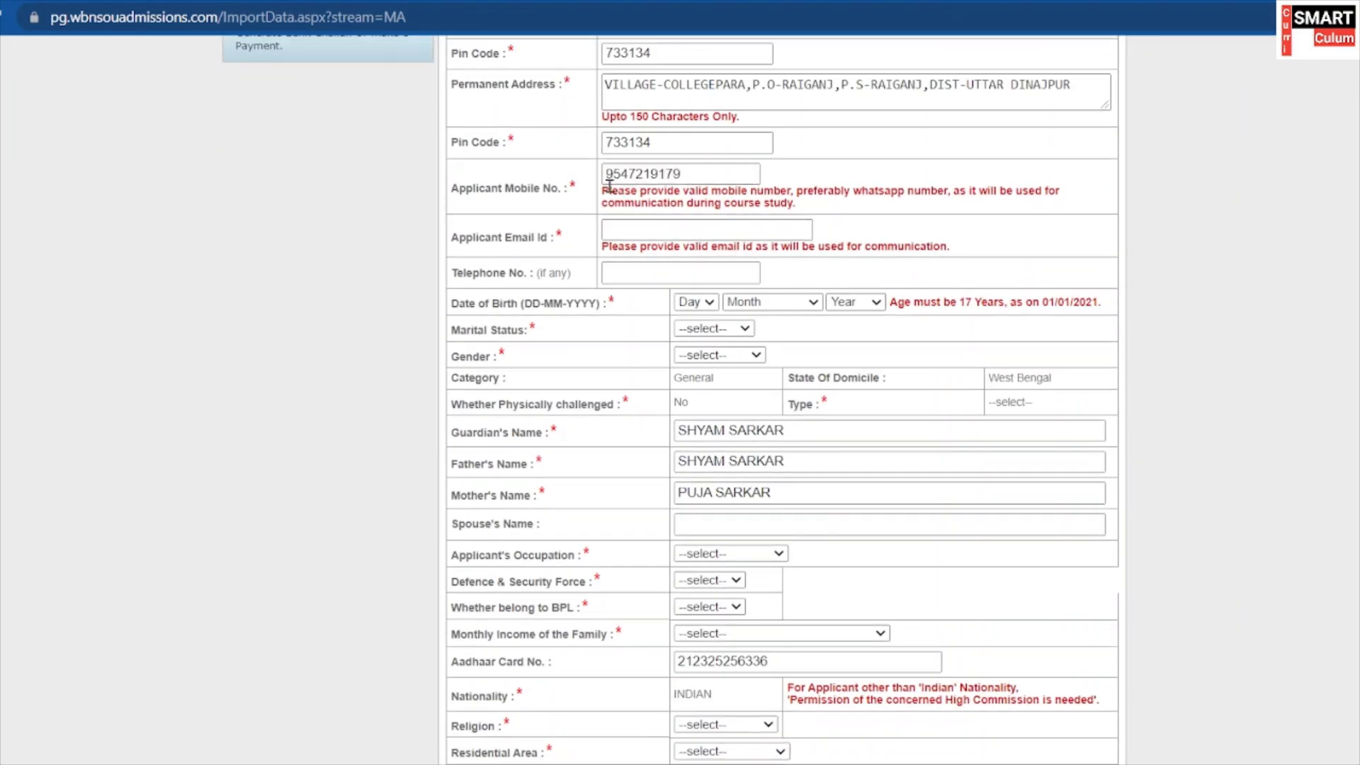
{"action": "scroll", "coordinate": [701, 216], "scroll_direction": "down", "scroll_amount": 1}
Enter the applicant's e-mail address in the Applicant Email Id field.
{"action": "left_click", "coordinate": [668, 187]}
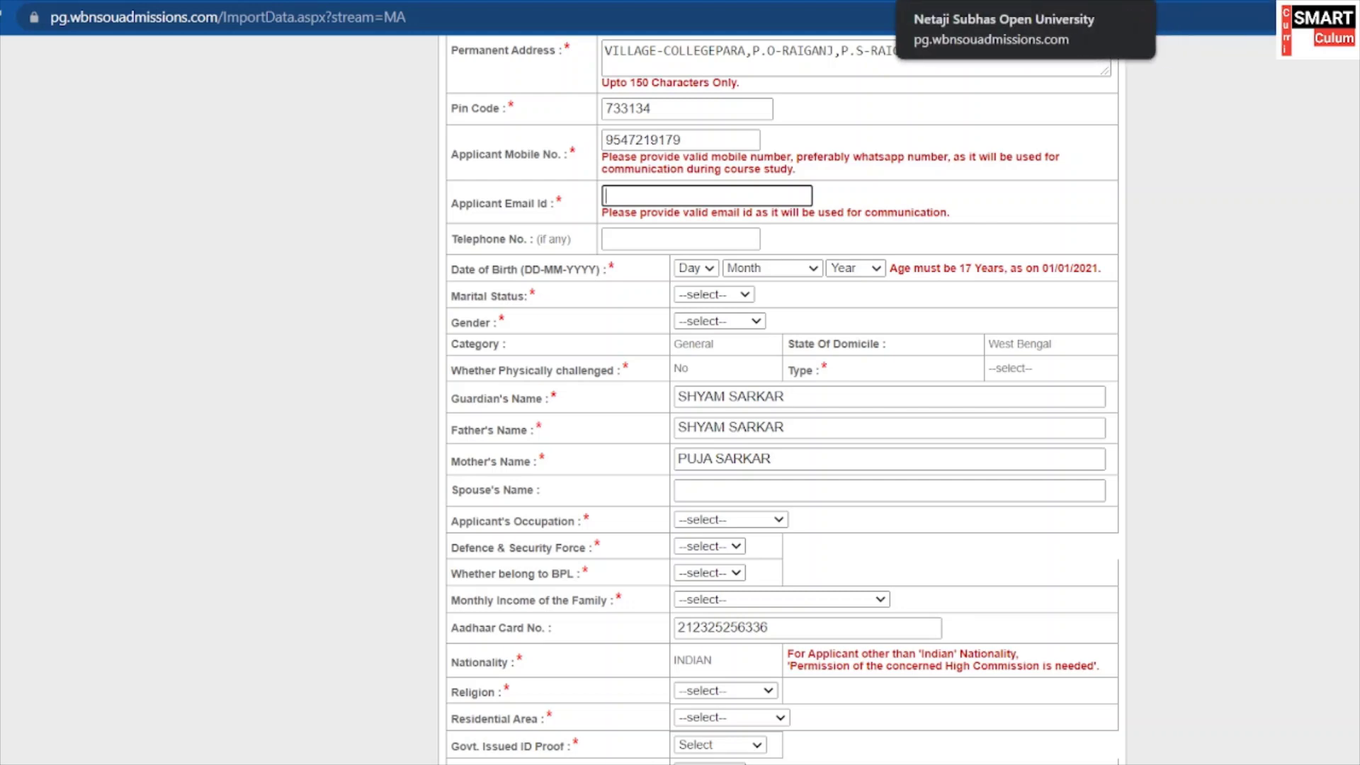
{"action": "scroll", "coordinate": [787, 326], "scroll_direction": "down", "scroll_amount": 1}
{"action": "scroll", "coordinate": [779, 320], "scroll_direction": "up", "scroll_amount": 1}
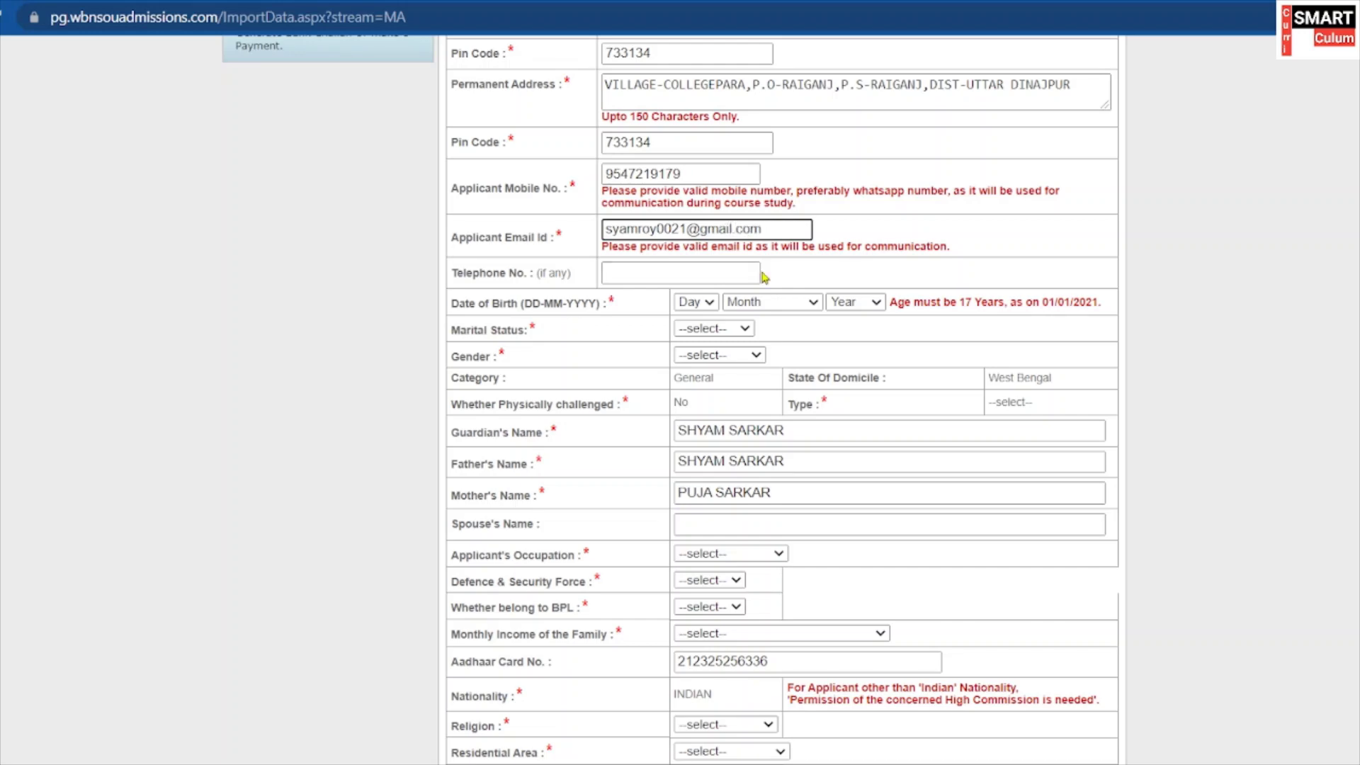
{"action": "scroll", "coordinate": [764, 276], "scroll_direction": "down", "scroll_amount": 1}
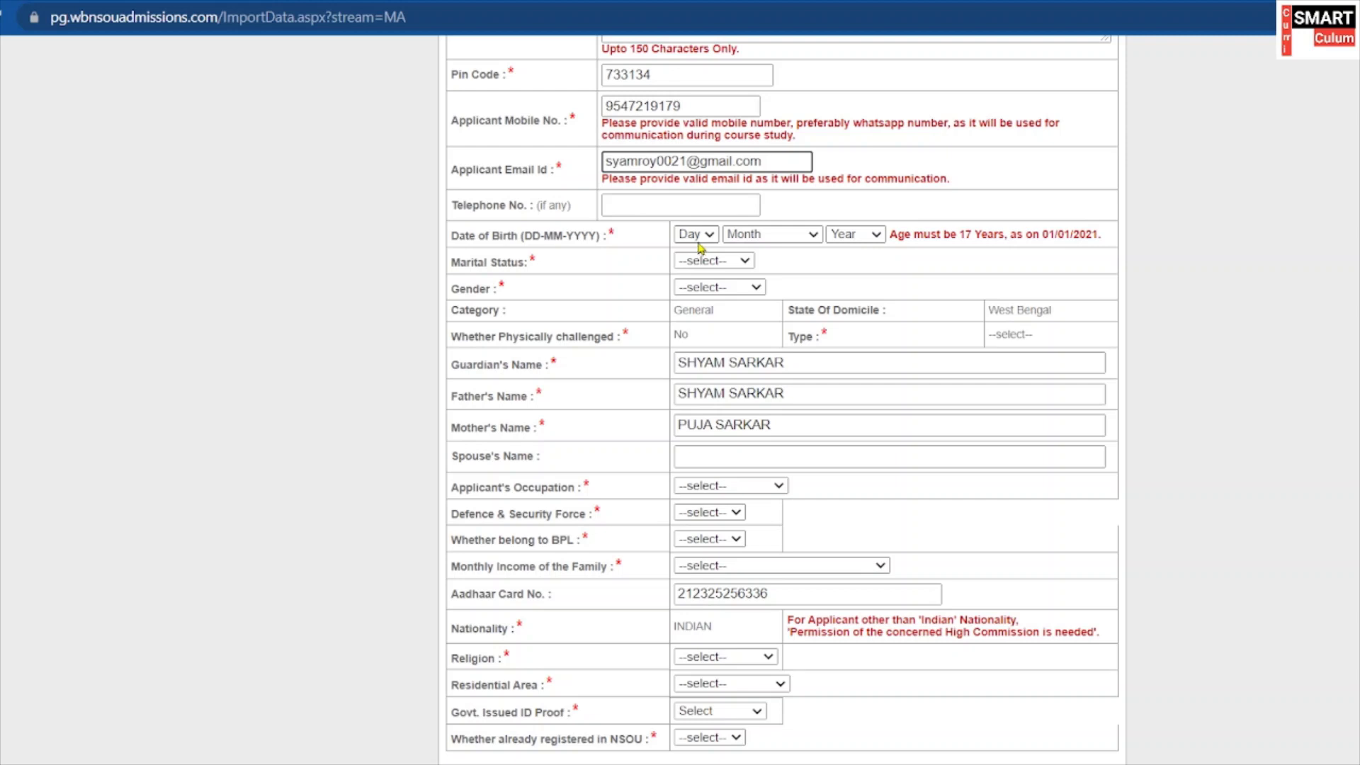
{"action": "left_click", "coordinate": [699, 243]}
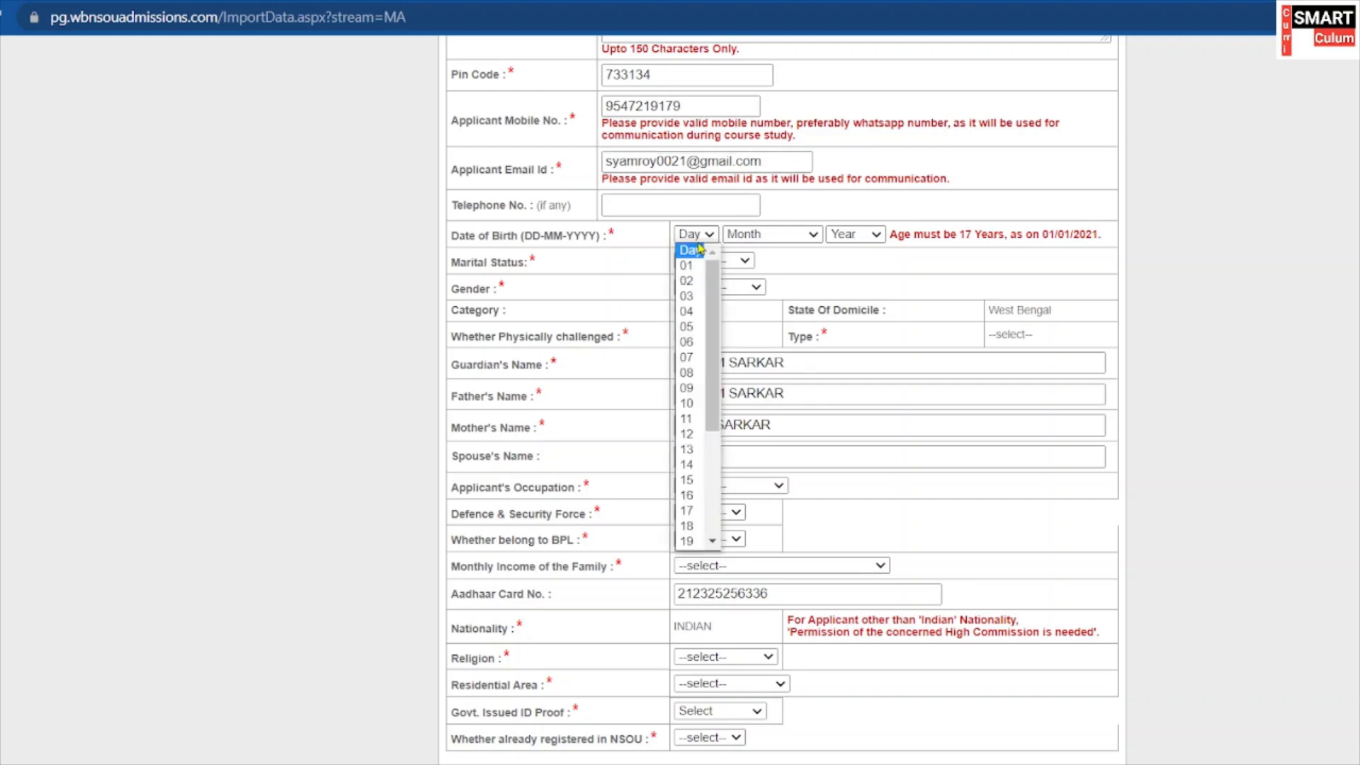
{"action": "left_click", "coordinate": [681, 466]}
{"action": "left_click", "coordinate": [764, 235]}
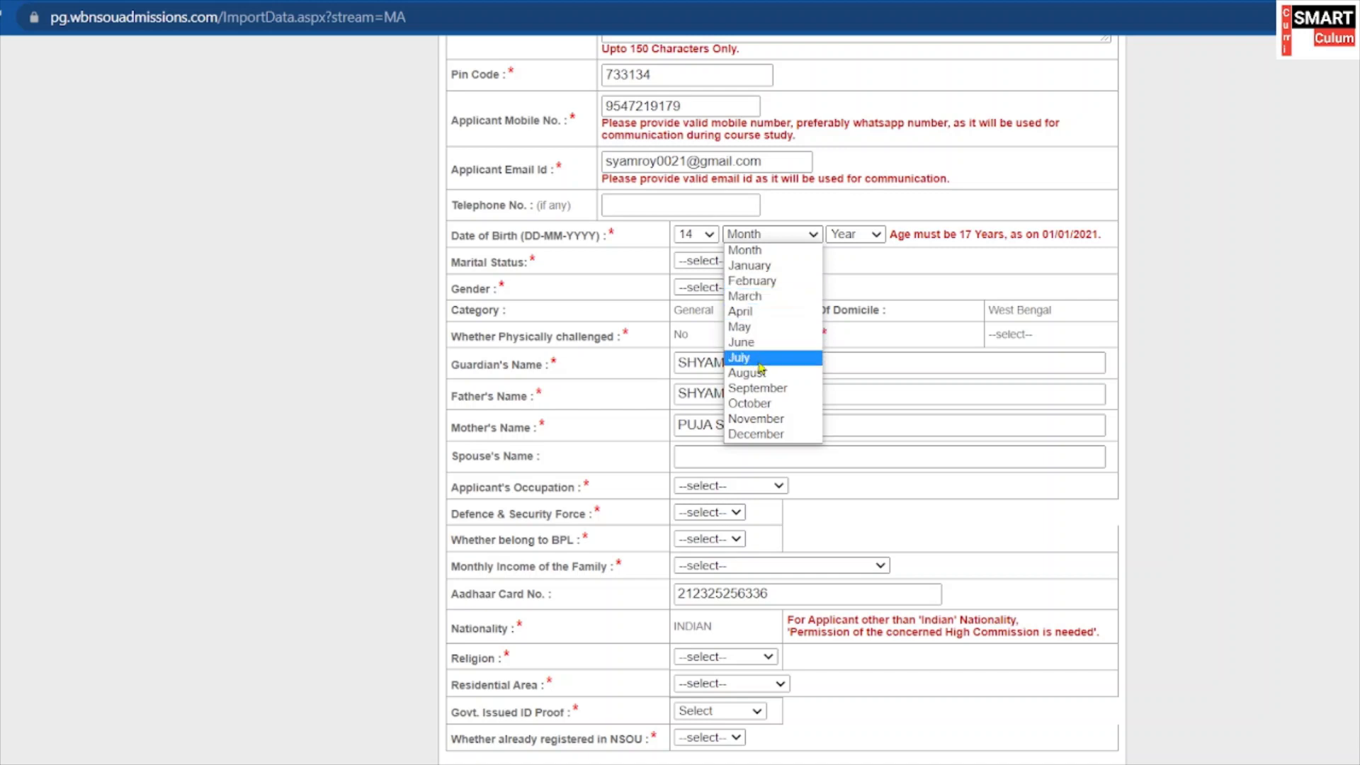
{"action": "left_click", "coordinate": [765, 403]}
{"action": "left_click", "coordinate": [845, 244]}
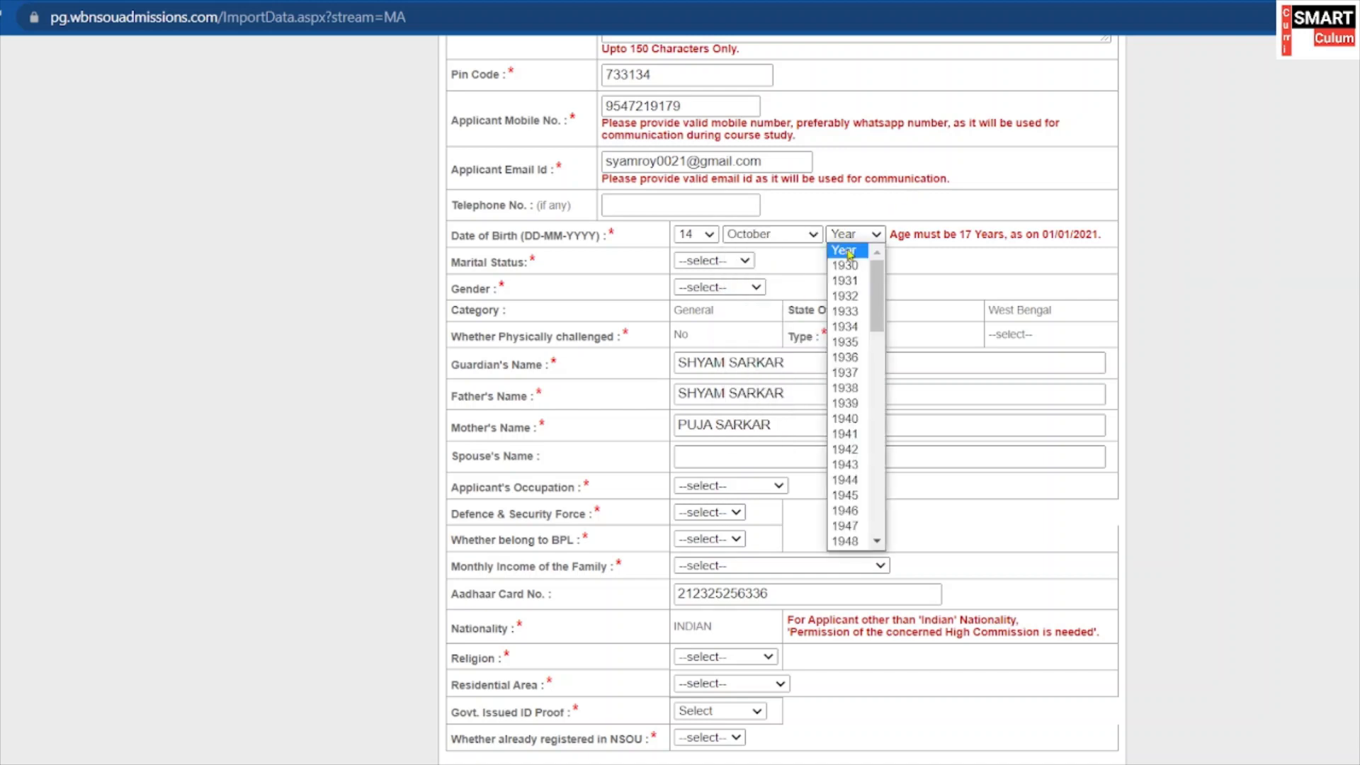
{"action": "scroll", "coordinate": [838, 399], "scroll_direction": "down", "scroll_amount": 5}
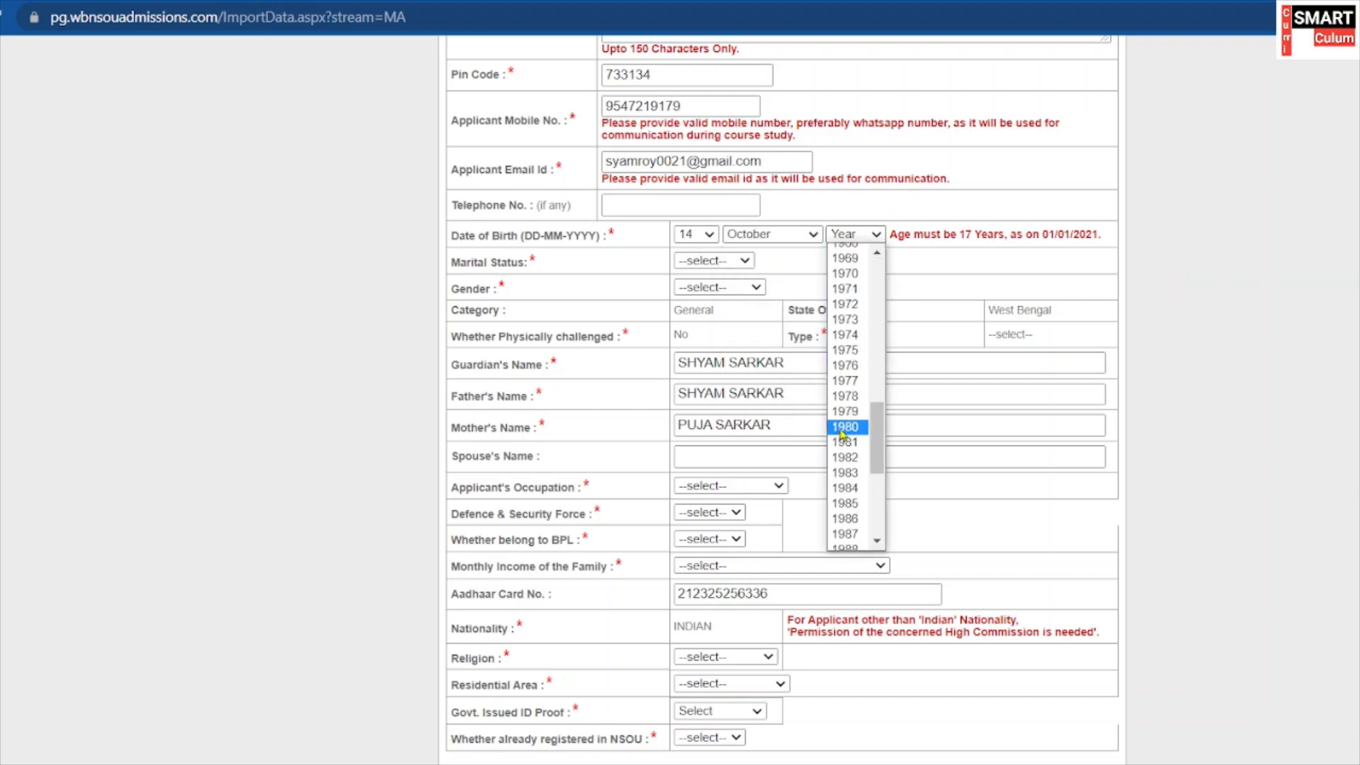
{"action": "scroll", "coordinate": [853, 471], "scroll_direction": "down", "scroll_amount": 3}
{"action": "scroll", "coordinate": [857, 473], "scroll_direction": "down", "scroll_amount": 3}
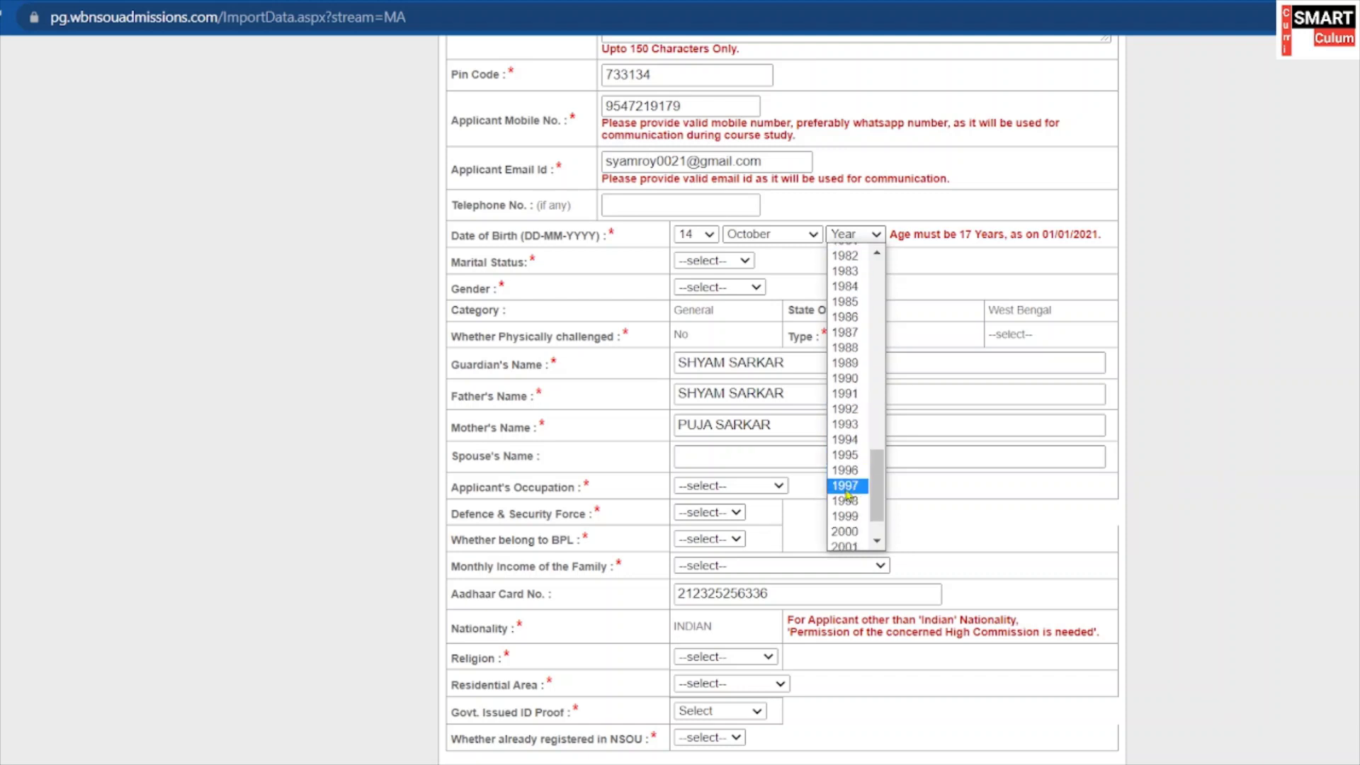
{"action": "left_click", "coordinate": [846, 439]}
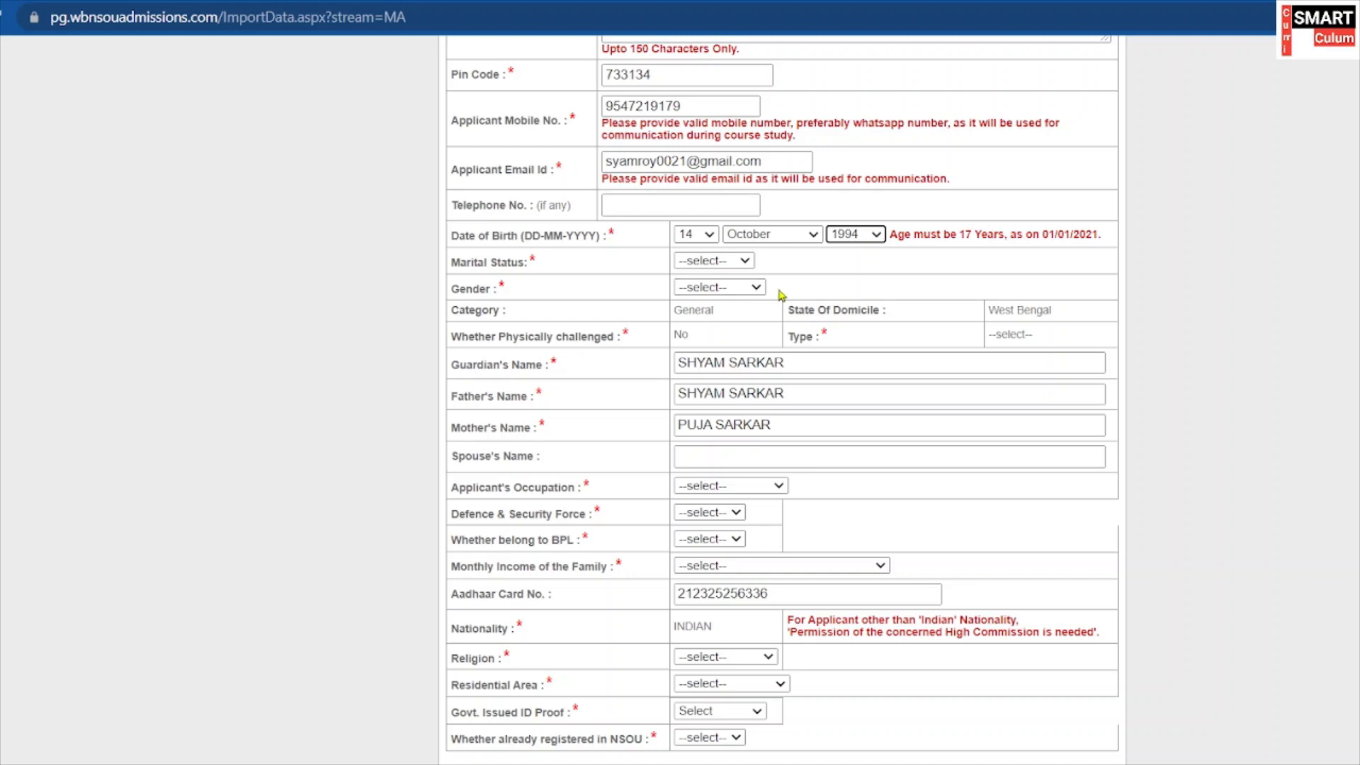
{"action": "left_click", "coordinate": [742, 263]}
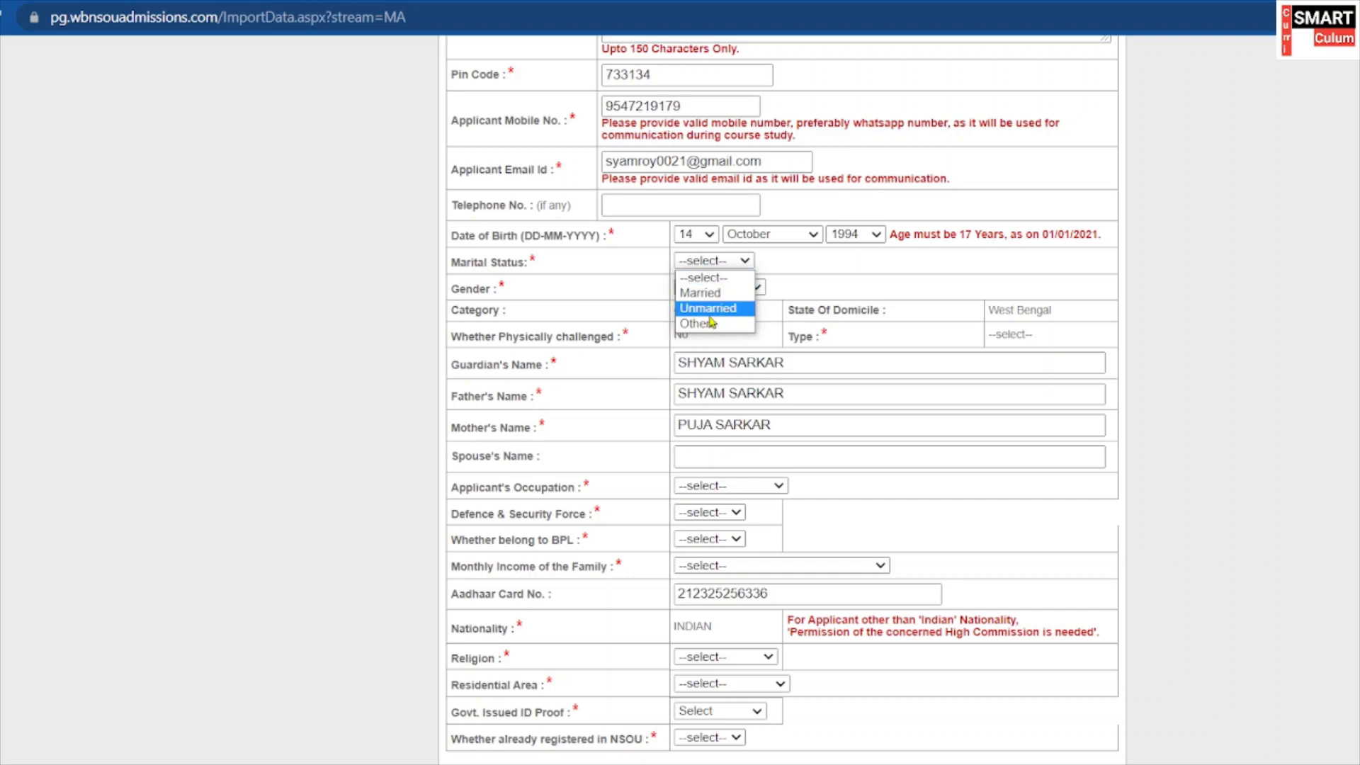
{"action": "left_click", "coordinate": [708, 310]}
Select Male as the applicant's gender.
{"action": "scroll", "coordinate": [753, 300], "scroll_direction": "down", "scroll_amount": 1}
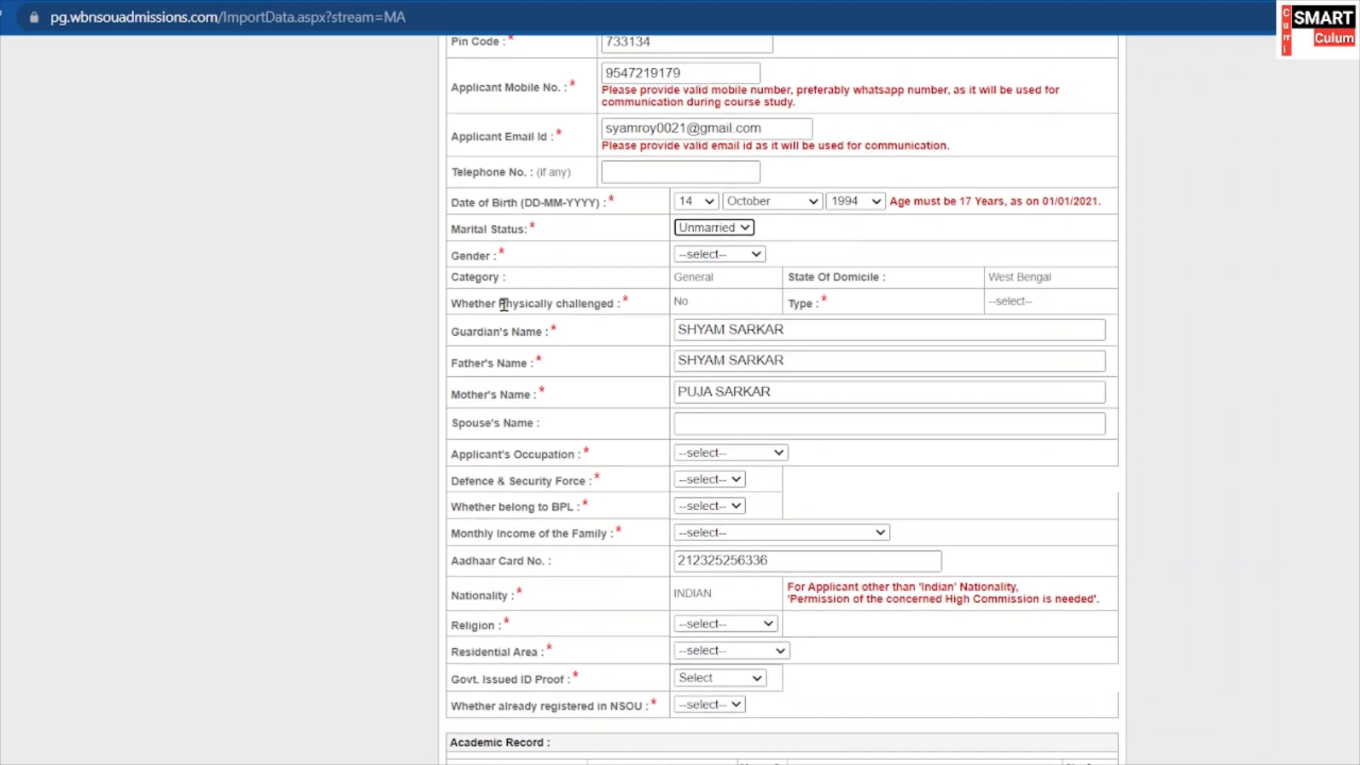
{"action": "left_click", "coordinate": [712, 256]}
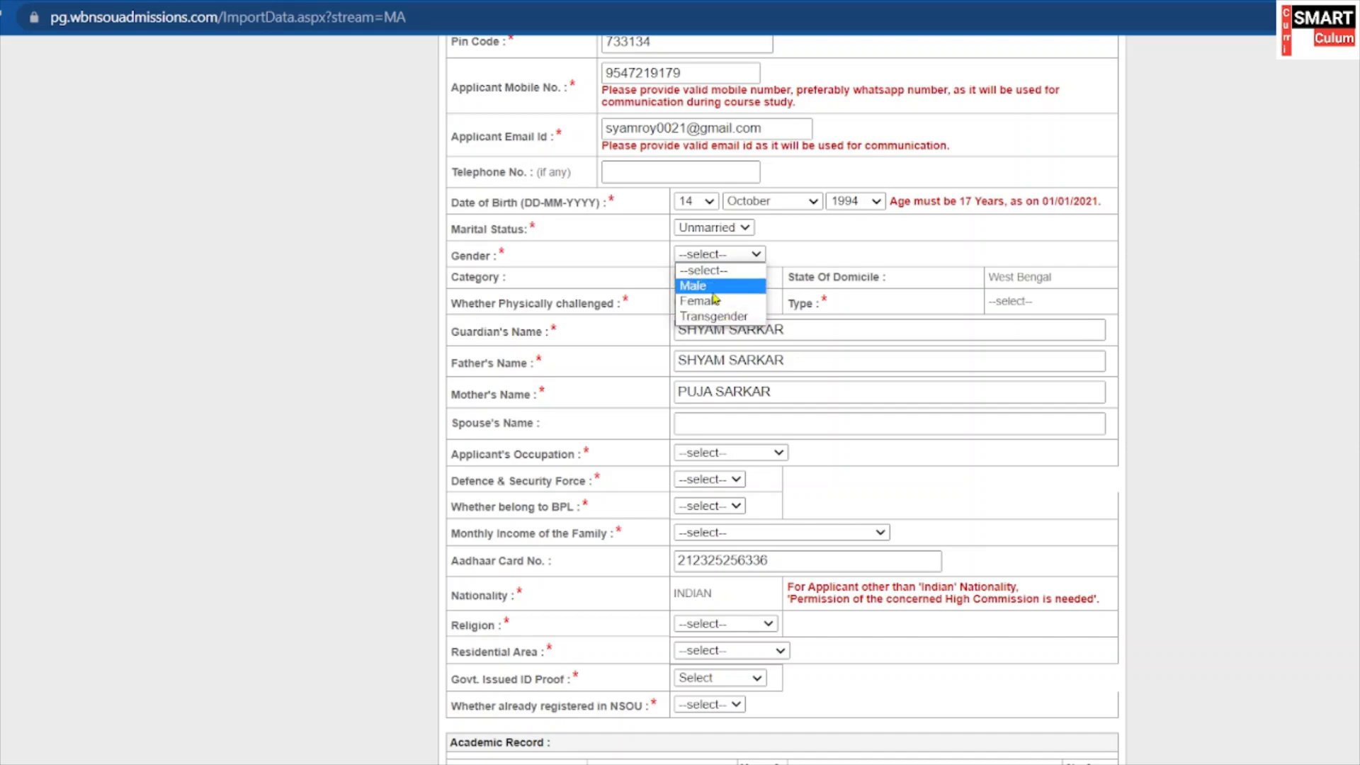
{"action": "left_click", "coordinate": [710, 287]}
{"action": "scroll", "coordinate": [712, 308], "scroll_direction": "down", "scroll_amount": 1}
{"action": "scroll", "coordinate": [712, 309], "scroll_direction": "down", "scroll_amount": 3}
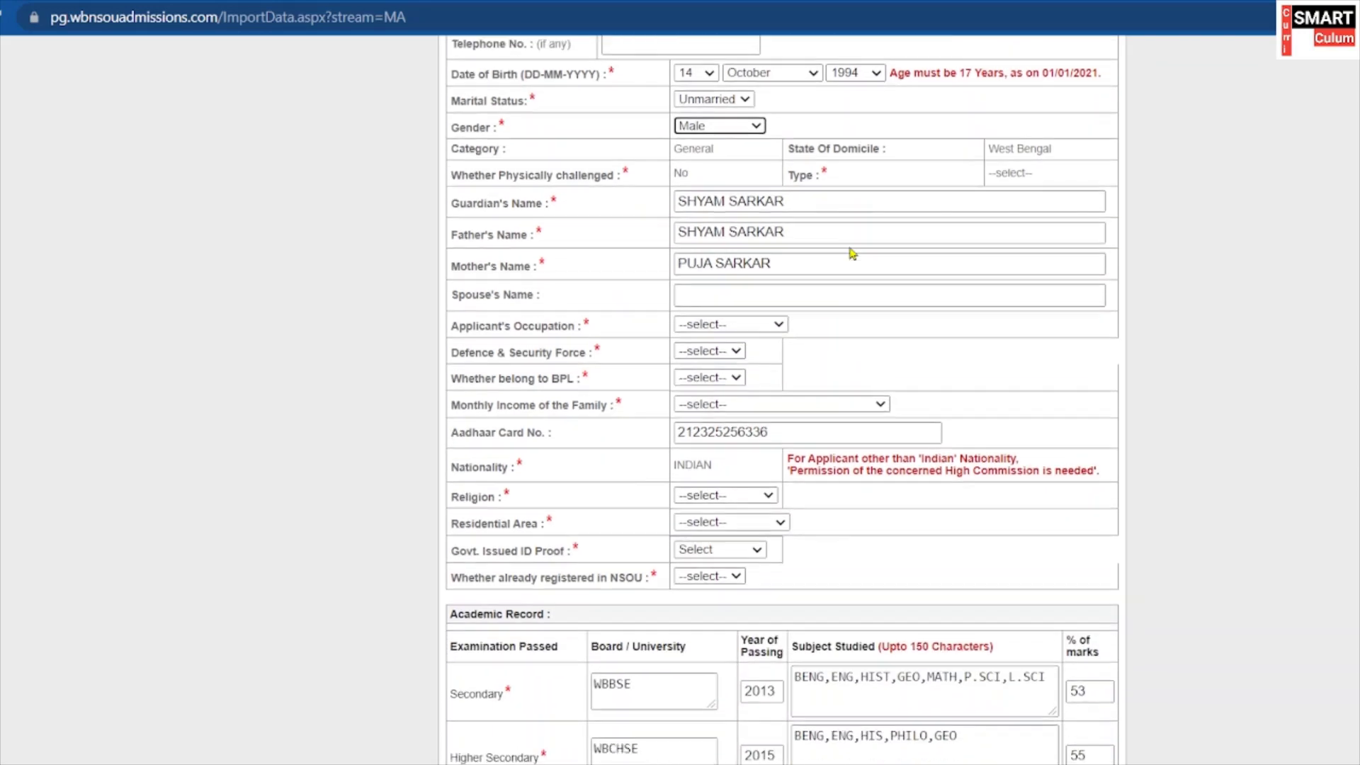
Review the guardian's, father's and mother's names, leaving Spouse's Name blank.
{"action": "left_click_drag", "start_coordinate": [798, 196], "coordinate": [660, 218]}
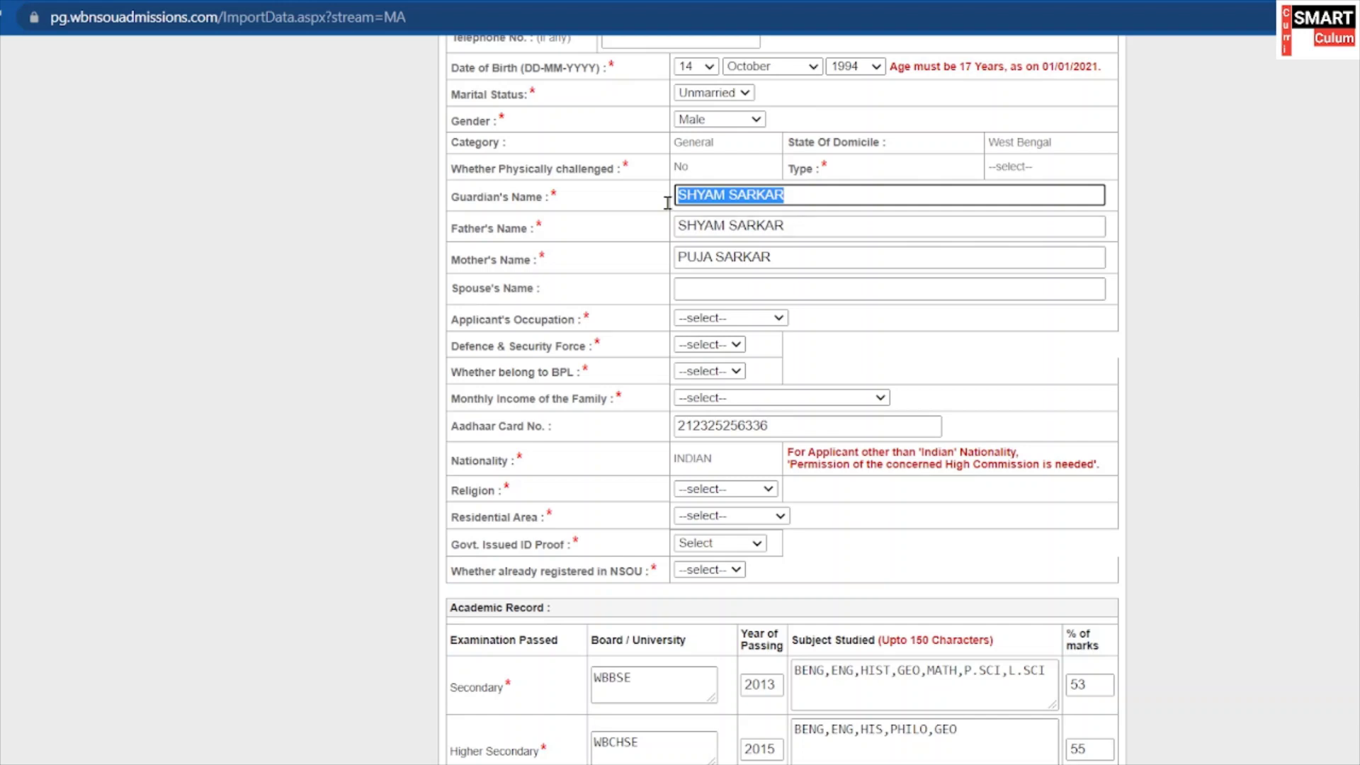
{"action": "left_click", "coordinate": [799, 223]}
{"action": "left_click_drag", "start_coordinate": [787, 227], "coordinate": [658, 238]}
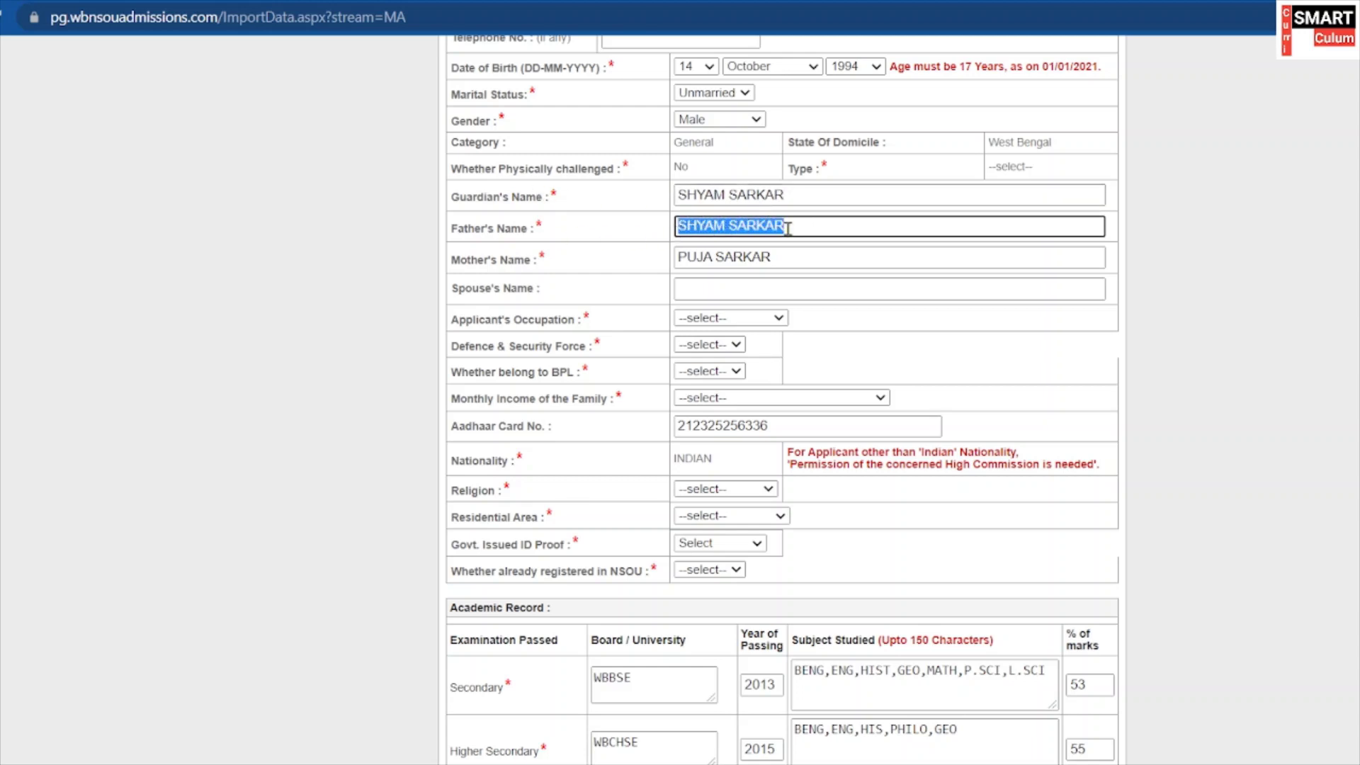
{"action": "scroll", "coordinate": [779, 228], "scroll_direction": "down", "scroll_amount": 1}
{"action": "left_click_drag", "start_coordinate": [450, 200], "coordinate": [604, 208]}
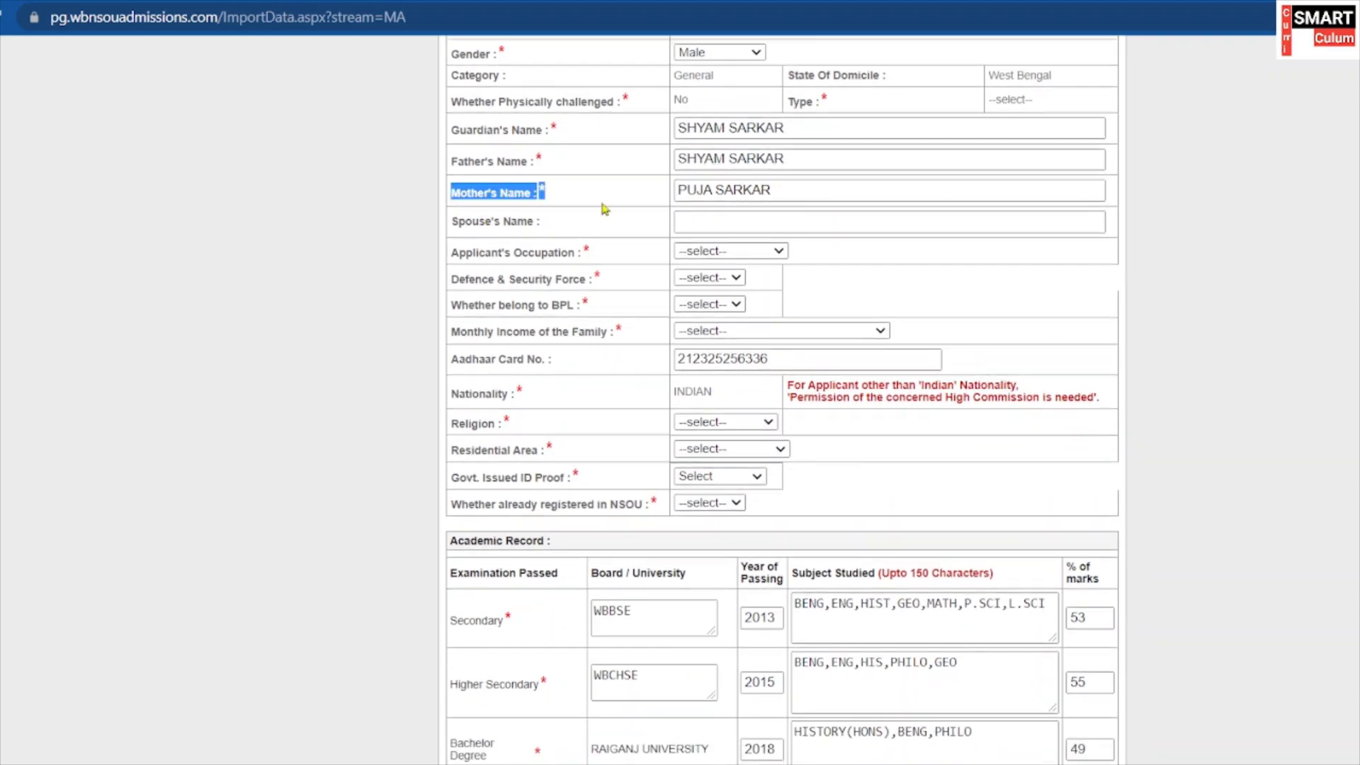
{"action": "left_click", "coordinate": [714, 191]}
{"action": "left_click_drag", "start_coordinate": [775, 189], "coordinate": [661, 203]}
{"action": "scroll", "coordinate": [641, 220], "scroll_direction": "down", "scroll_amount": 1}
{"action": "scroll", "coordinate": [585, 213], "scroll_direction": "down", "scroll_amount": 1}
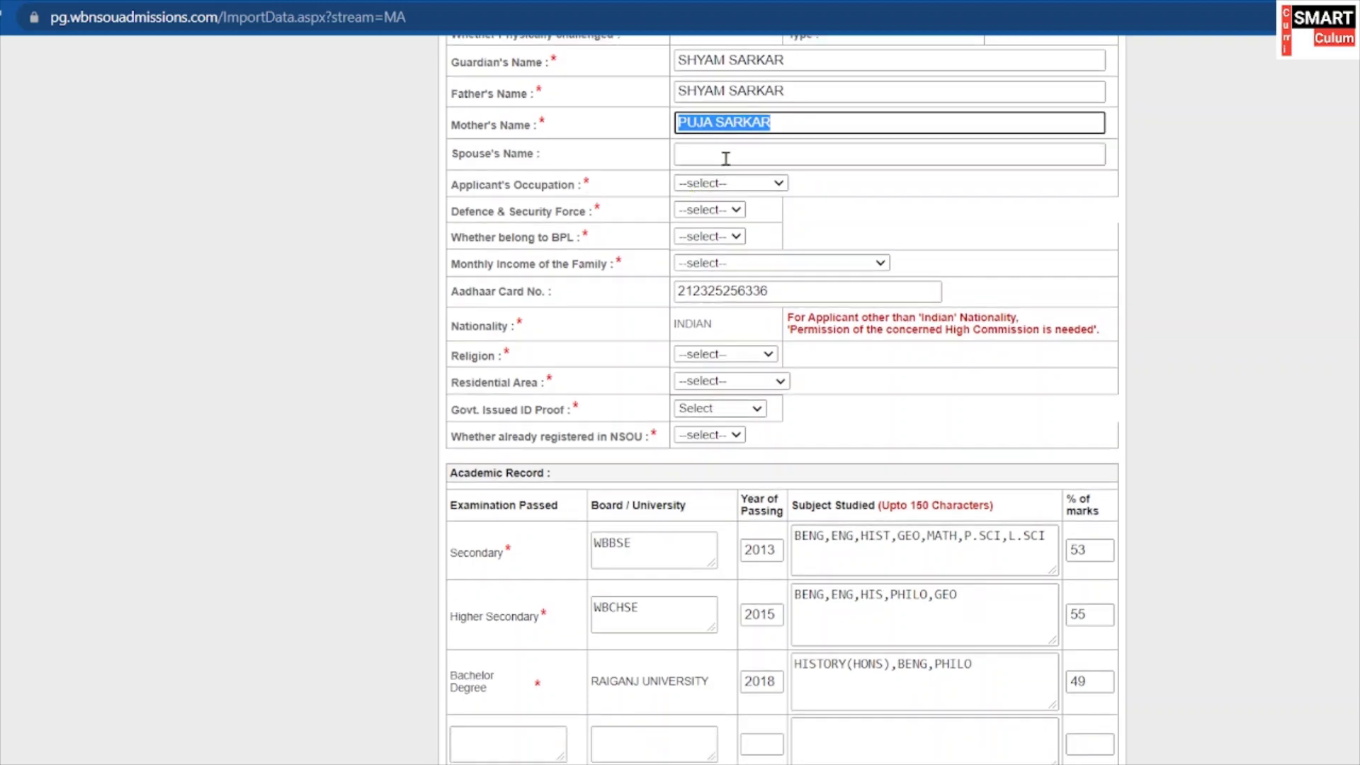
{"action": "left_click", "coordinate": [727, 155]}
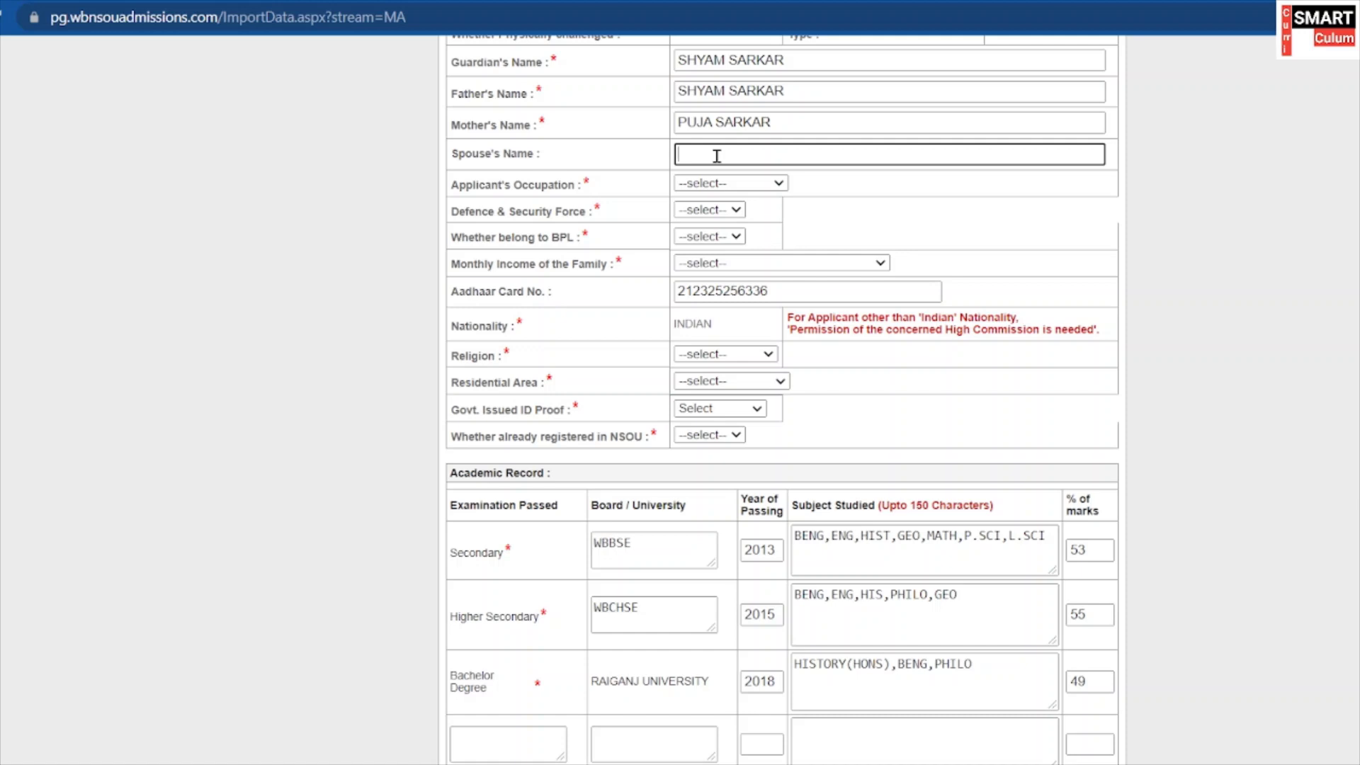
{"action": "scroll", "coordinate": [716, 156], "scroll_direction": "down", "scroll_amount": 1}
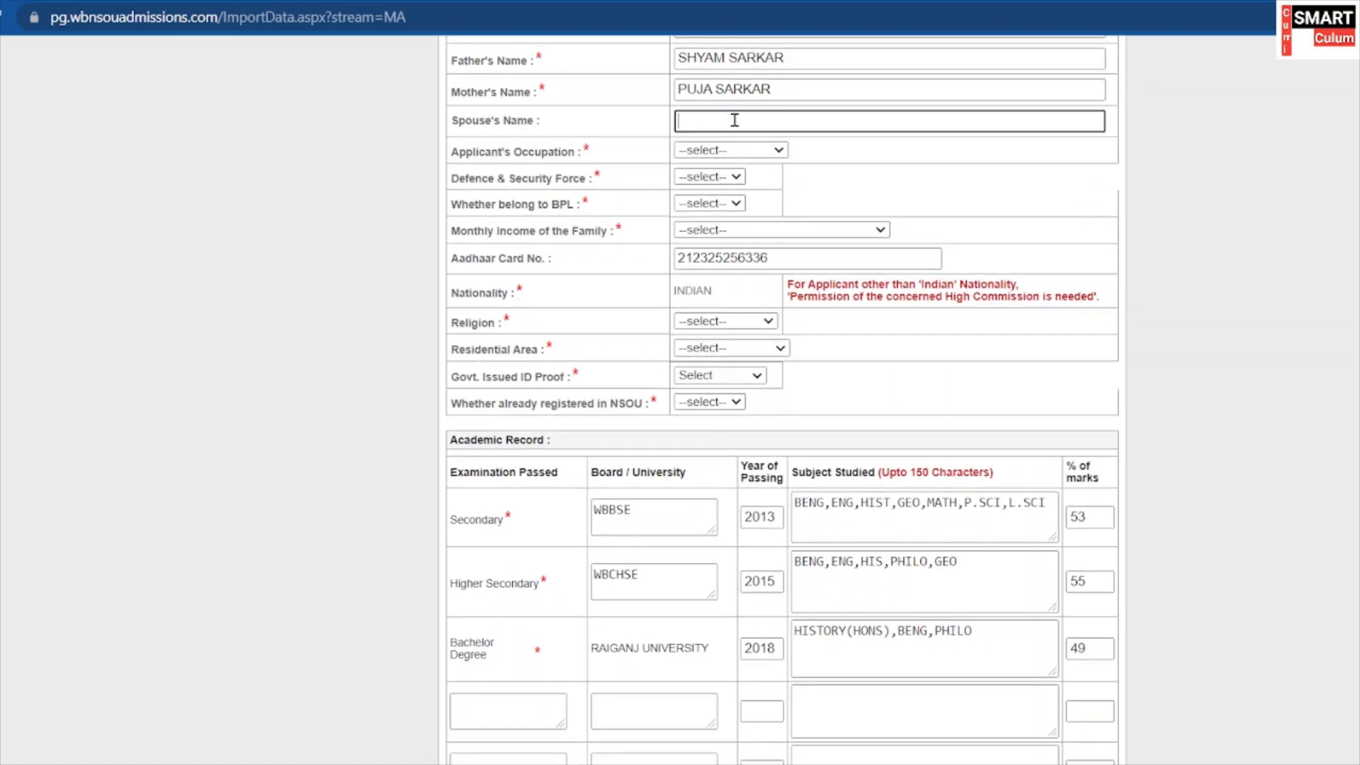
Set occupation to Student and Defence & Security Force to No.
{"action": "left_click", "coordinate": [739, 157]}
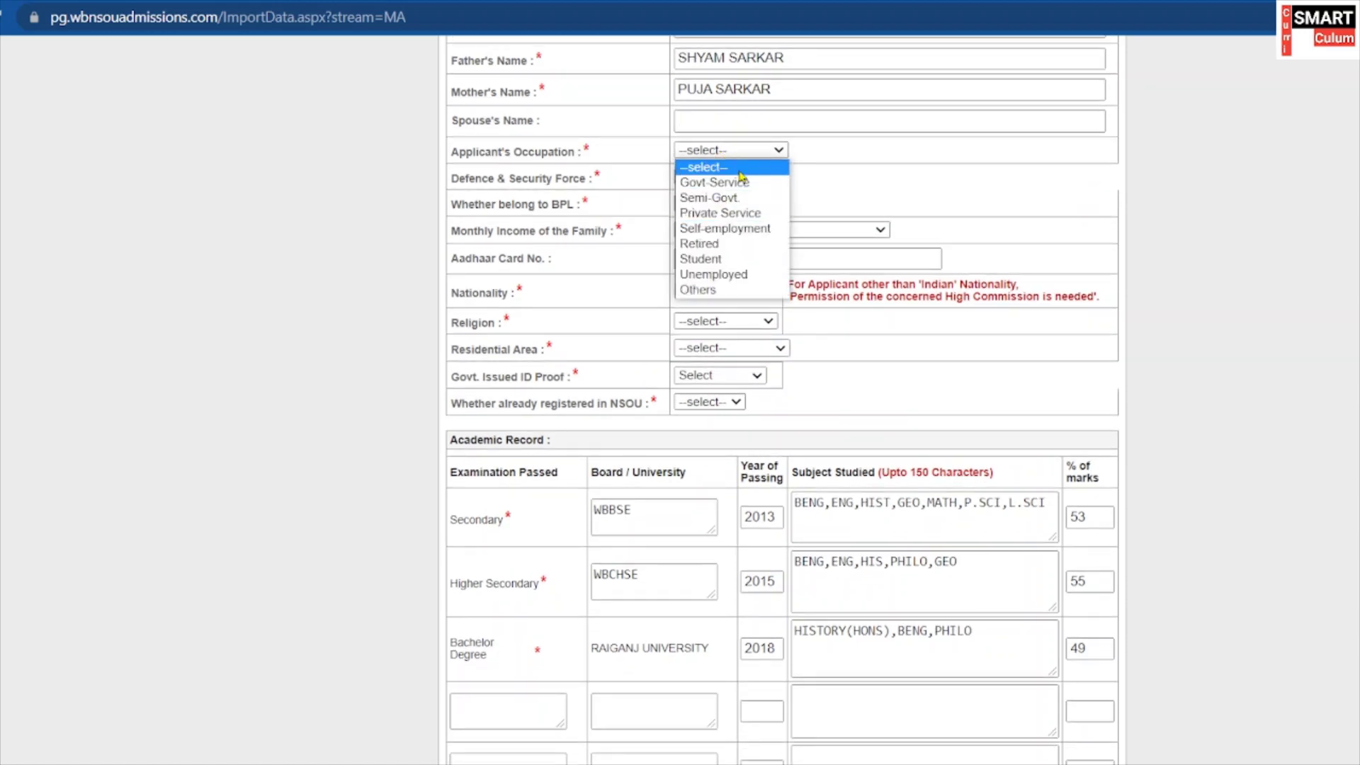
{"action": "key", "text": "Escape"}
{"action": "key", "text": "s"}
{"action": "scroll", "coordinate": [724, 137], "scroll_direction": "down", "scroll_amount": 1}
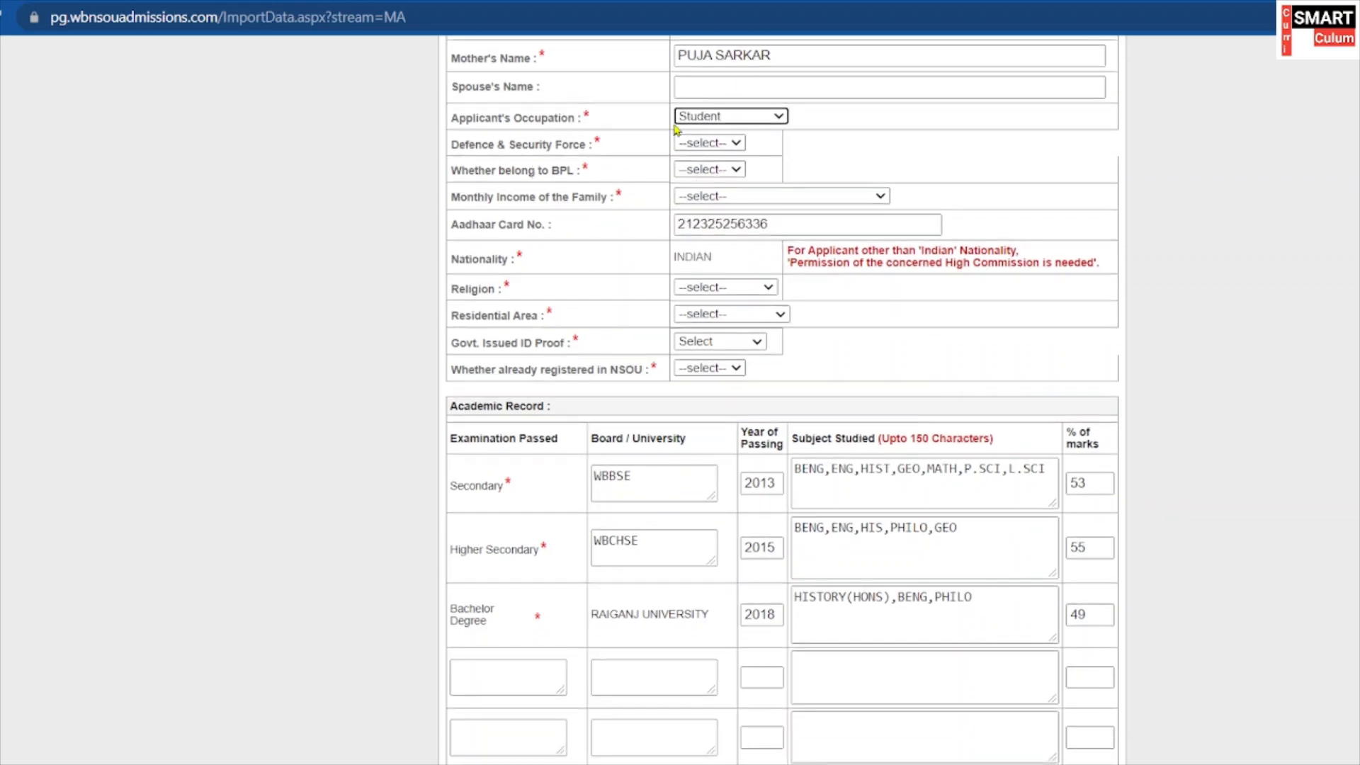
{"action": "left_click", "coordinate": [723, 147]}
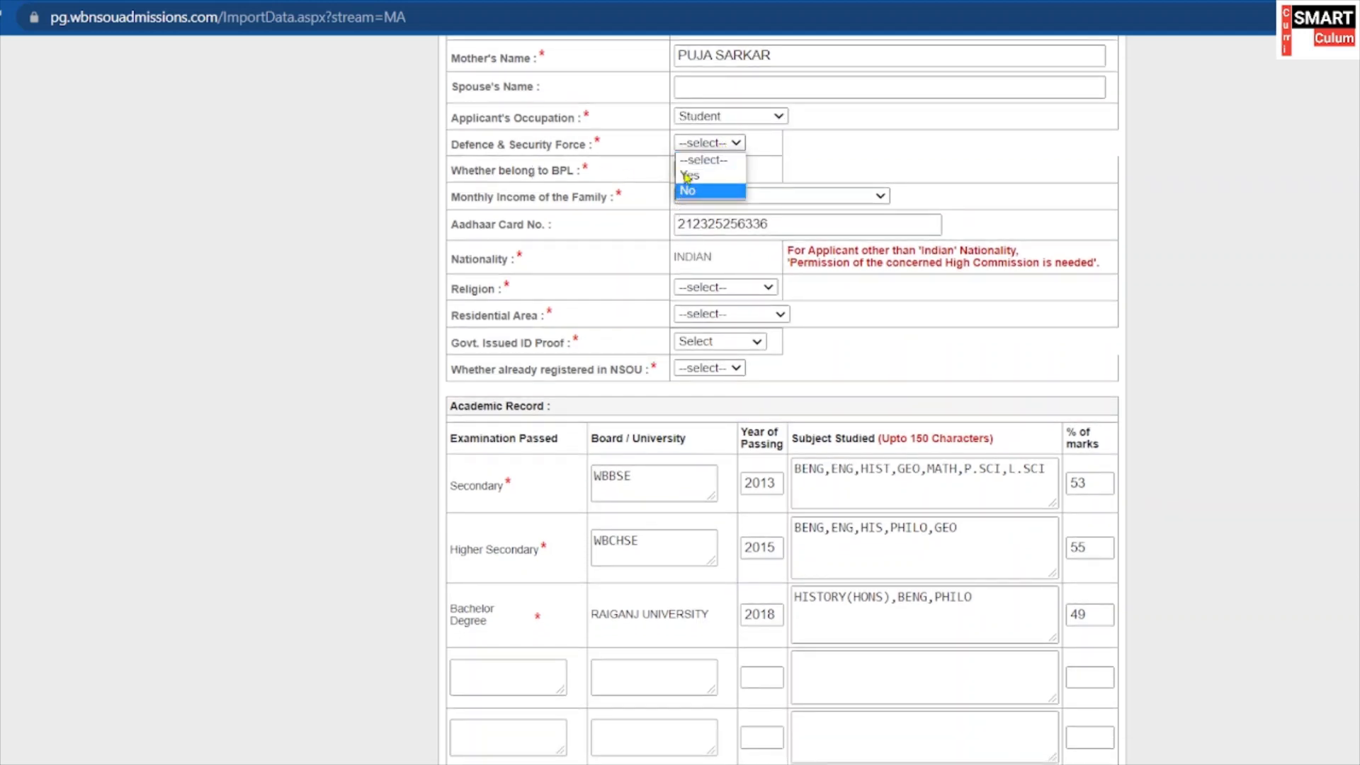
{"action": "left_click", "coordinate": [690, 191]}
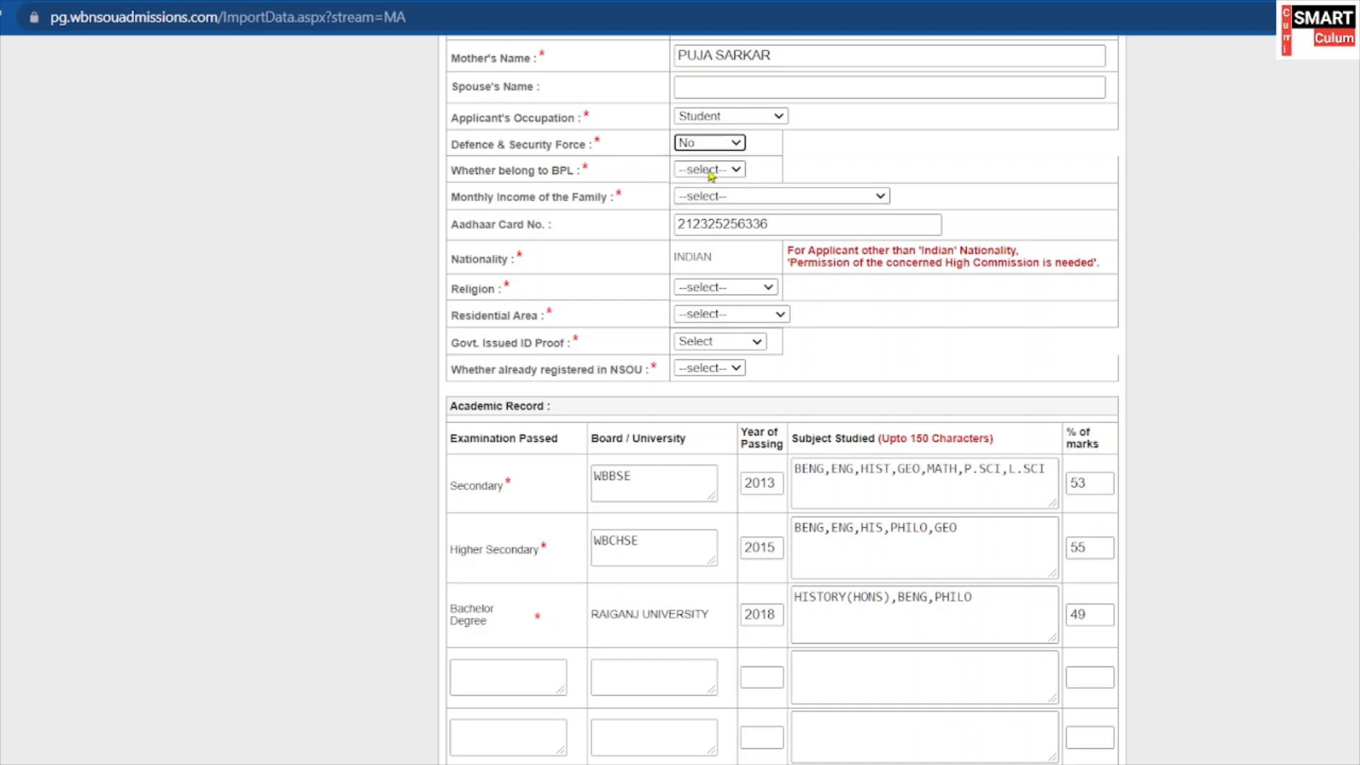
Set BPL to No and monthly family income to Rs. 5001–10000.
{"action": "scroll", "coordinate": [641, 141], "scroll_direction": "down", "scroll_amount": 1}
{"action": "left_click", "coordinate": [705, 140]}
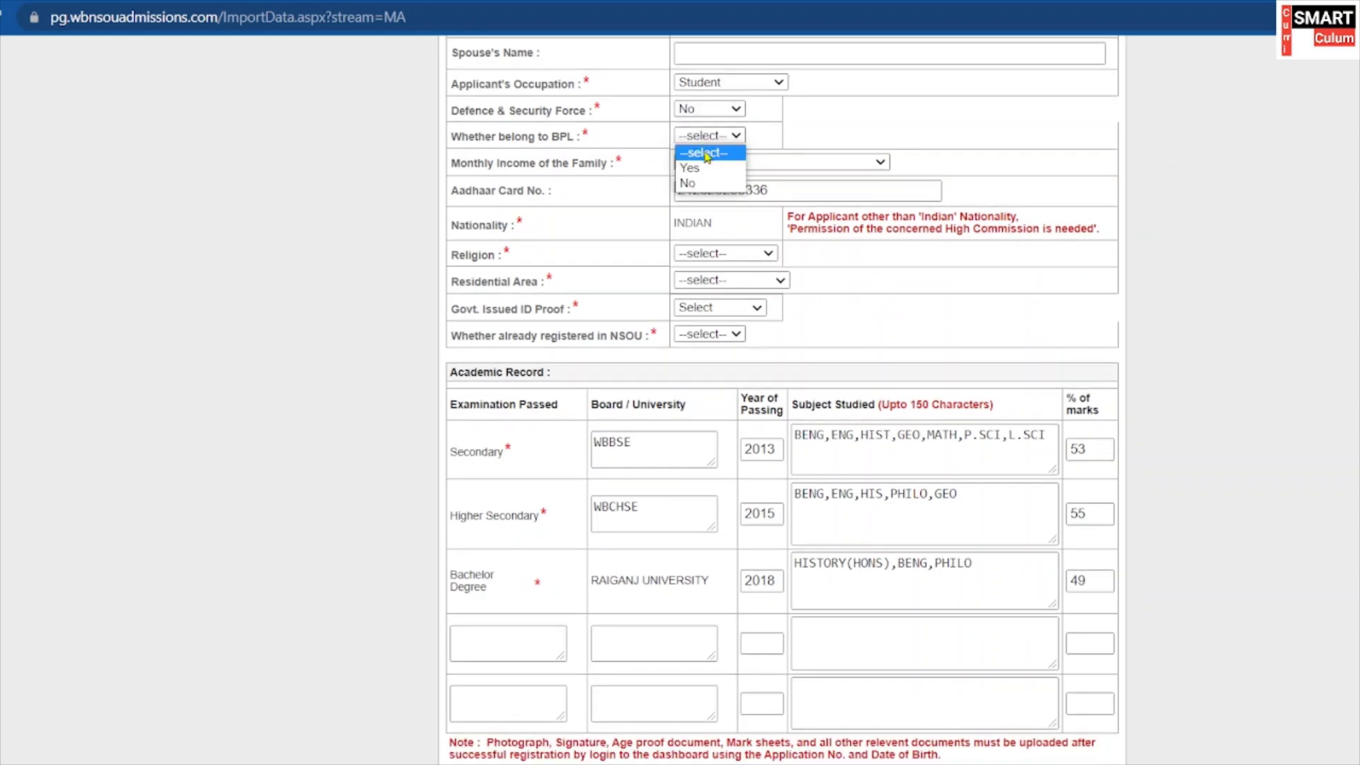
{"action": "left_click", "coordinate": [699, 186]}
{"action": "scroll", "coordinate": [723, 163], "scroll_direction": "down", "scroll_amount": 1}
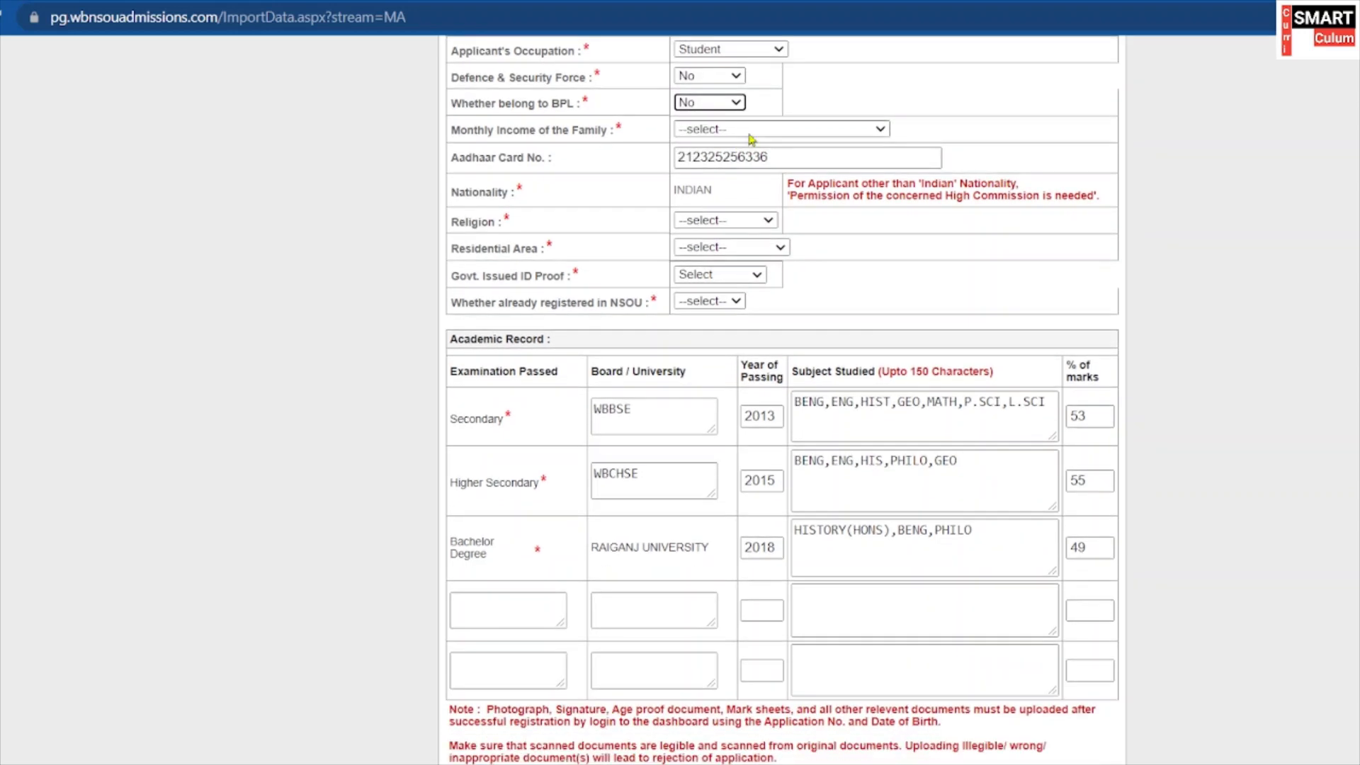
{"action": "left_click", "coordinate": [733, 128]}
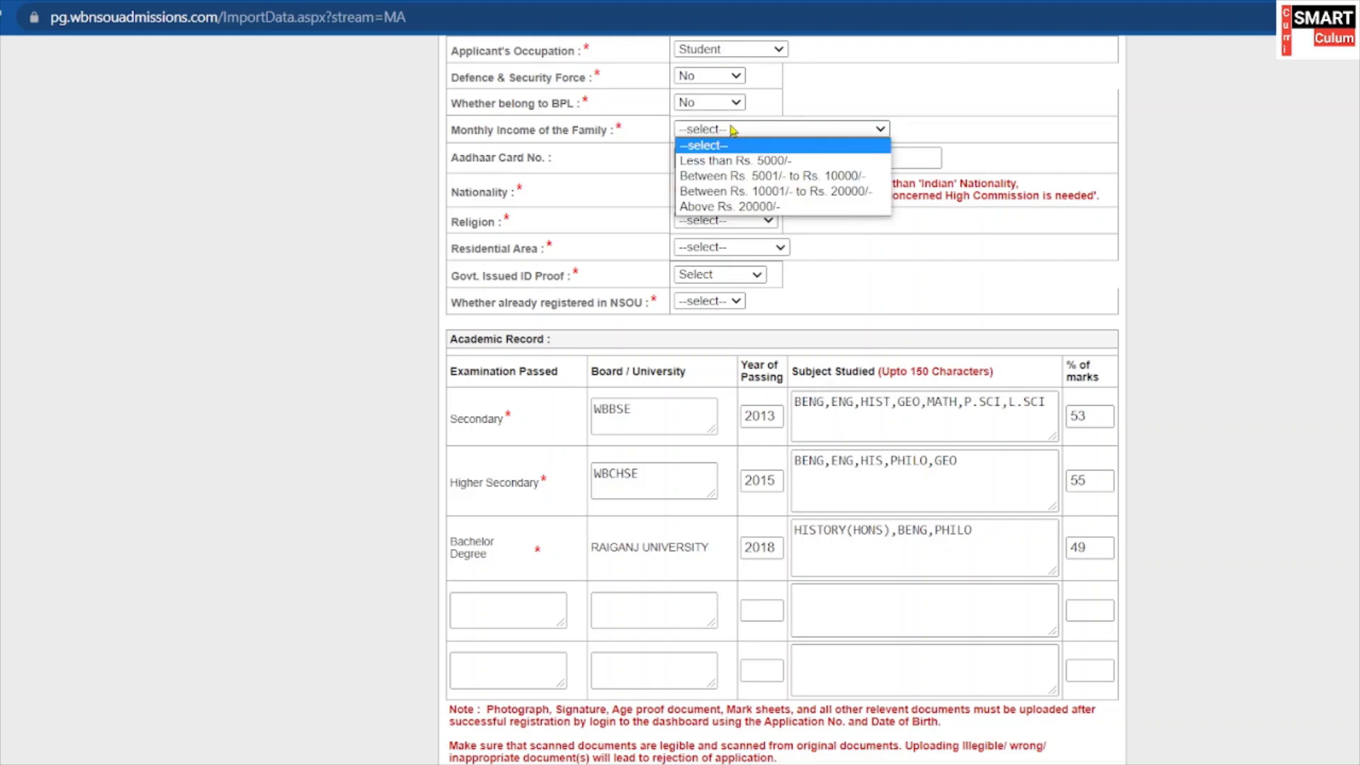
{"action": "left_click", "coordinate": [752, 179]}
{"action": "scroll", "coordinate": [744, 163], "scroll_direction": "down", "scroll_amount": 1}
{"action": "scroll", "coordinate": [729, 142], "scroll_direction": "down", "scroll_amount": 1}
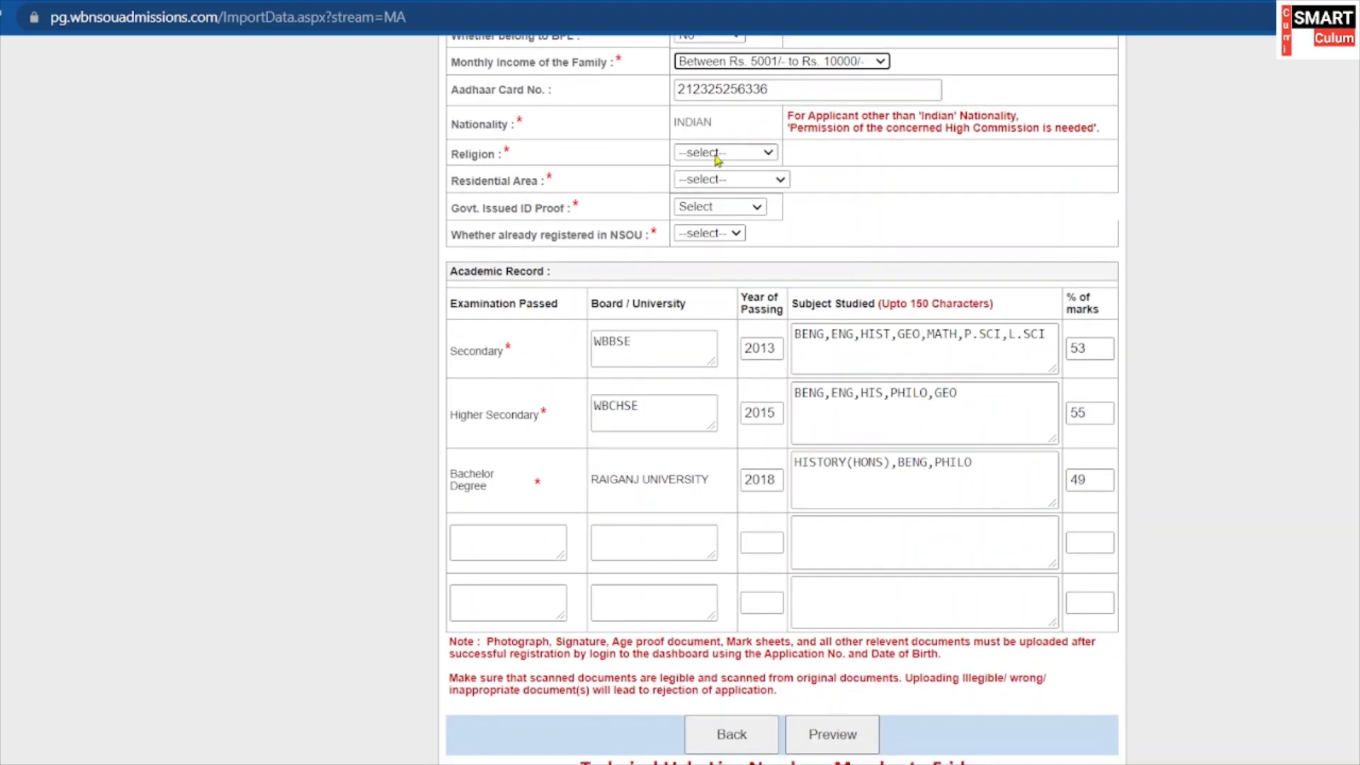
{"action": "scroll", "coordinate": [717, 159], "scroll_direction": "down", "scroll_amount": 1}
{"action": "scroll", "coordinate": [719, 163], "scroll_direction": "up", "scroll_amount": 3}
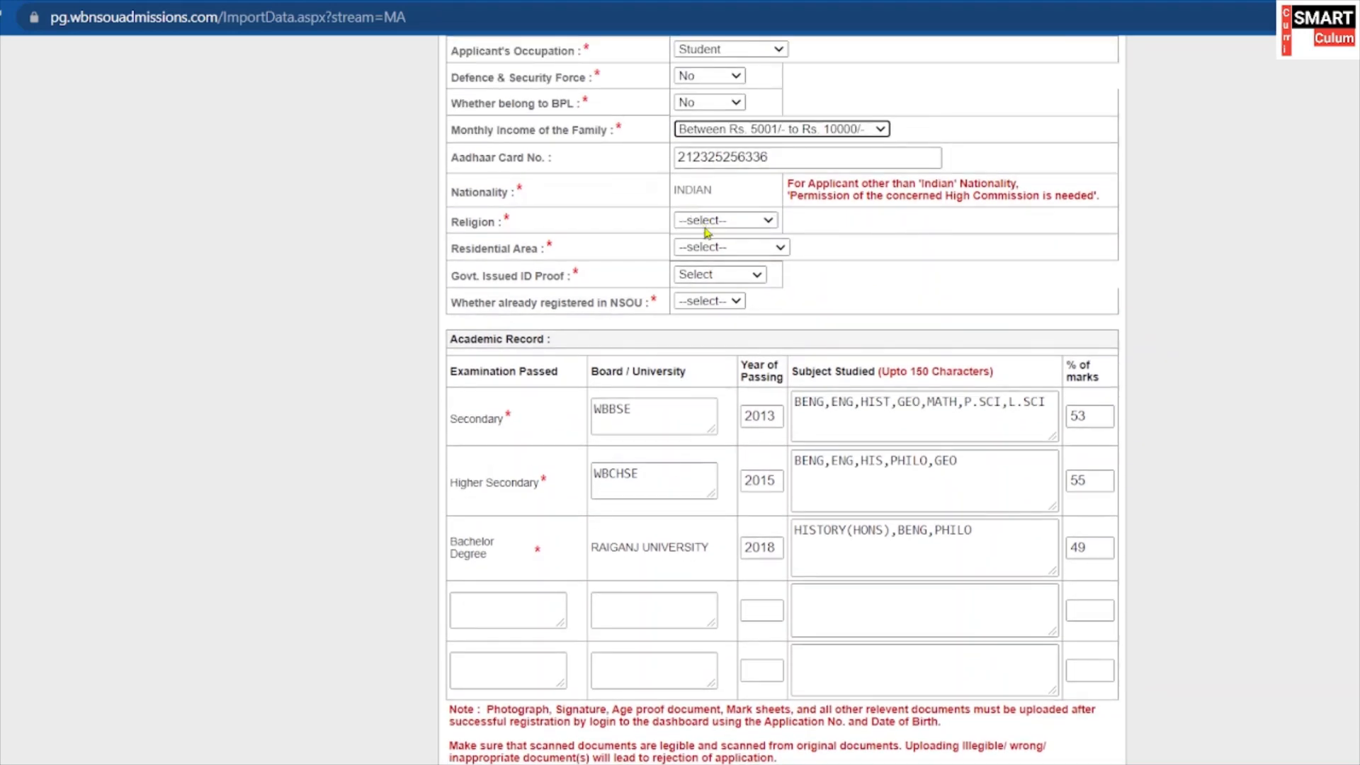
Pick Hinduism as Religion and Municipal as Residential Area on the form.
{"action": "double_click", "coordinate": [774, 162]}
{"action": "scroll", "coordinate": [655, 218], "scroll_direction": "down", "scroll_amount": 1}
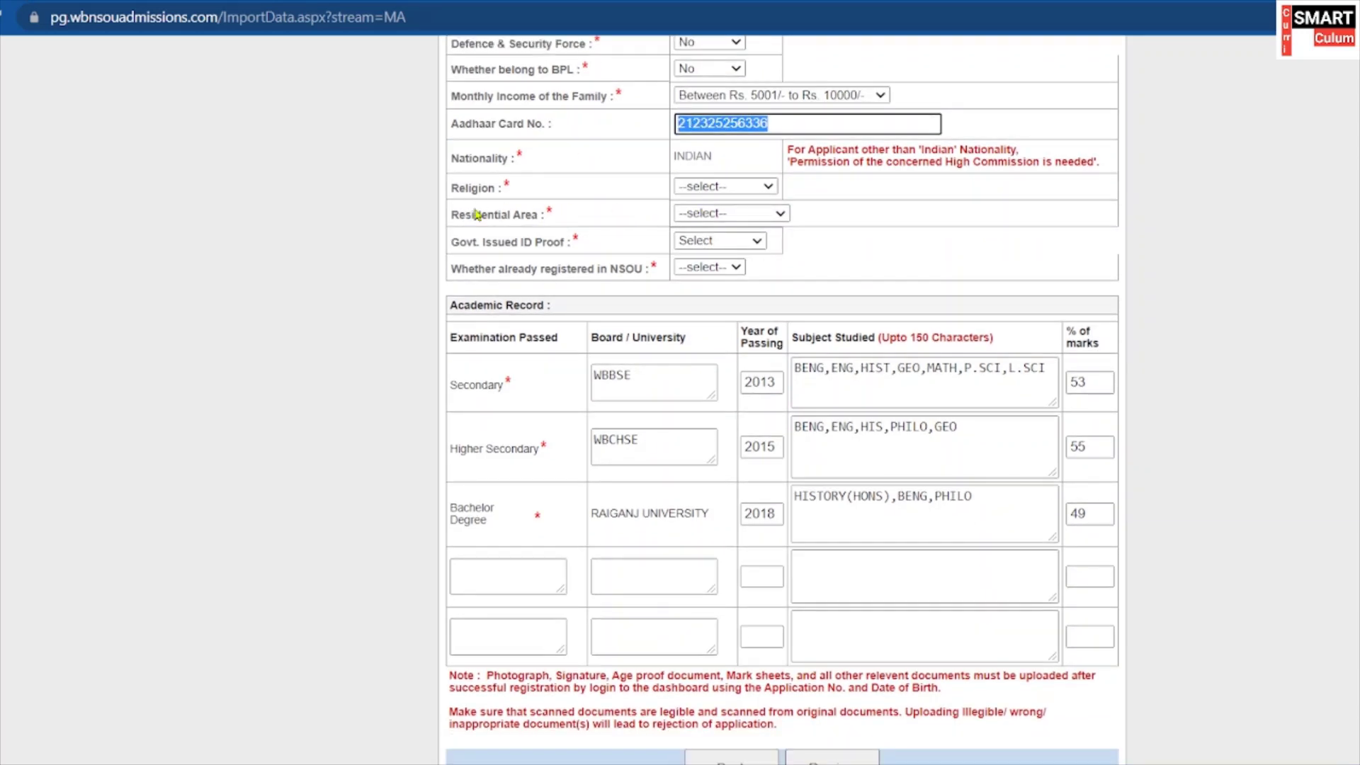
{"action": "left_click", "coordinate": [745, 187]}
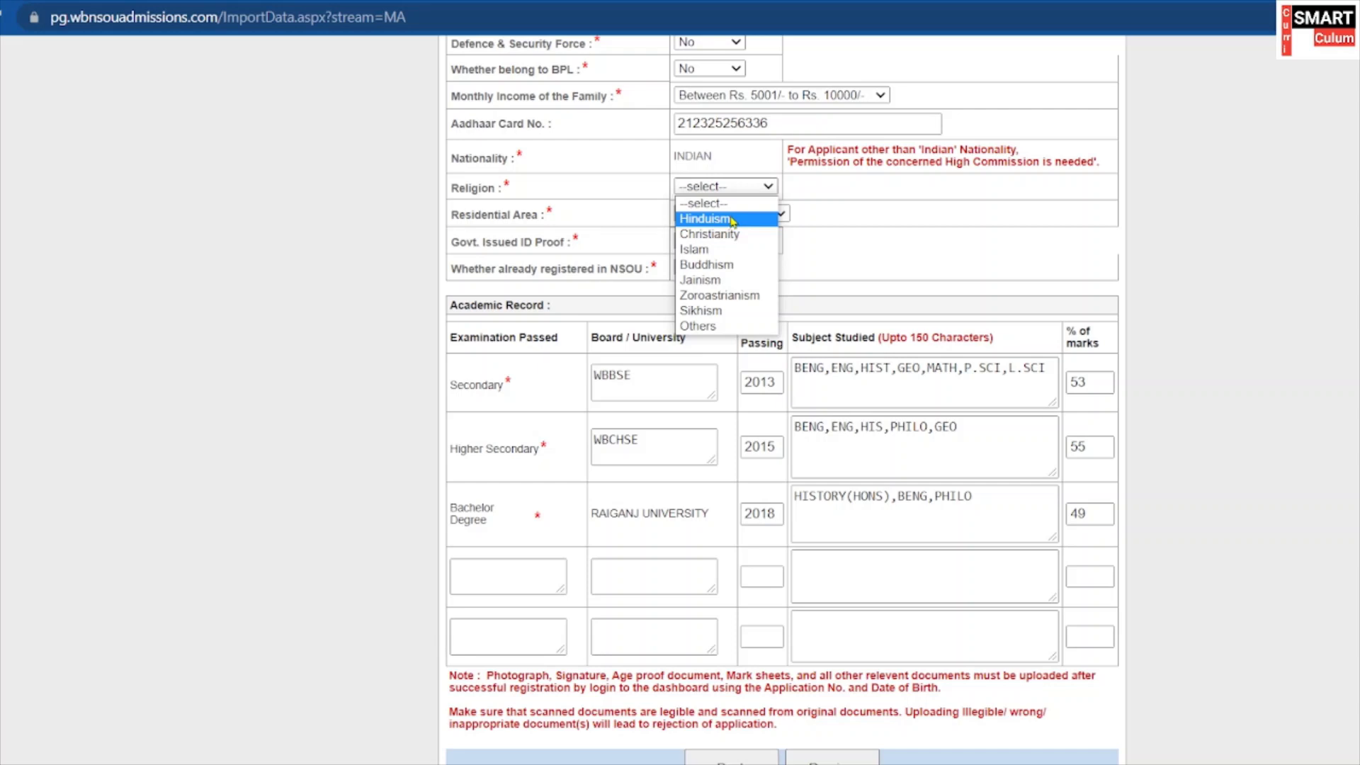
{"action": "left_click", "coordinate": [732, 221]}
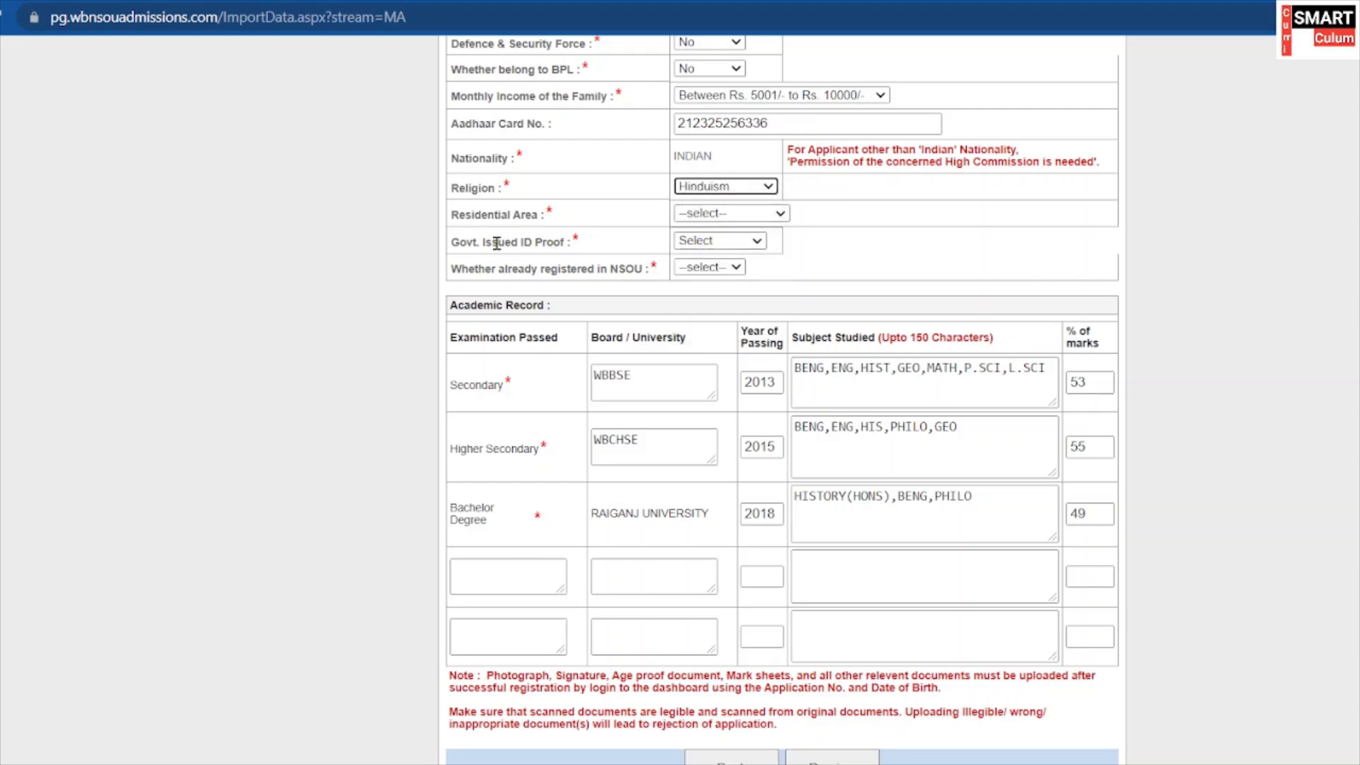
{"action": "left_click", "coordinate": [752, 214]}
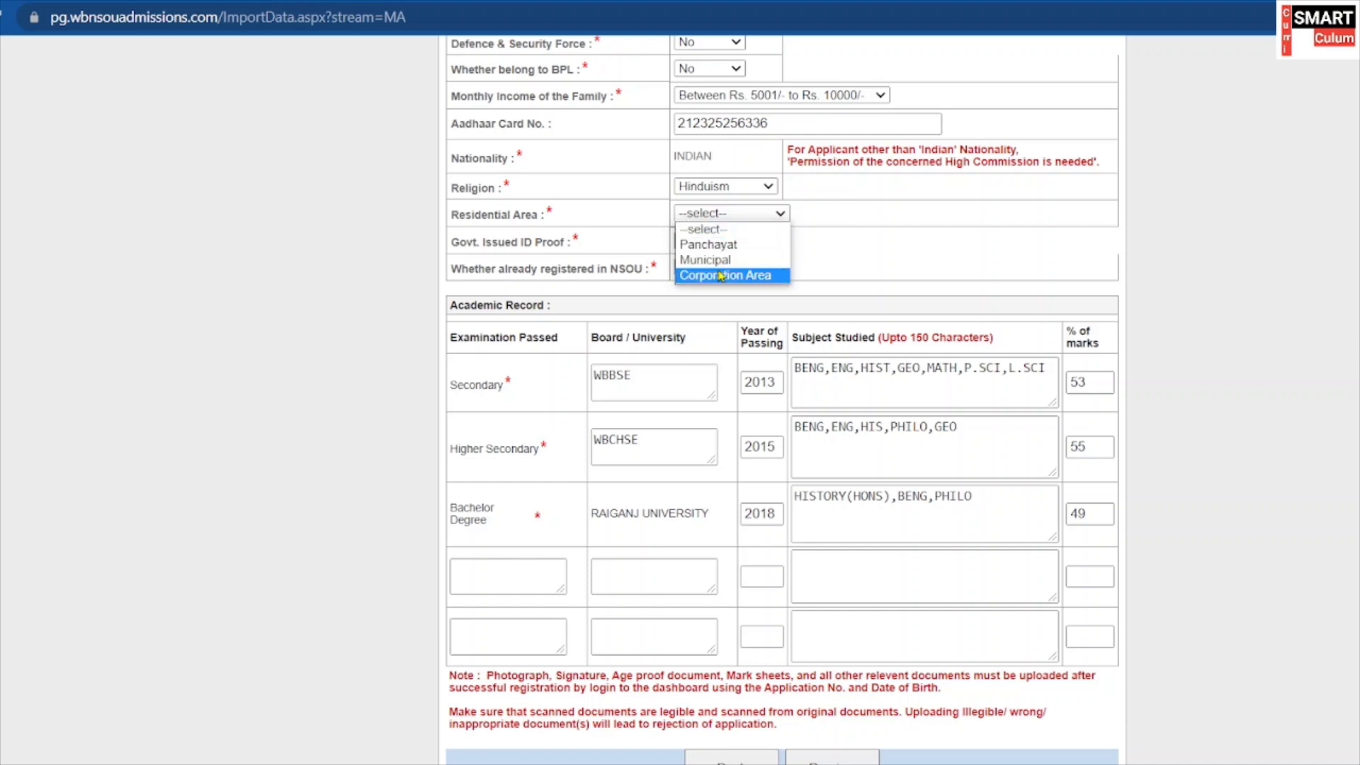
{"action": "left_click", "coordinate": [716, 259]}
{"action": "scroll", "coordinate": [692, 269], "scroll_direction": "down", "scroll_amount": 1}
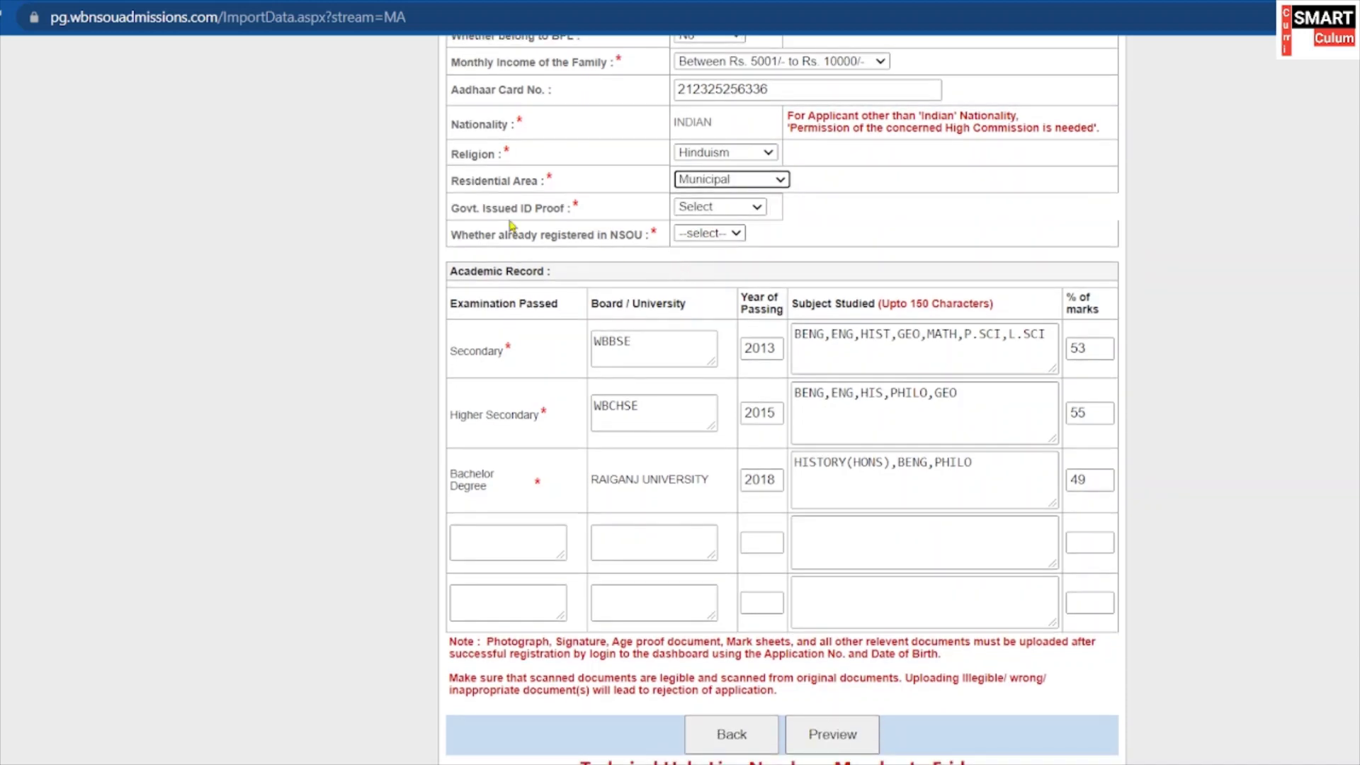
Choose Adhaar Card as the Govt. Issued ID Proof.
{"action": "left_click", "coordinate": [683, 211]}
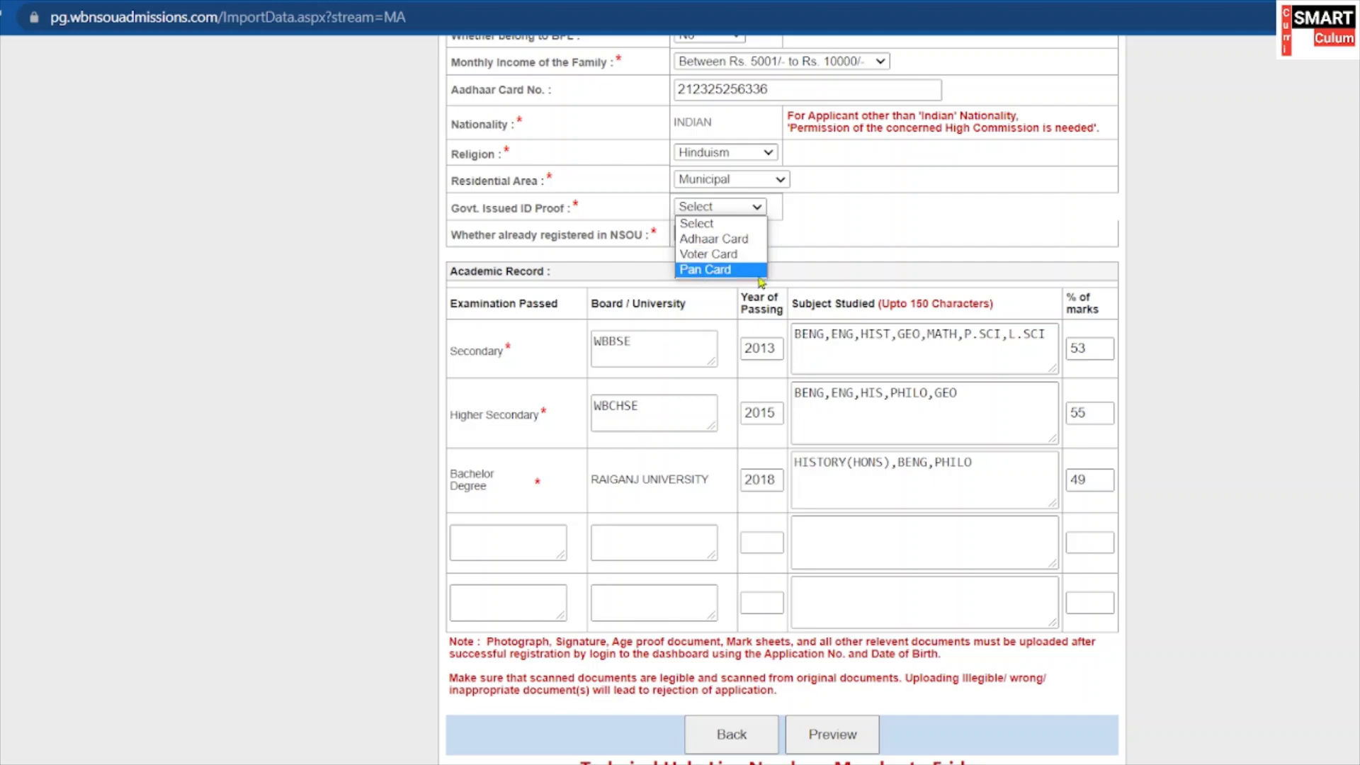
{"action": "left_click", "coordinate": [719, 245]}
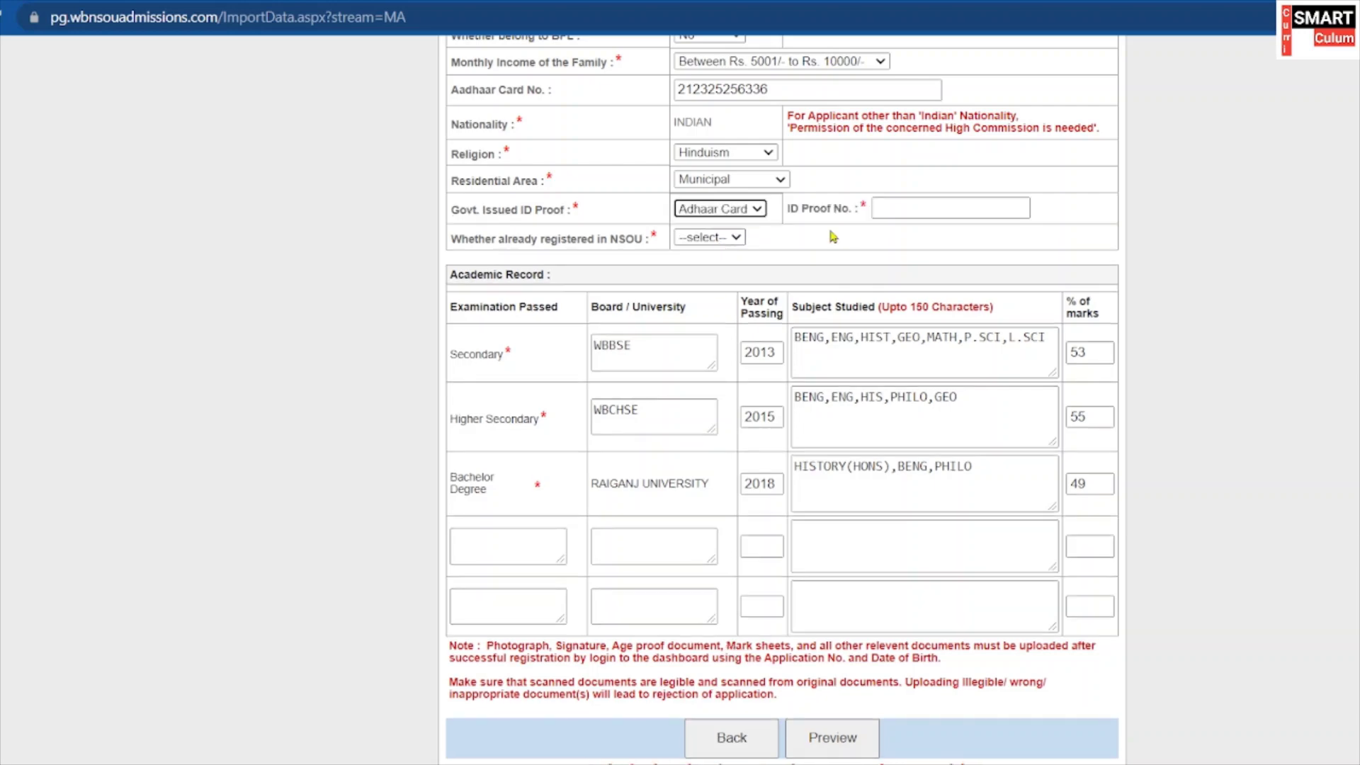
{"action": "left_click", "coordinate": [921, 207]}
{"action": "scroll", "coordinate": [945, 228], "scroll_direction": "up", "scroll_amount": 1}
{"action": "scroll", "coordinate": [946, 228], "scroll_direction": "up", "scroll_amount": 1}
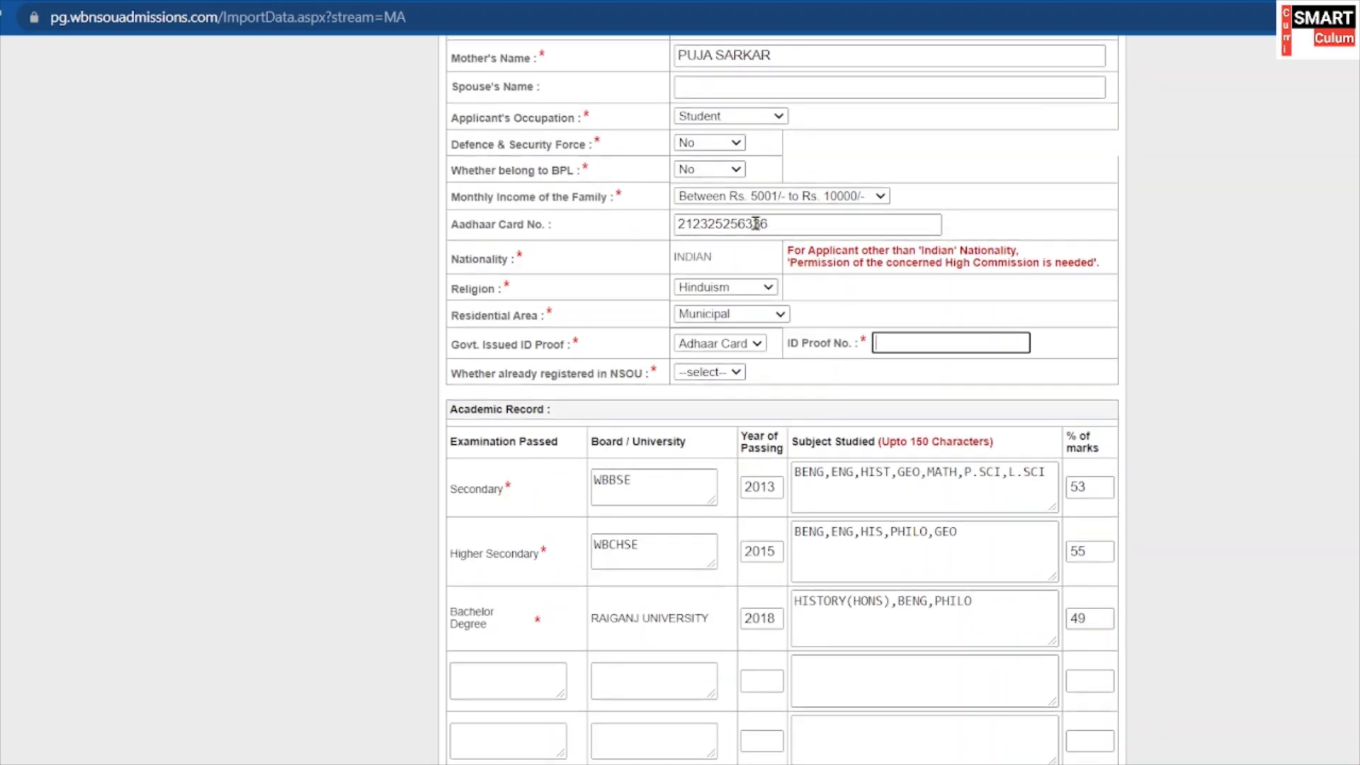
Copy the entered Aadhaar number into the ID Proof No. field.
{"action": "left_click_drag", "start_coordinate": [771, 224], "coordinate": [681, 225]}
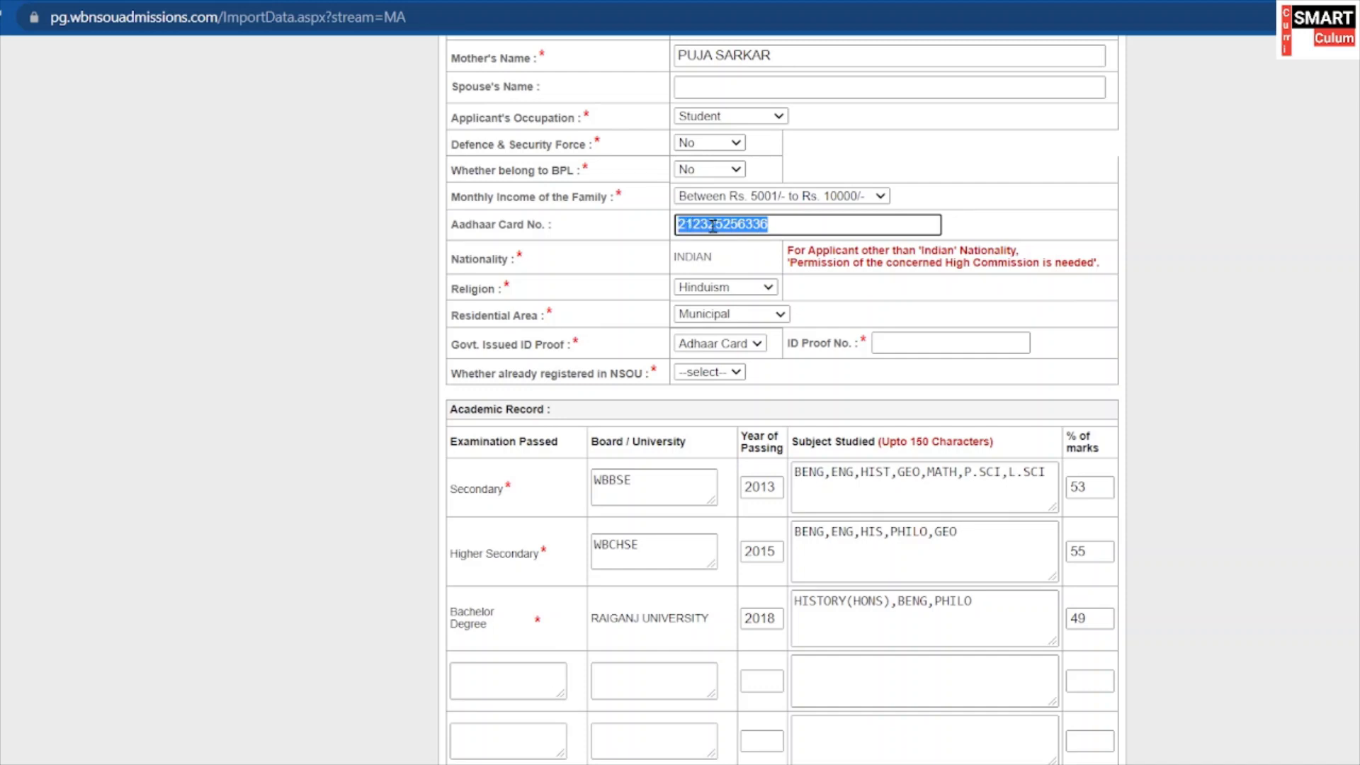
{"action": "right_click", "coordinate": [713, 225]}
{"action": "left_click", "coordinate": [768, 301]}
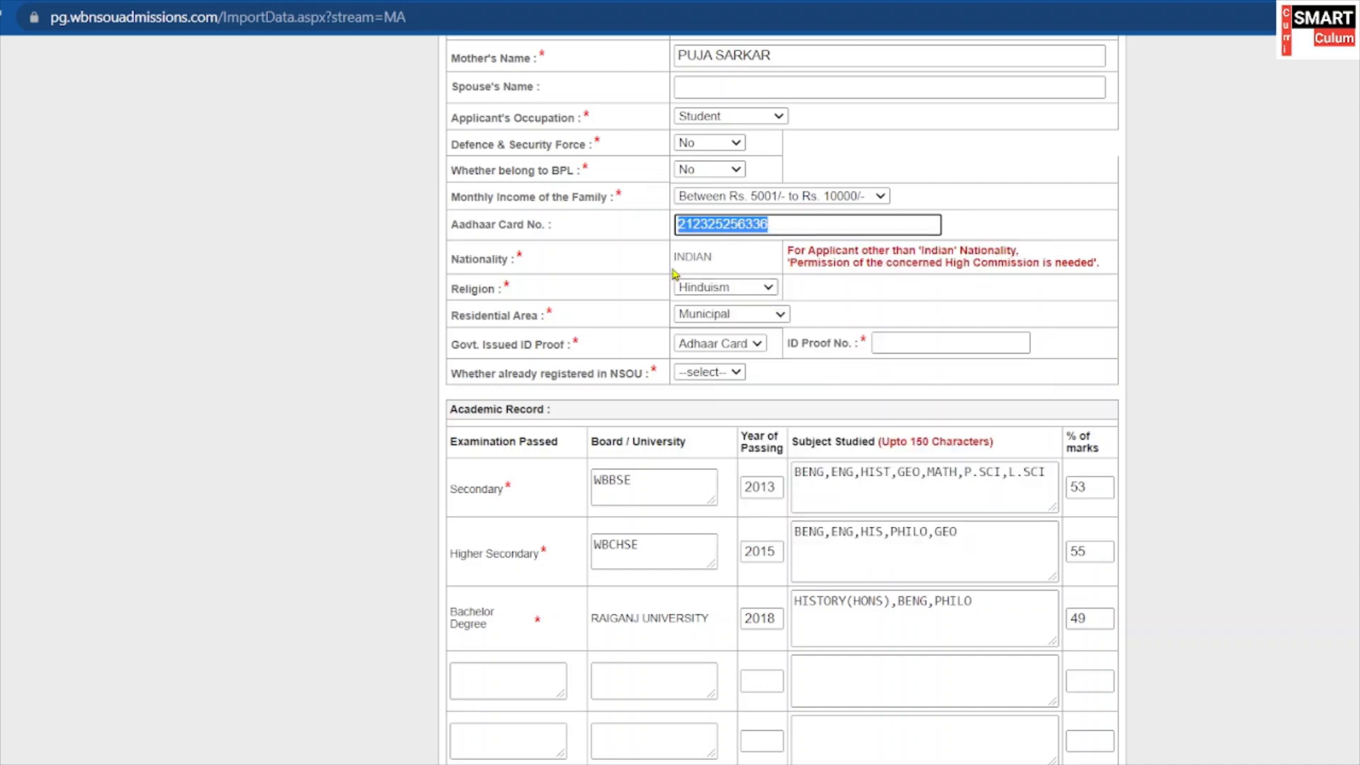
{"action": "right_click", "coordinate": [922, 338]}
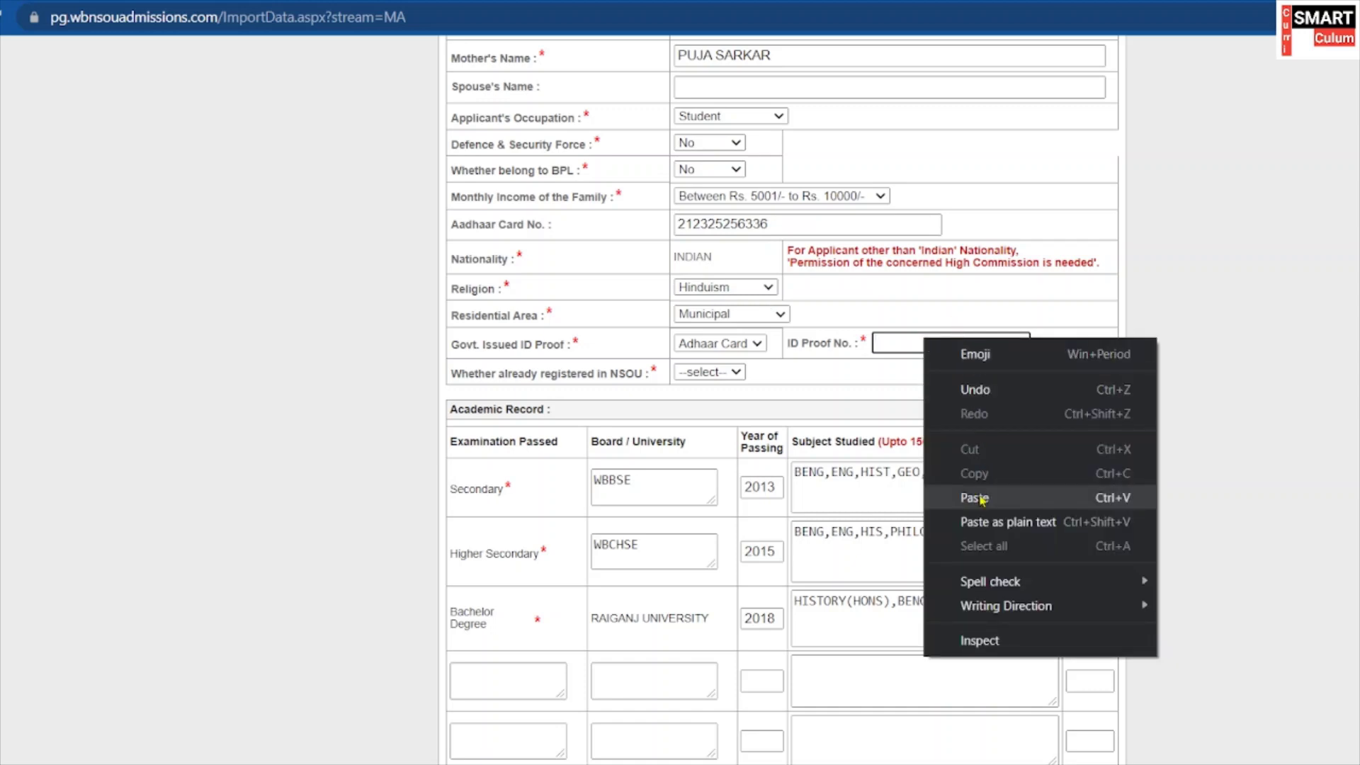
{"action": "left_click", "coordinate": [982, 498]}
{"action": "scroll", "coordinate": [984, 327], "scroll_direction": "down", "scroll_amount": 2}
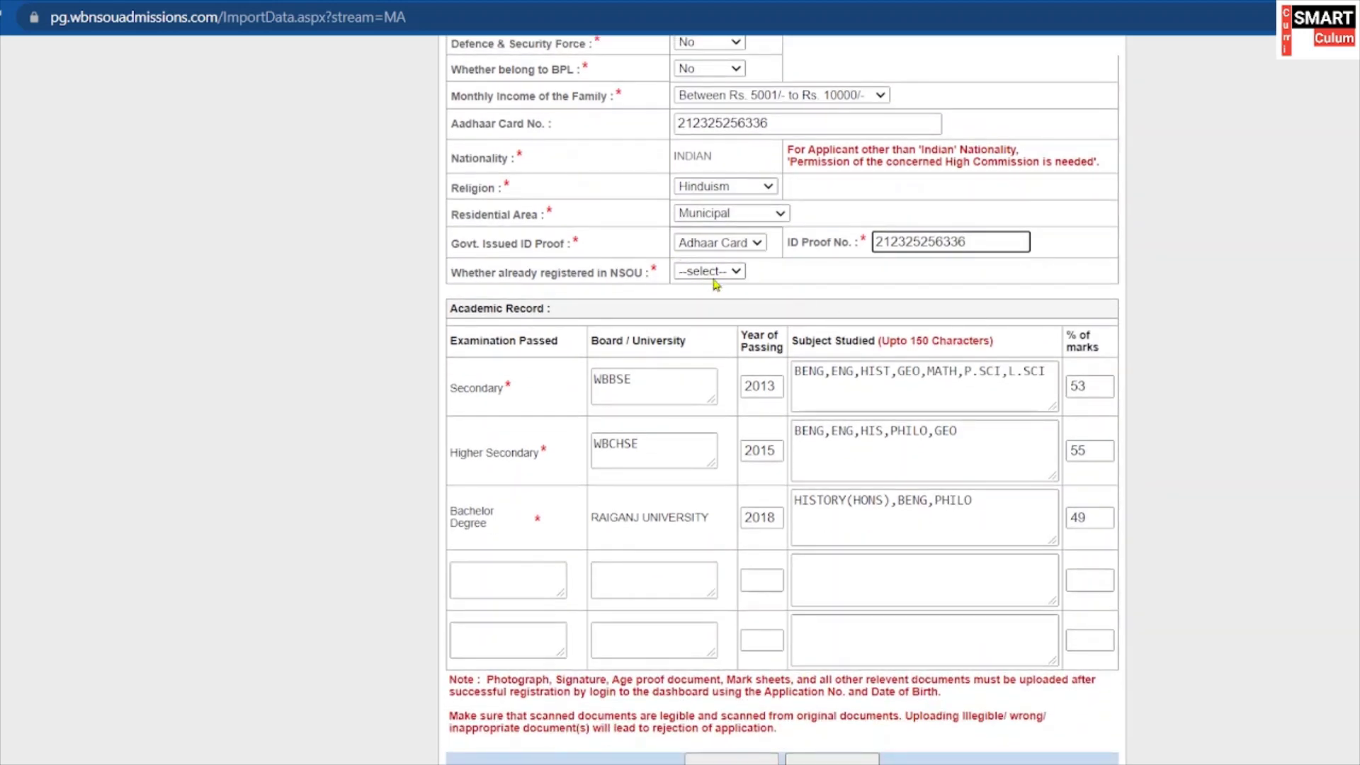
Answer No to already registered in NSOU.
{"action": "left_click", "coordinate": [712, 271]}
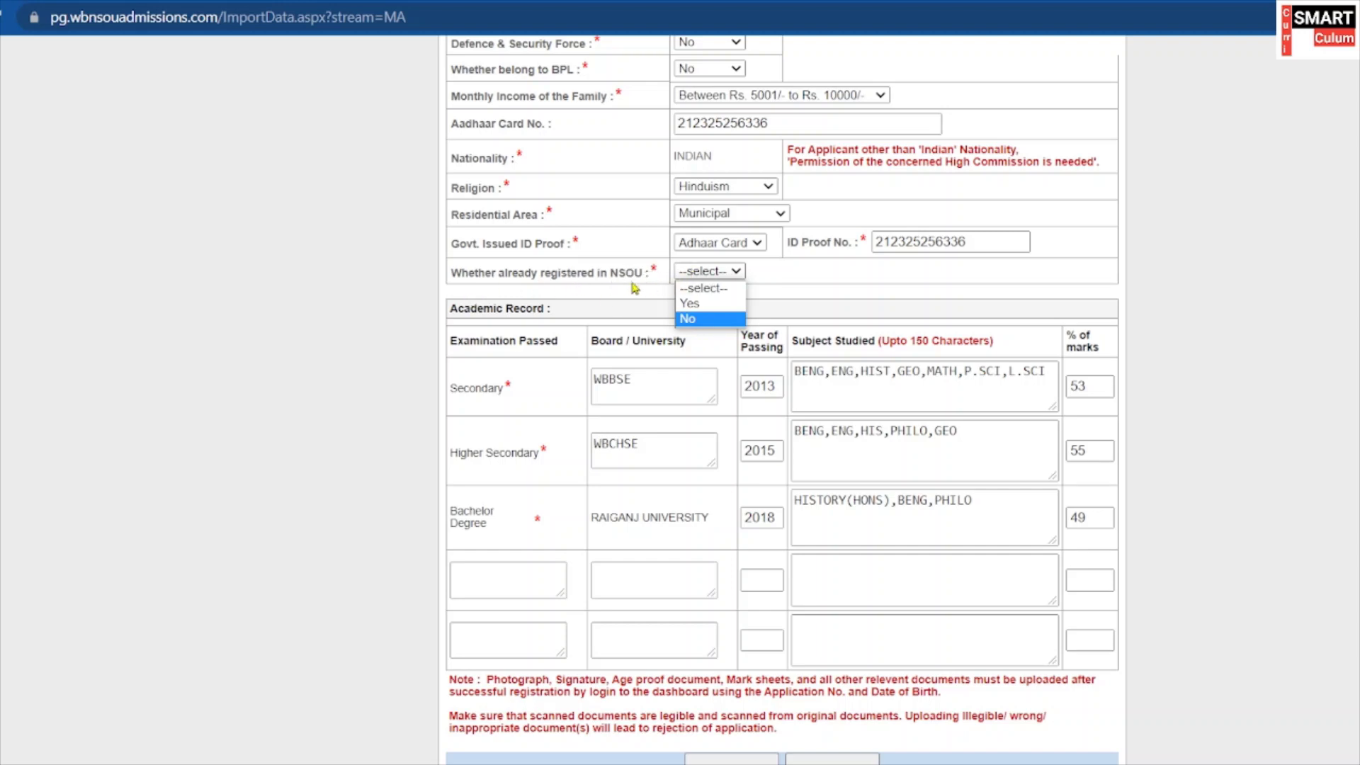
{"action": "key", "text": "Up"}
{"action": "left_click", "coordinate": [687, 318]}
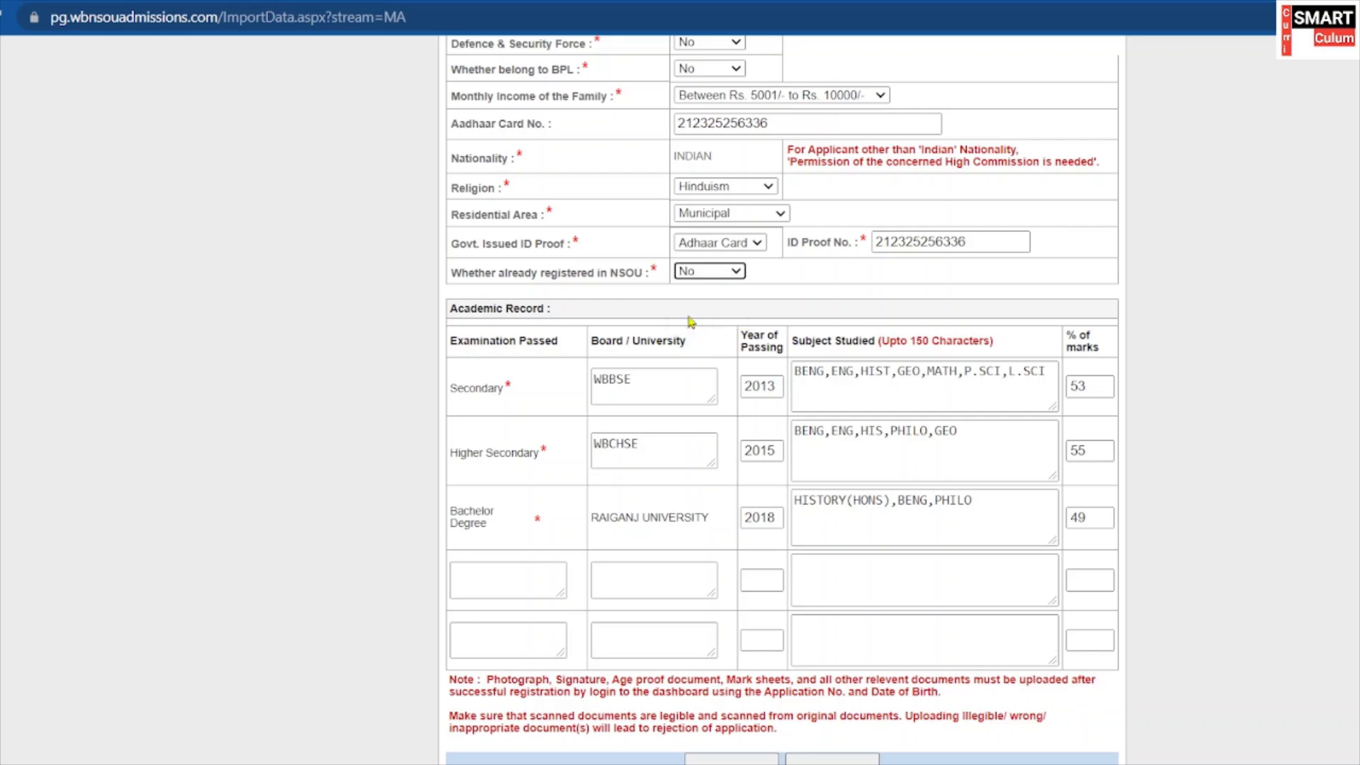
{"action": "scroll", "coordinate": [690, 315], "scroll_direction": "down", "scroll_amount": 1}
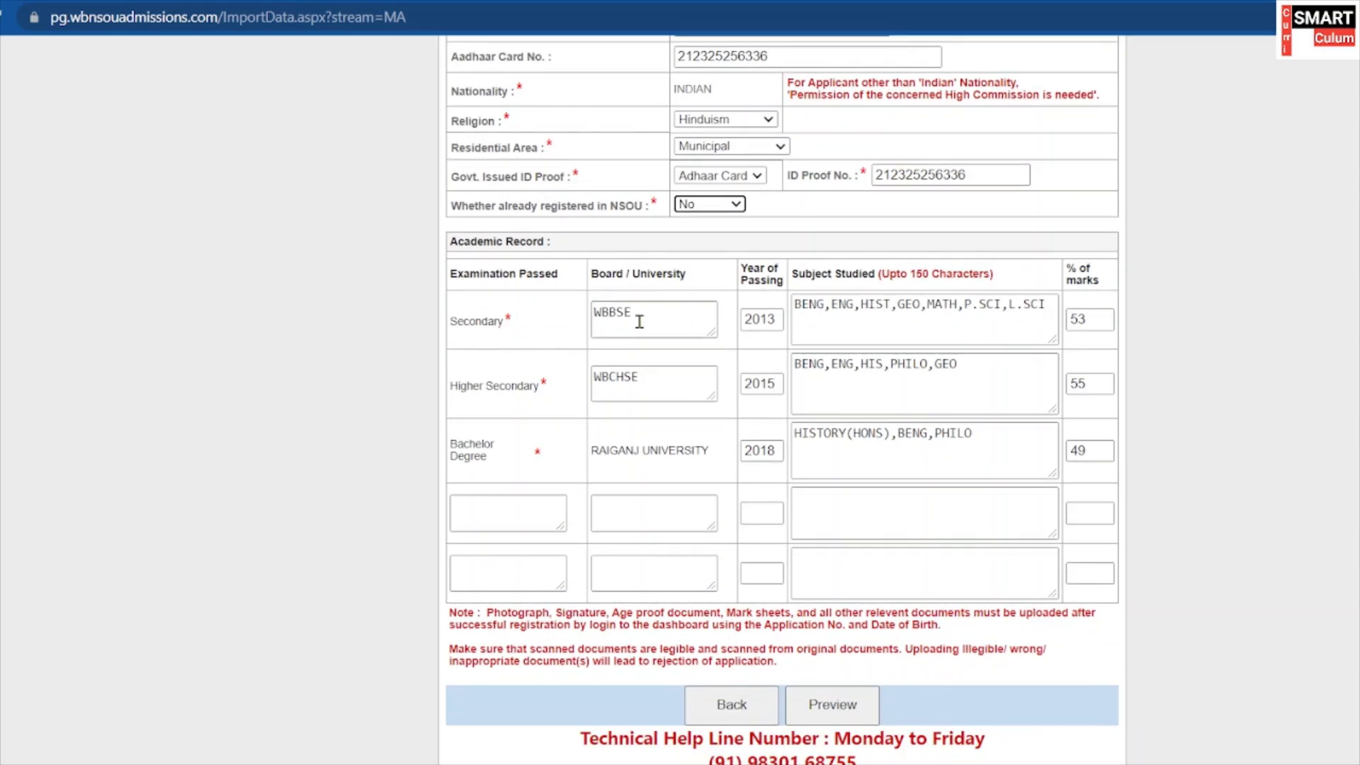
{"action": "left_click_drag", "start_coordinate": [639, 322], "coordinate": [590, 322]}
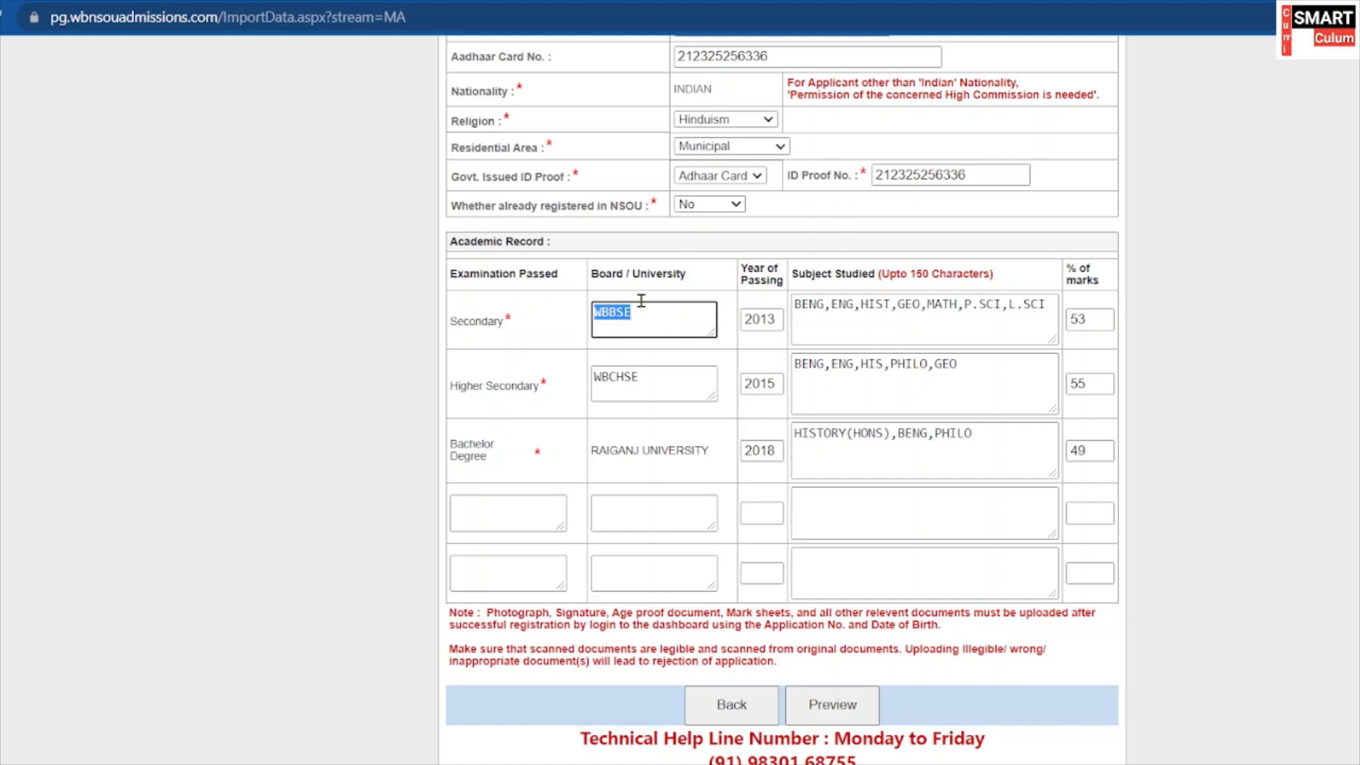
{"action": "left_click", "coordinate": [780, 347]}
{"action": "left_click_drag", "start_coordinate": [775, 319], "coordinate": [737, 327]}
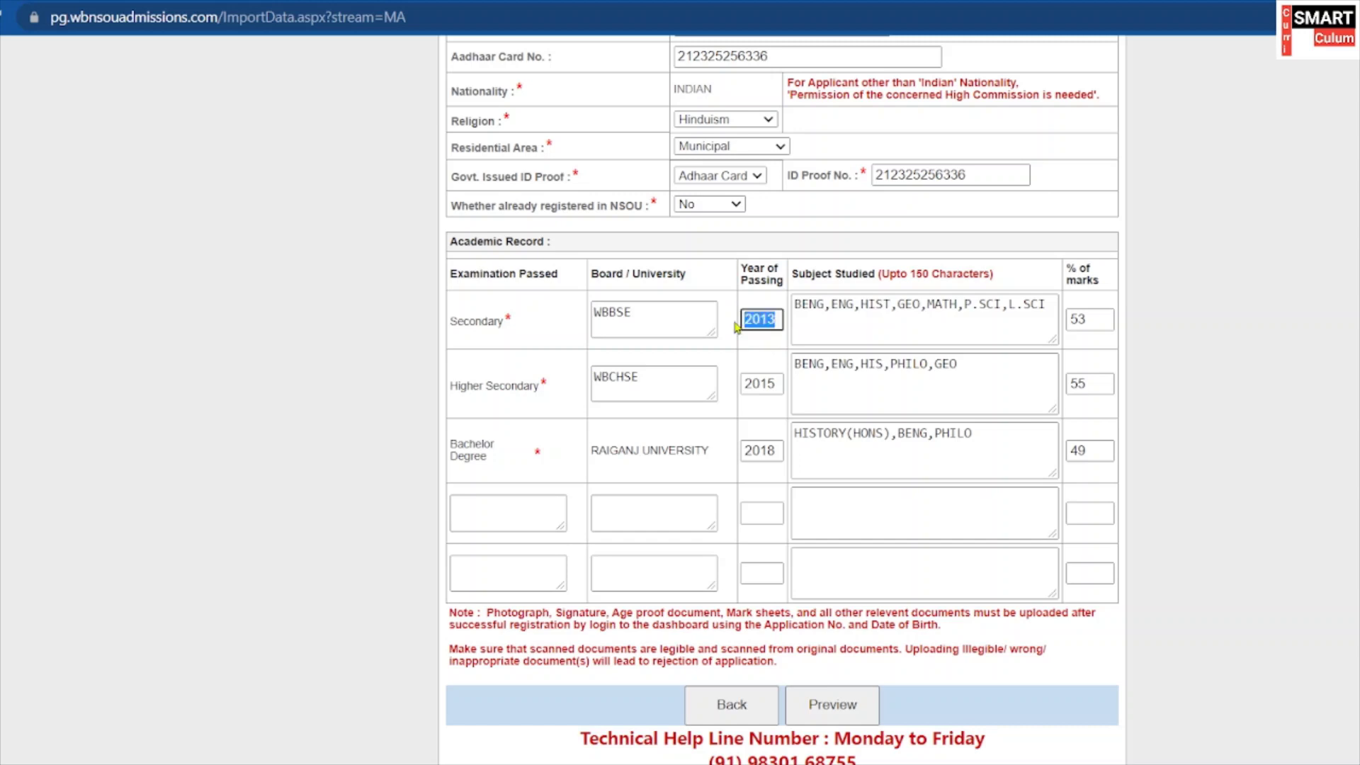
{"action": "scroll", "coordinate": [765, 326], "scroll_direction": "down", "scroll_amount": 1}
{"action": "left_click", "coordinate": [814, 290]}
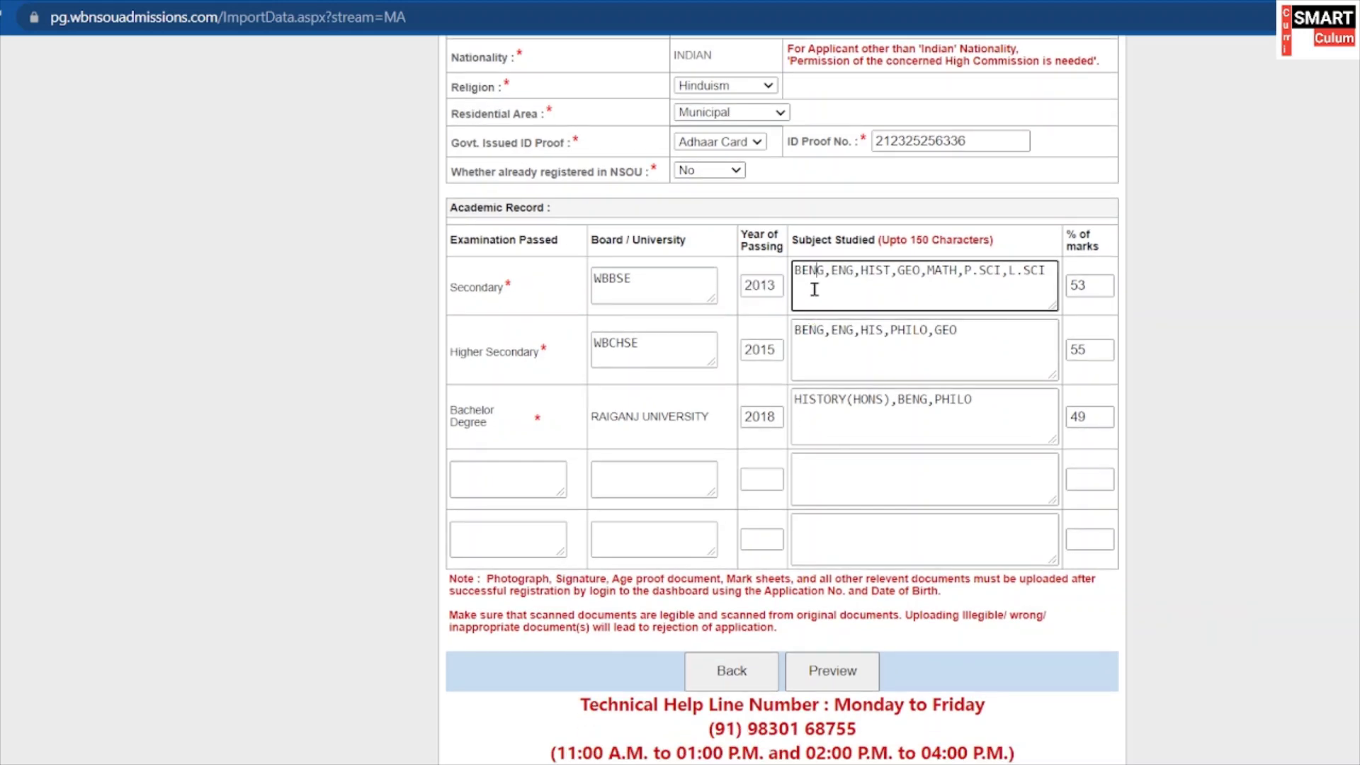
{"action": "left_click_drag", "start_coordinate": [799, 271], "coordinate": [1029, 278]}
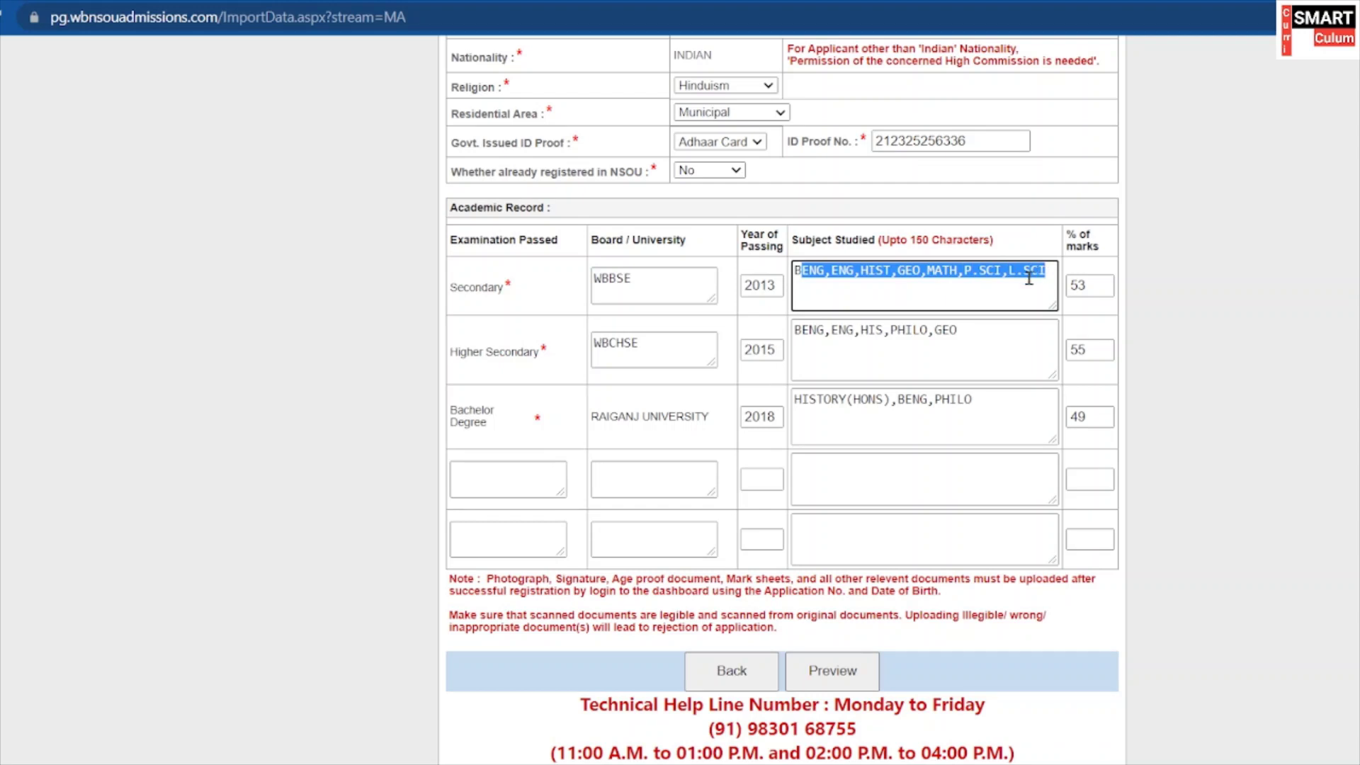
{"action": "left_click", "coordinate": [1099, 285]}
{"action": "double_click", "coordinate": [1098, 285]}
{"action": "scroll", "coordinate": [992, 297], "scroll_direction": "down", "scroll_amount": 1}
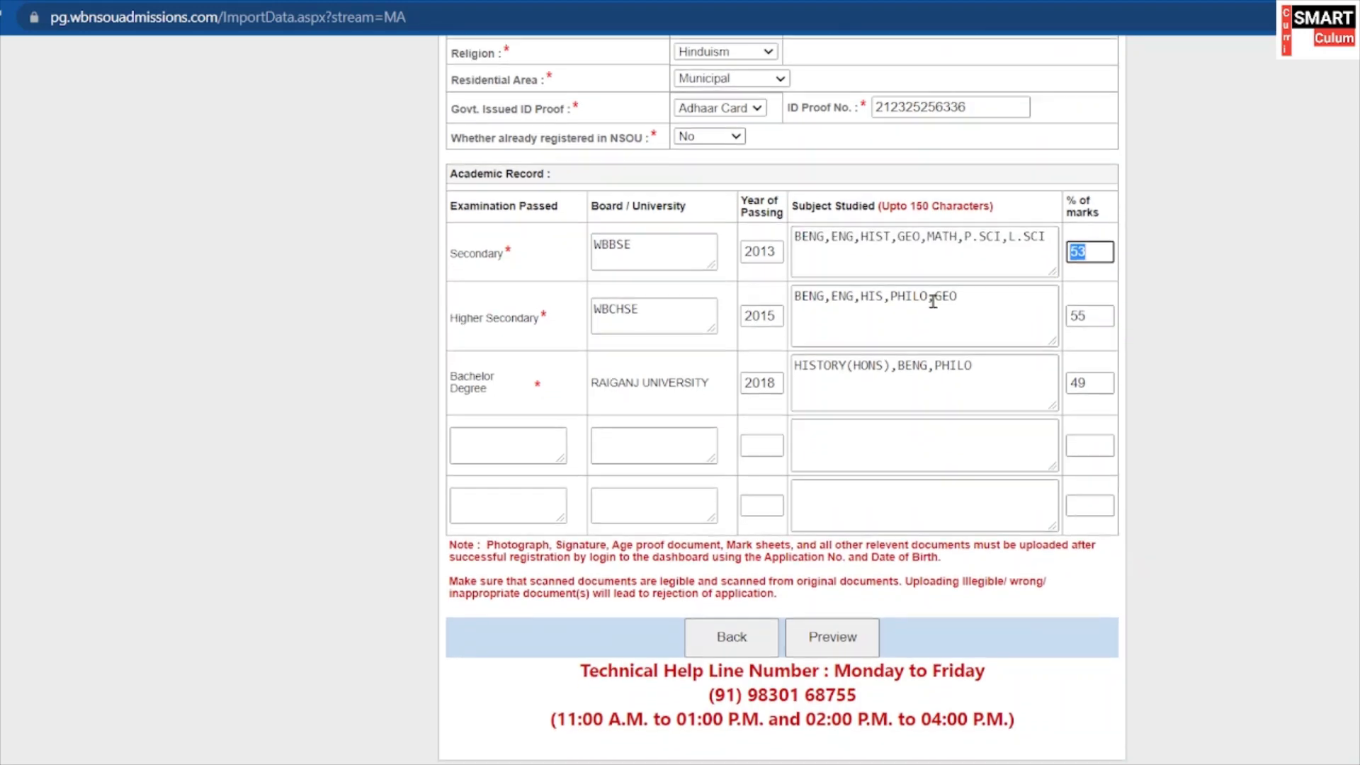
{"action": "left_click_drag", "start_coordinate": [651, 303], "coordinate": [594, 323]}
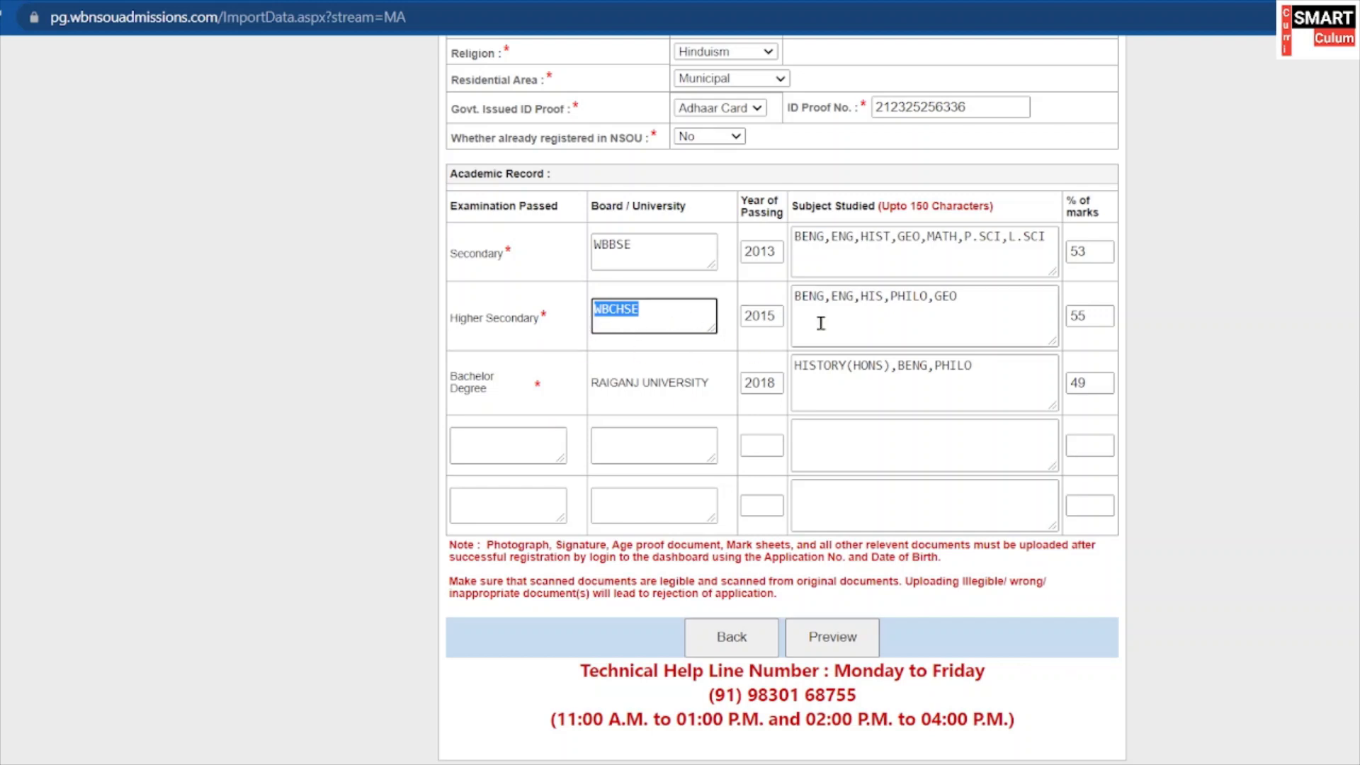
{"action": "double_click", "coordinate": [770, 316]}
{"action": "left_click_drag", "start_coordinate": [954, 312], "coordinate": [793, 317]}
{"action": "scroll", "coordinate": [873, 316], "scroll_direction": "down", "scroll_amount": 1}
{"action": "double_click", "coordinate": [1077, 311]}
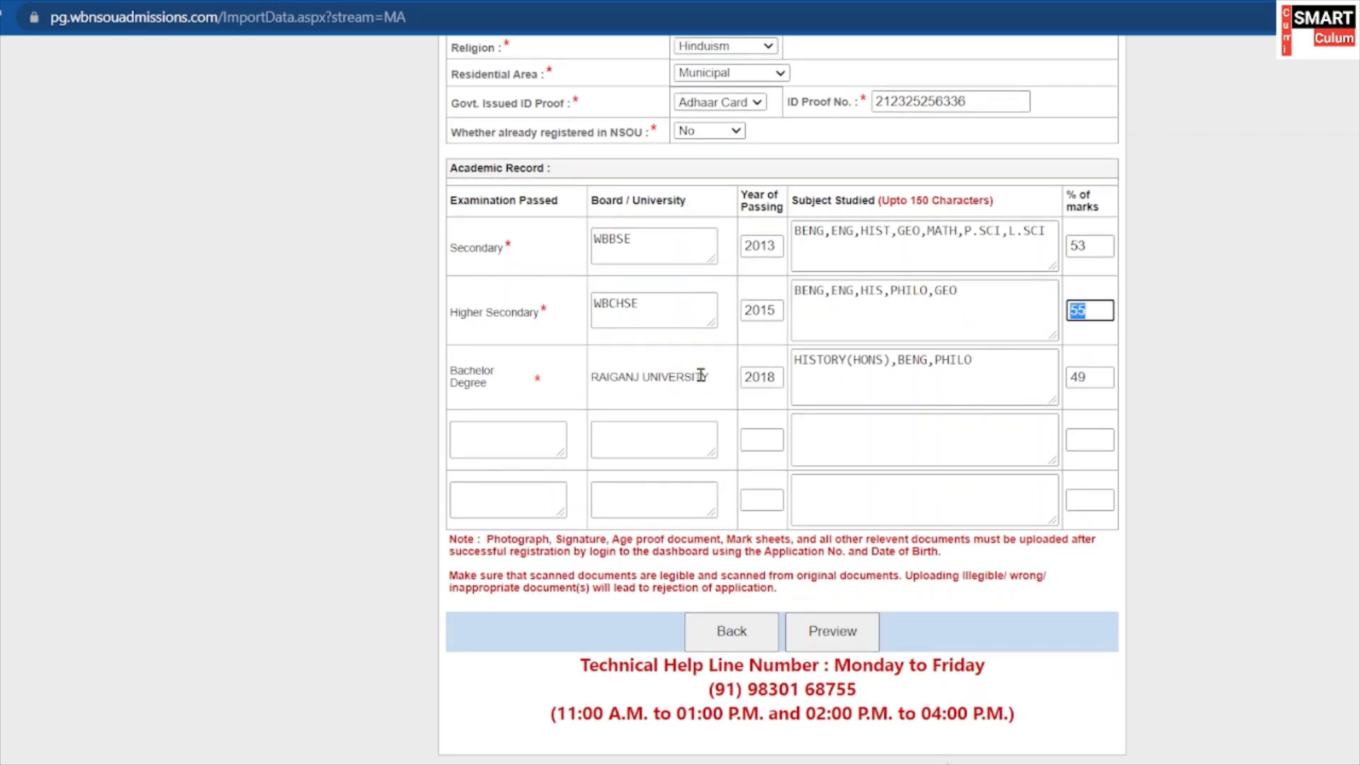
{"action": "left_click_drag", "start_coordinate": [712, 375], "coordinate": [609, 380]}
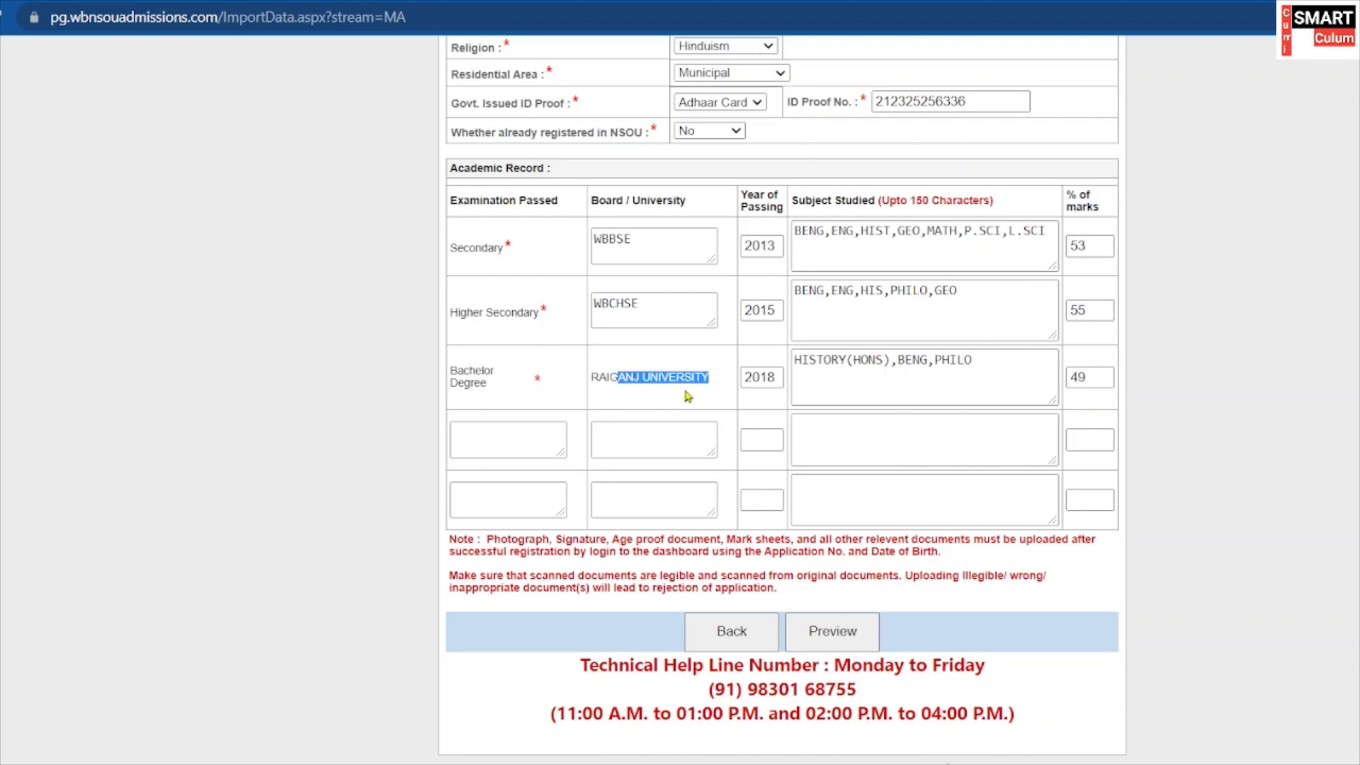
{"action": "left_click", "coordinate": [686, 396]}
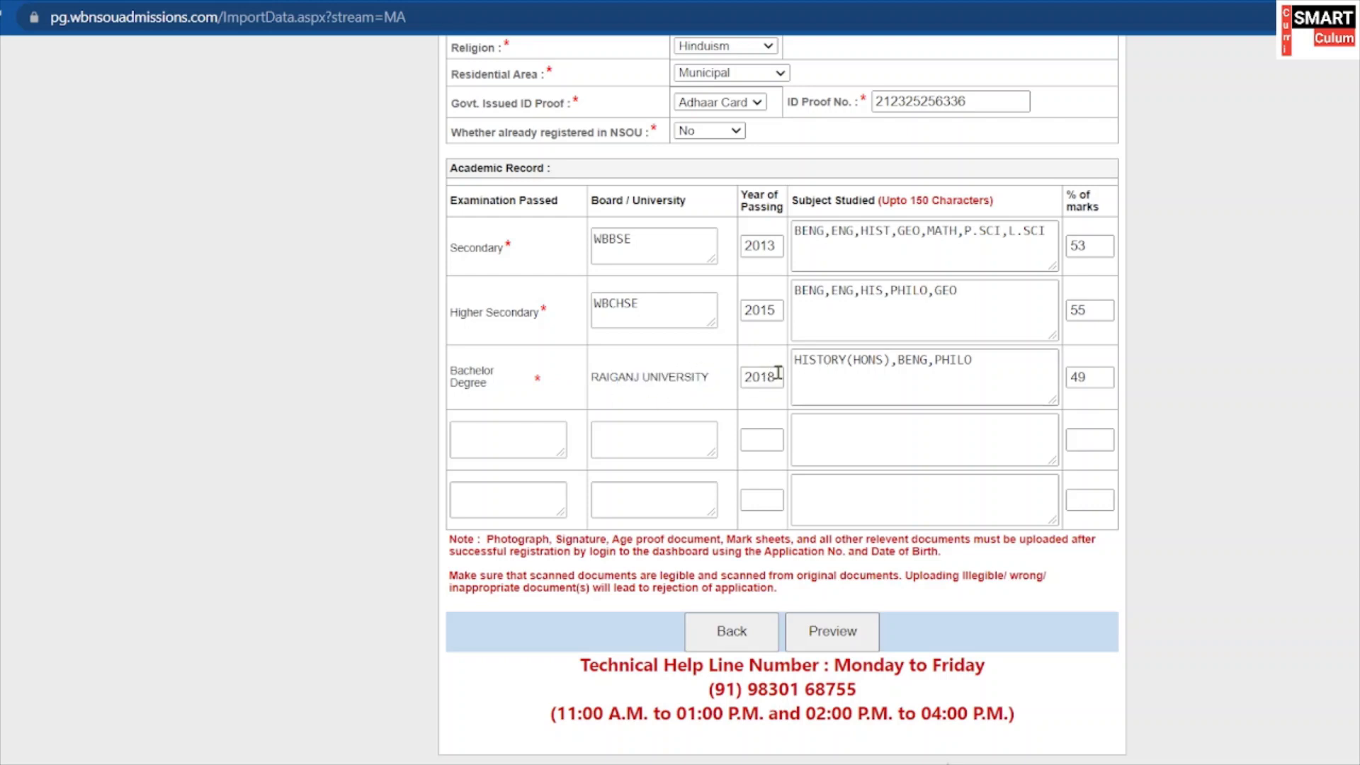
{"action": "left_click_drag", "start_coordinate": [778, 371], "coordinate": [736, 388]}
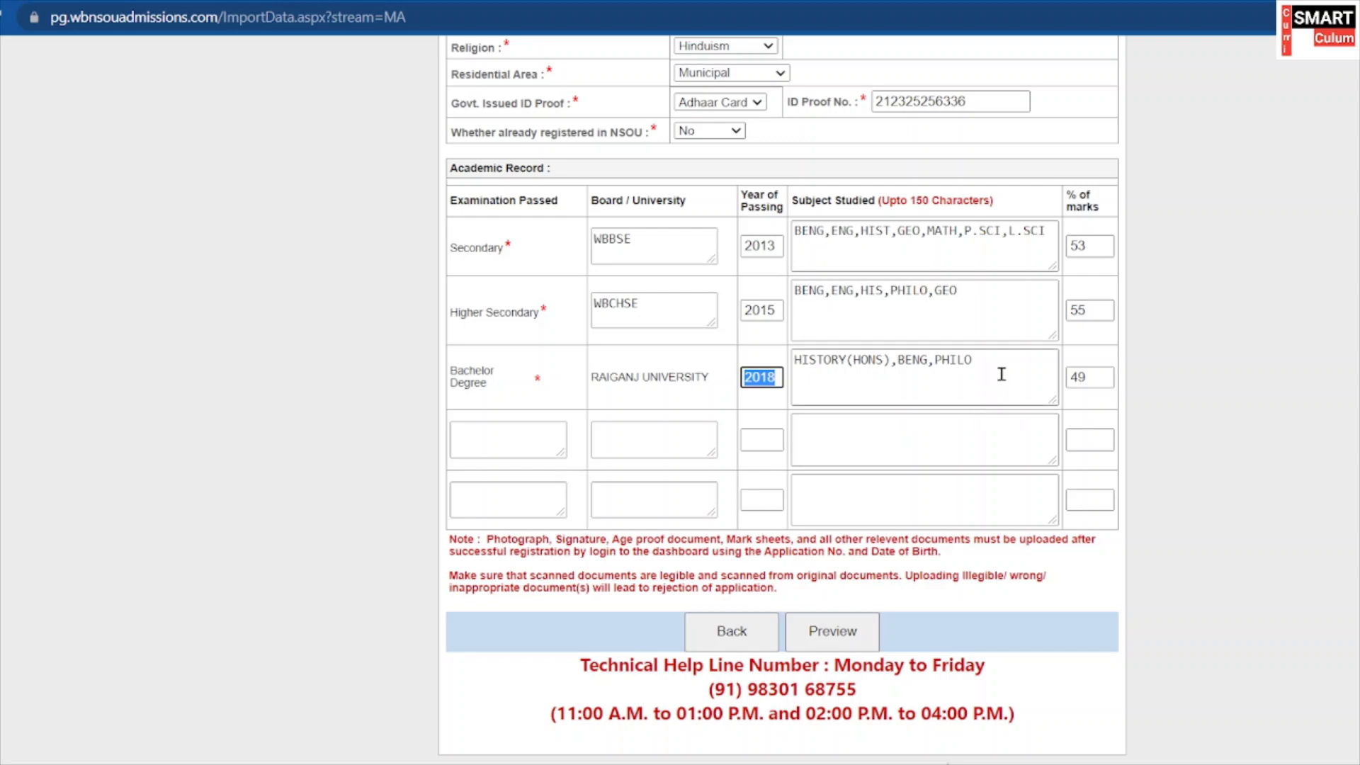
{"action": "left_click_drag", "start_coordinate": [995, 376], "coordinate": [785, 381]}
{"action": "left_click", "coordinate": [883, 394]}
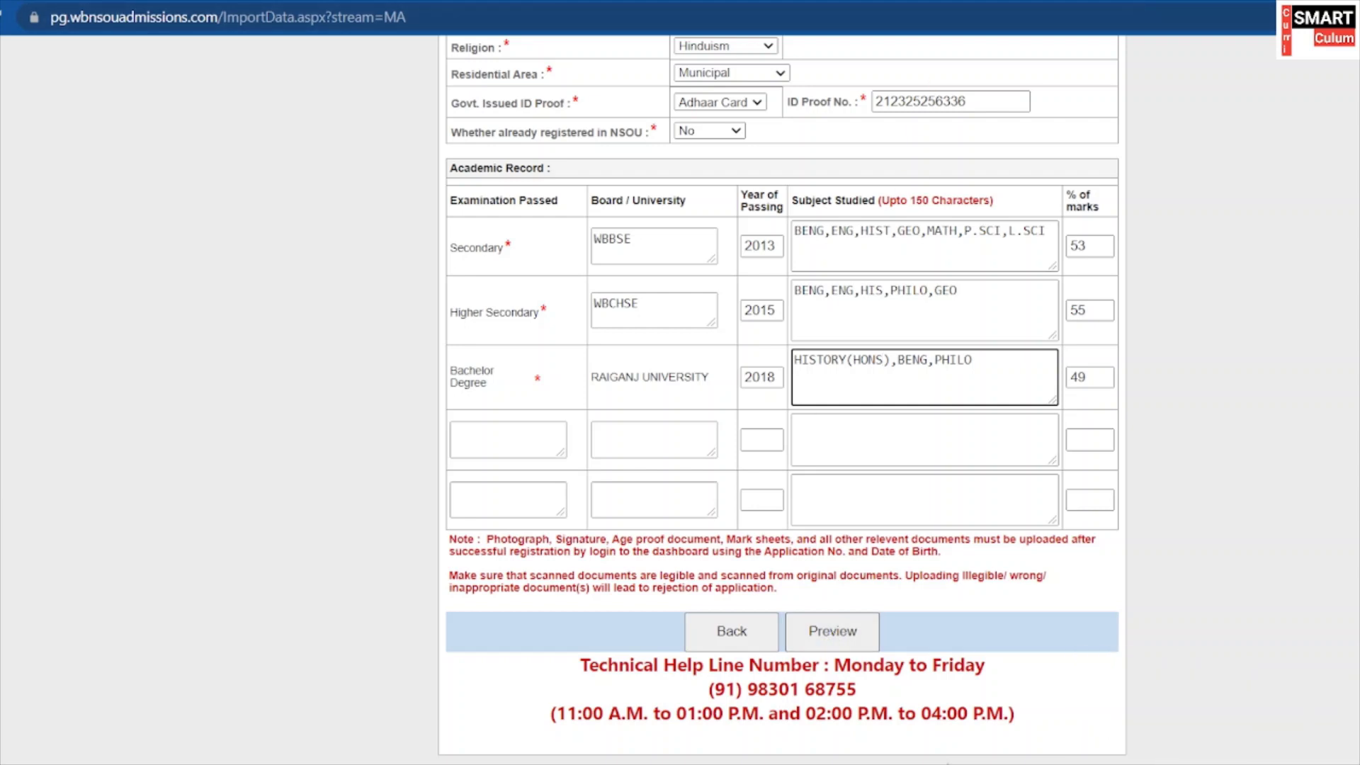
Scroll through the application preview to review all entered details.
{"action": "scroll", "coordinate": [725, 559], "scroll_direction": "down", "scroll_amount": 2}
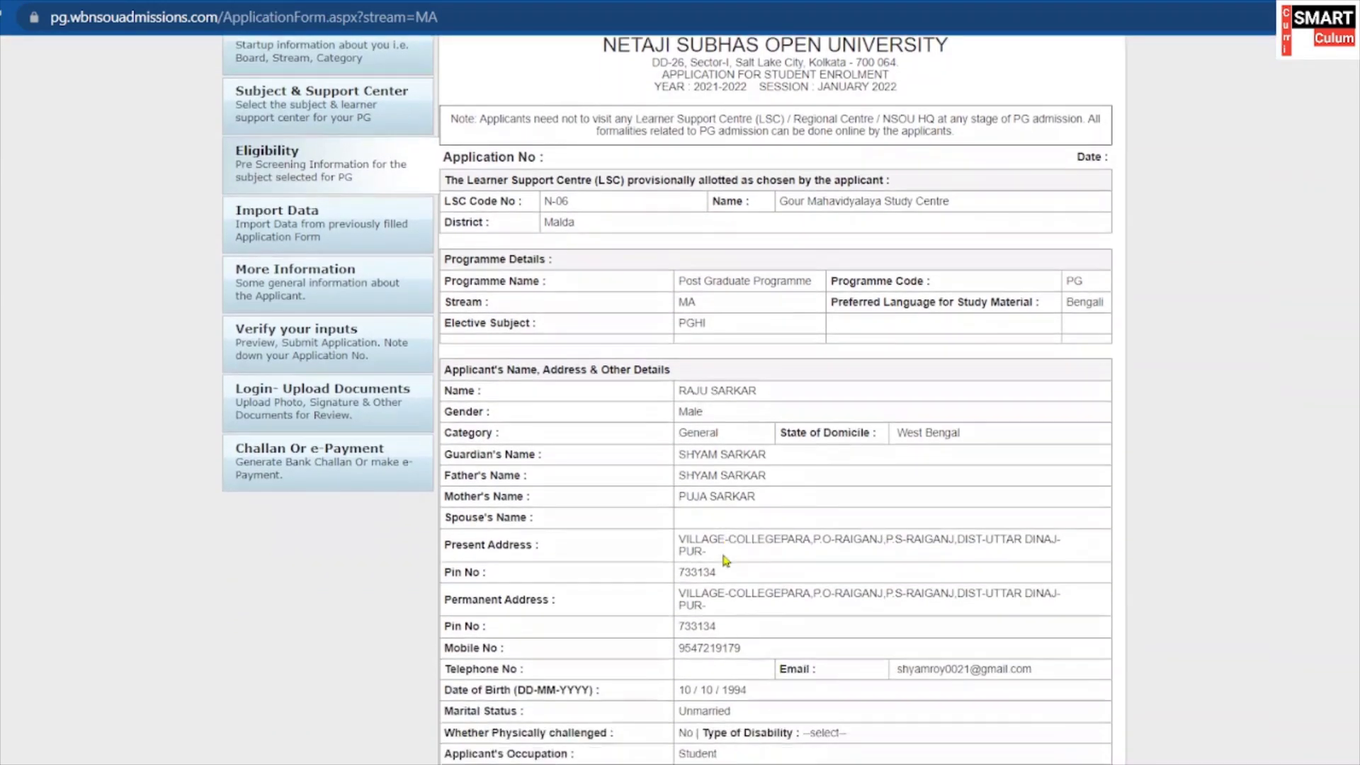
{"action": "scroll", "coordinate": [725, 559], "scroll_direction": "down", "scroll_amount": 2}
{"action": "scroll", "coordinate": [637, 411], "scroll_direction": "up", "scroll_amount": 3}
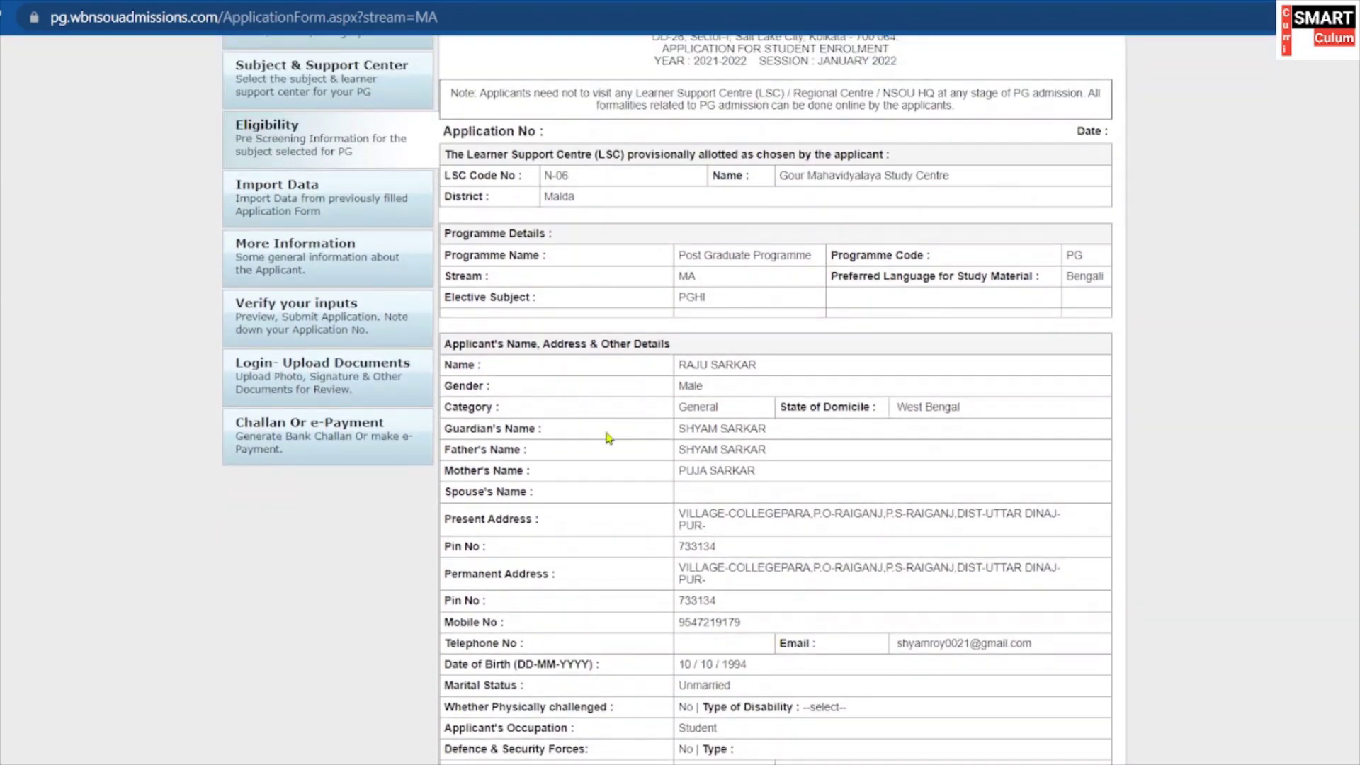
{"action": "scroll", "coordinate": [608, 437], "scroll_direction": "down", "scroll_amount": 2}
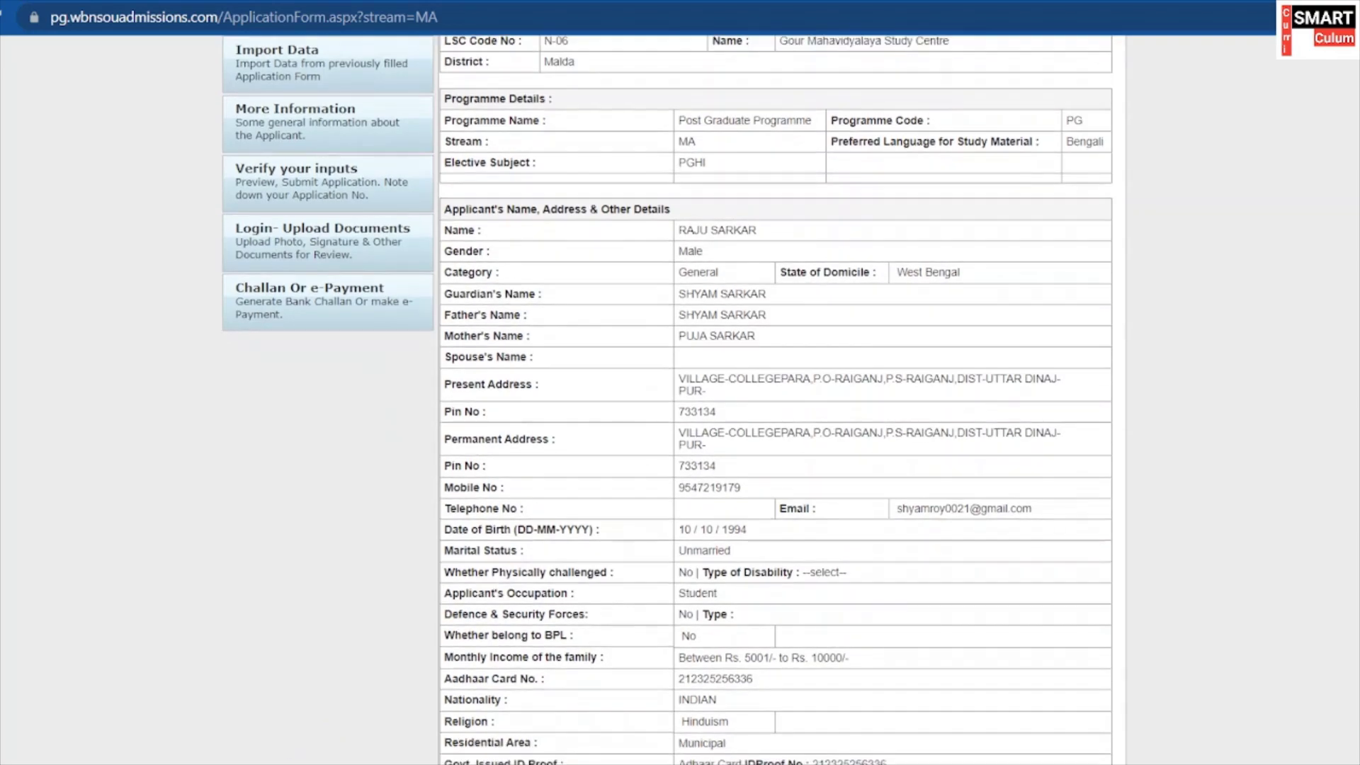
{"action": "scroll", "coordinate": [510, 586], "scroll_direction": "down", "scroll_amount": 1}
{"action": "scroll", "coordinate": [548, 541], "scroll_direction": "down", "scroll_amount": 3}
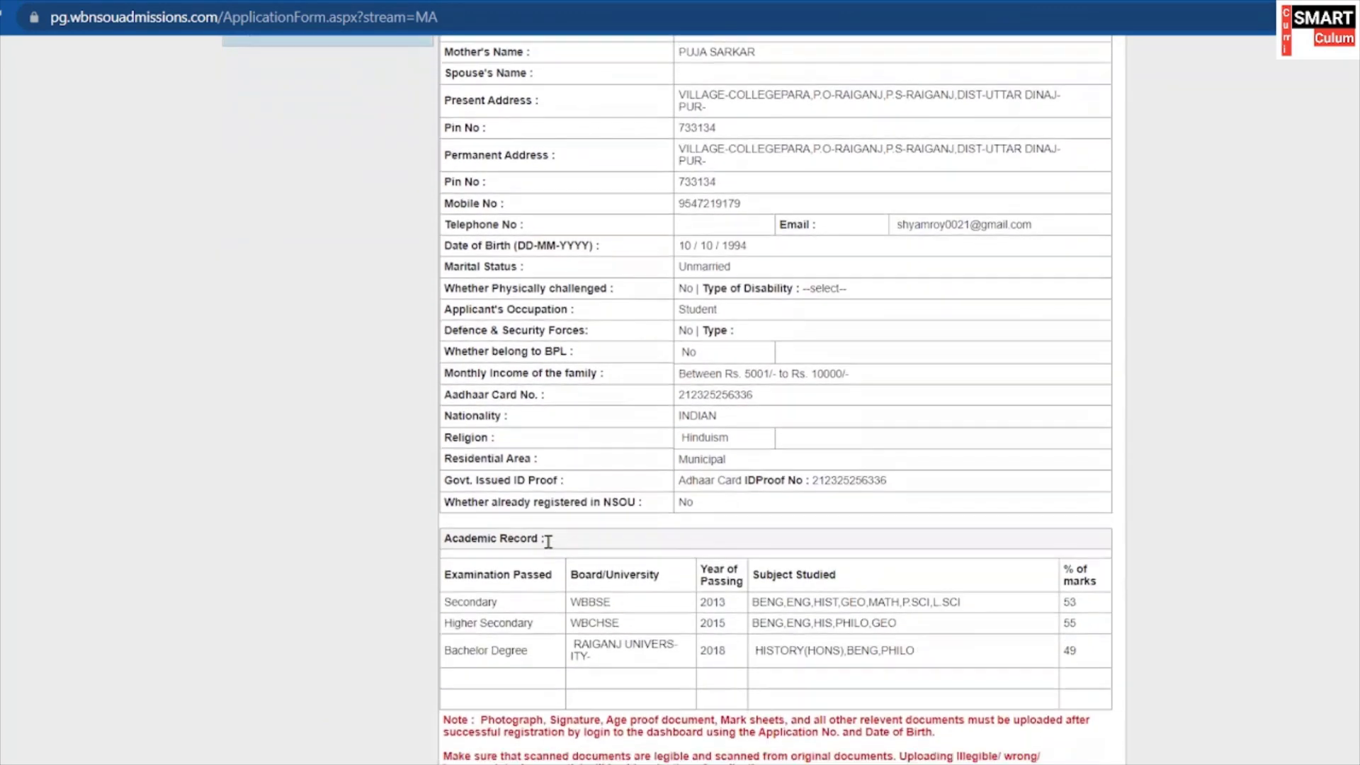
{"action": "scroll", "coordinate": [547, 541], "scroll_direction": "down", "scroll_amount": 5}
{"action": "scroll", "coordinate": [549, 528], "scroll_direction": "up", "scroll_amount": 6}
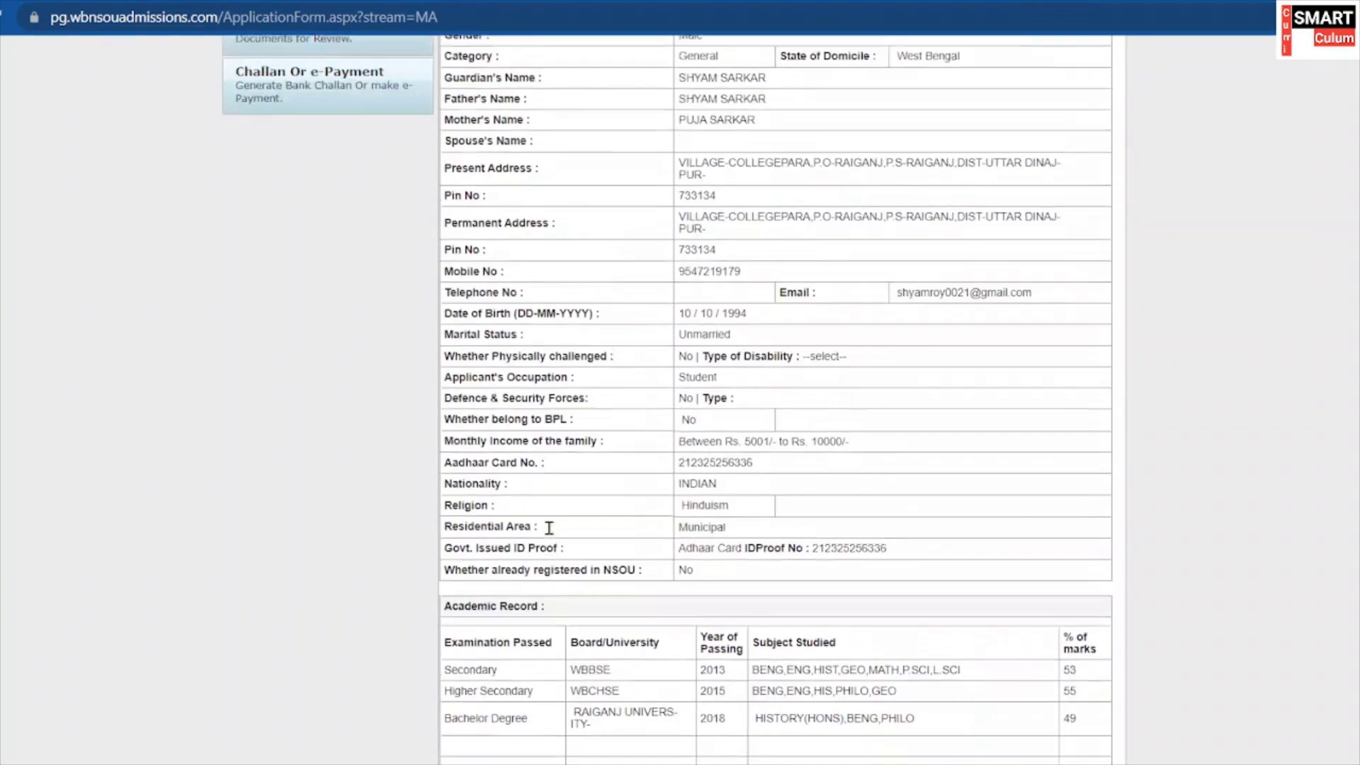
{"action": "scroll", "coordinate": [549, 527], "scroll_direction": "up", "scroll_amount": 5}
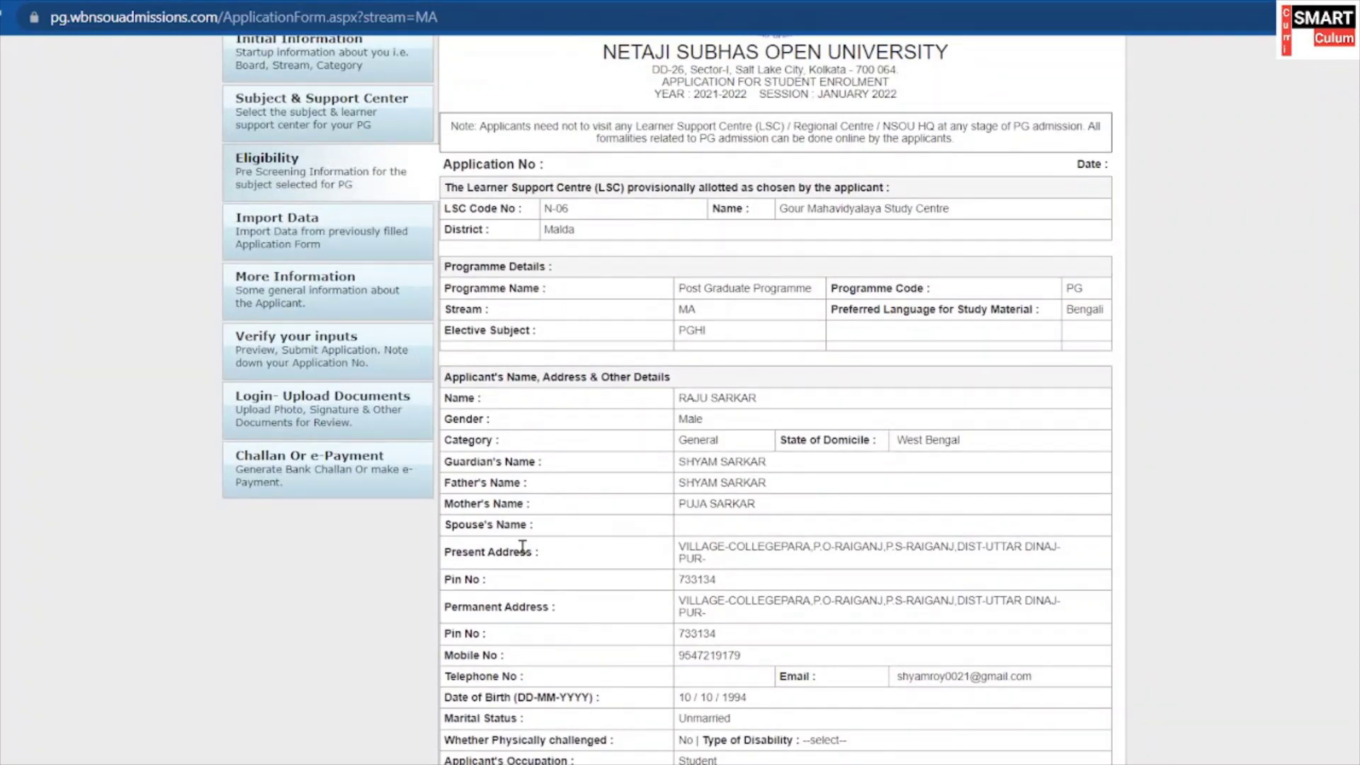
{"action": "scroll", "coordinate": [607, 549], "scroll_direction": "down", "scroll_amount": 5}
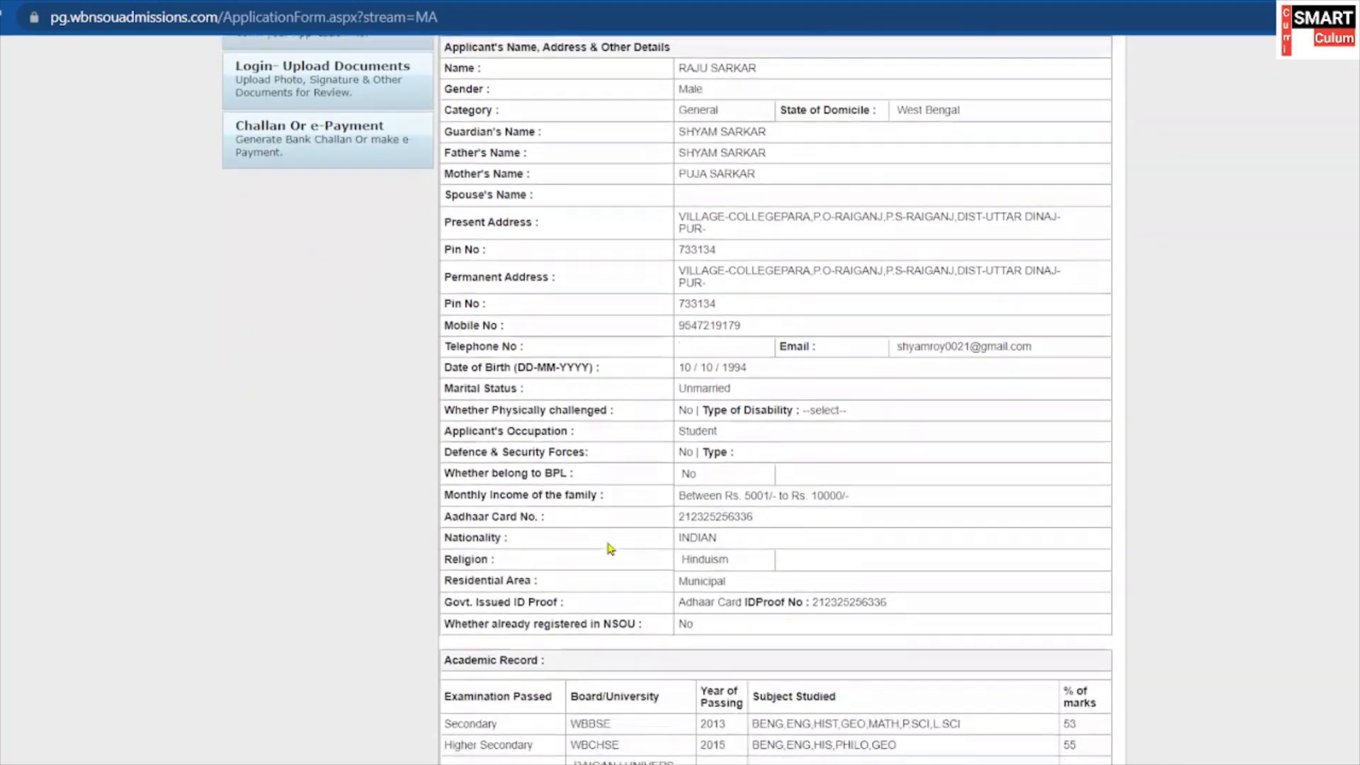
{"action": "scroll", "coordinate": [608, 548], "scroll_direction": "down", "scroll_amount": 3}
{"action": "scroll", "coordinate": [612, 537], "scroll_direction": "up", "scroll_amount": 5}
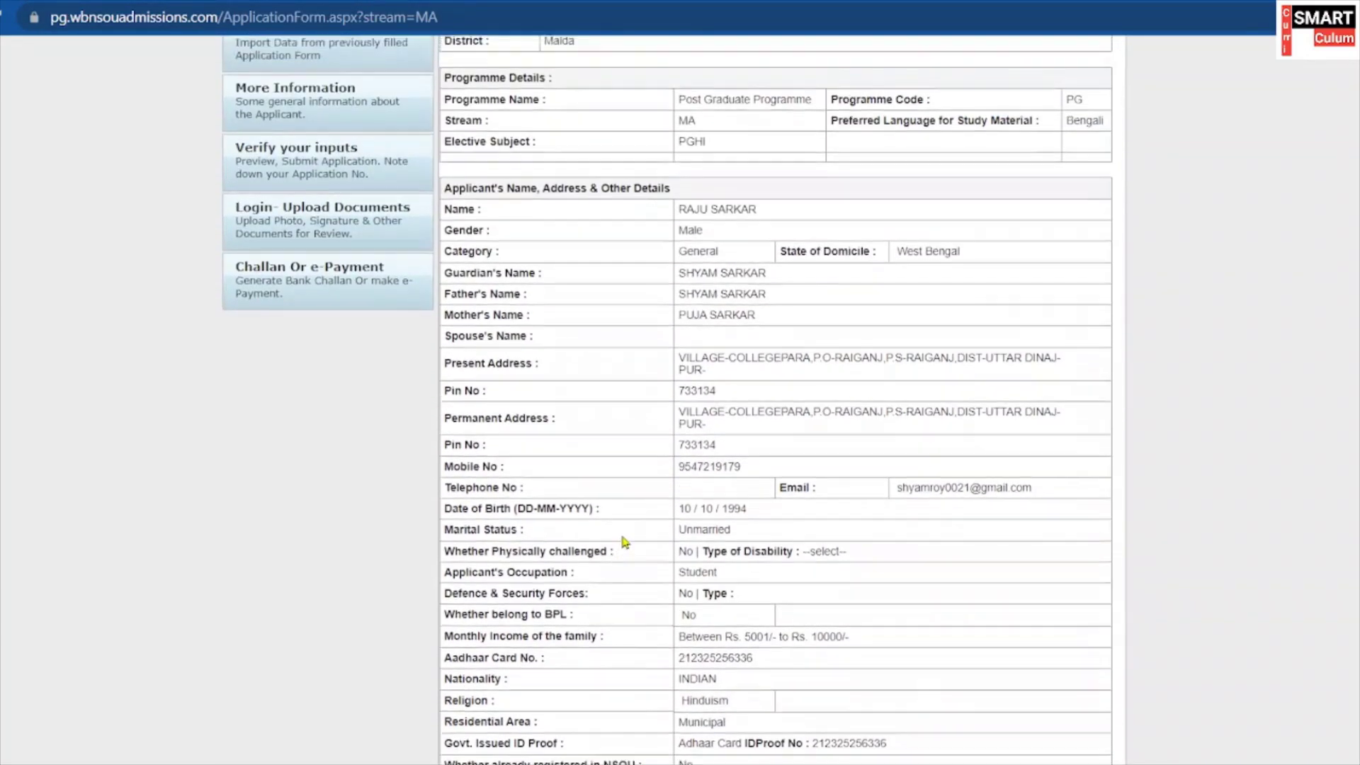
{"action": "scroll", "coordinate": [624, 542], "scroll_direction": "down", "scroll_amount": 10}
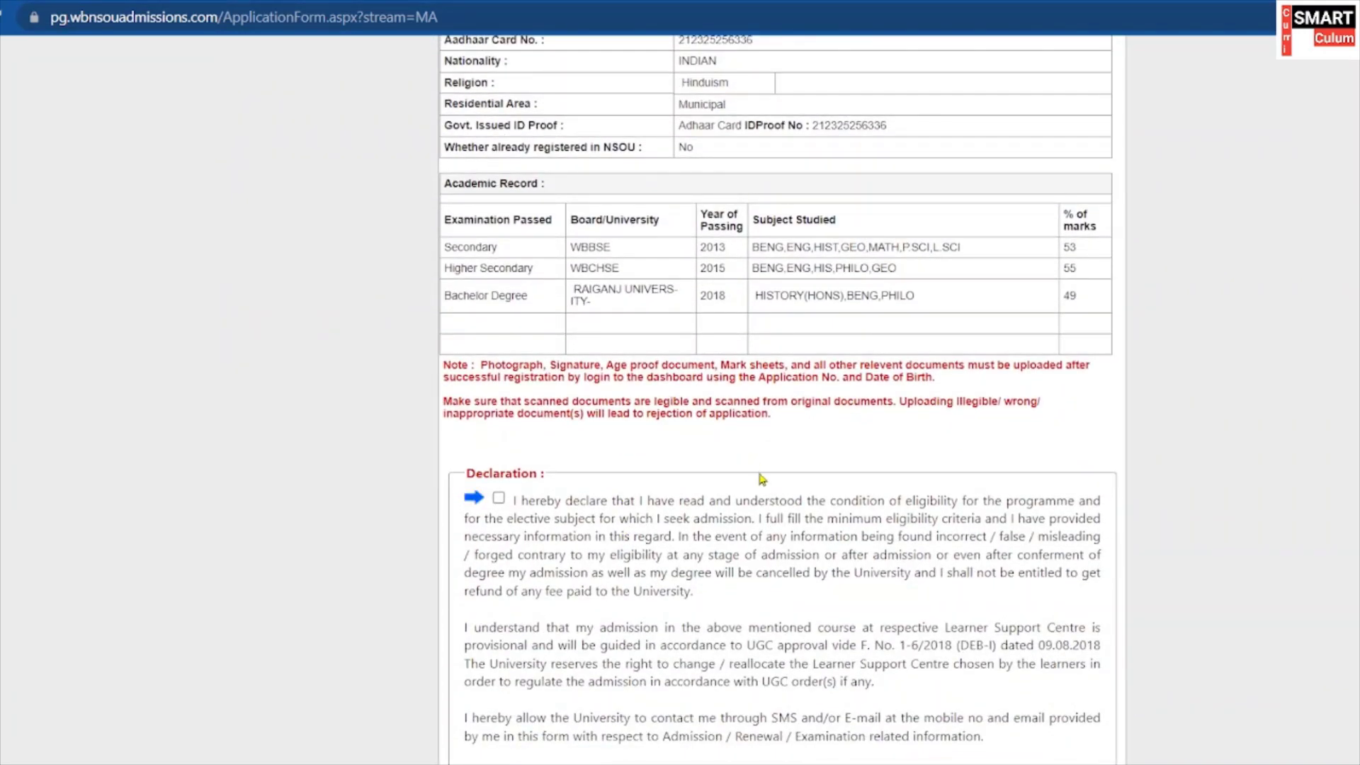
{"action": "scroll", "coordinate": [761, 478], "scroll_direction": "up", "scroll_amount": 2}
{"action": "scroll", "coordinate": [761, 478], "scroll_direction": "down", "scroll_amount": 4}
{"action": "scroll", "coordinate": [761, 478], "scroll_direction": "down", "scroll_amount": 1}
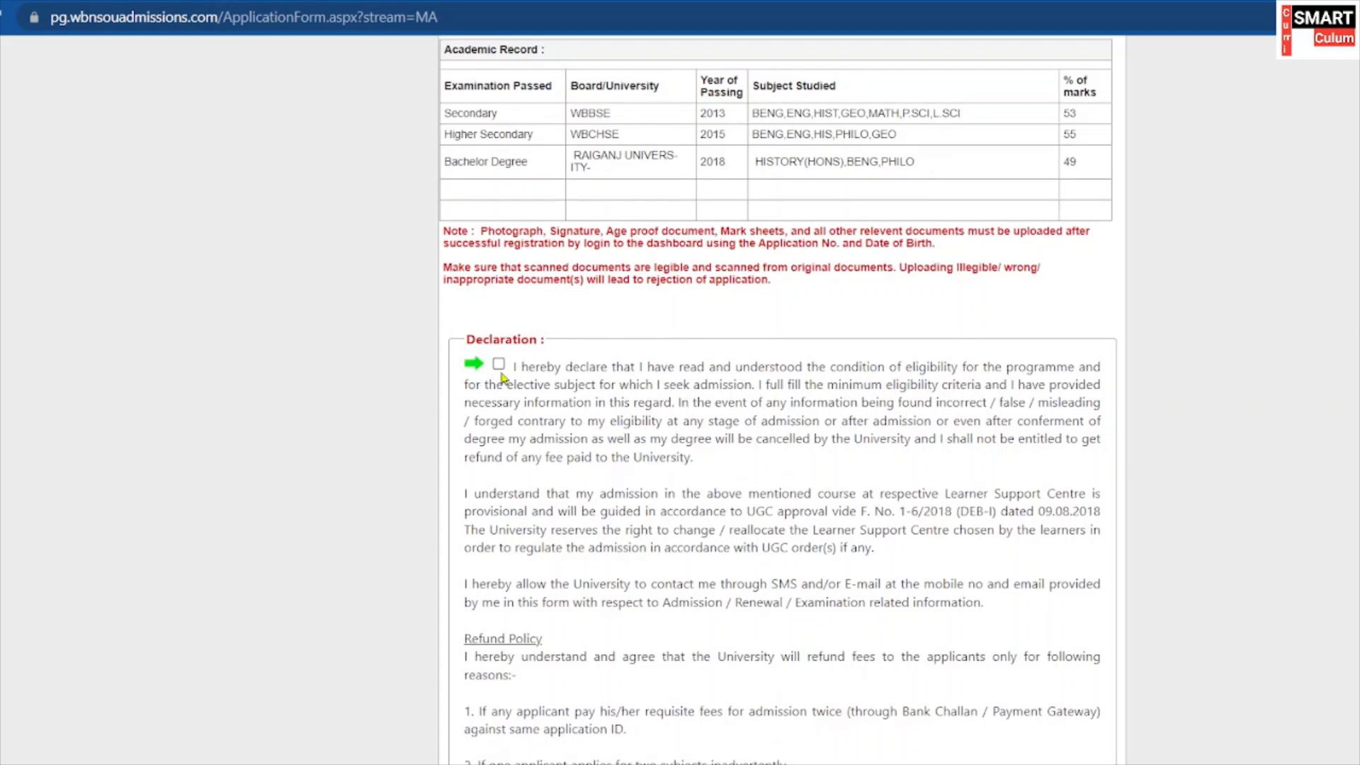
{"action": "scroll", "coordinate": [525, 397], "scroll_direction": "down", "scroll_amount": 3}
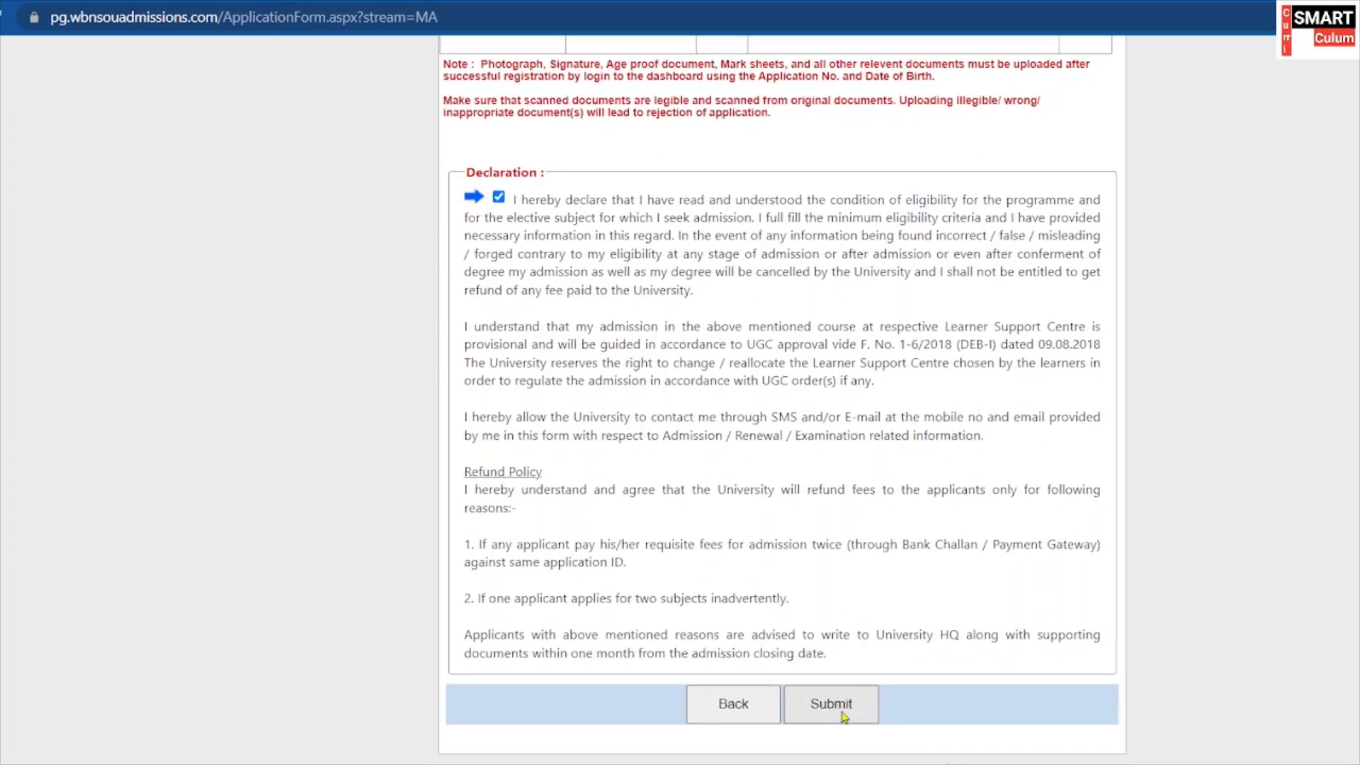
{"action": "scroll", "coordinate": [794, 555], "scroll_direction": "up", "scroll_amount": 8}
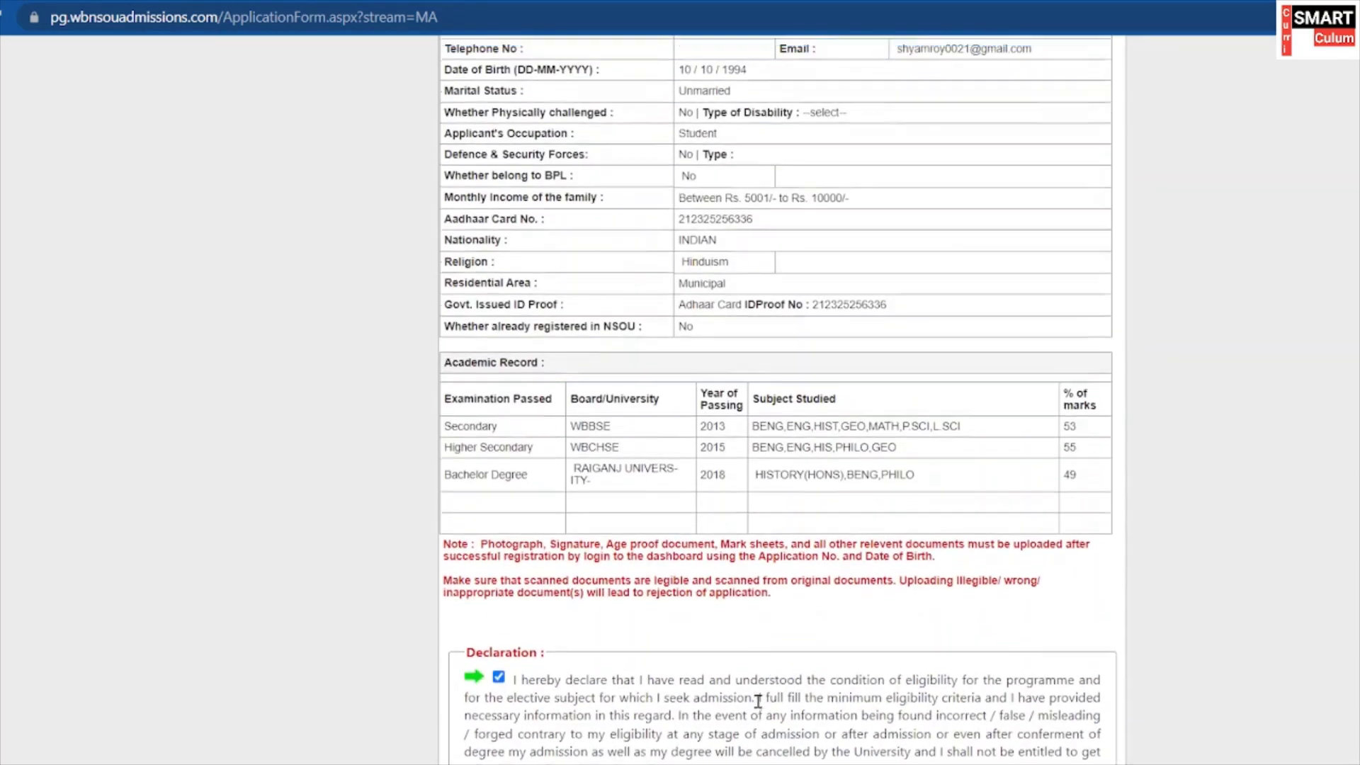
{"action": "scroll", "coordinate": [750, 680], "scroll_direction": "up", "scroll_amount": 5}
{"action": "scroll", "coordinate": [750, 680], "scroll_direction": "down", "scroll_amount": 12}
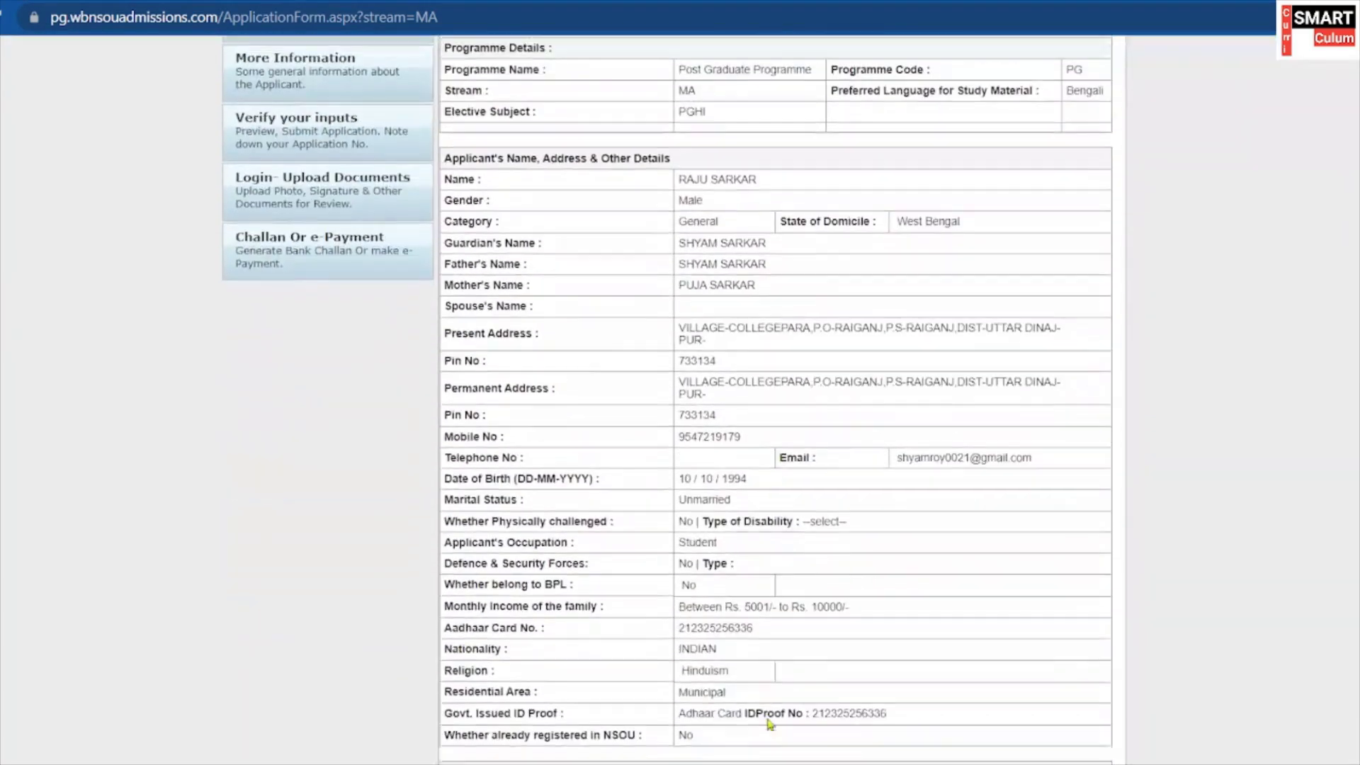
{"action": "scroll", "coordinate": [730, 654], "scroll_direction": "down", "scroll_amount": 6}
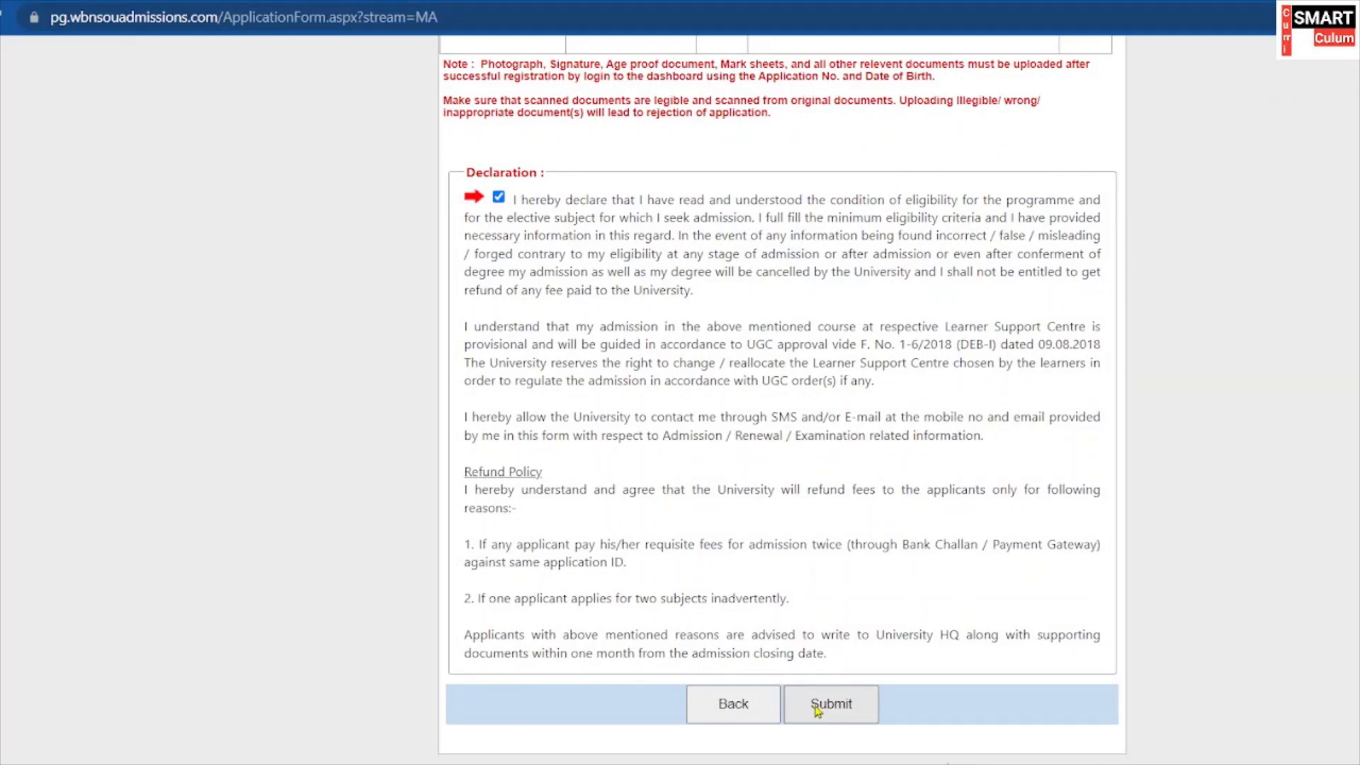
Submit the completed application form.
{"action": "left_click", "coordinate": [816, 710]}
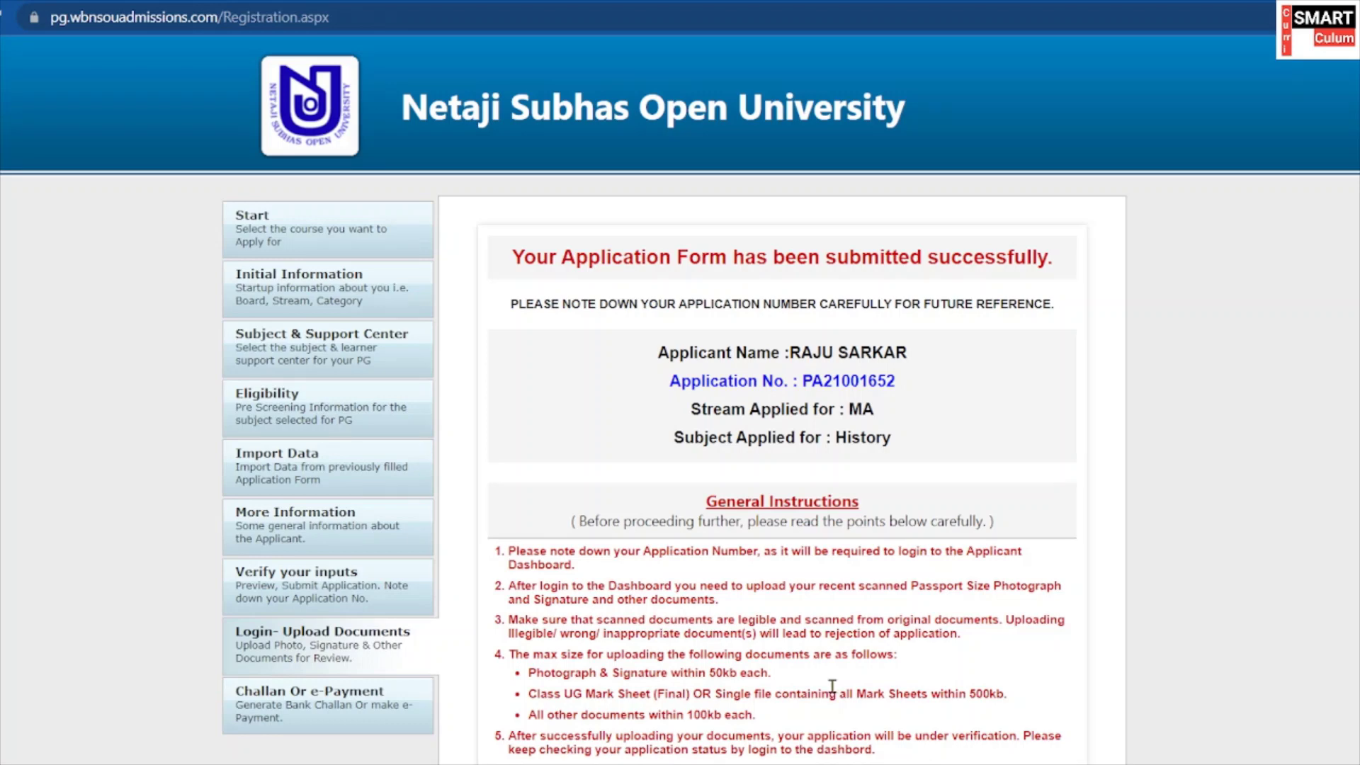
{"action": "scroll", "coordinate": [832, 686], "scroll_direction": "down", "scroll_amount": 2}
{"action": "scroll", "coordinate": [911, 409], "scroll_direction": "up", "scroll_amount": 2}
Copy the application number from the success page.
{"action": "left_click_drag", "start_coordinate": [896, 383], "coordinate": [802, 370]}
{"action": "left_click", "coordinate": [911, 400]}
{"action": "left_click_drag", "start_coordinate": [911, 390], "coordinate": [801, 383]}
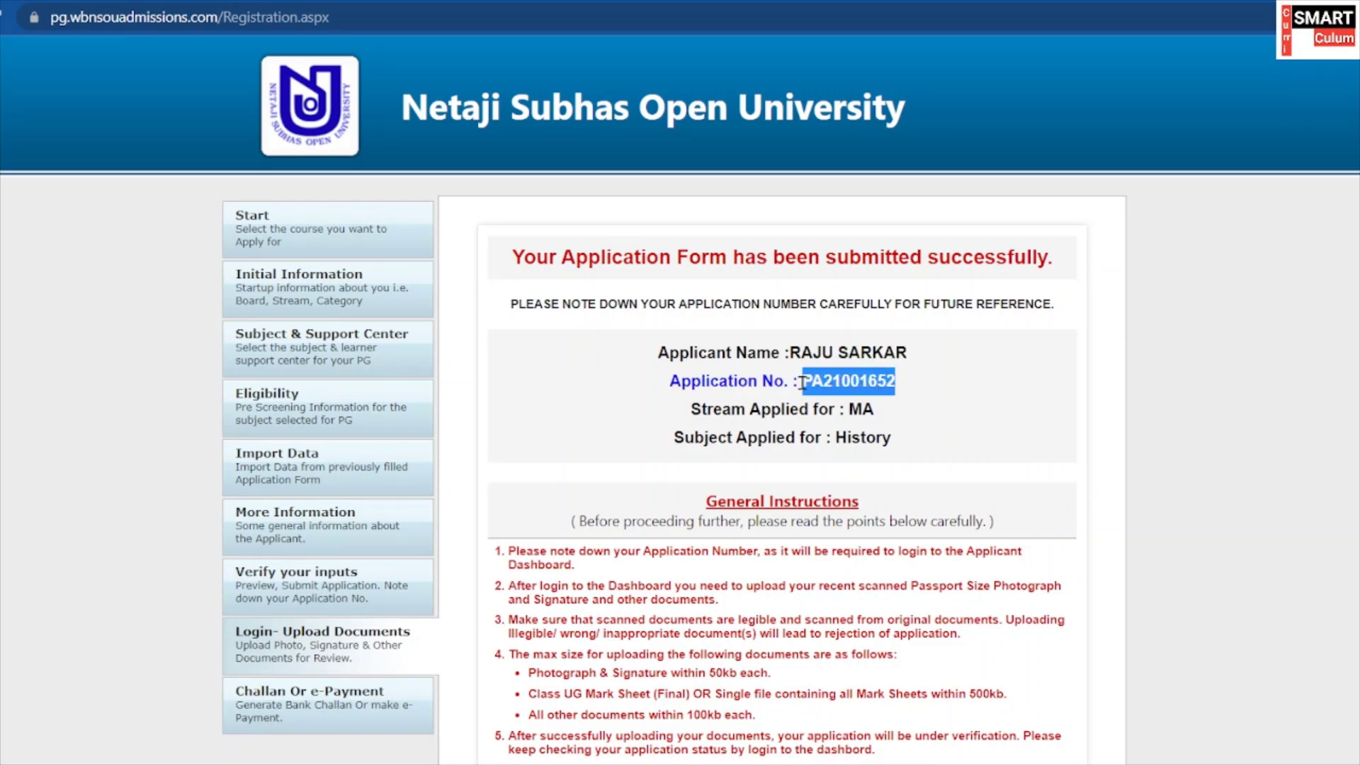
{"action": "right_click", "coordinate": [838, 388]}
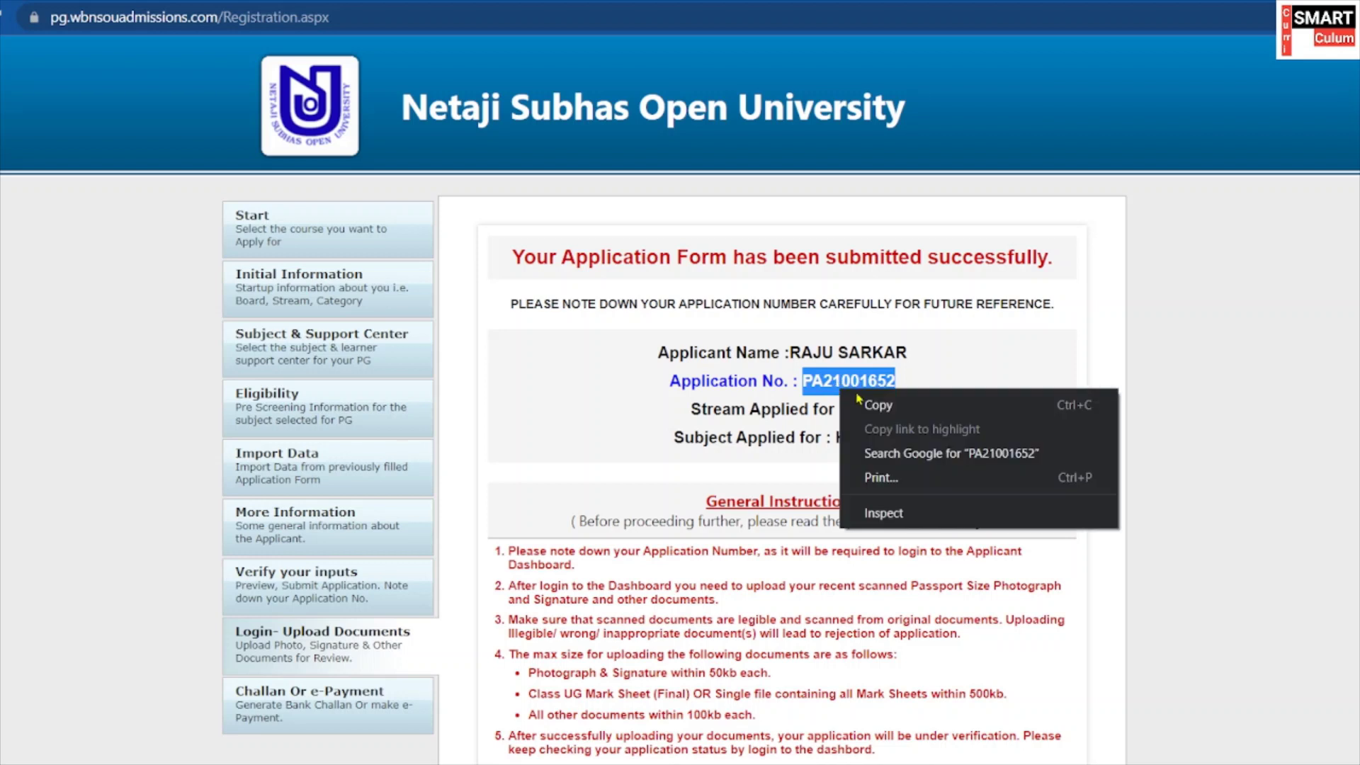
{"action": "left_click", "coordinate": [892, 408]}
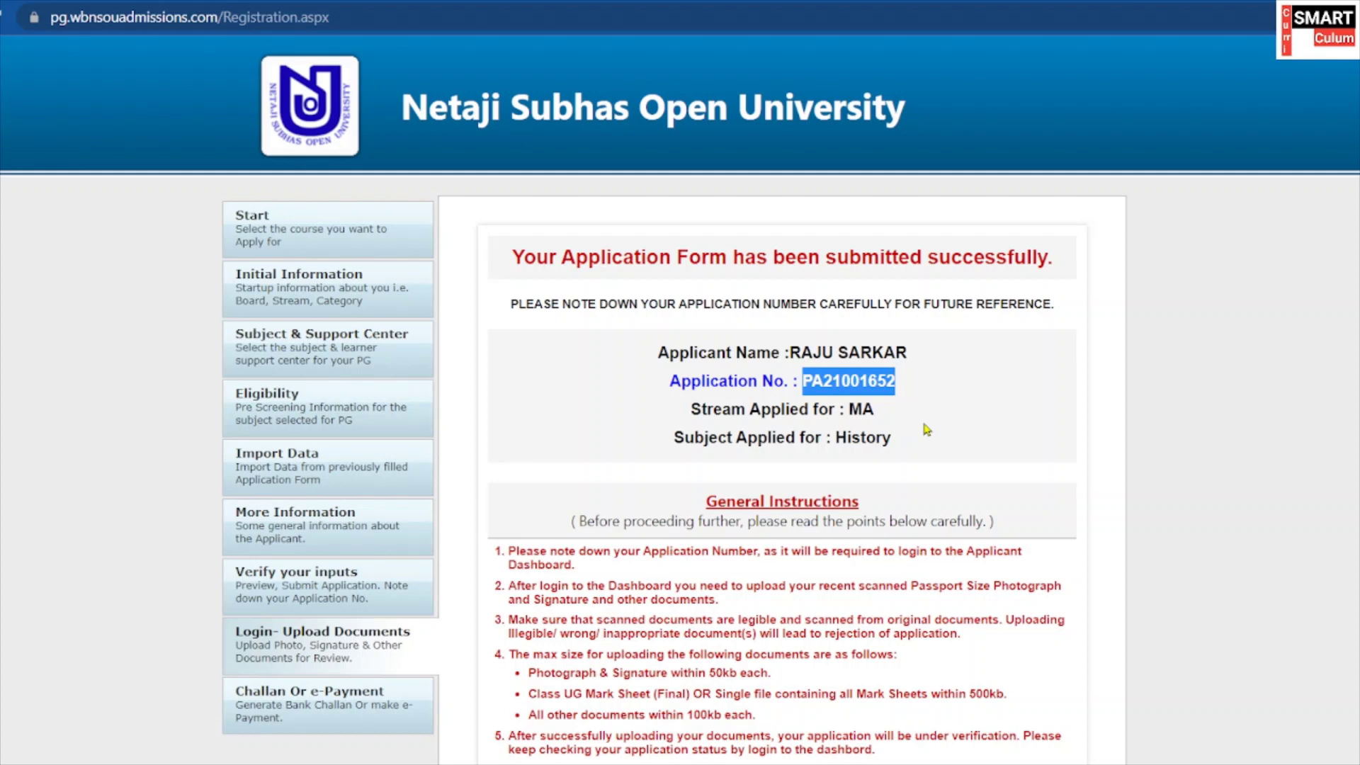
{"action": "left_click", "coordinate": [1000, 387]}
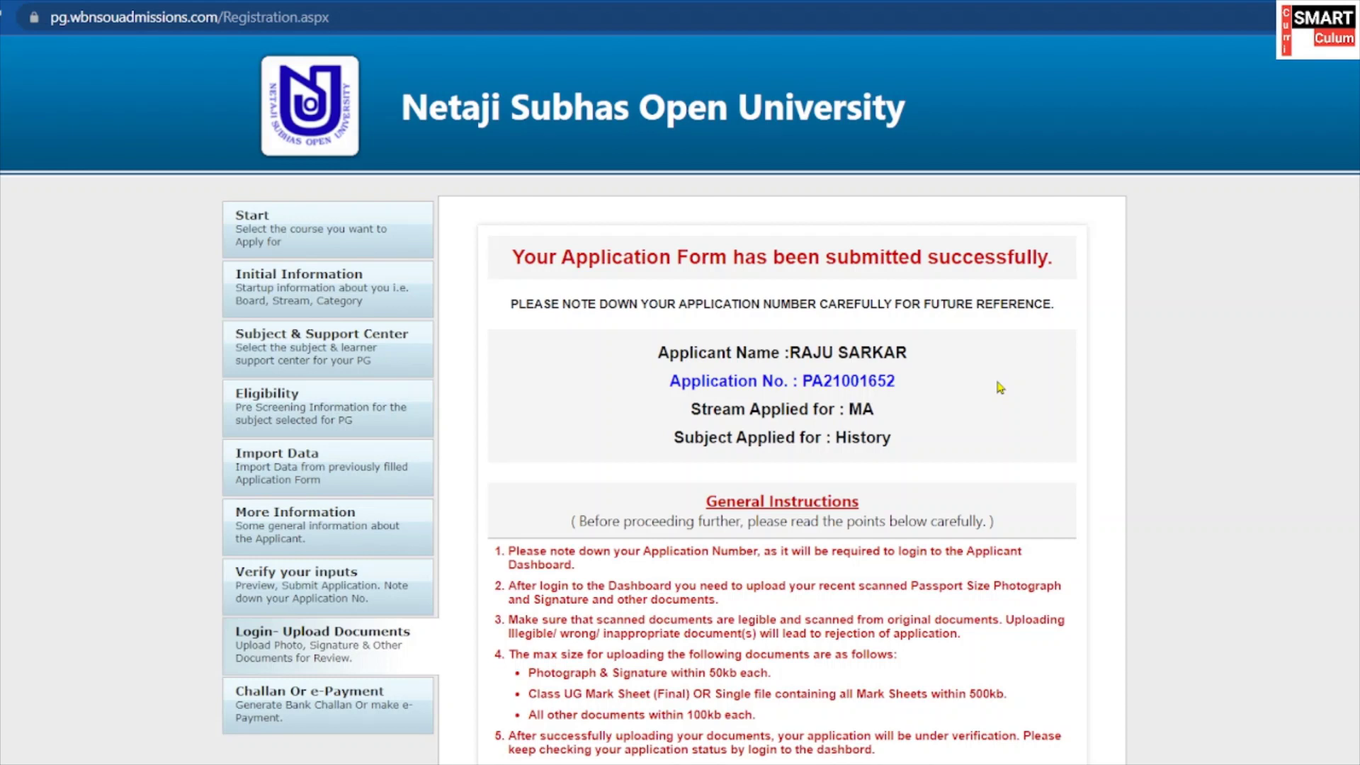
Review the success page's four applicant detail lines, including stream MA and subject History.
{"action": "scroll", "coordinate": [885, 554], "scroll_direction": "down", "scroll_amount": 2}
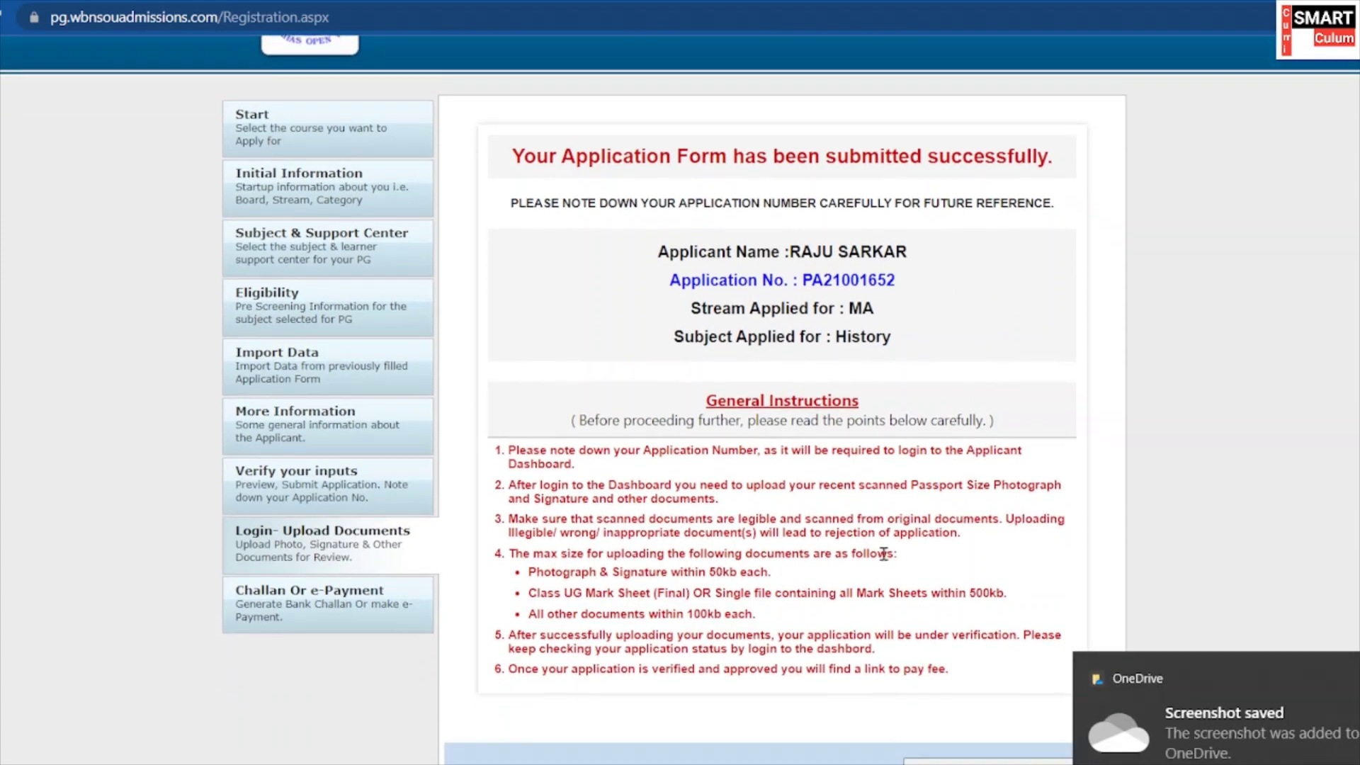
{"action": "scroll", "coordinate": [860, 549], "scroll_direction": "up", "scroll_amount": 2}
{"action": "scroll", "coordinate": [857, 547], "scroll_direction": "down", "scroll_amount": 2}
{"action": "scroll", "coordinate": [856, 547], "scroll_direction": "down", "scroll_amount": 1}
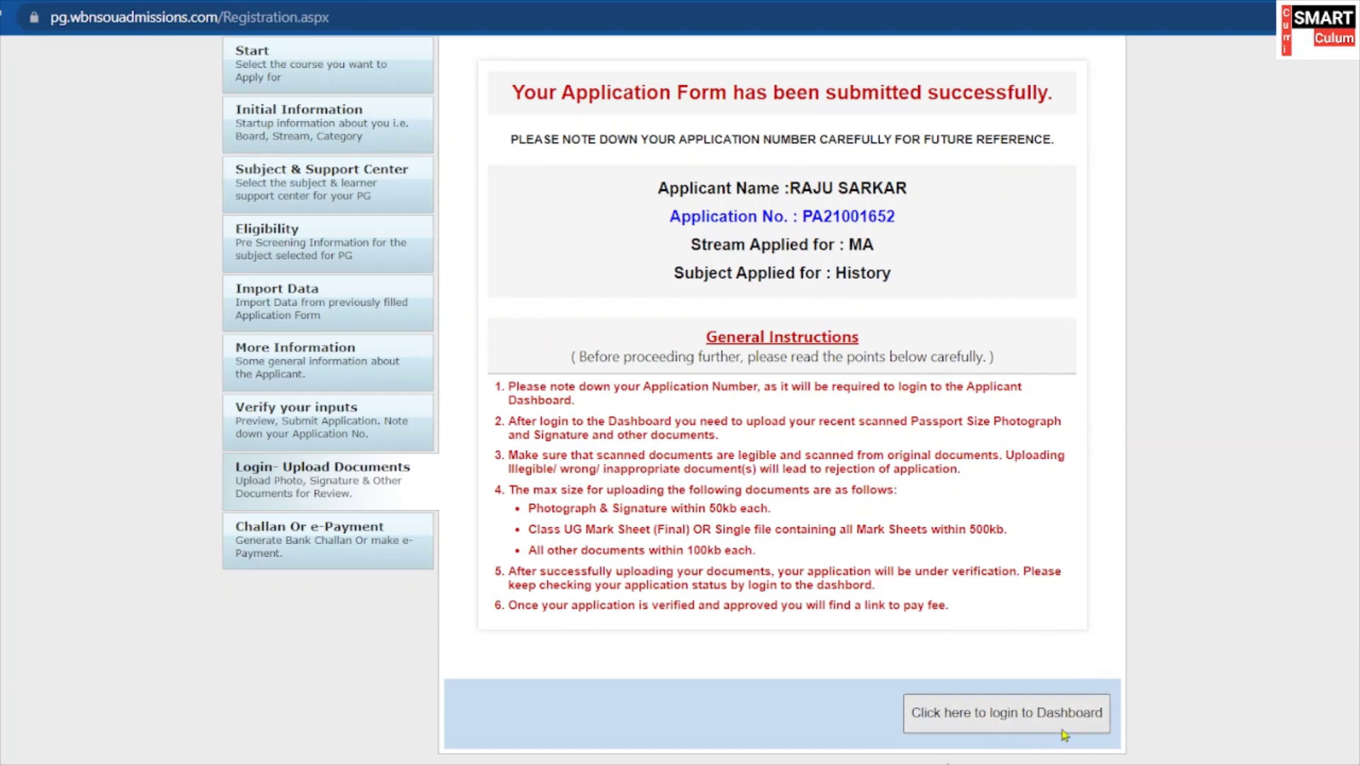
{"action": "scroll", "coordinate": [992, 706], "scroll_direction": "up", "scroll_amount": 3}
{"action": "scroll", "coordinate": [666, 281], "scroll_direction": "down", "scroll_amount": 2}
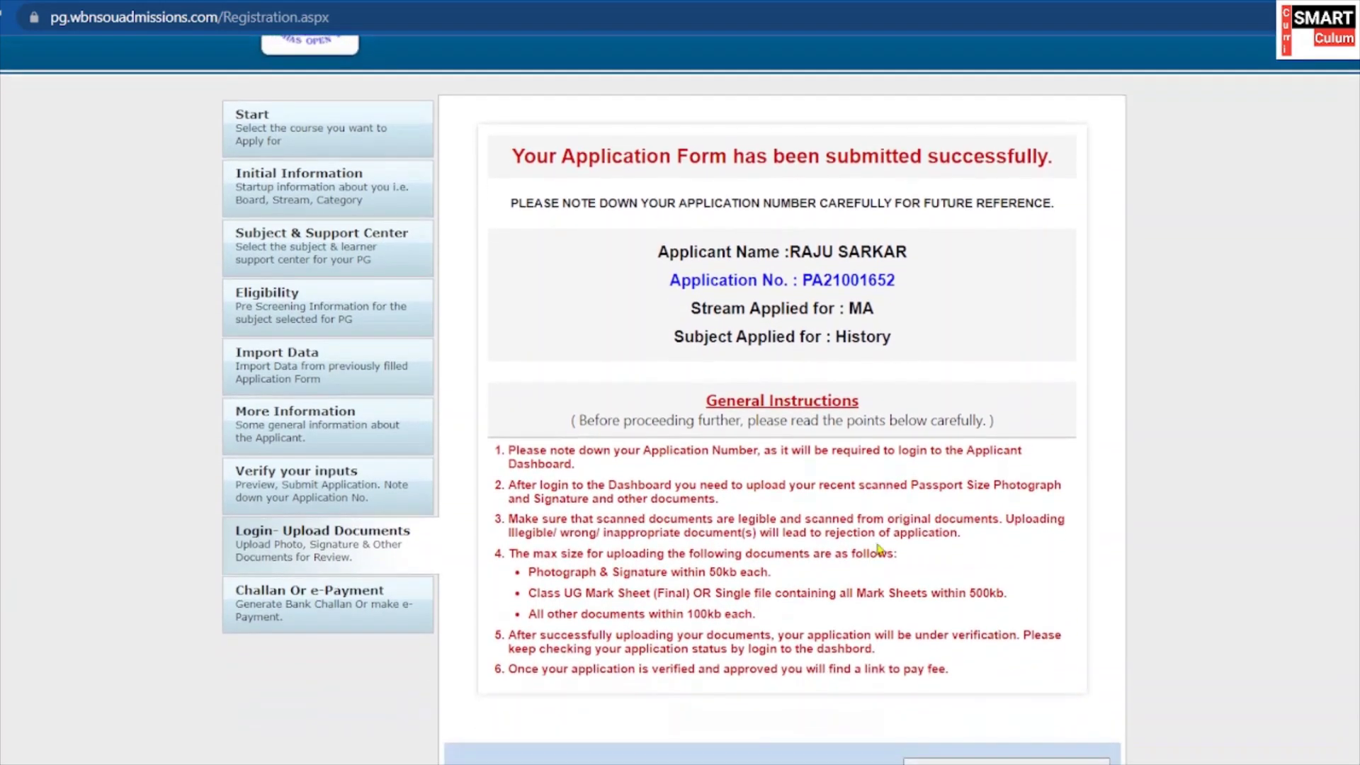
{"action": "left_click_drag", "start_coordinate": [659, 246], "coordinate": [927, 337]}
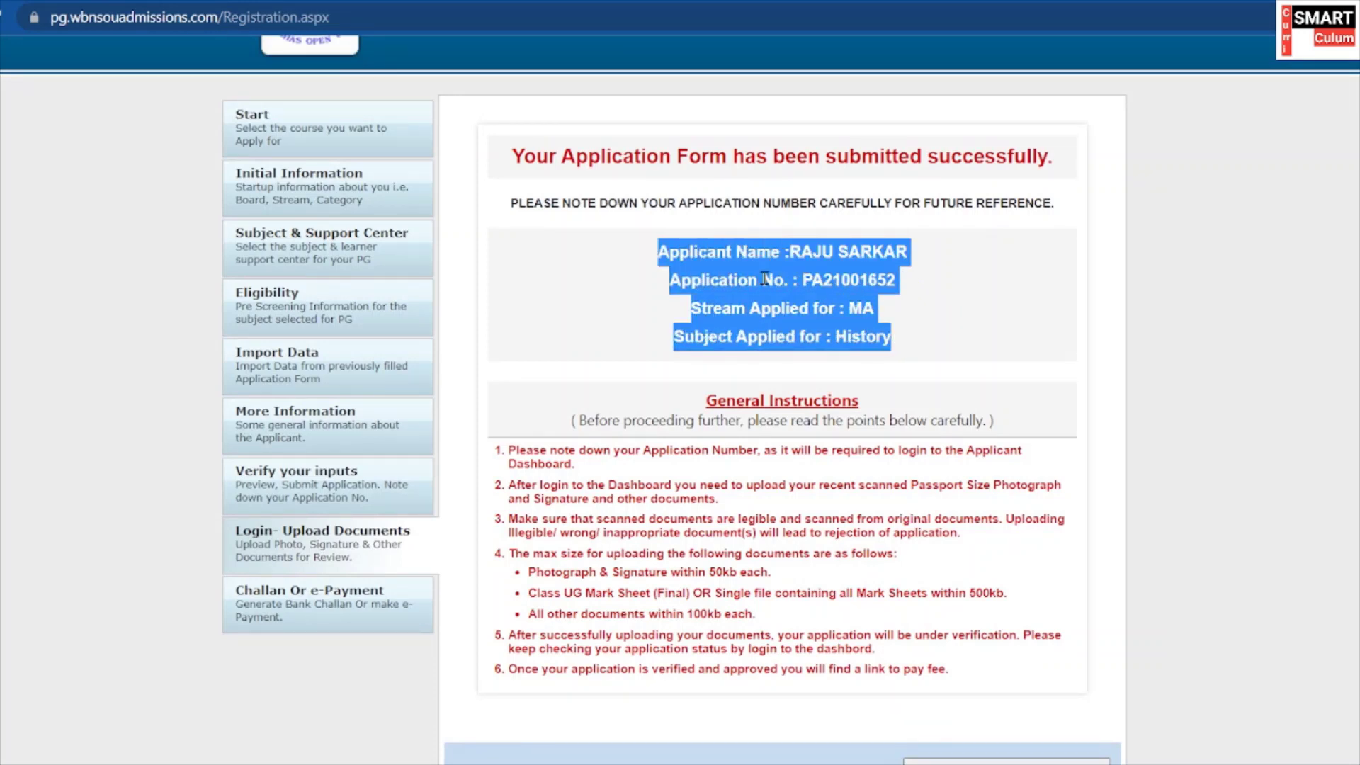
{"action": "left_click", "coordinate": [994, 285]}
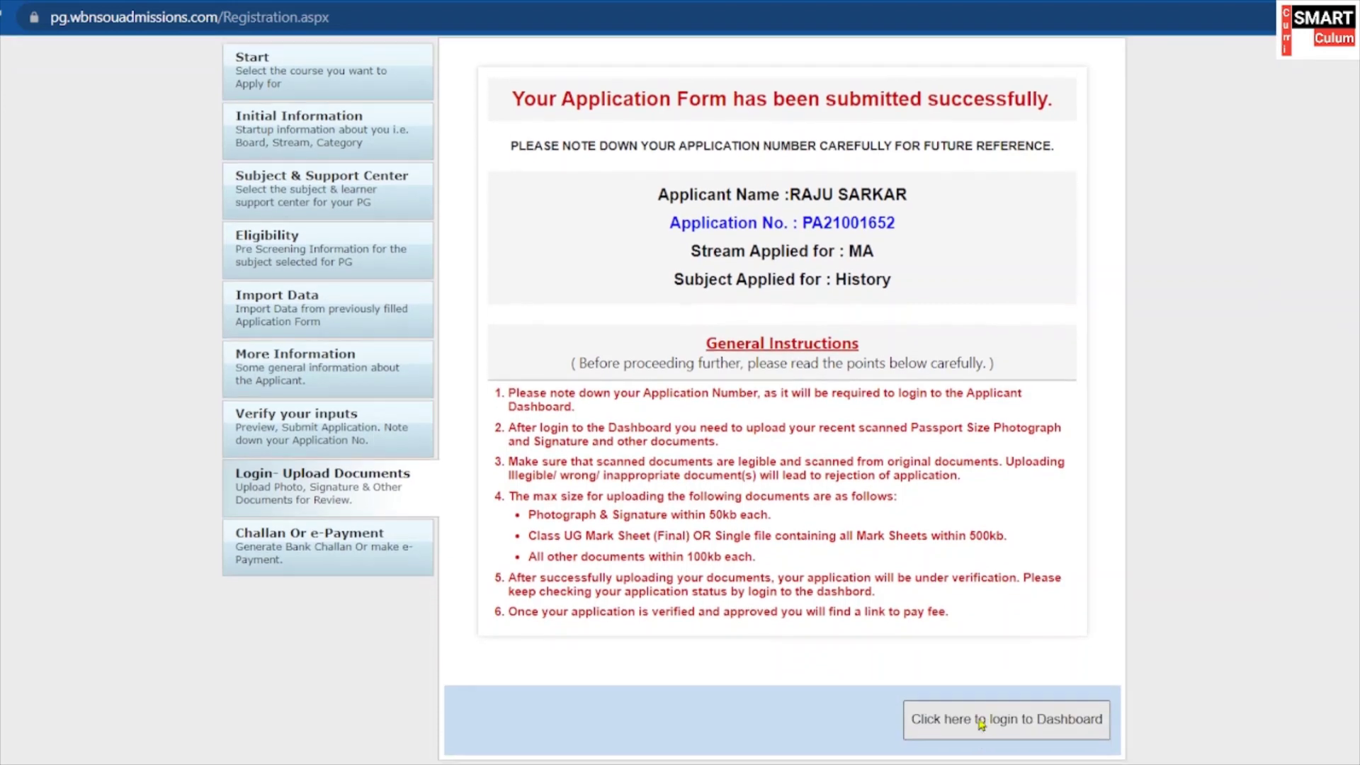
Paste the copied application number into the login's Application No field.
{"action": "scroll", "coordinate": [993, 741], "scroll_direction": "down", "scroll_amount": 1}
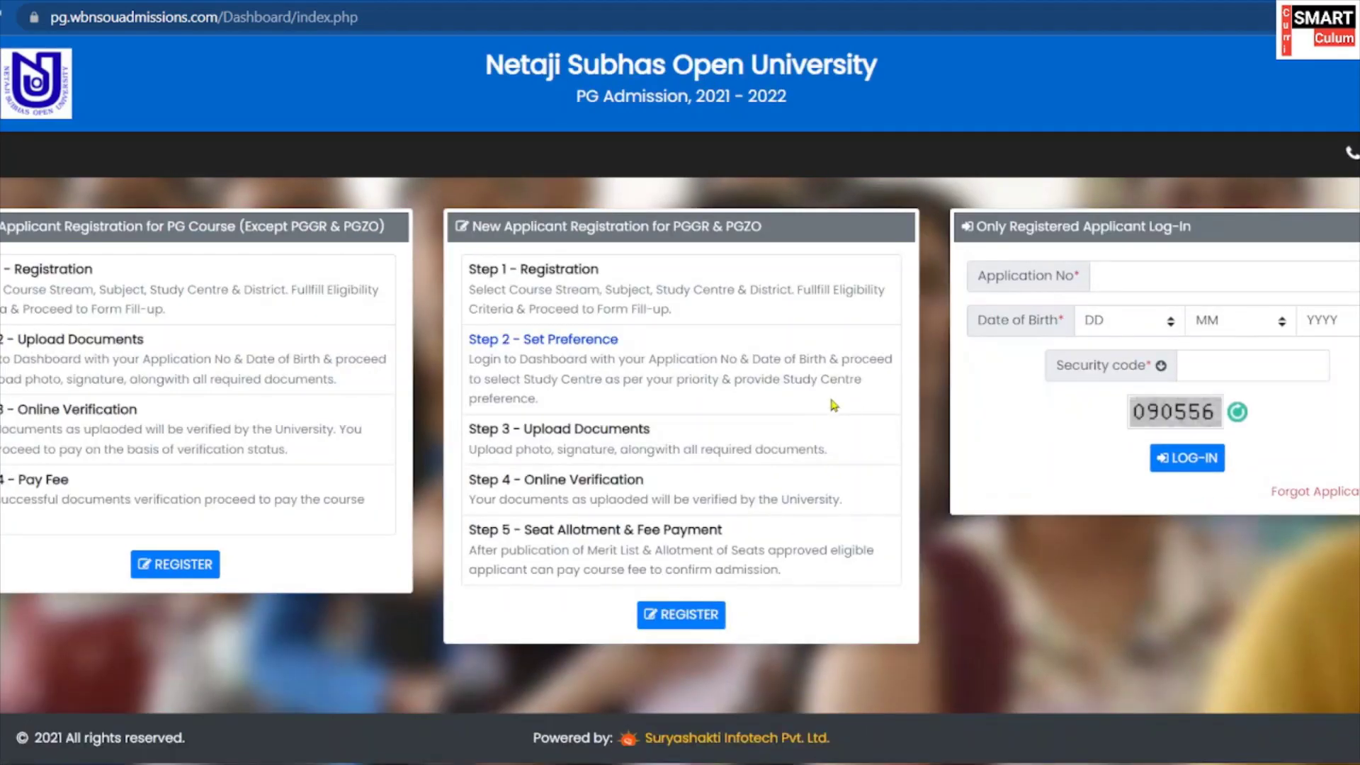
{"action": "left_click", "coordinate": [1115, 279]}
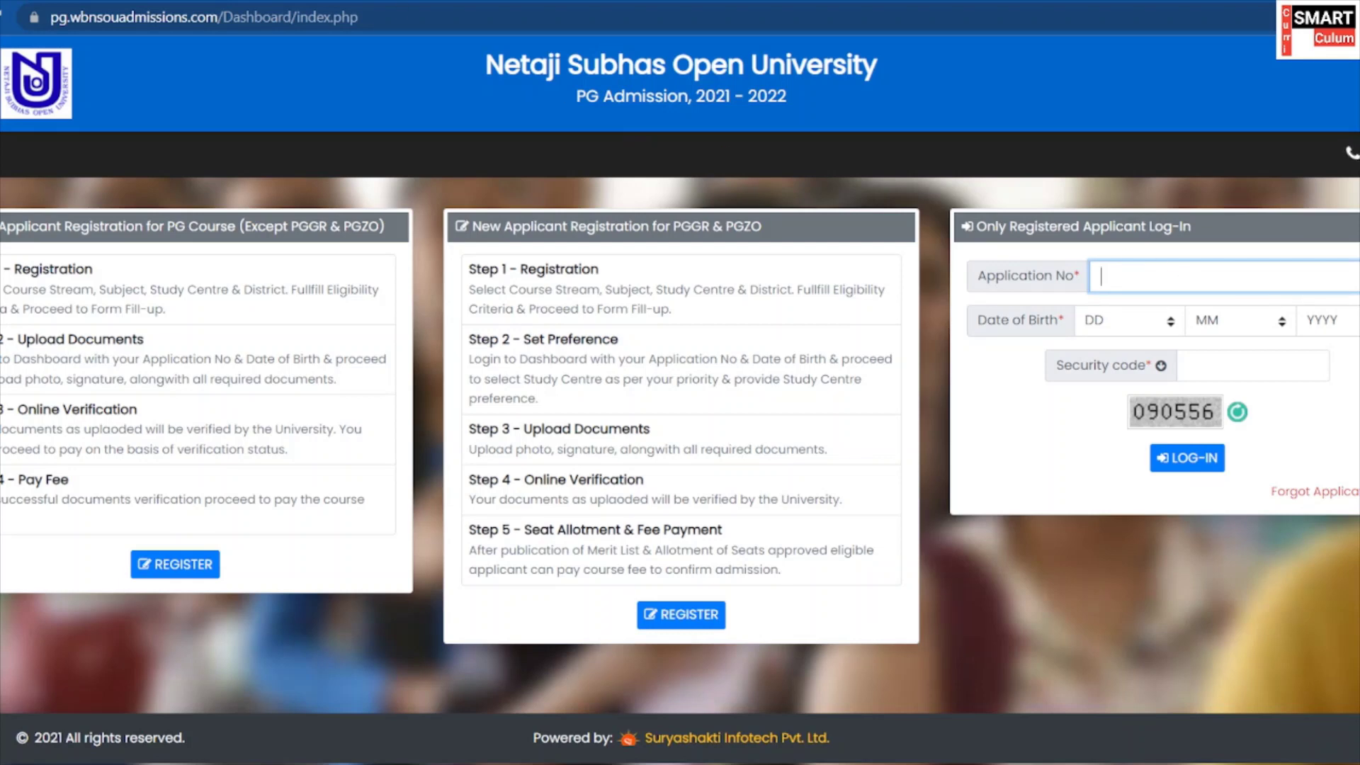
{"action": "key", "text": "alt+Left"}
{"action": "scroll", "coordinate": [857, 334], "scroll_direction": "down", "scroll_amount": 1}
{"action": "right_click", "coordinate": [1173, 276]}
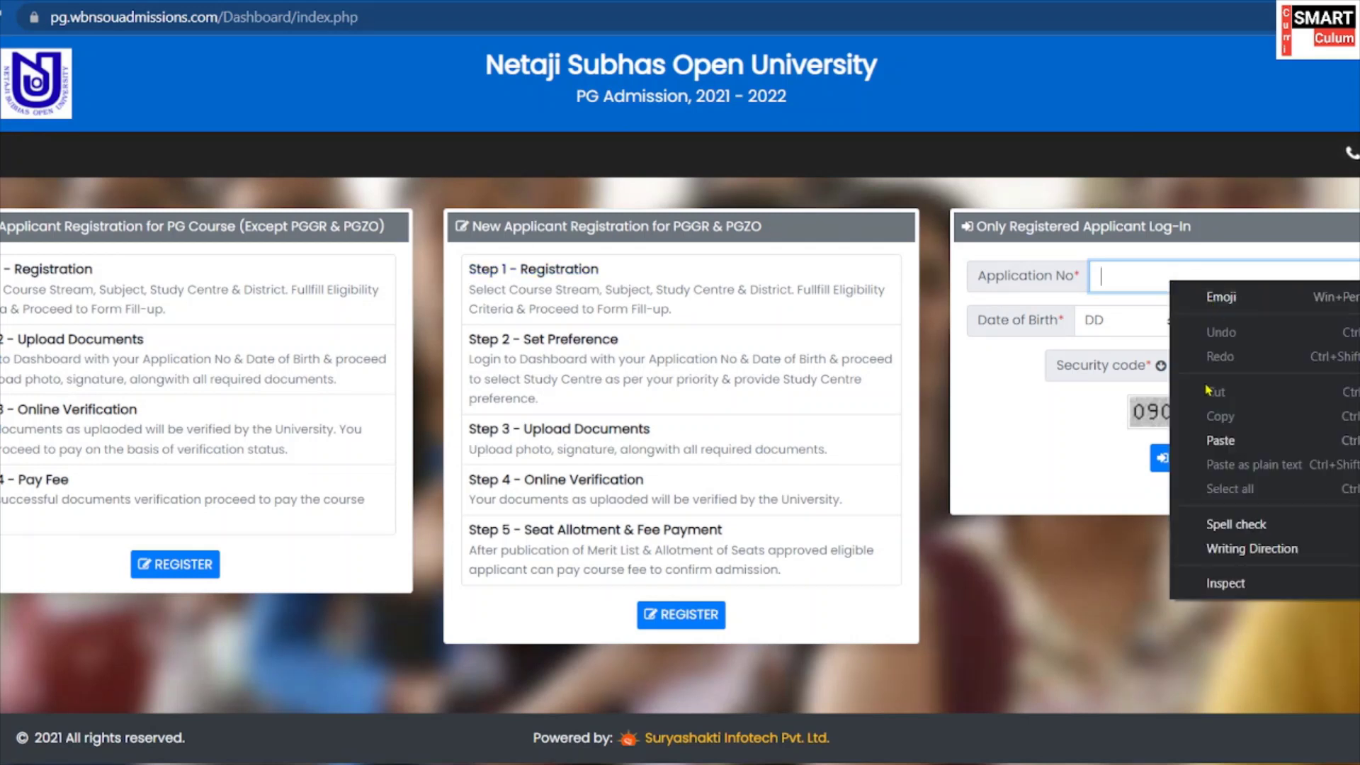
{"action": "left_click", "coordinate": [1080, 297]}
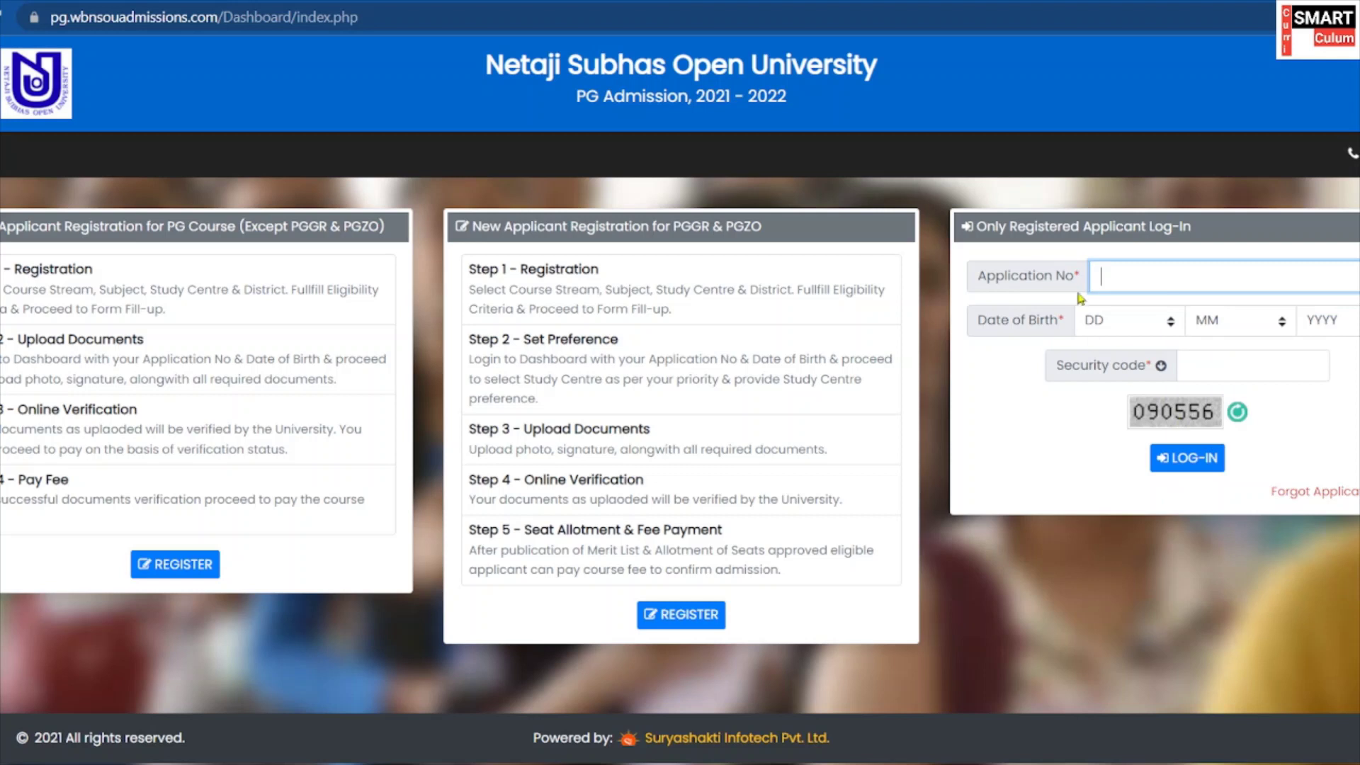
{"action": "right_click", "coordinate": [1156, 278]}
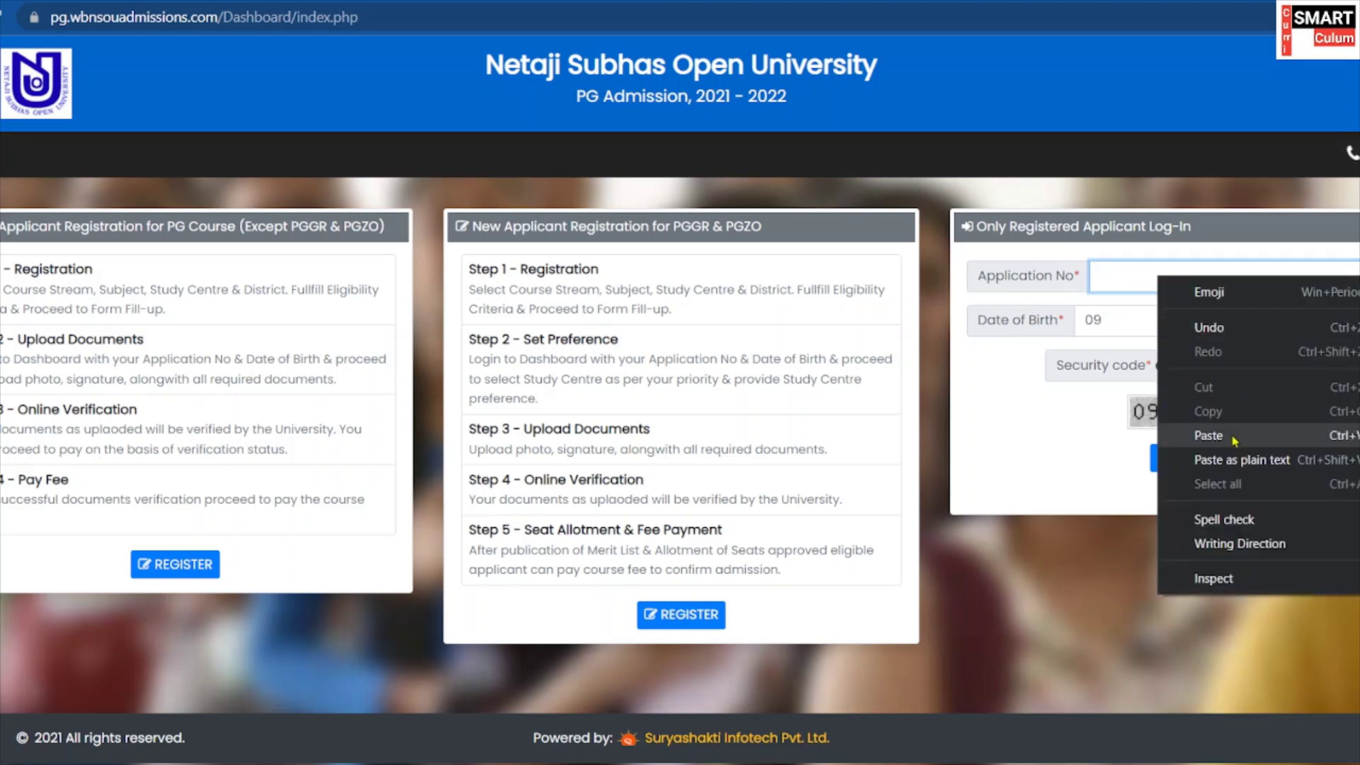
{"action": "left_click", "coordinate": [1207, 434]}
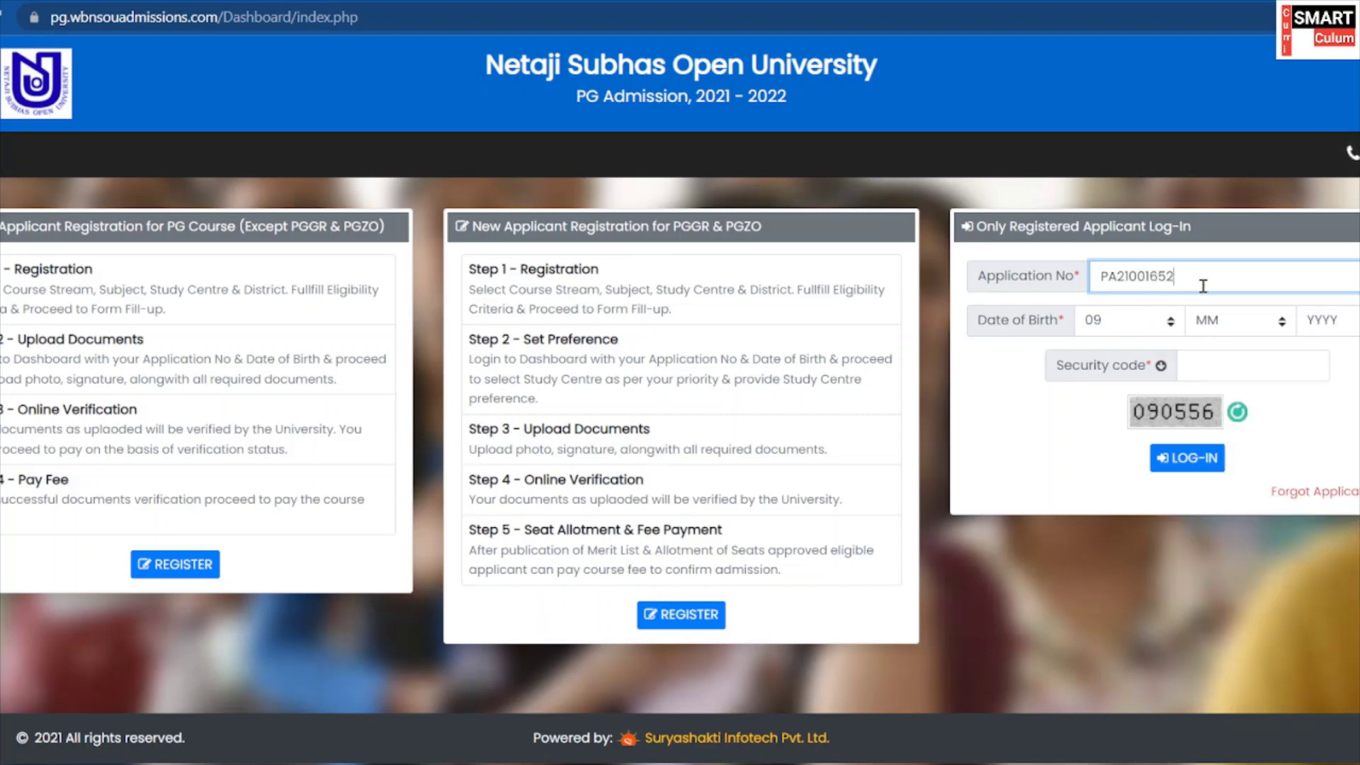
{"action": "left_click", "coordinate": [1143, 331]}
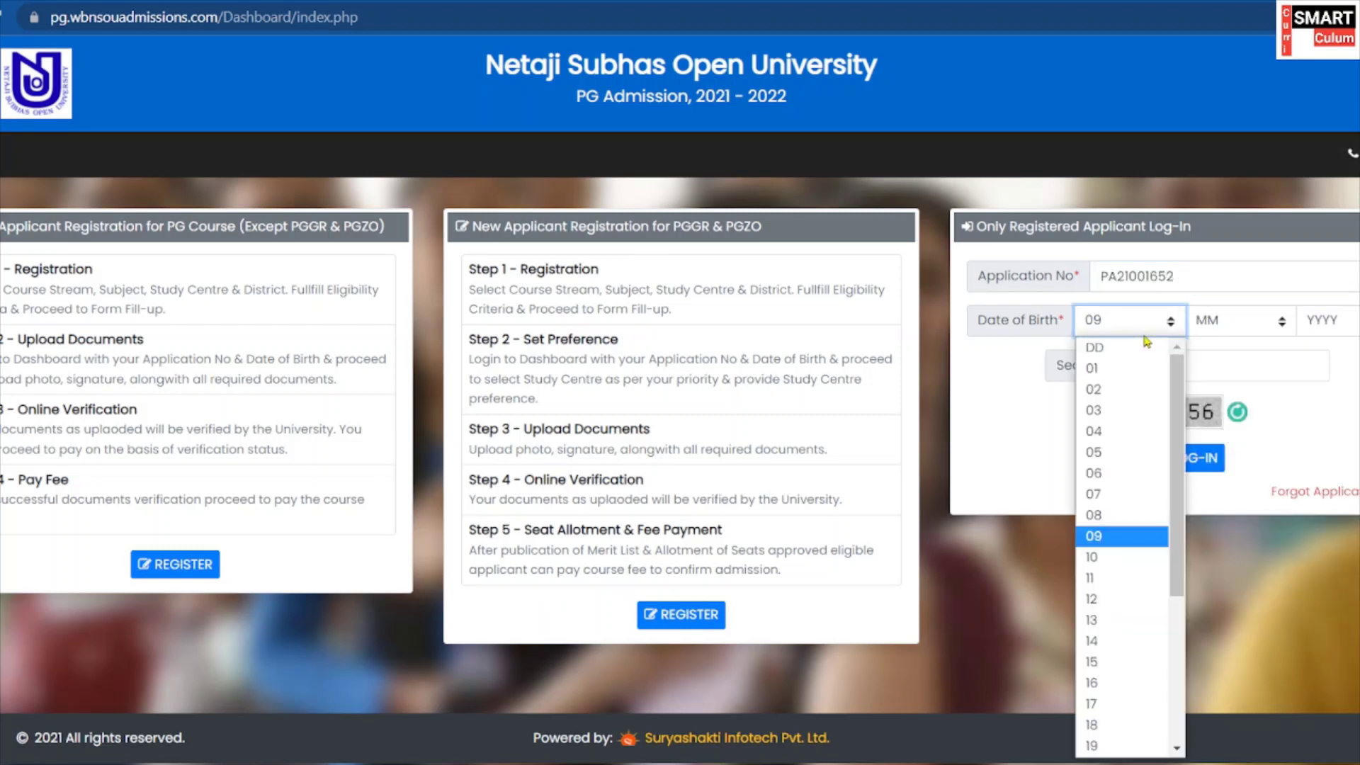
{"action": "left_click", "coordinate": [1116, 557]}
{"action": "left_click", "coordinate": [1243, 322]}
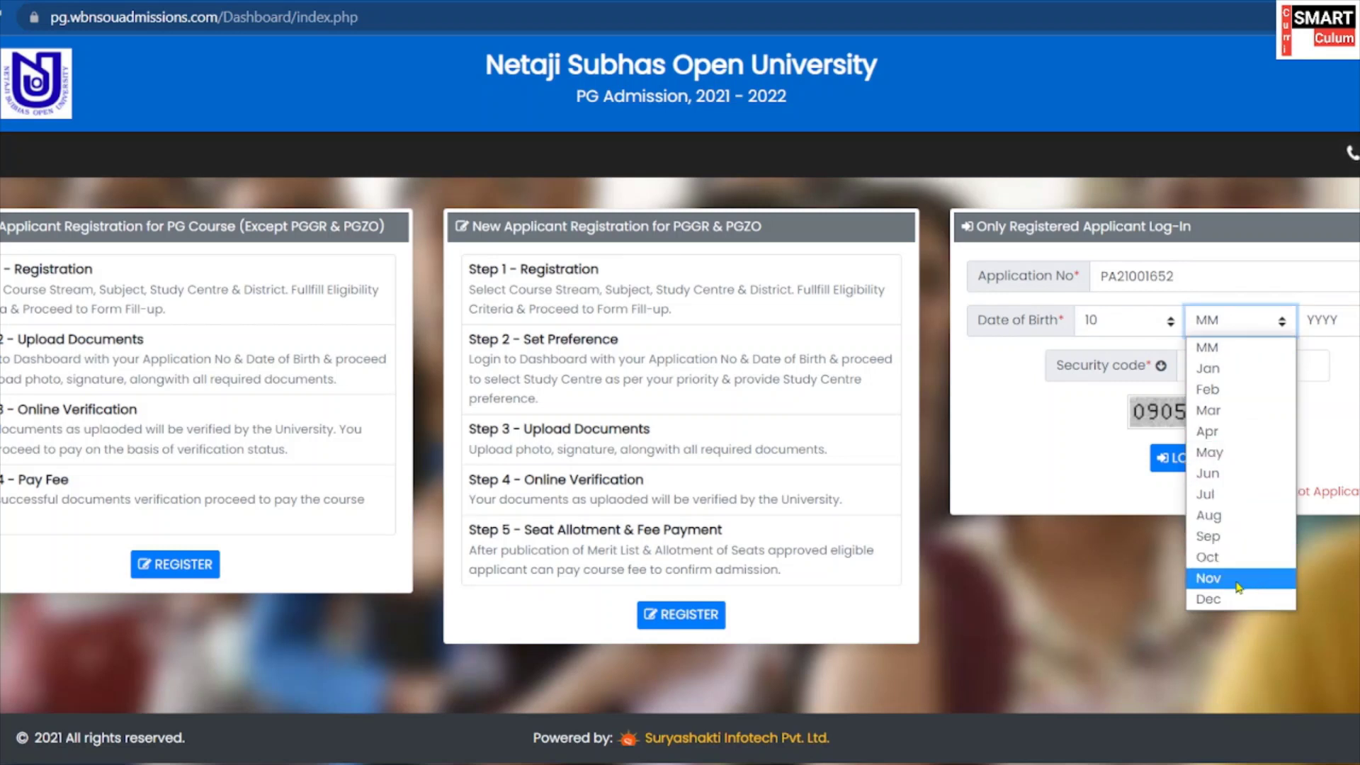
{"action": "left_click", "coordinate": [1247, 558]}
{"action": "left_click", "coordinate": [1310, 322]}
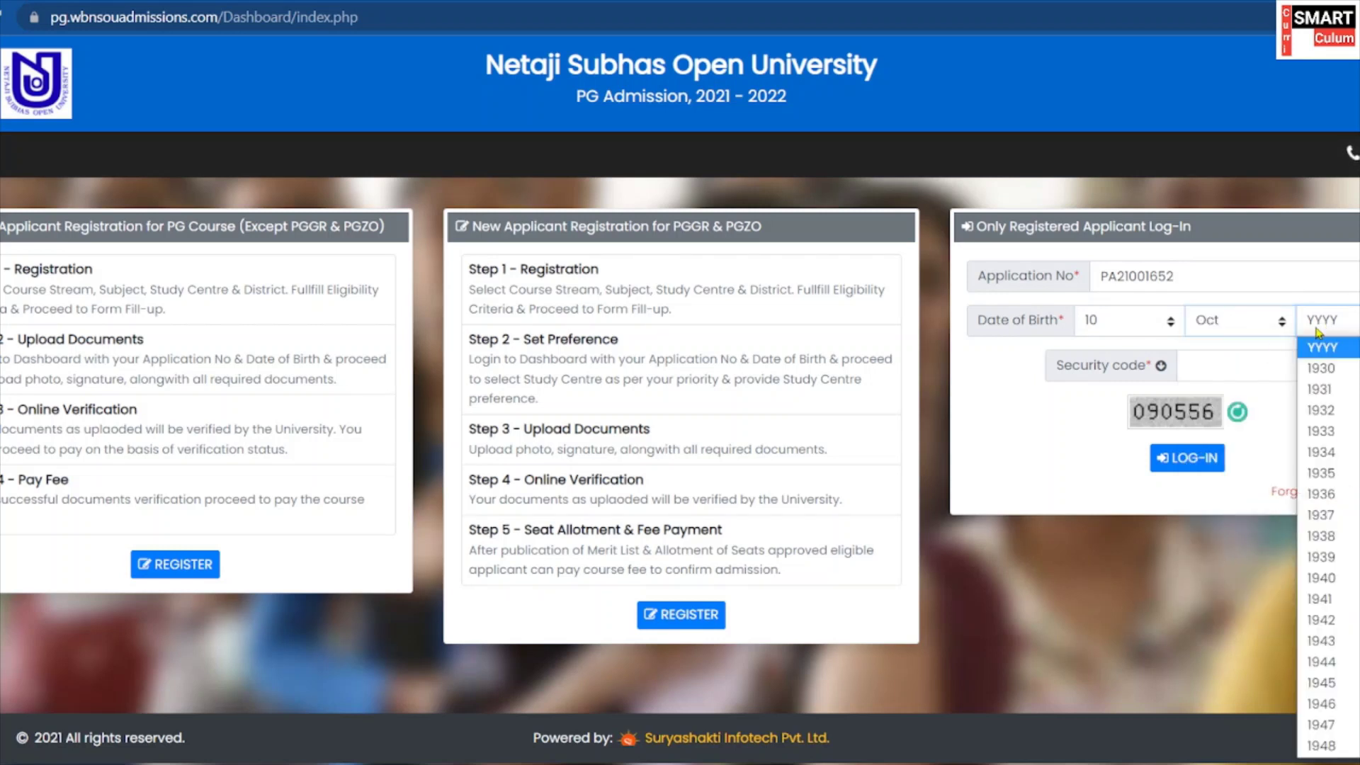
{"action": "left_click", "coordinate": [1310, 333]}
{"action": "left_click", "coordinate": [1332, 328]}
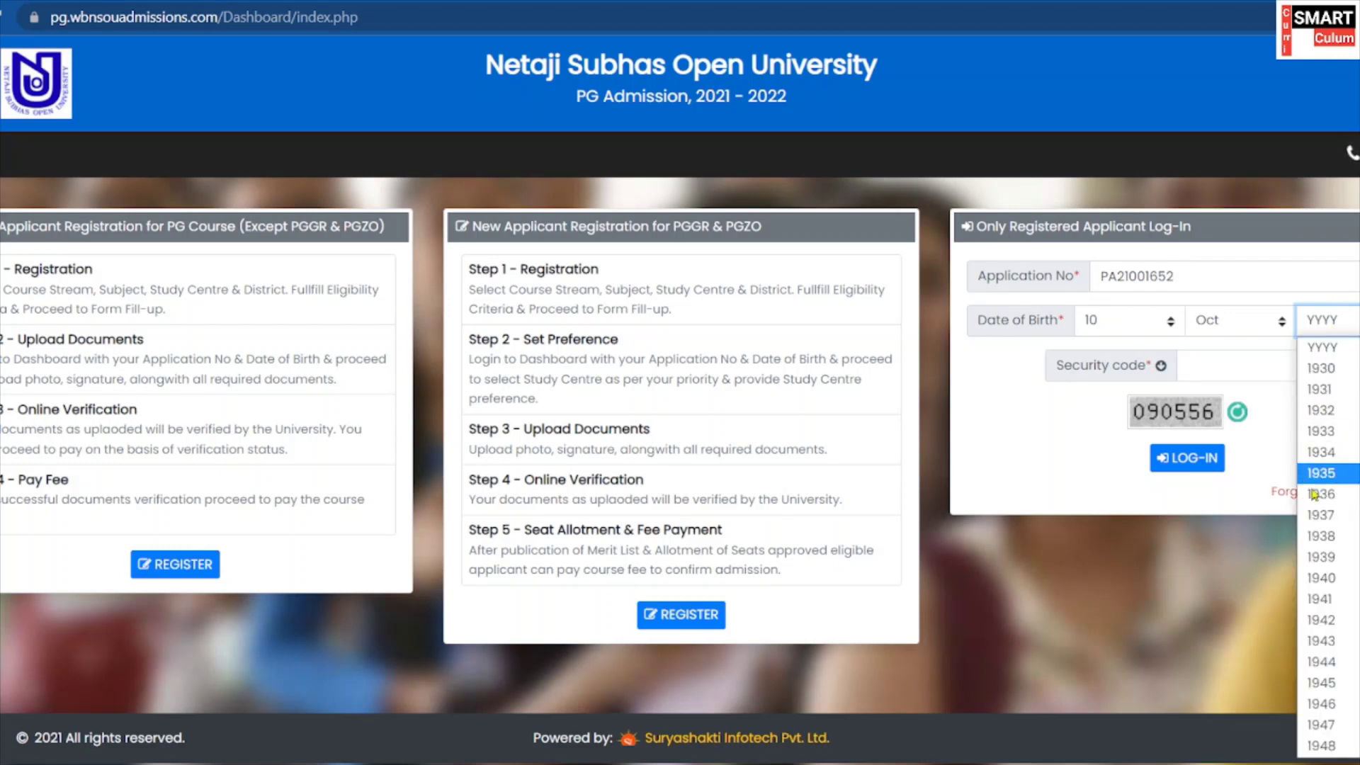
{"action": "scroll", "coordinate": [1328, 425], "scroll_direction": "up", "scroll_amount": 10}
{"action": "left_click", "coordinate": [1332, 333]}
{"action": "left_click", "coordinate": [1333, 336]}
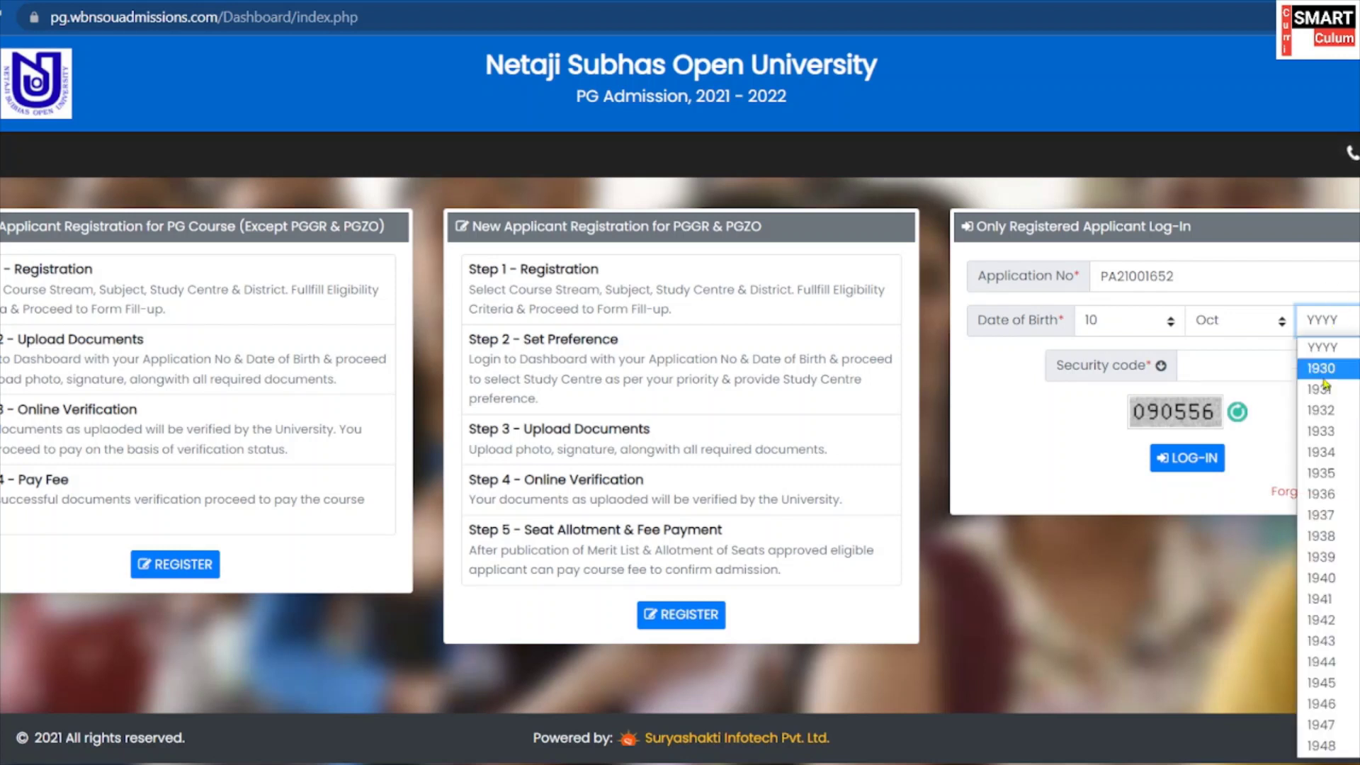
{"action": "scroll", "coordinate": [1318, 616], "scroll_direction": "down", "scroll_amount": 20}
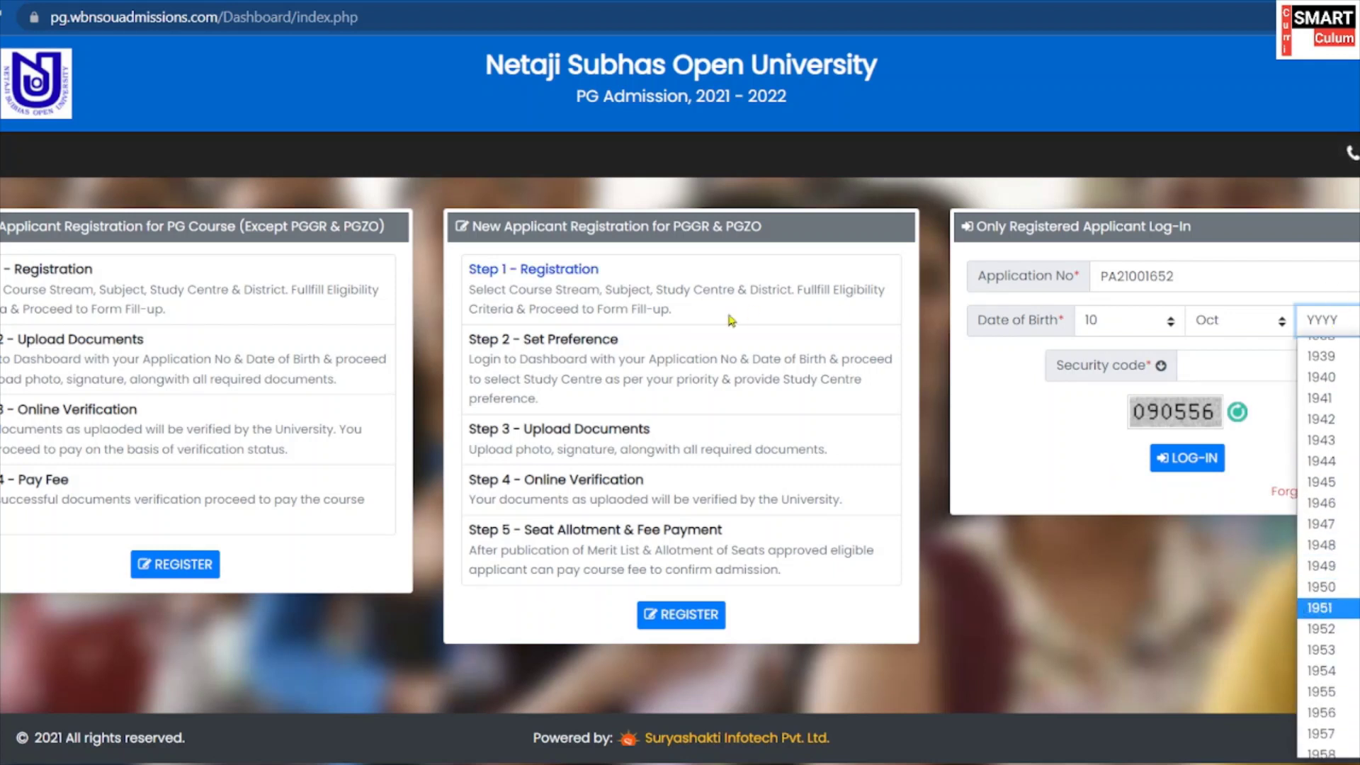
{"action": "scroll", "coordinate": [1318, 616], "scroll_direction": "down", "scroll_amount": 2}
{"action": "scroll", "coordinate": [1296, 611], "scroll_direction": "down", "scroll_amount": 7}
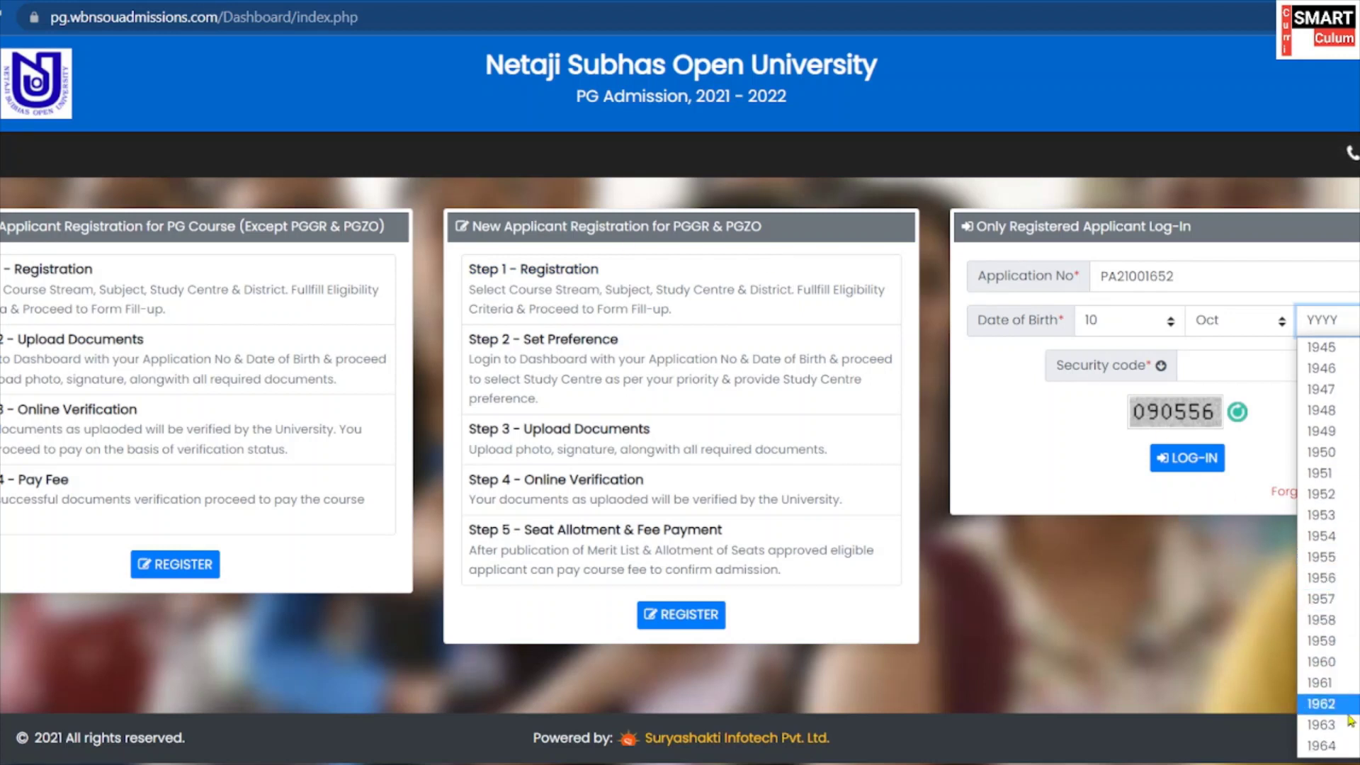
{"action": "scroll", "coordinate": [1319, 680], "scroll_direction": "down", "scroll_amount": 6}
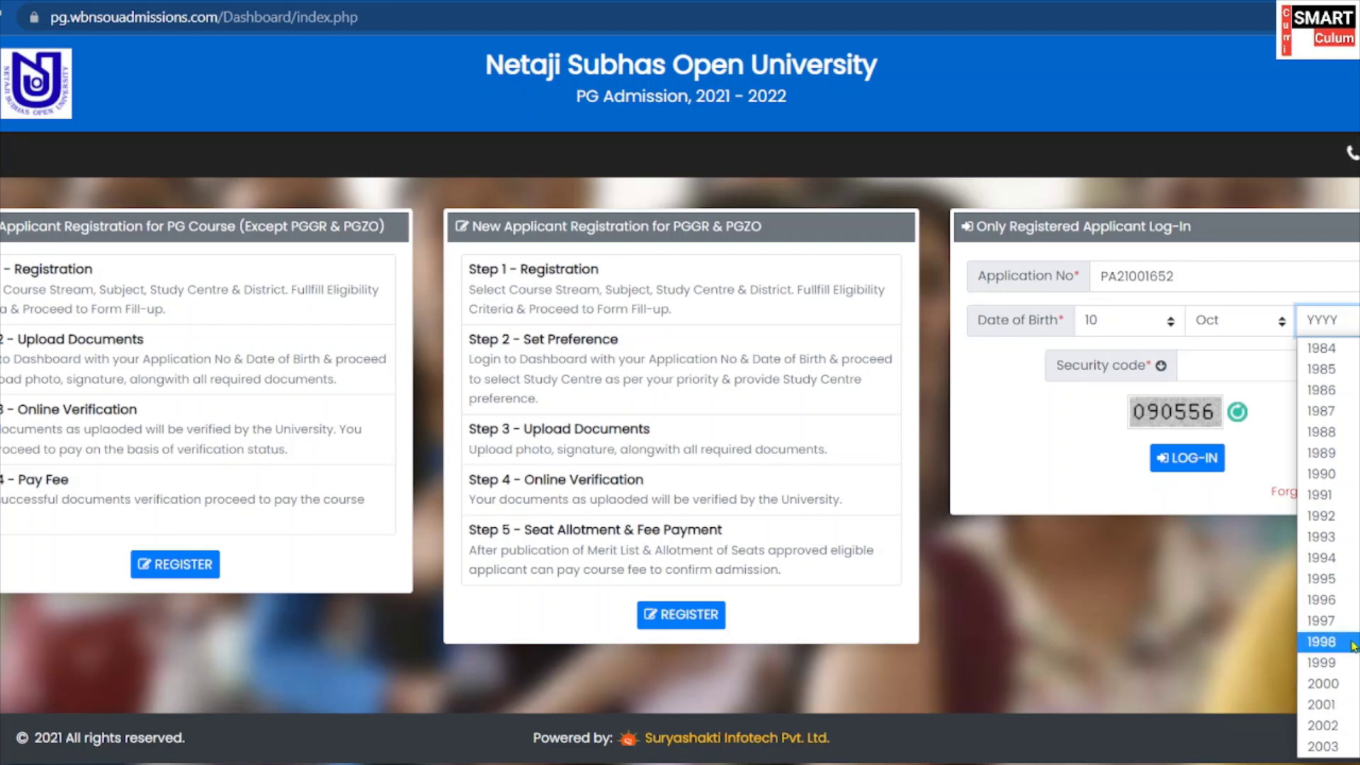
{"action": "key", "text": "Escape"}
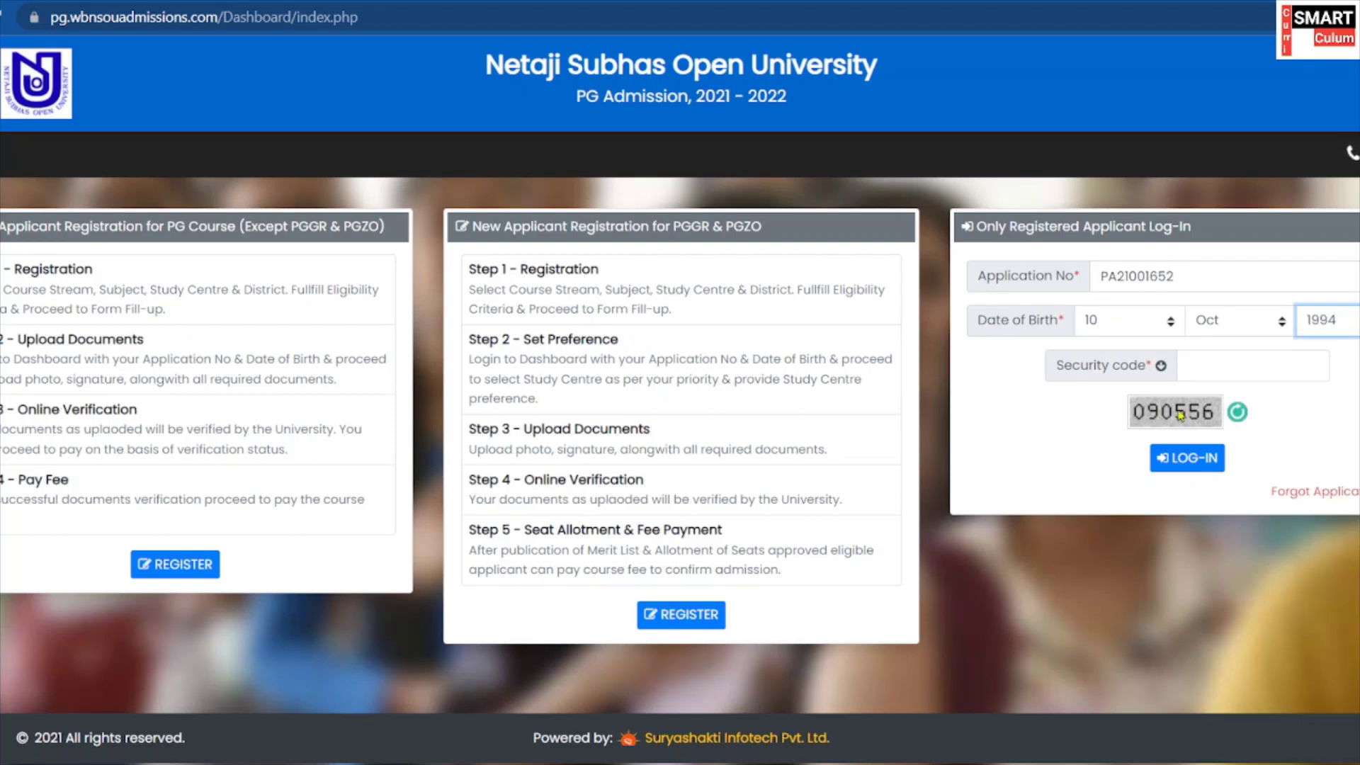
Enter the shown security code and log in.
{"action": "left_click", "coordinate": [1236, 362]}
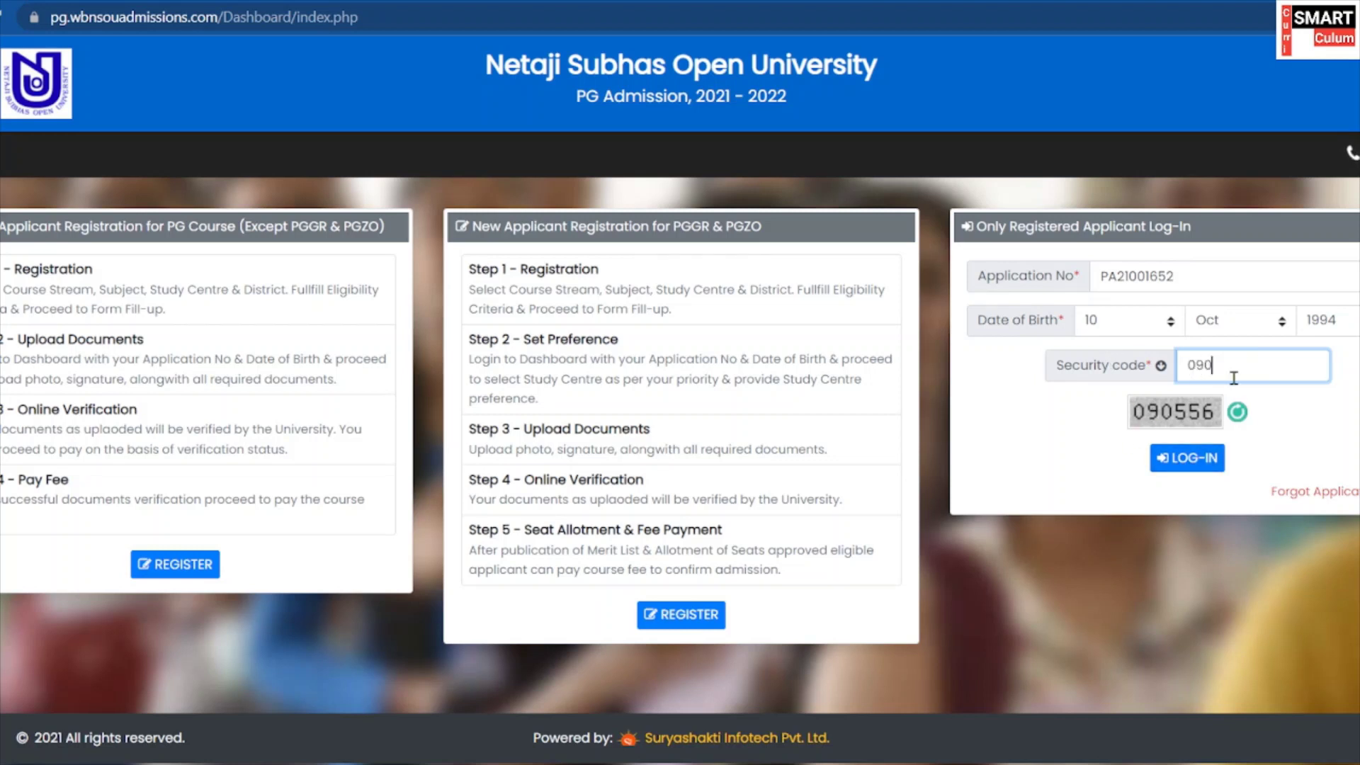
{"action": "type", "text": "090556"}
{"action": "left_click", "coordinate": [1194, 460]}
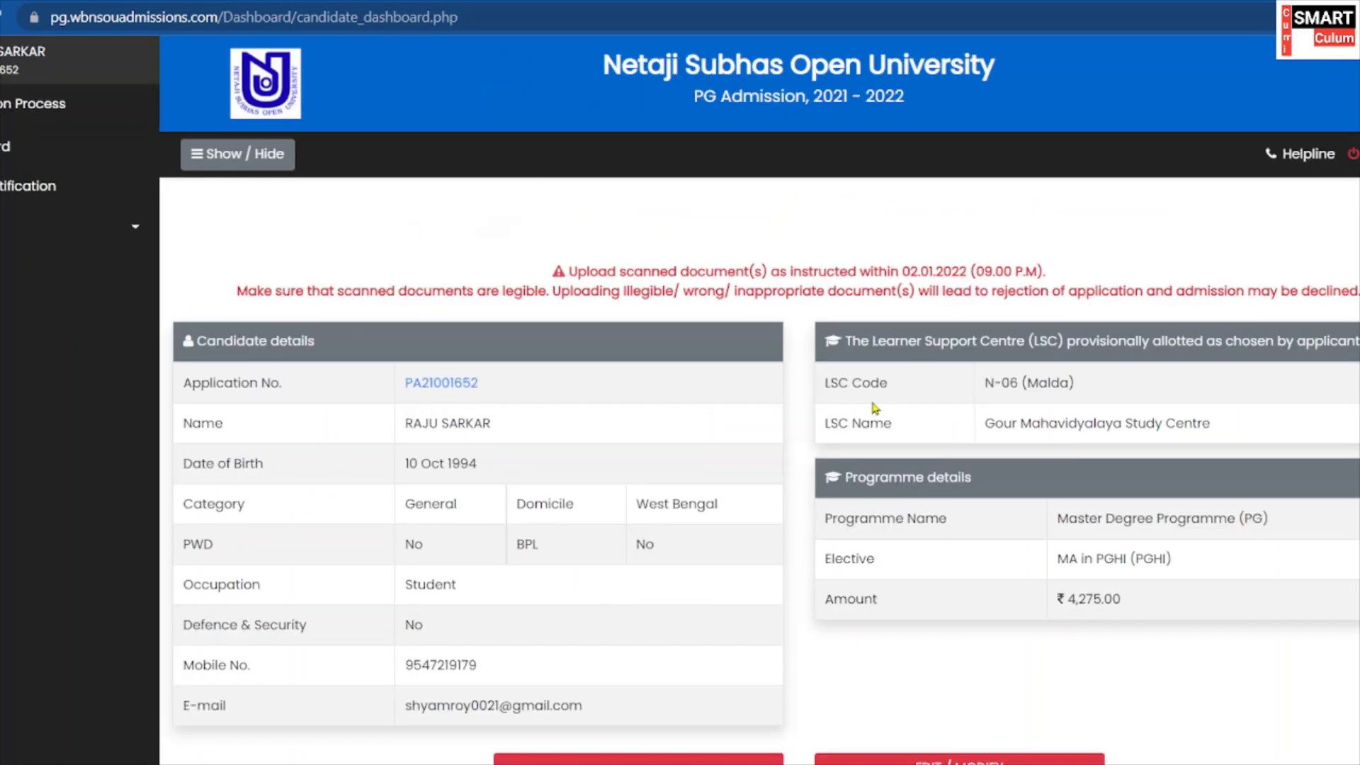
Review the dashboard's candidate details and MA in PGHI, then go to Upload Document.
{"action": "scroll", "coordinate": [557, 385], "scroll_direction": "down", "scroll_amount": 2}
{"action": "scroll", "coordinate": [557, 384], "scroll_direction": "up", "scroll_amount": 2}
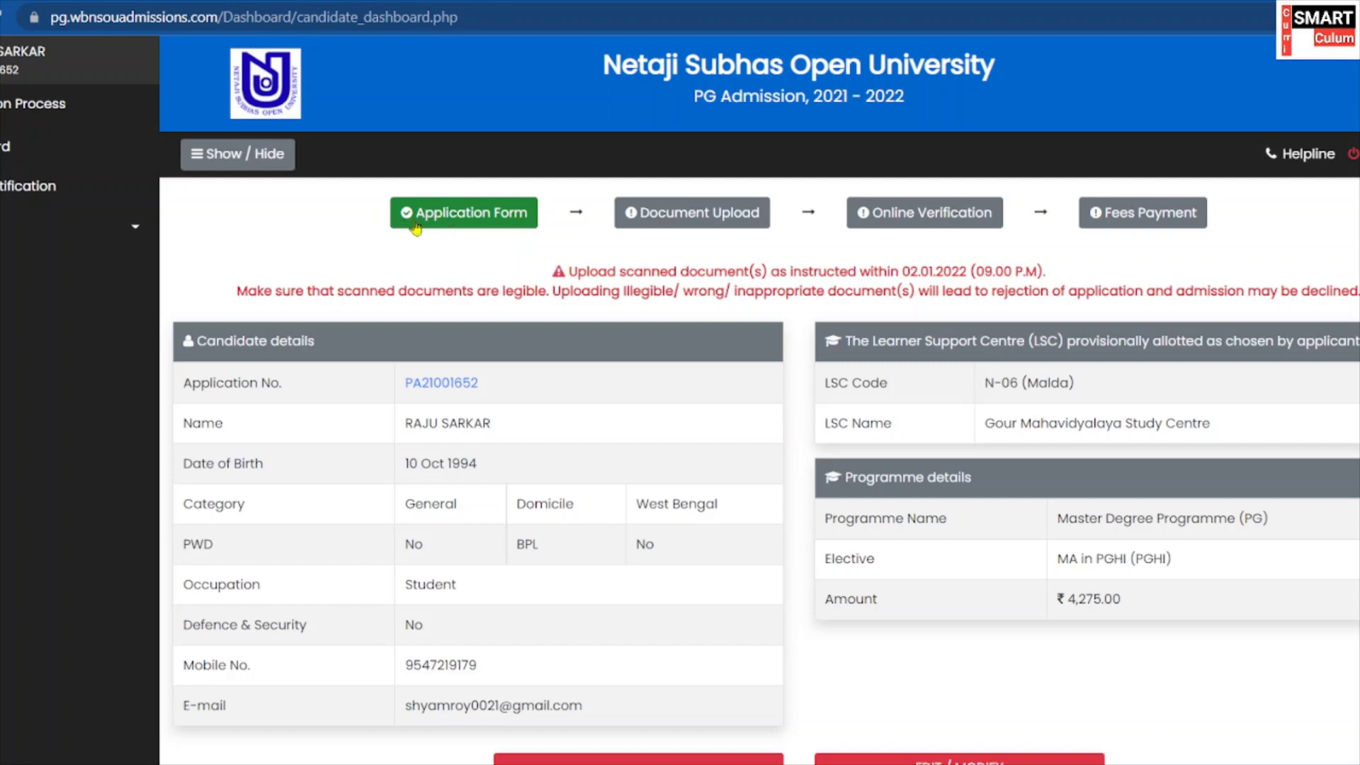
{"action": "scroll", "coordinate": [679, 219], "scroll_direction": "down", "scroll_amount": 2}
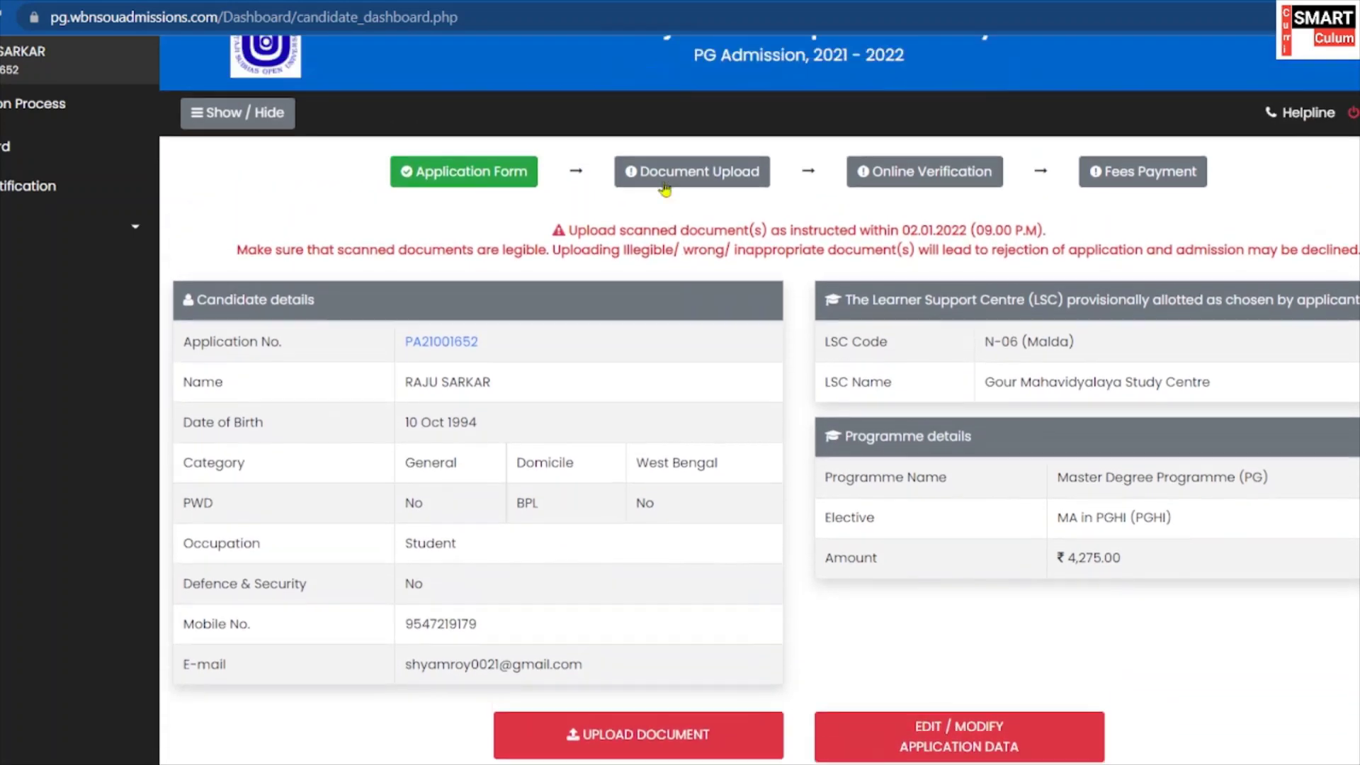
{"action": "scroll", "coordinate": [664, 187], "scroll_direction": "up", "scroll_amount": 1}
{"action": "scroll", "coordinate": [656, 224], "scroll_direction": "down", "scroll_amount": 1}
{"action": "scroll", "coordinate": [848, 185], "scroll_direction": "up", "scroll_amount": 1}
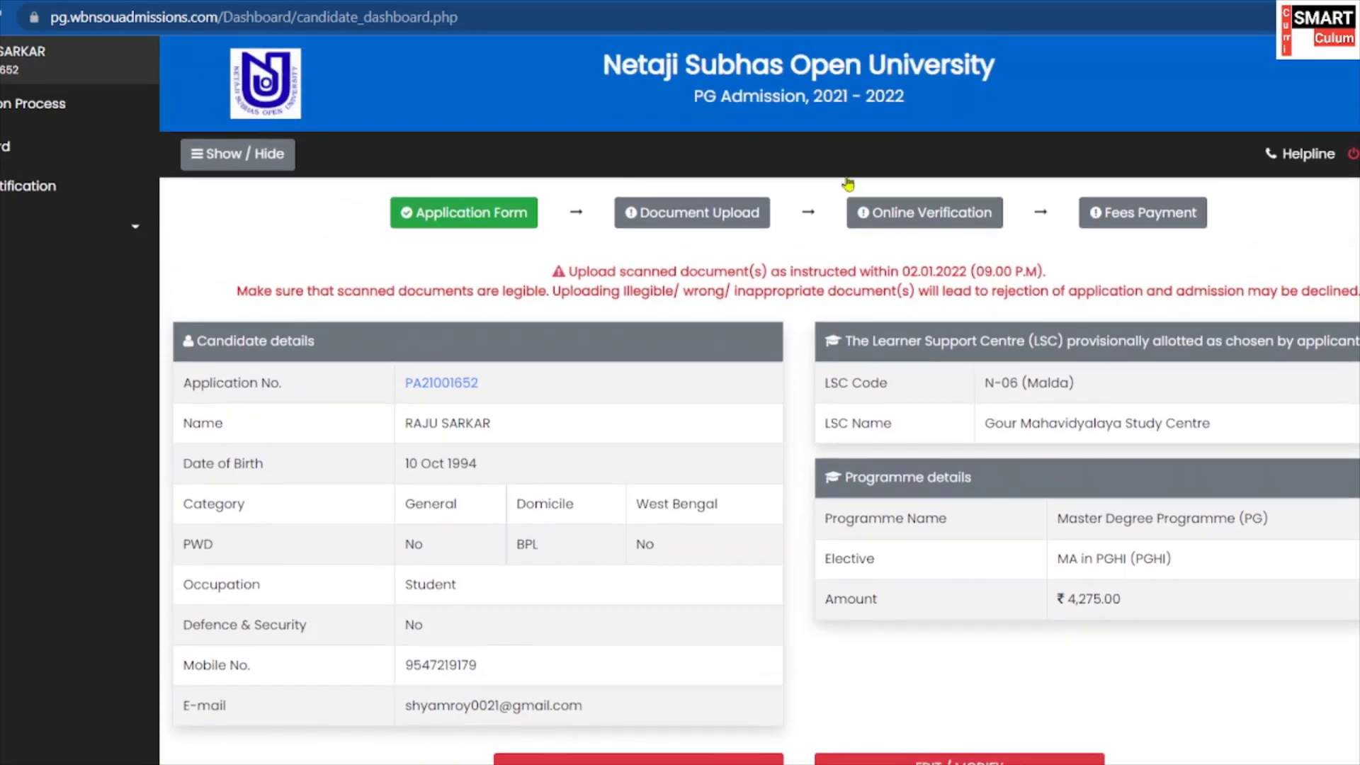
{"action": "scroll", "coordinate": [896, 247], "scroll_direction": "down", "scroll_amount": 3}
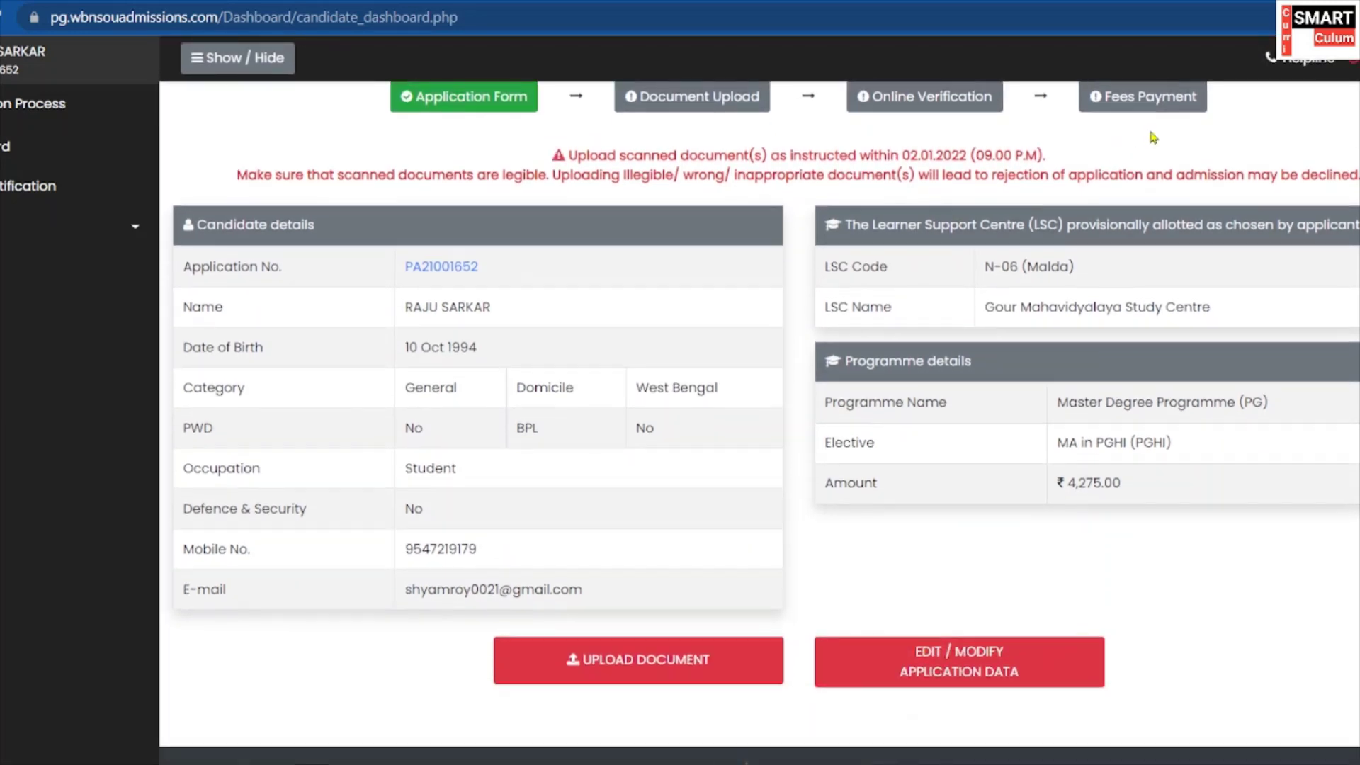
{"action": "scroll", "coordinate": [921, 284], "scroll_direction": "up", "scroll_amount": 1}
{"action": "scroll", "coordinate": [764, 478], "scroll_direction": "down", "scroll_amount": 1}
{"action": "scroll", "coordinate": [637, 447], "scroll_direction": "up", "scroll_amount": 1}
{"action": "scroll", "coordinate": [464, 372], "scroll_direction": "up", "scroll_amount": 1}
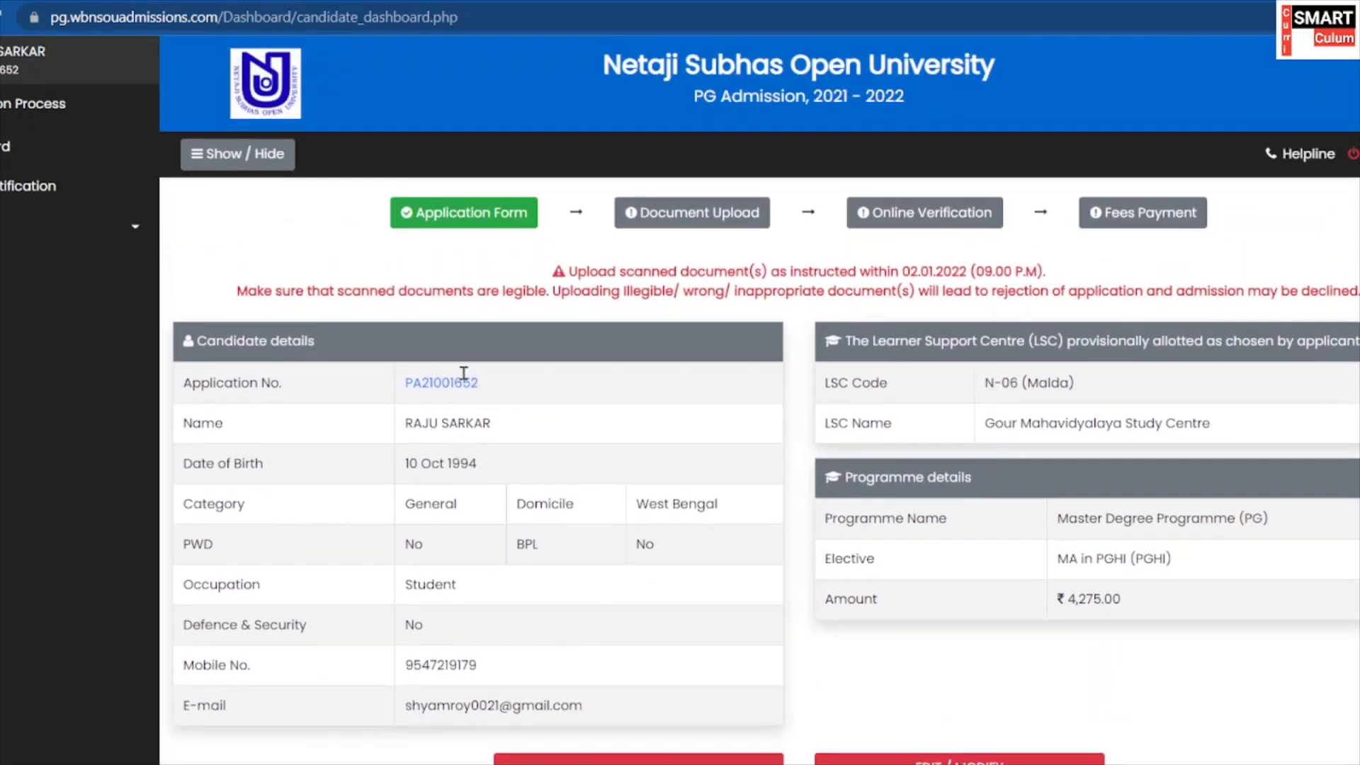
{"action": "scroll", "coordinate": [463, 371], "scroll_direction": "down", "scroll_amount": 2}
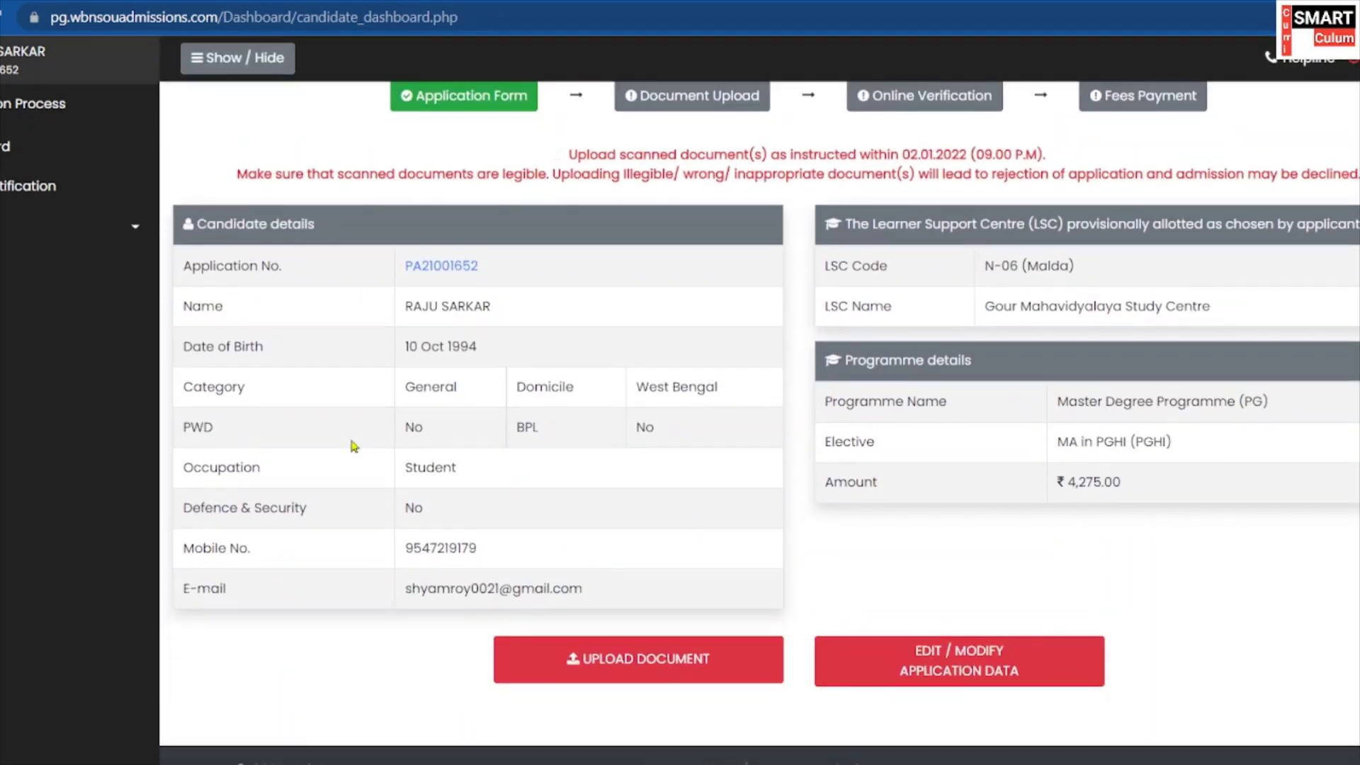
{"action": "left_click", "coordinate": [606, 660]}
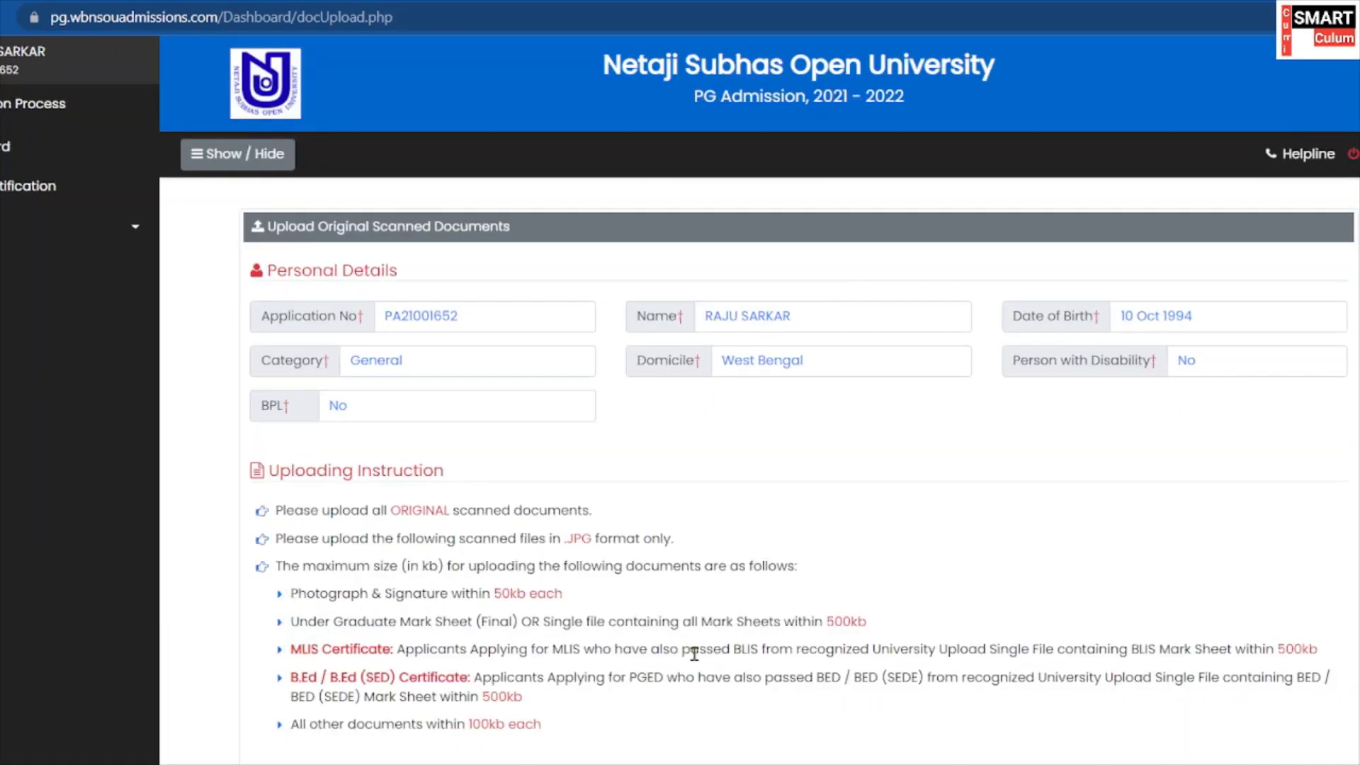
{"action": "scroll", "coordinate": [849, 531], "scroll_direction": "down", "scroll_amount": 2}
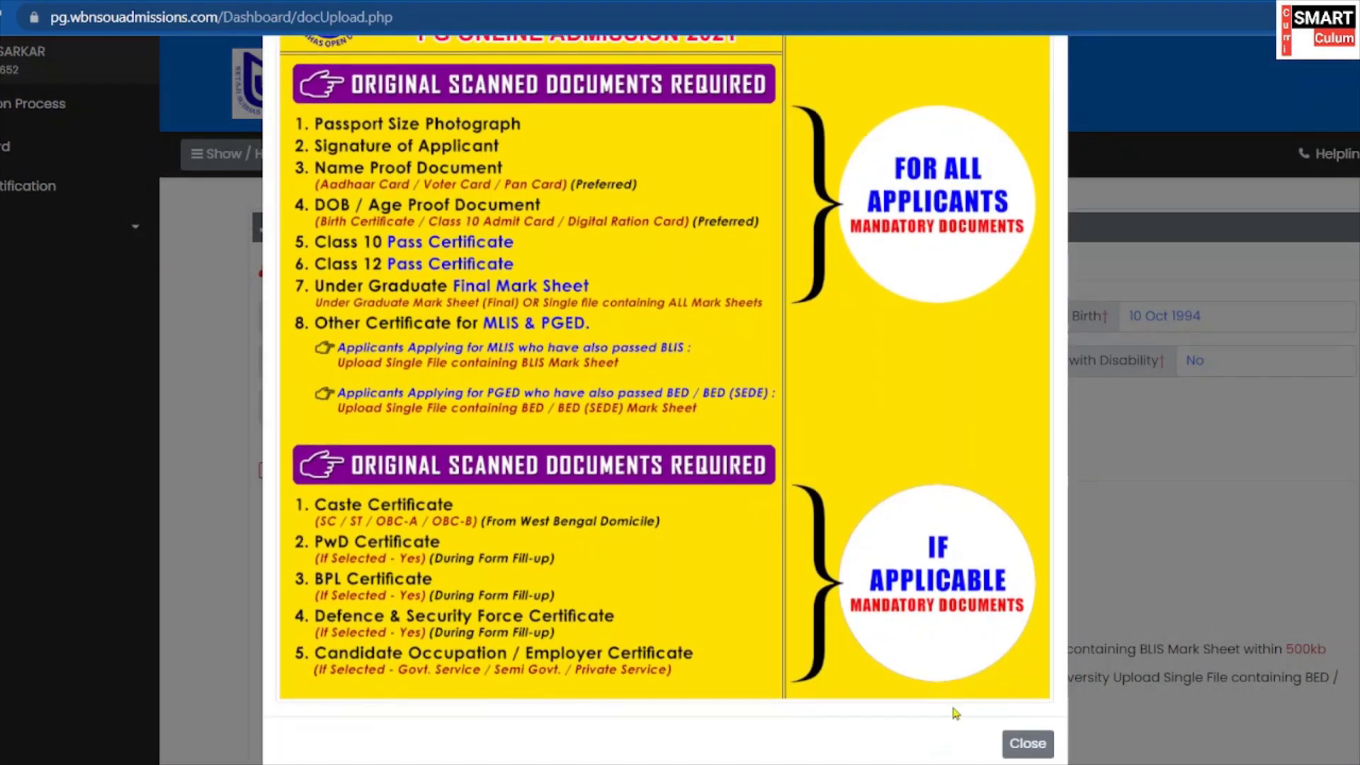
{"action": "left_click", "coordinate": [1025, 743]}
{"action": "scroll", "coordinate": [652, 486], "scroll_direction": "down", "scroll_amount": 3}
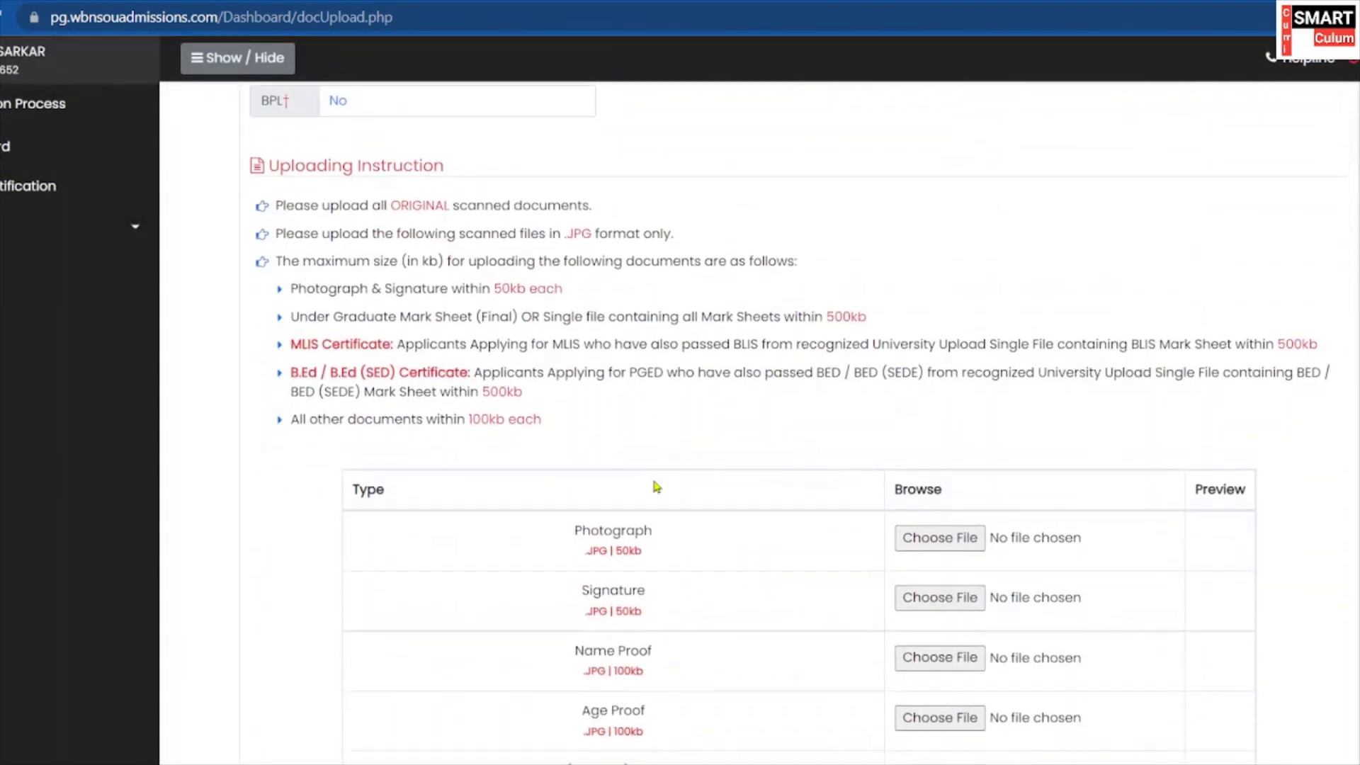
{"action": "scroll", "coordinate": [654, 486], "scroll_direction": "down", "scroll_amount": 2}
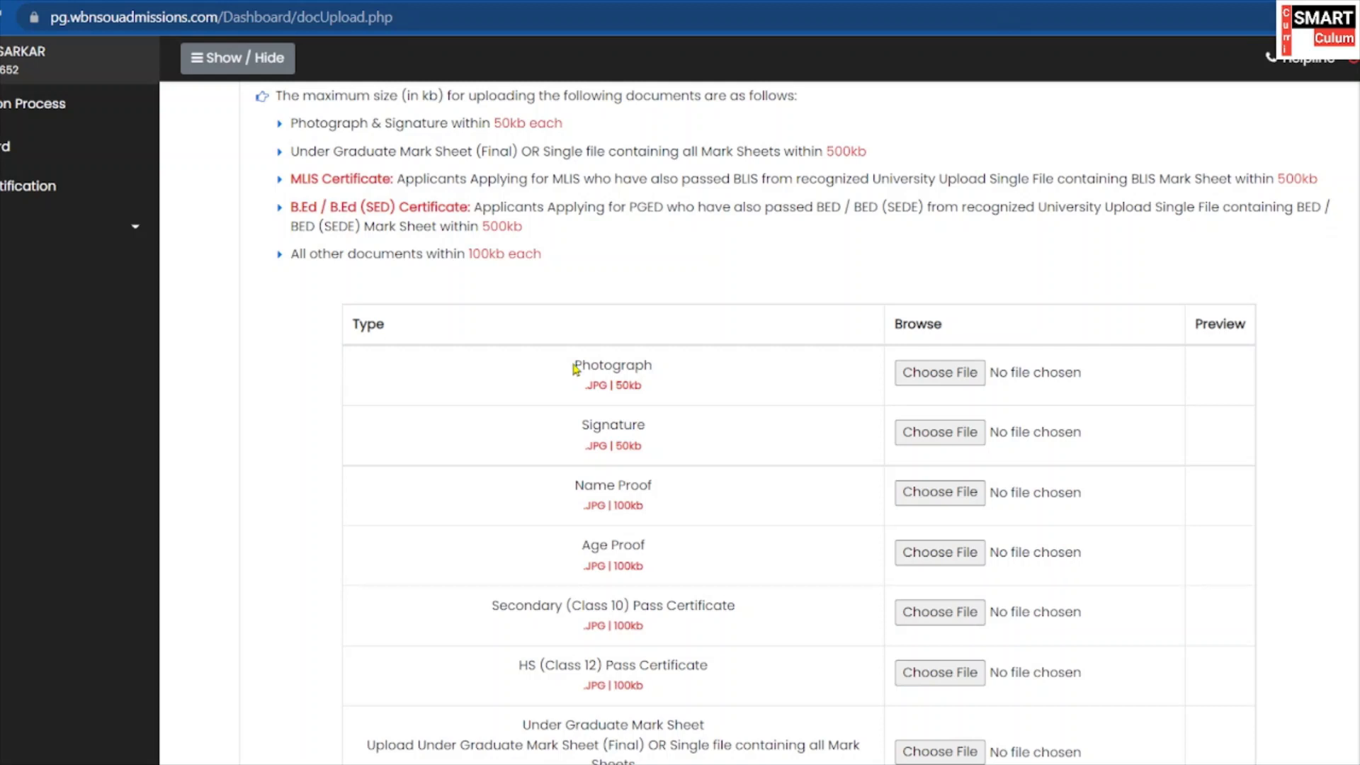
{"action": "left_click_drag", "start_coordinate": [573, 367], "coordinate": [678, 366]}
{"action": "scroll", "coordinate": [637, 368], "scroll_direction": "down", "scroll_amount": 1}
{"action": "left_click_drag", "start_coordinate": [564, 388], "coordinate": [682, 389]}
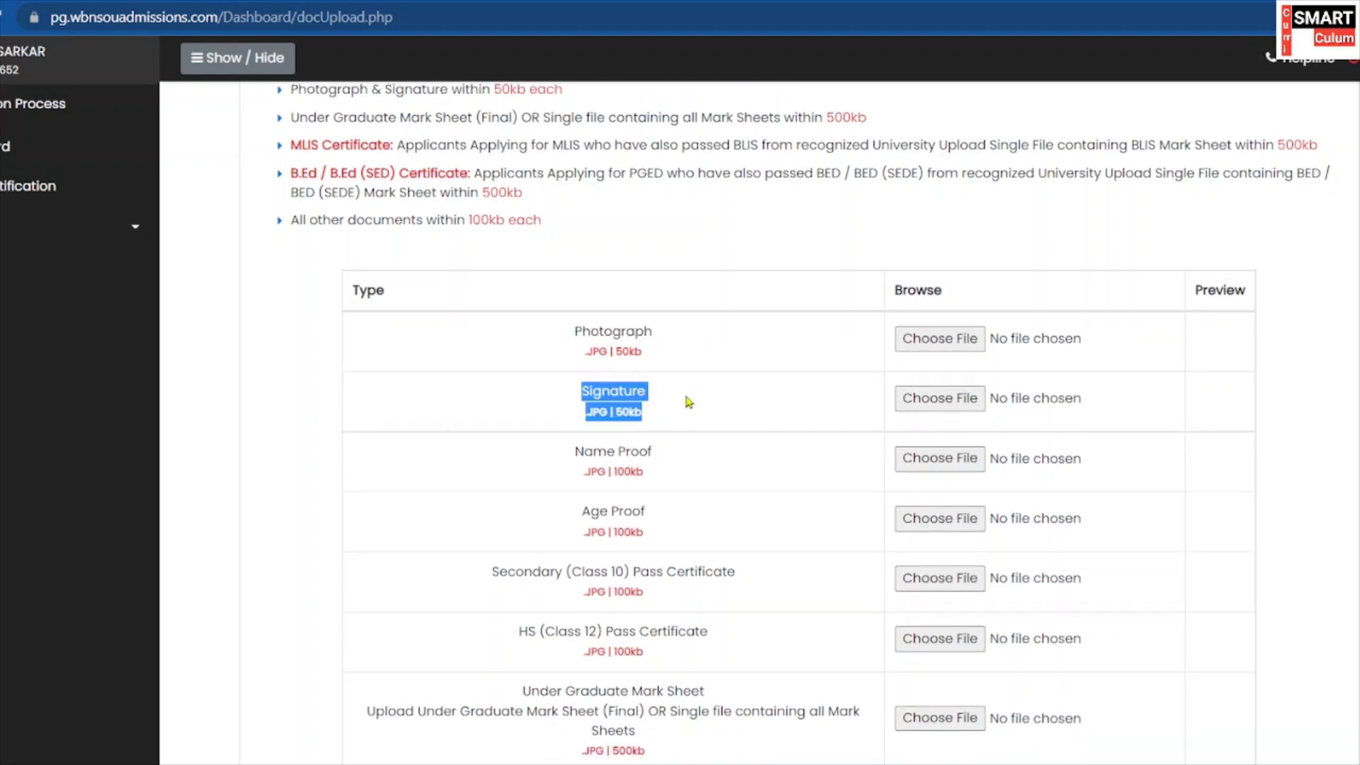
{"action": "scroll", "coordinate": [682, 389], "scroll_direction": "down", "scroll_amount": 2}
{"action": "mouse_move", "coordinate": [570, 386]}
{"action": "left_mouse_down"}
{"action": "mouse_move", "coordinate": [724, 383]}
{"action": "mouse_move", "coordinate": [680, 391]}
{"action": "left_mouse_up"}
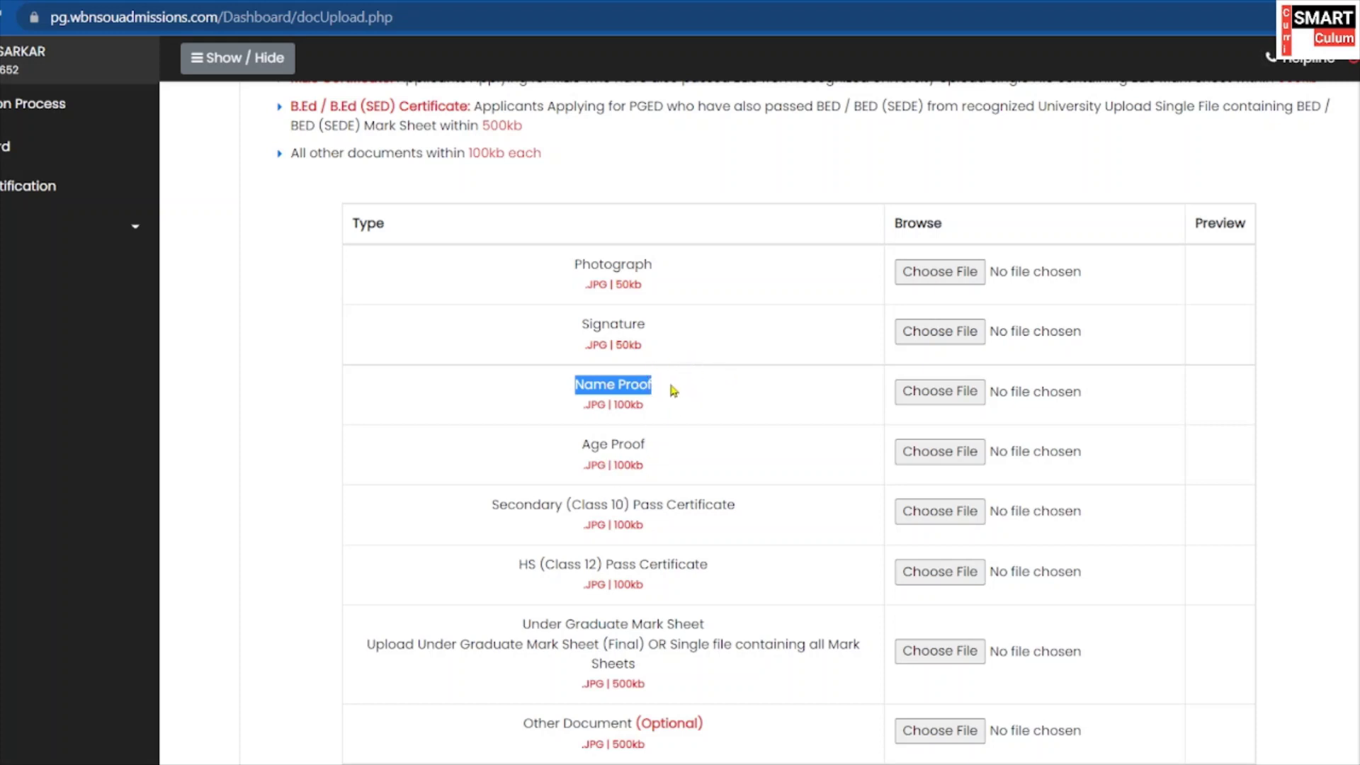
{"action": "left_click", "coordinate": [740, 385]}
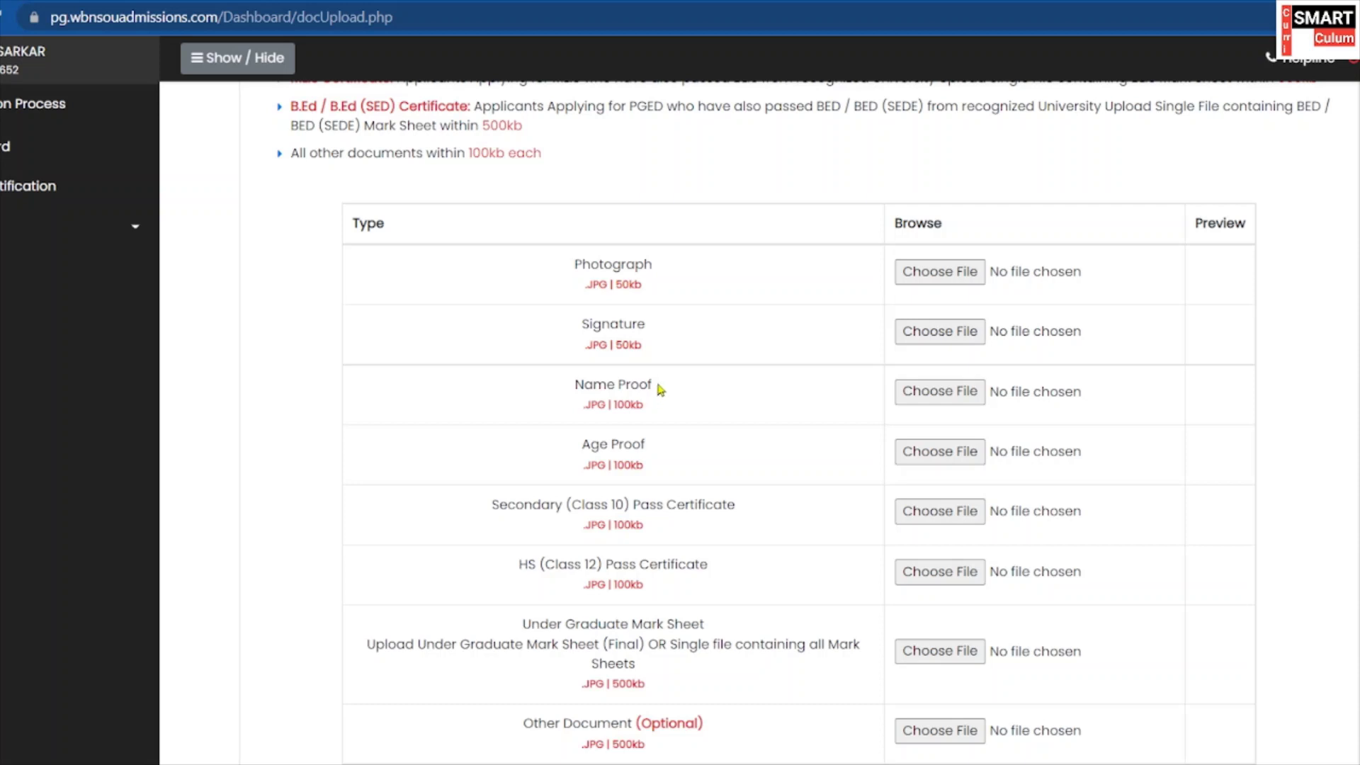
{"action": "mouse_move", "coordinate": [658, 390]}
{"action": "left_mouse_down"}
{"action": "mouse_move", "coordinate": [655, 283]}
{"action": "mouse_move", "coordinate": [606, 325]}
{"action": "left_mouse_up"}
{"action": "left_click", "coordinate": [745, 361]}
{"action": "left_click_drag", "start_coordinate": [664, 391], "coordinate": [745, 139]}
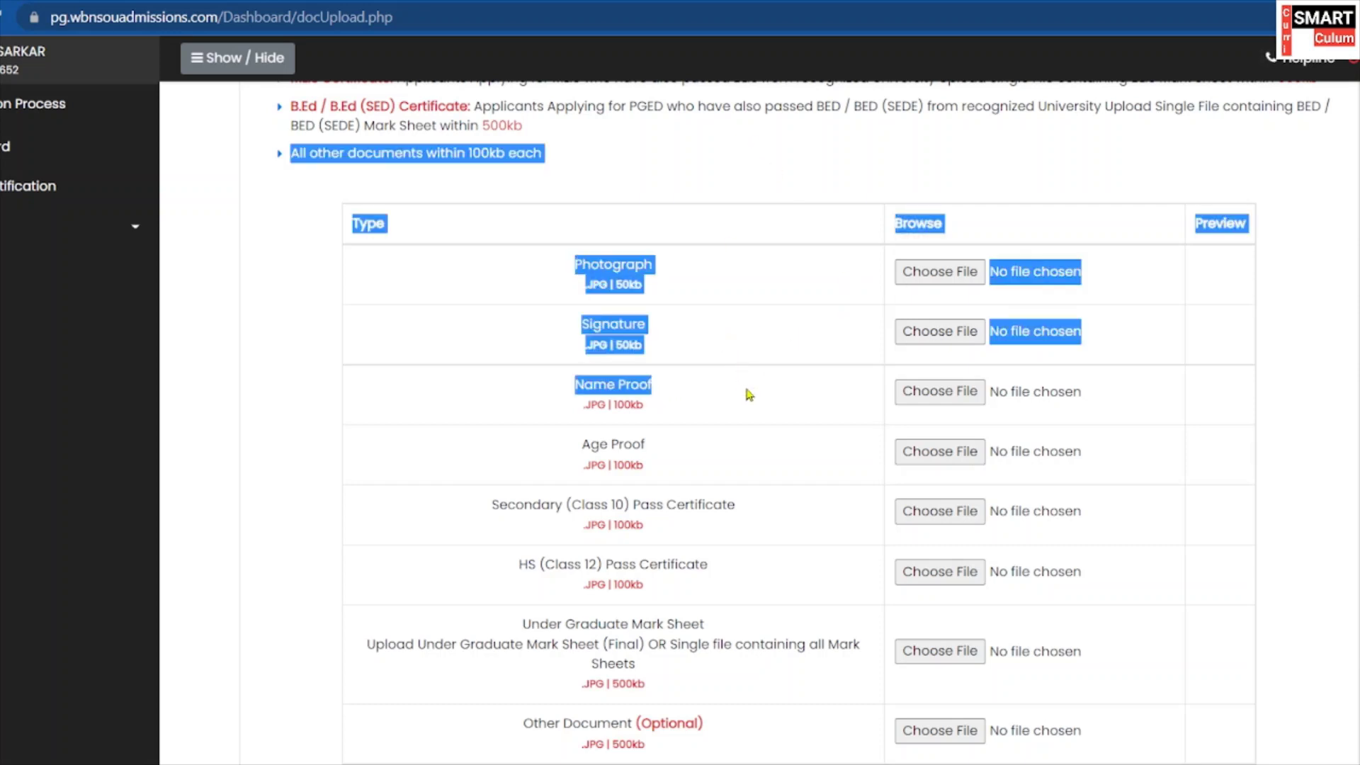
{"action": "left_click", "coordinate": [679, 391]}
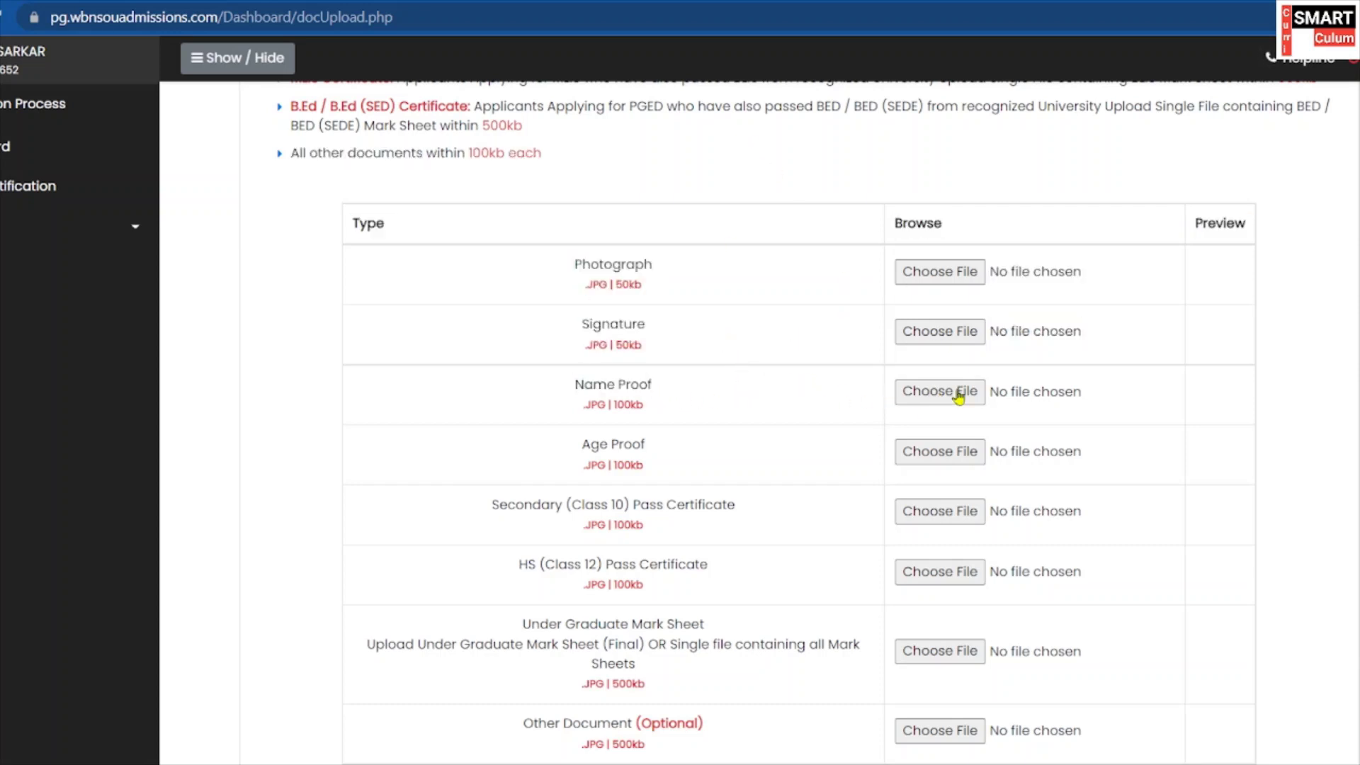
{"action": "scroll", "coordinate": [617, 432], "scroll_direction": "down", "scroll_amount": 1}
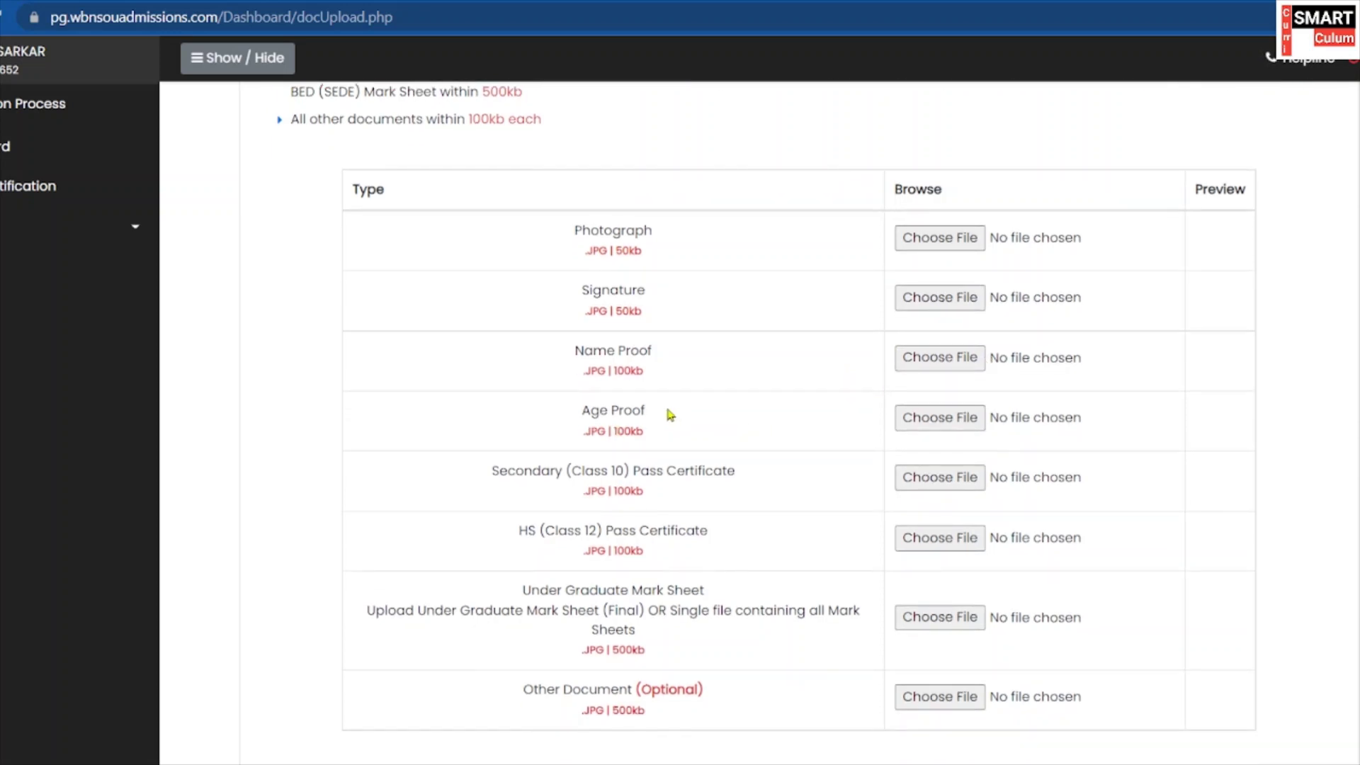
{"action": "left_click_drag", "start_coordinate": [670, 415], "coordinate": [577, 416]}
{"action": "scroll", "coordinate": [798, 415], "scroll_direction": "down", "scroll_amount": 1}
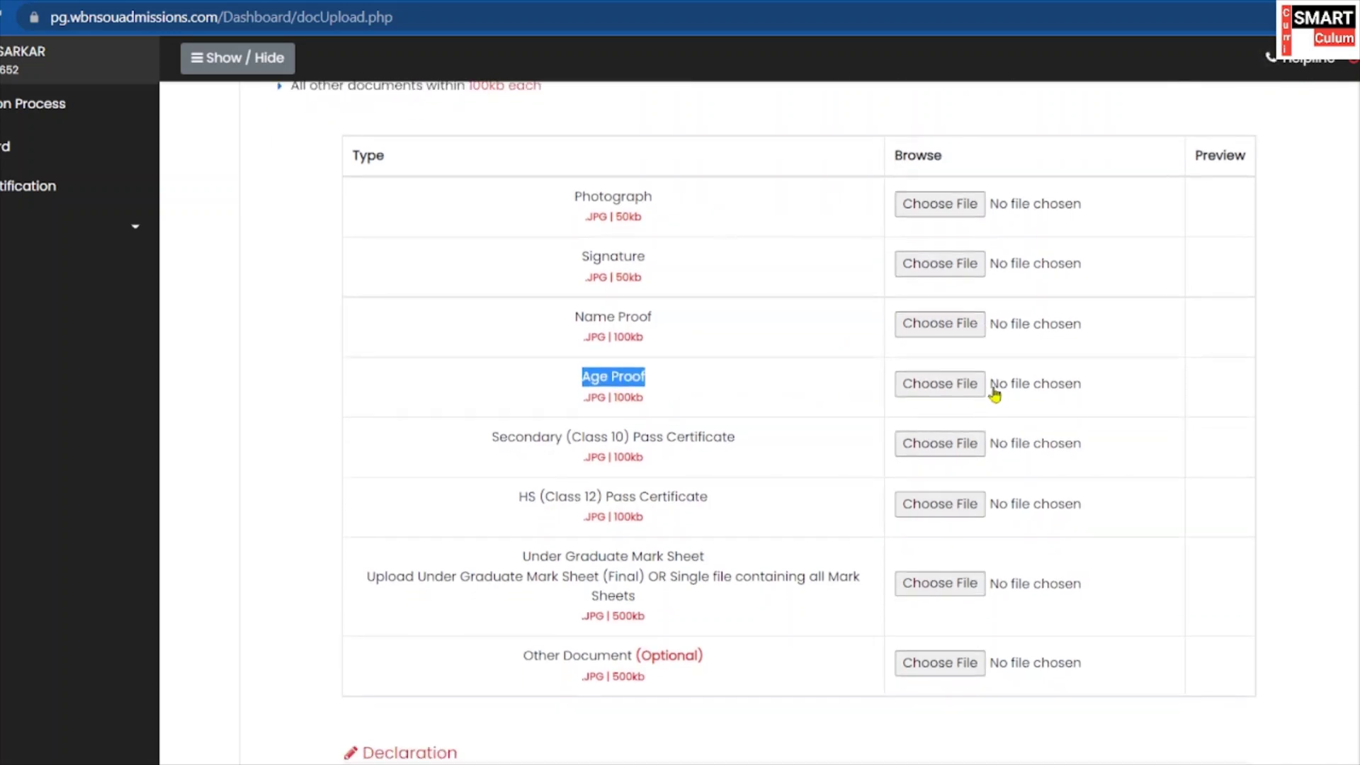
{"action": "scroll", "coordinate": [708, 425], "scroll_direction": "down", "scroll_amount": 1}
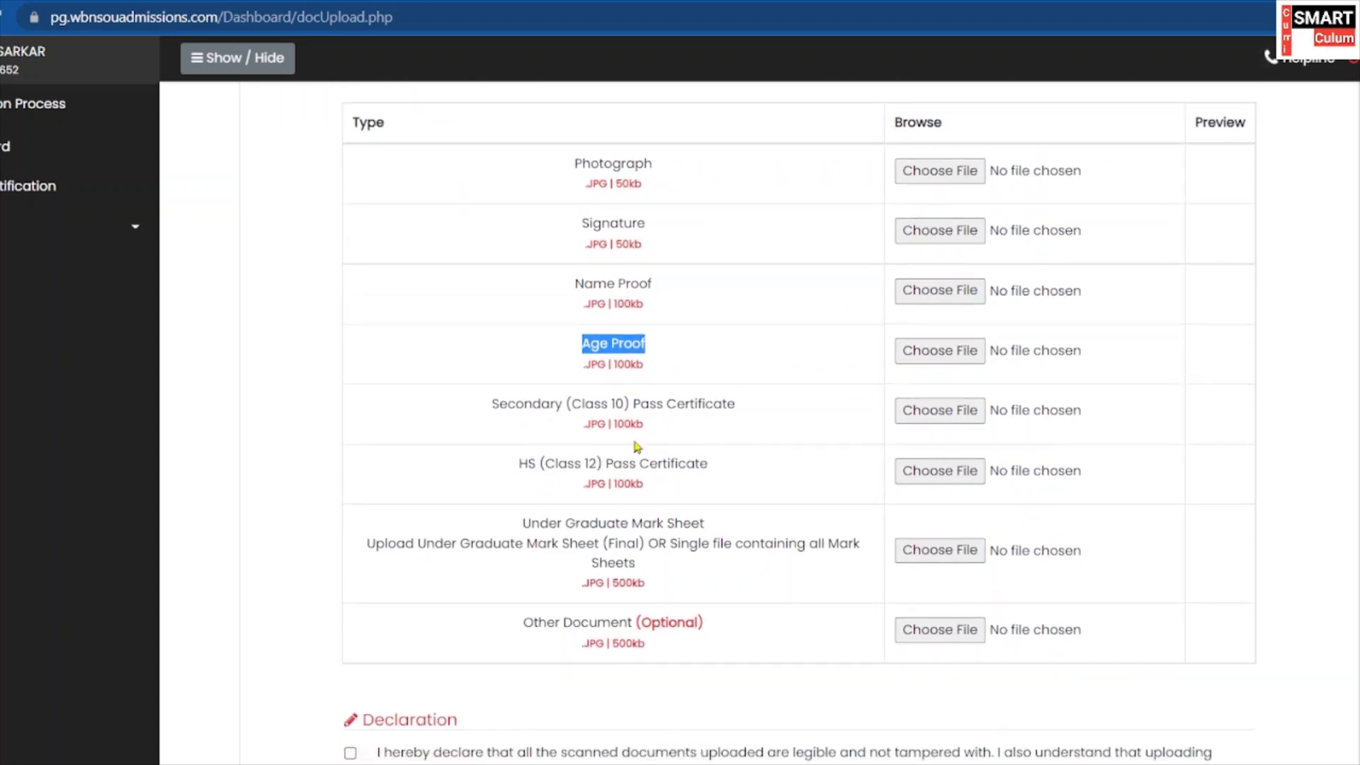
{"action": "left_click", "coordinate": [500, 438]}
{"action": "left_click_drag", "start_coordinate": [743, 404], "coordinate": [696, 433]}
{"action": "scroll", "coordinate": [643, 454], "scroll_direction": "down", "scroll_amount": 1}
{"action": "scroll", "coordinate": [763, 472], "scroll_direction": "down", "scroll_amount": 1}
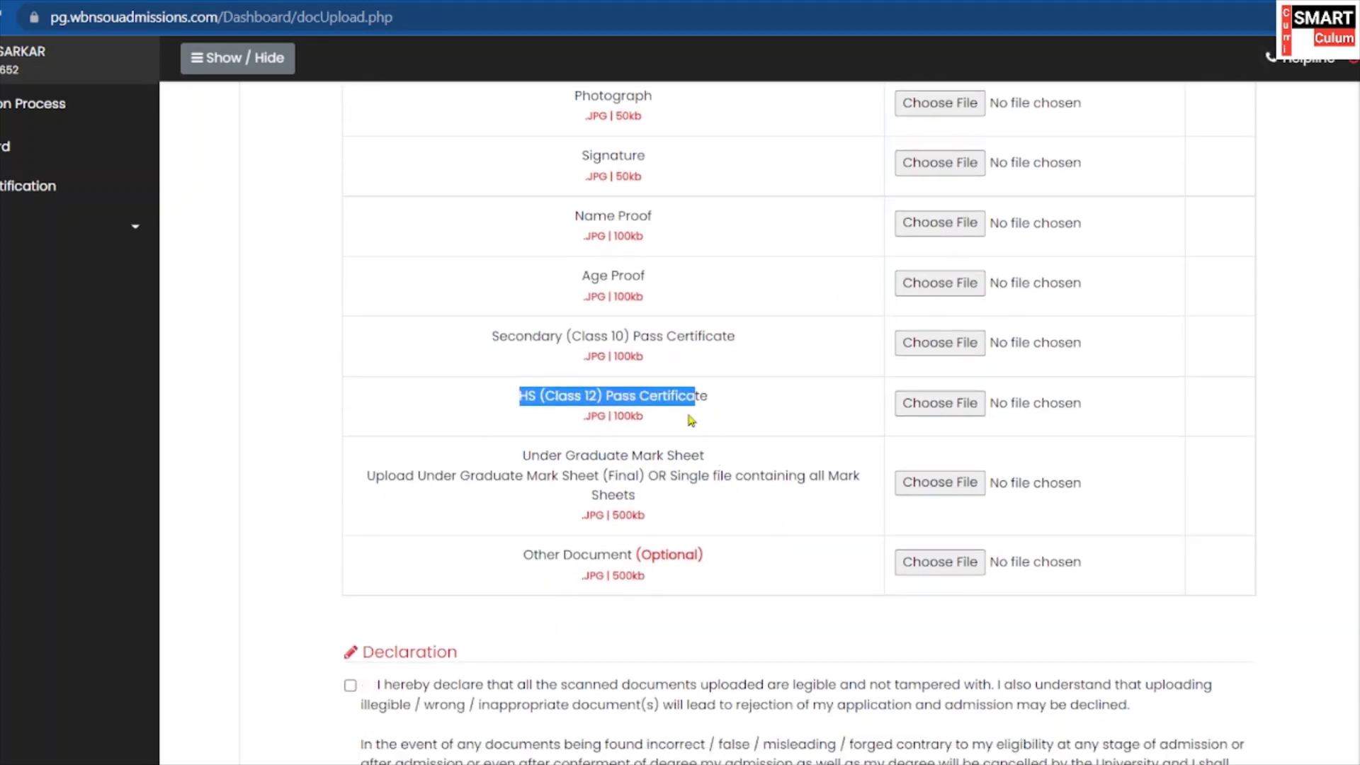
{"action": "left_click_drag", "start_coordinate": [510, 439], "coordinate": [445, 447]}
{"action": "scroll", "coordinate": [701, 560], "scroll_direction": "up", "scroll_amount": 1}
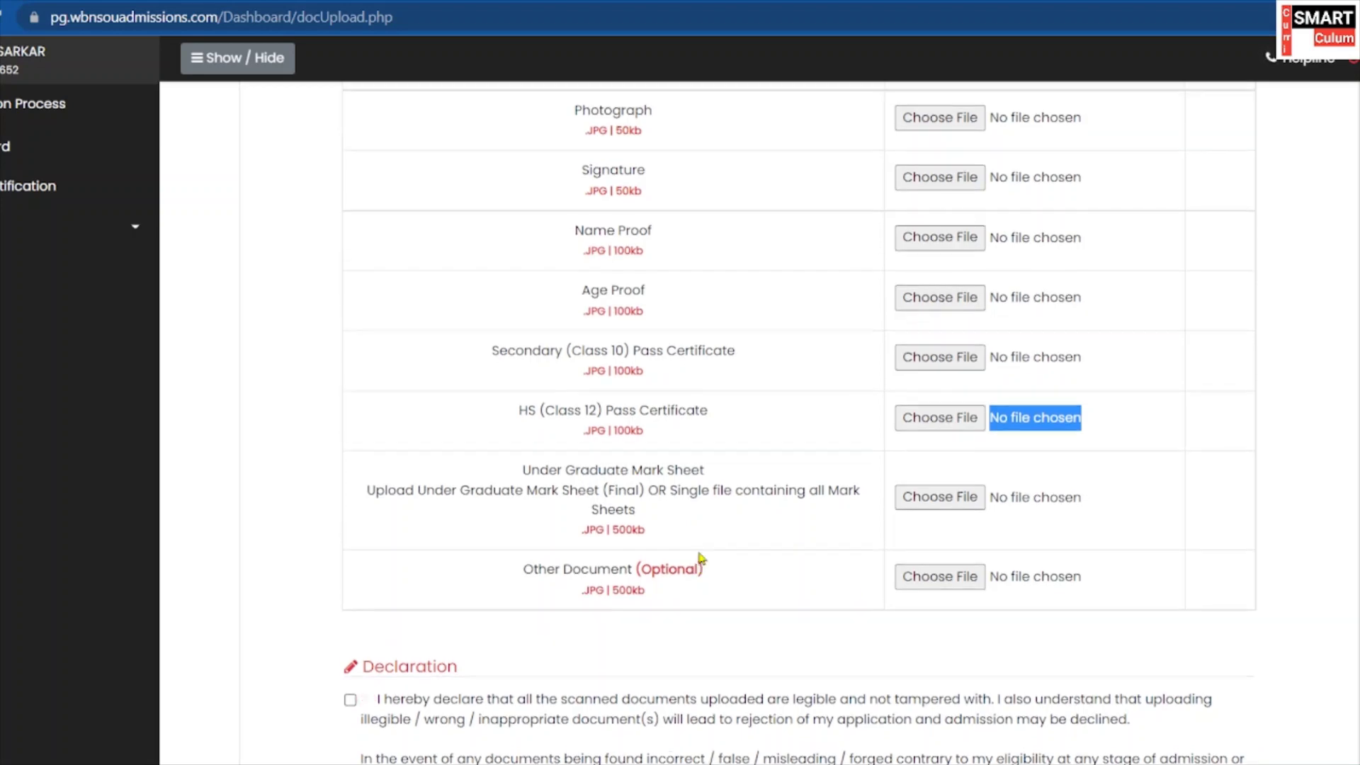
{"action": "scroll", "coordinate": [701, 560], "scroll_direction": "up", "scroll_amount": 15}
{"action": "scroll", "coordinate": [709, 544], "scroll_direction": "down", "scroll_amount": 3}
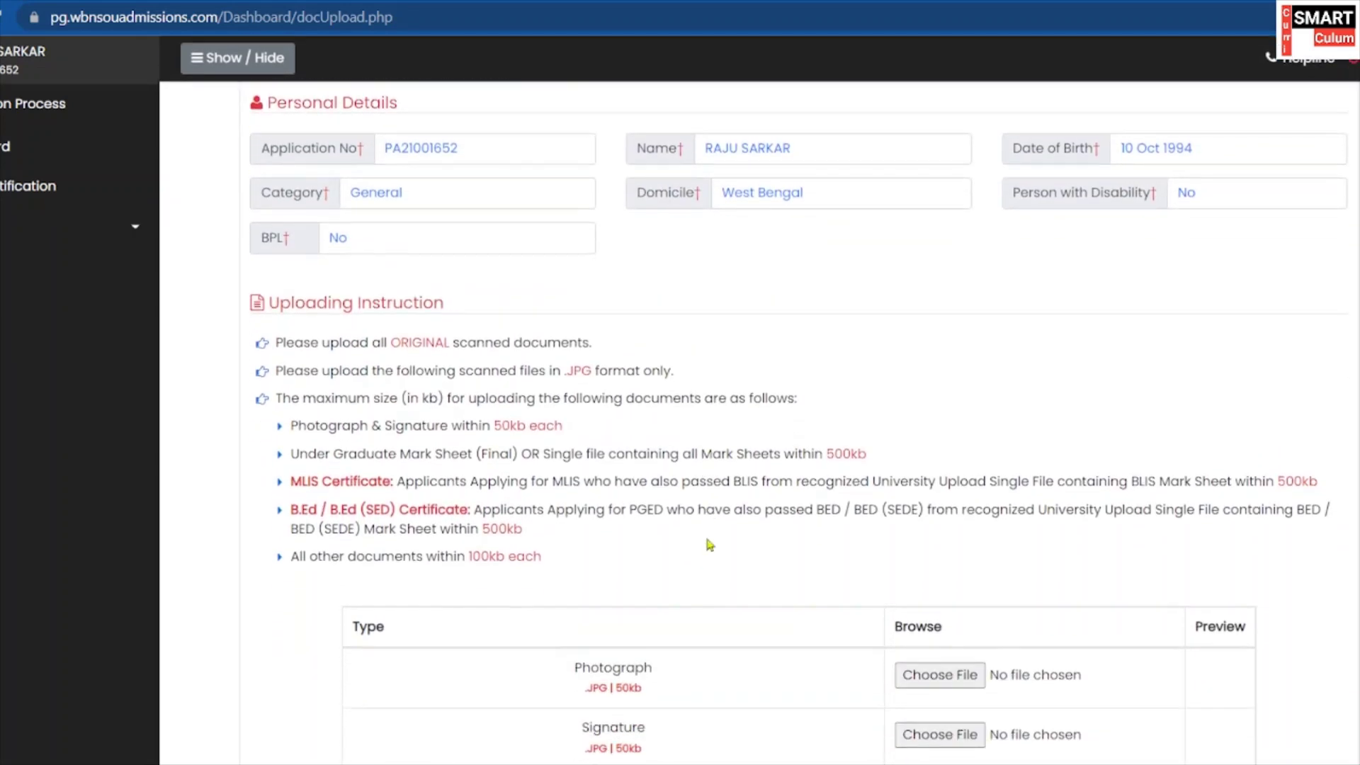
{"action": "scroll", "coordinate": [710, 544], "scroll_direction": "down", "scroll_amount": 10}
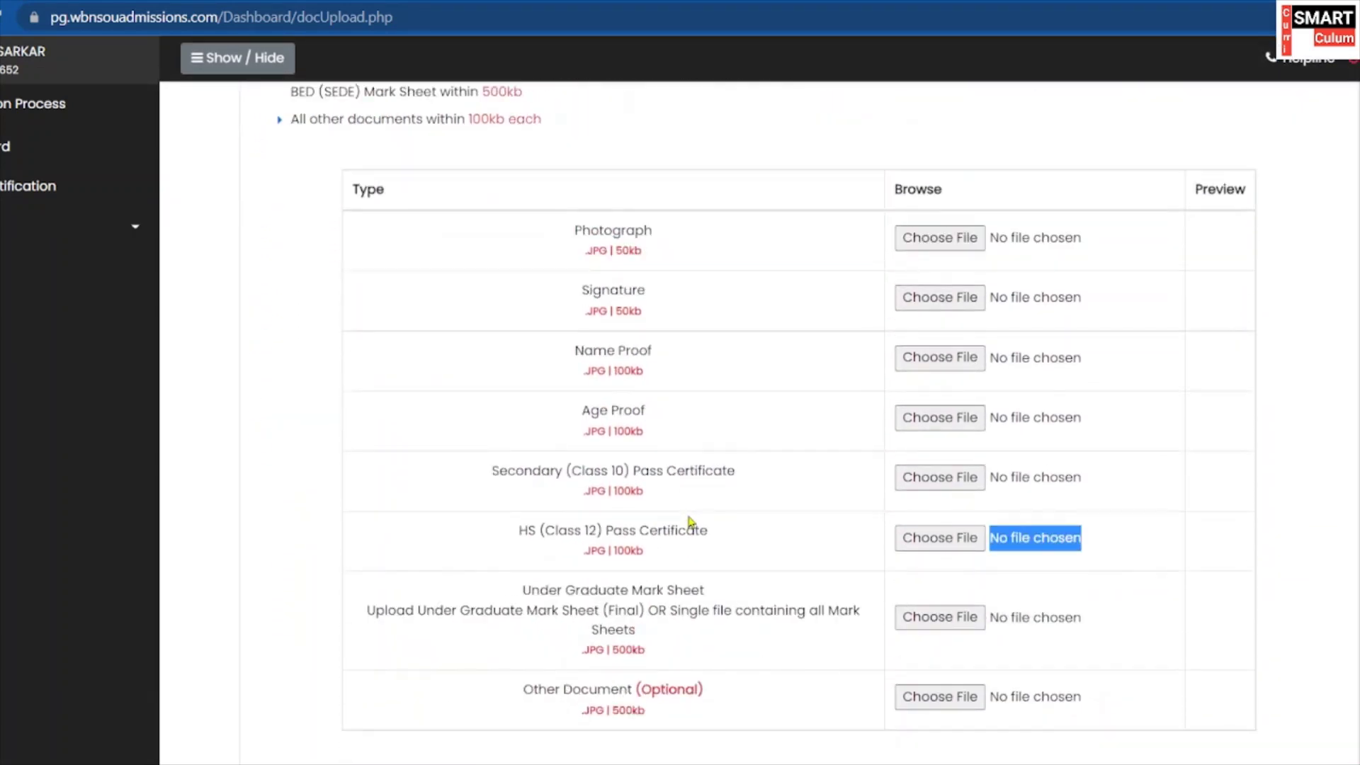
{"action": "scroll", "coordinate": [690, 522], "scroll_direction": "up", "scroll_amount": 1}
{"action": "scroll", "coordinate": [683, 510], "scroll_direction": "down", "scroll_amount": 3}
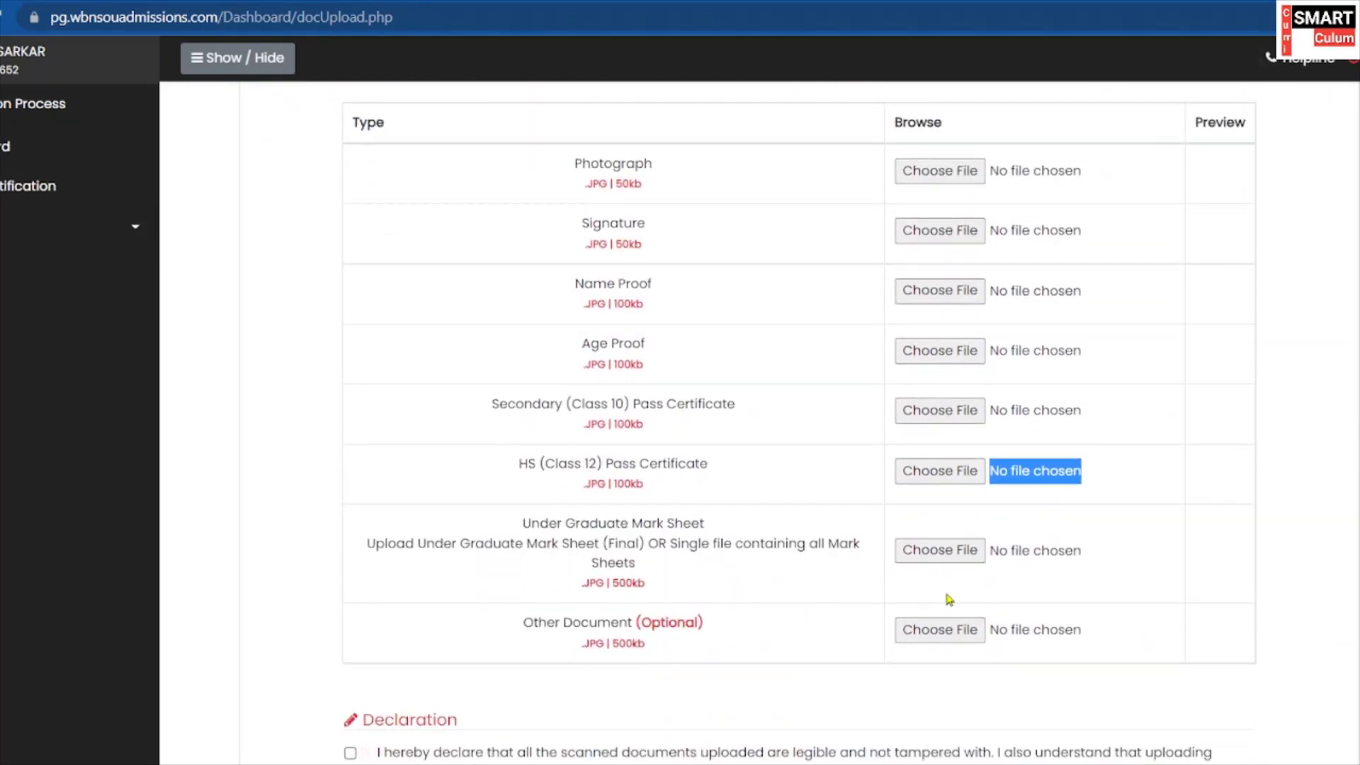
{"action": "scroll", "coordinate": [904, 559], "scroll_direction": "up", "scroll_amount": 4}
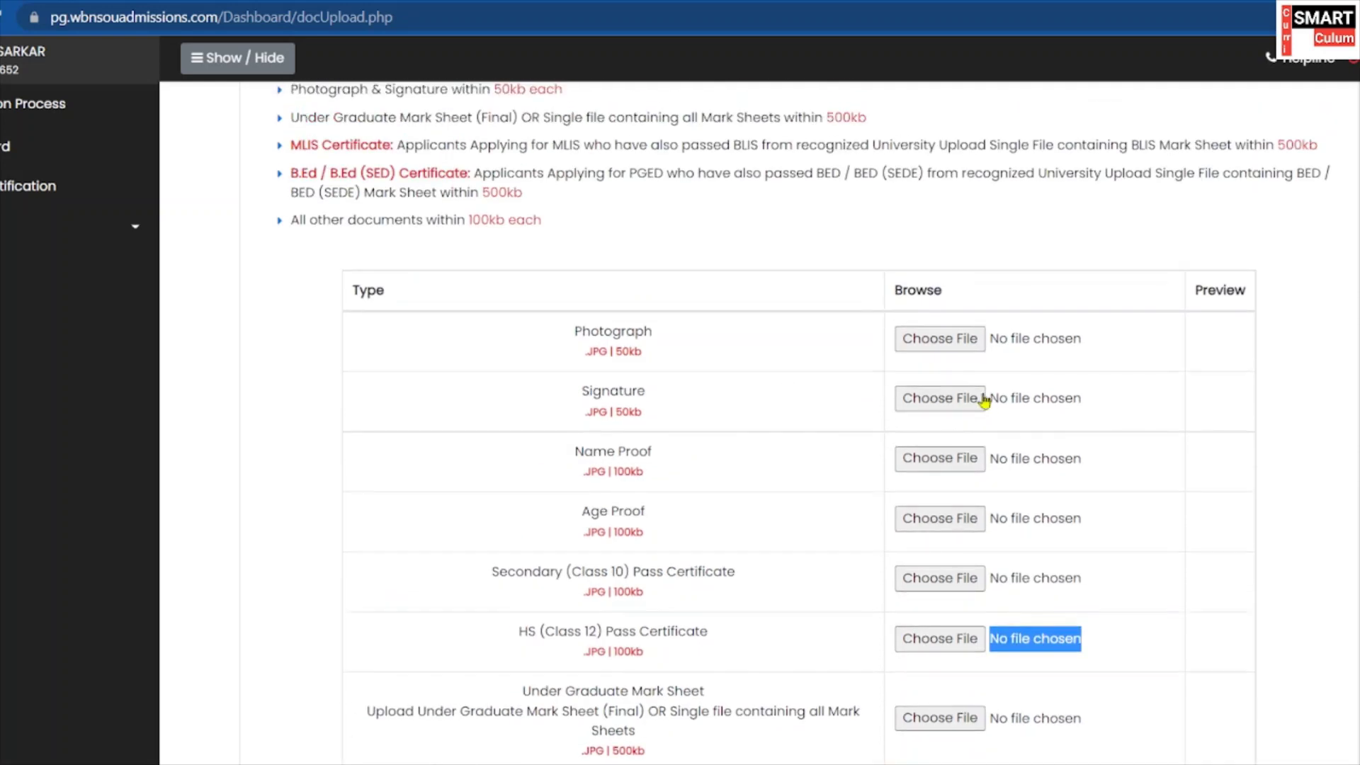
Upload the passport-size photo to the Photograph row.
{"action": "left_click", "coordinate": [927, 343]}
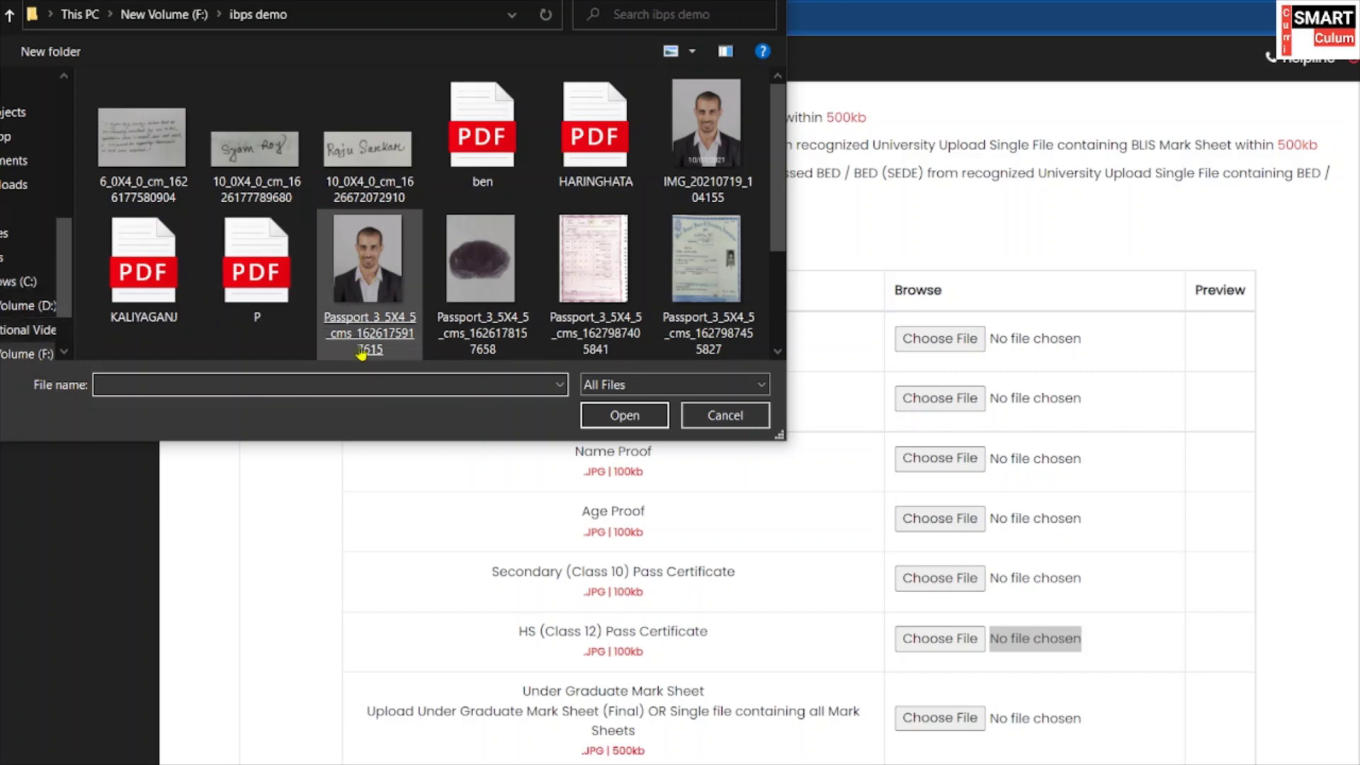
{"action": "double_click", "coordinate": [351, 281]}
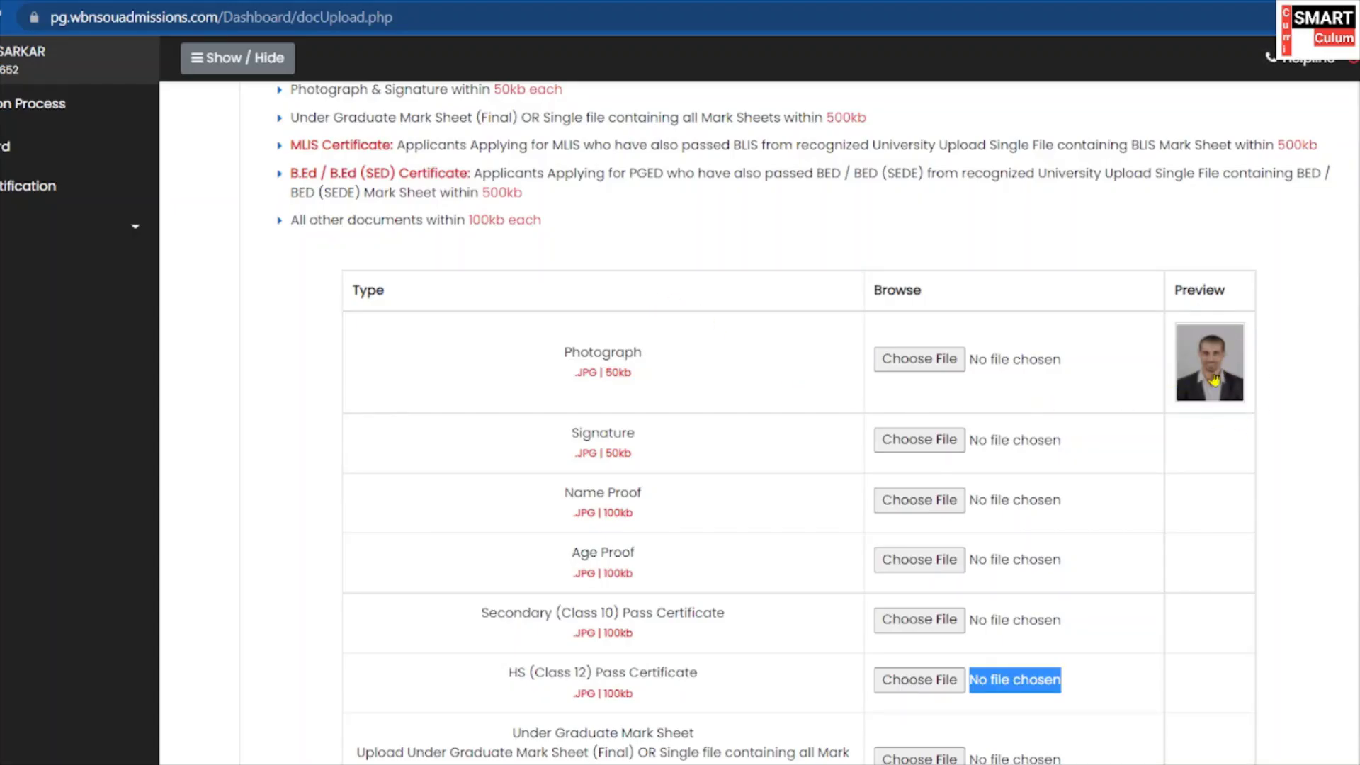
Attach the remaining document JPGs, including the Age Proof file.
{"action": "scroll", "coordinate": [1225, 332], "scroll_direction": "down", "scroll_amount": 1}
{"action": "scroll", "coordinate": [890, 480], "scroll_direction": "down", "scroll_amount": 2}
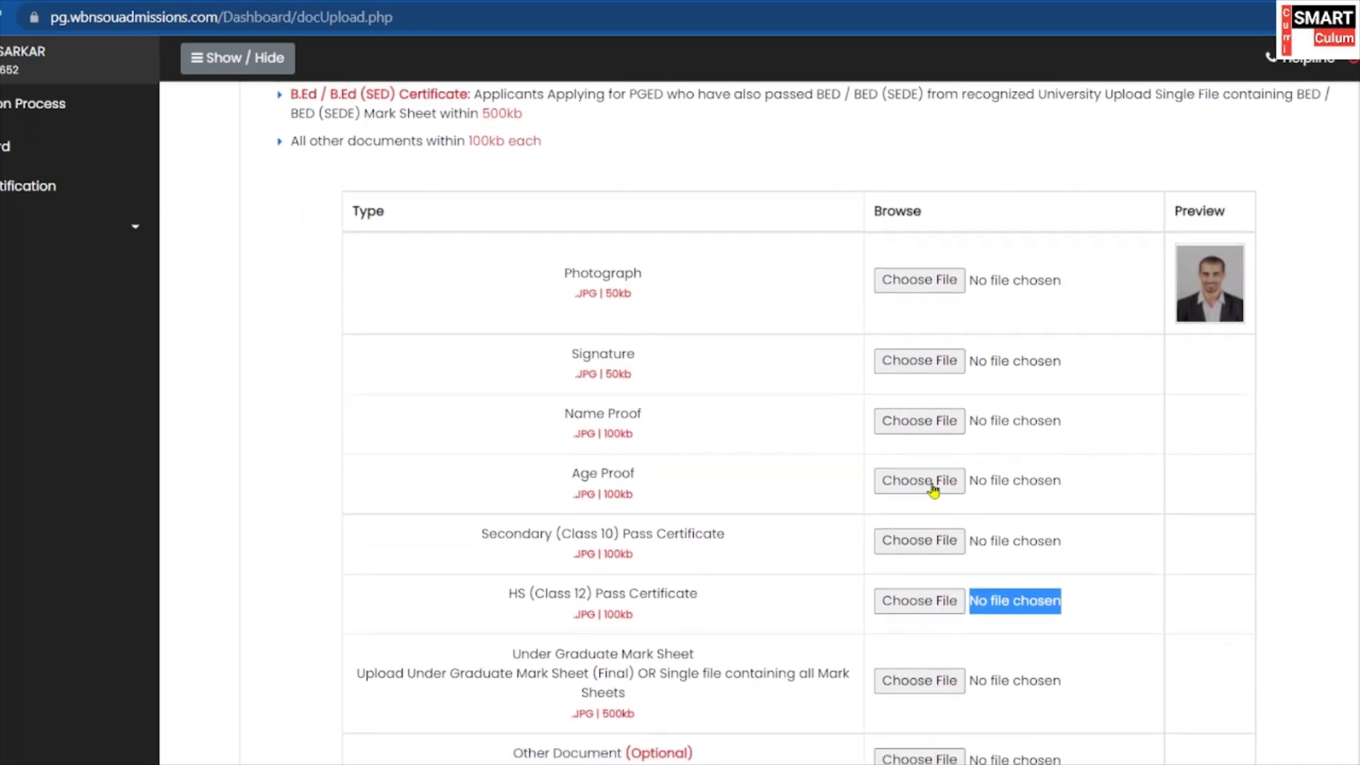
{"action": "left_click", "coordinate": [1230, 422]}
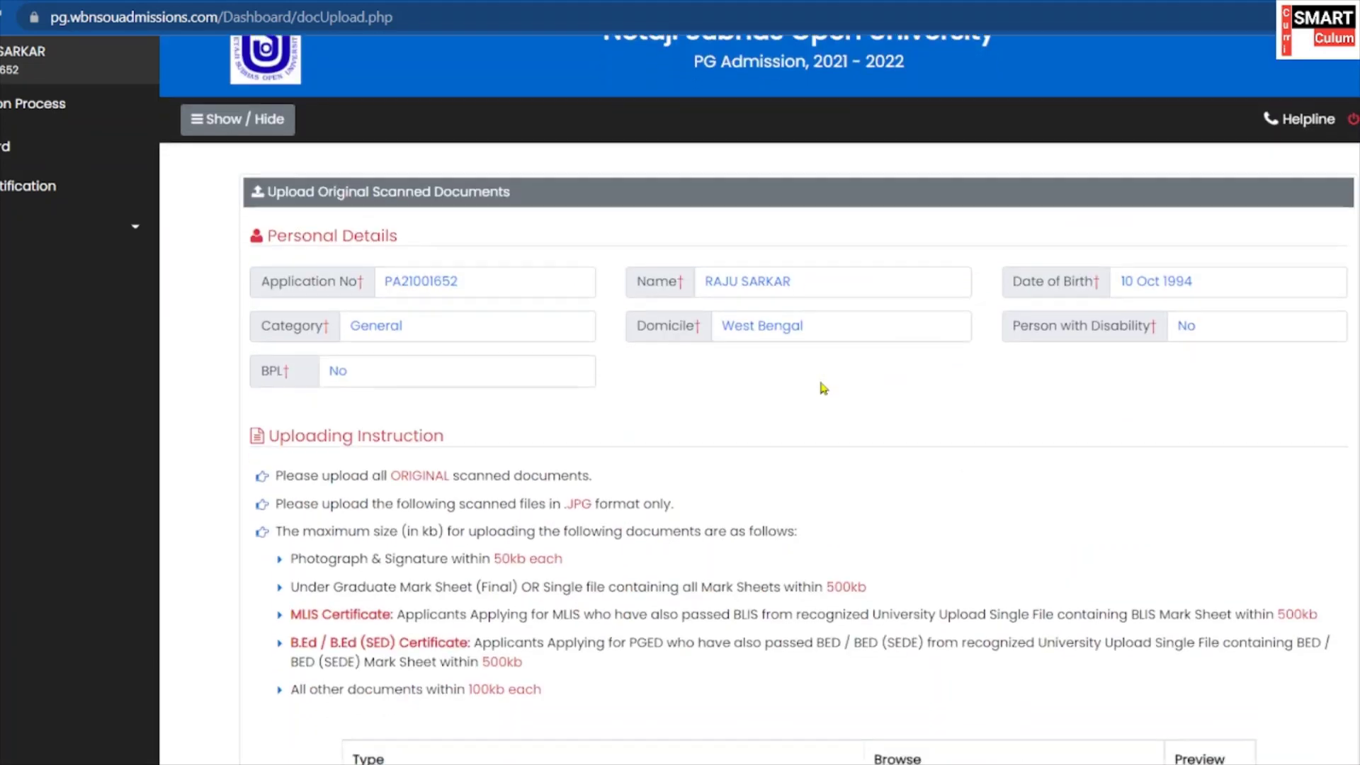
{"action": "scroll", "coordinate": [819, 386], "scroll_direction": "down", "scroll_amount": 10}
{"action": "scroll", "coordinate": [870, 294], "scroll_direction": "down", "scroll_amount": 6}
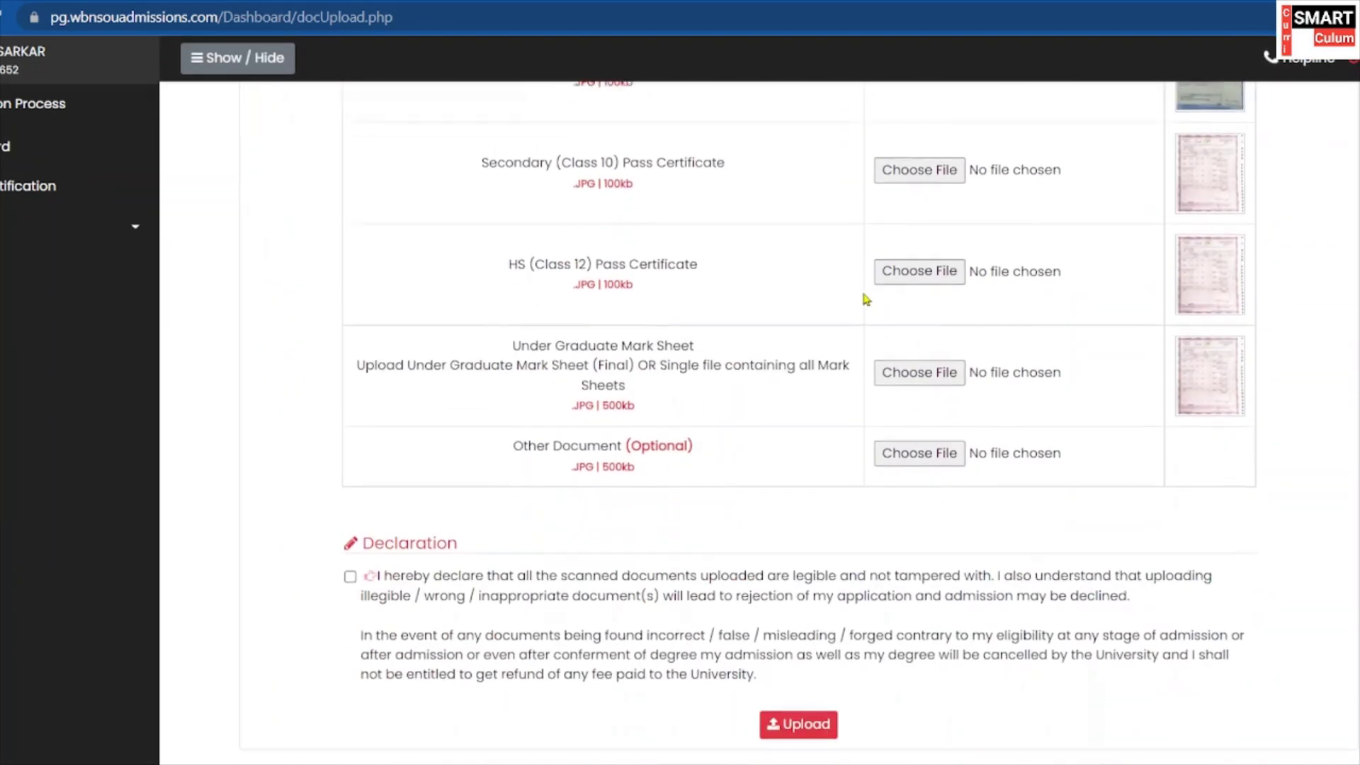
{"action": "scroll", "coordinate": [826, 339], "scroll_direction": "up", "scroll_amount": 10}
{"action": "scroll", "coordinate": [797, 522], "scroll_direction": "up", "scroll_amount": 7}
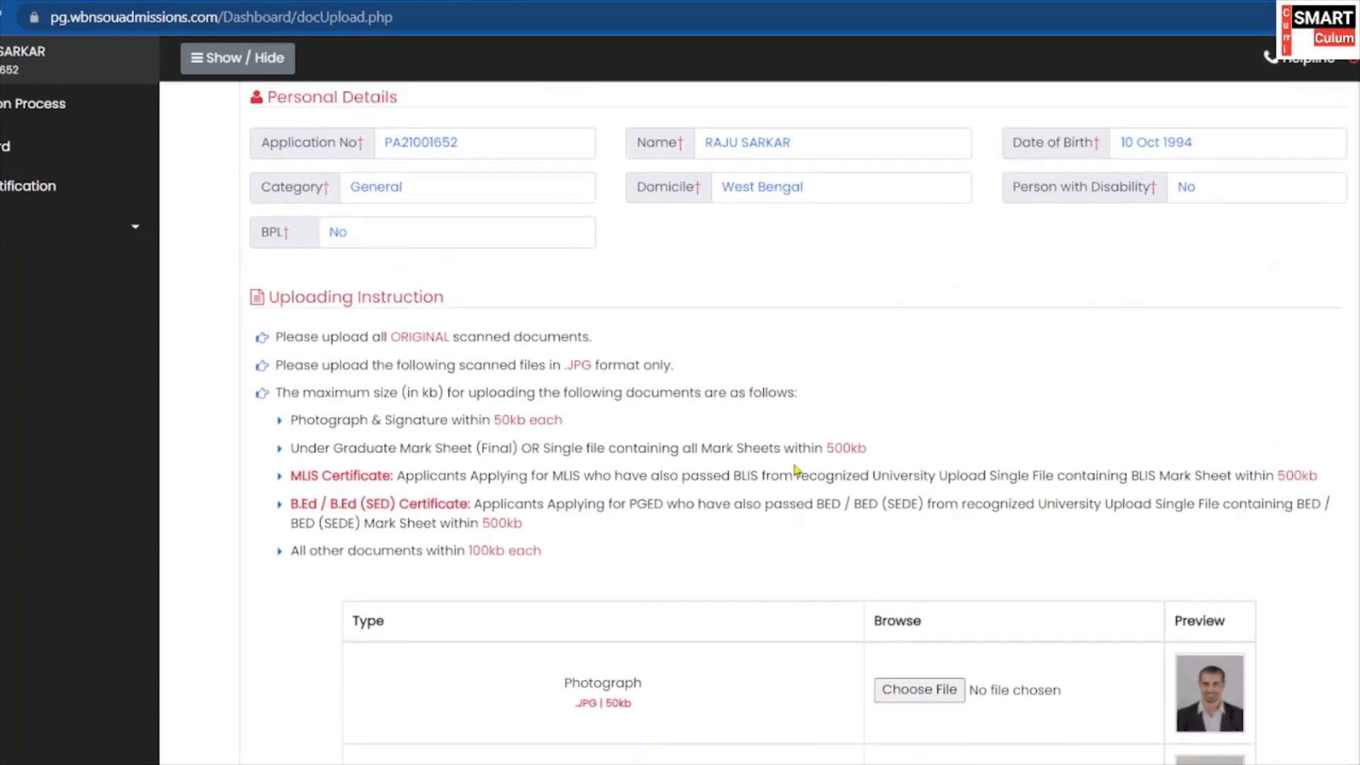
{"action": "scroll", "coordinate": [798, 477], "scroll_direction": "down", "scroll_amount": 6}
{"action": "scroll", "coordinate": [799, 476], "scroll_direction": "down", "scroll_amount": 10}
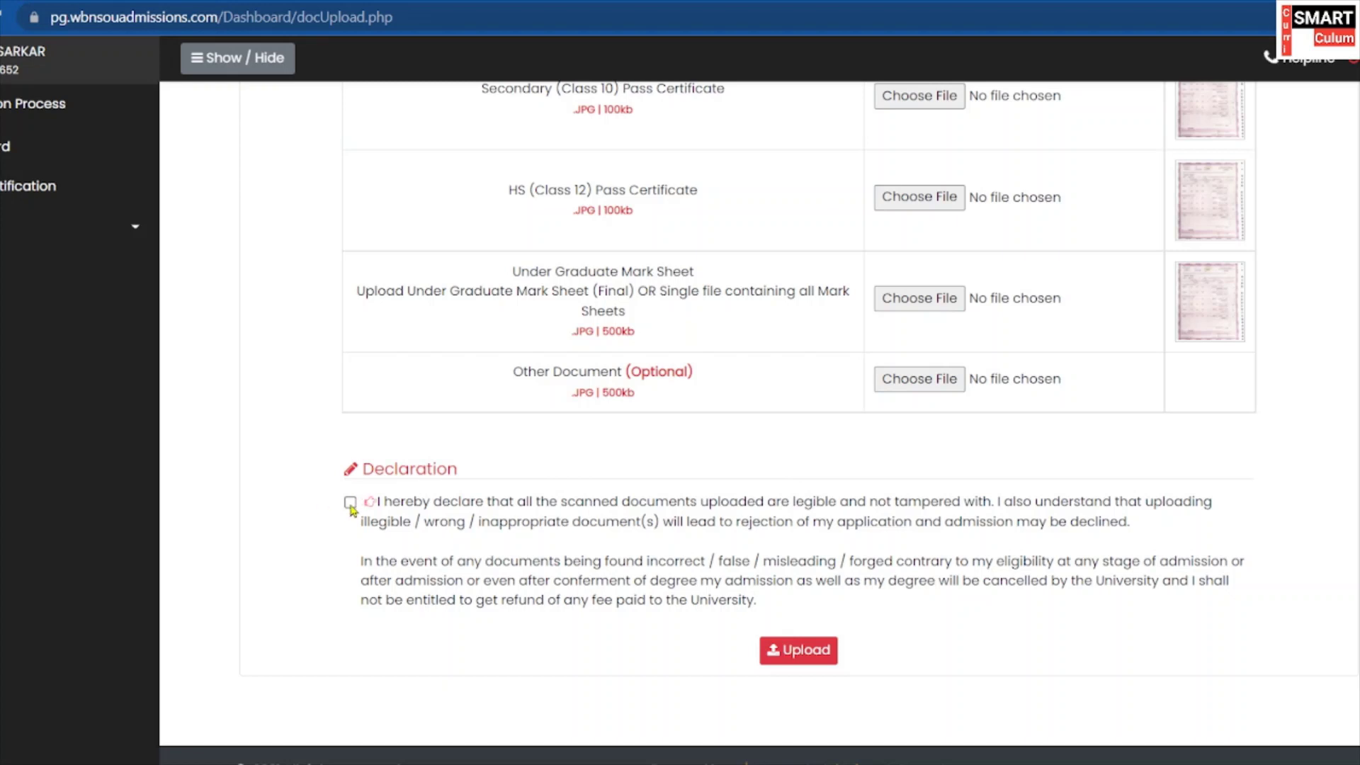
Upload all chosen documents with the declaration ticked.
{"action": "left_click", "coordinate": [790, 653]}
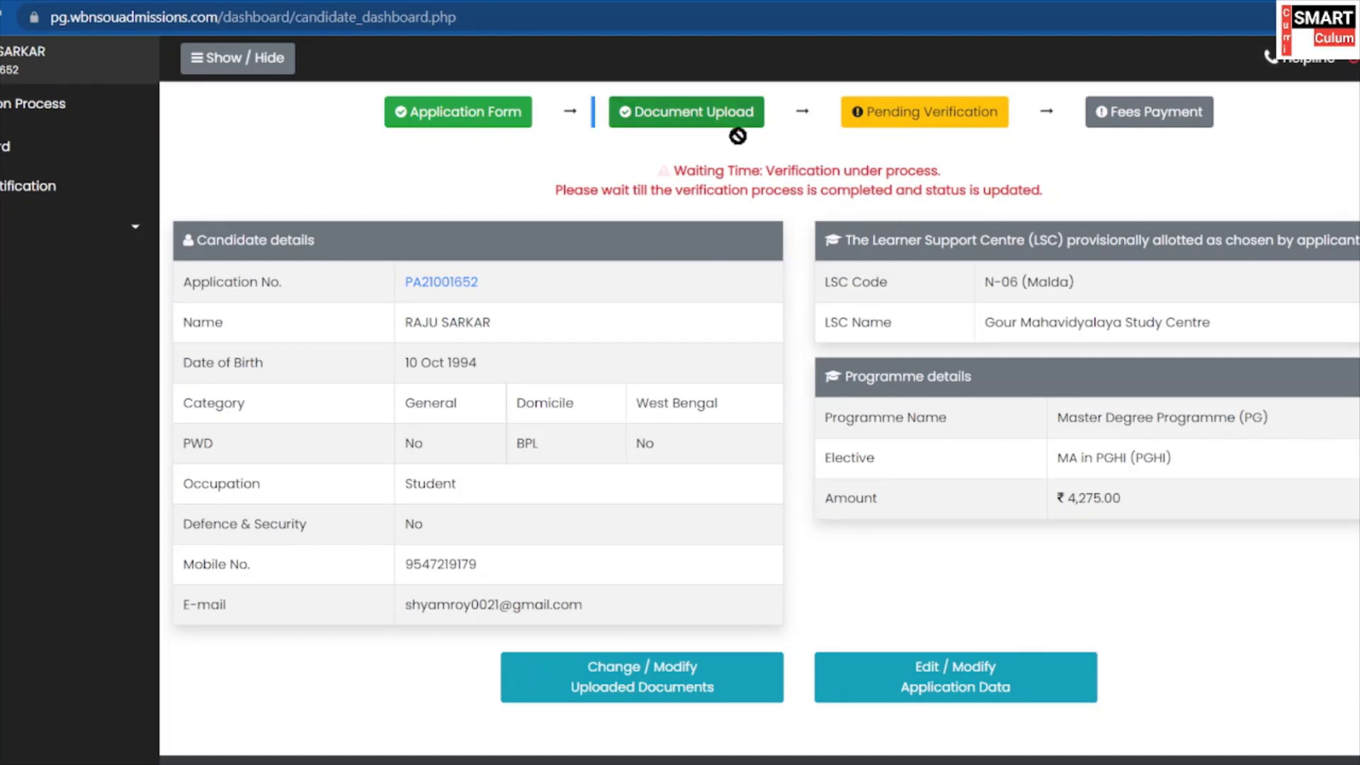
{"action": "scroll", "coordinate": [824, 180], "scroll_direction": "down", "scroll_amount": 1}
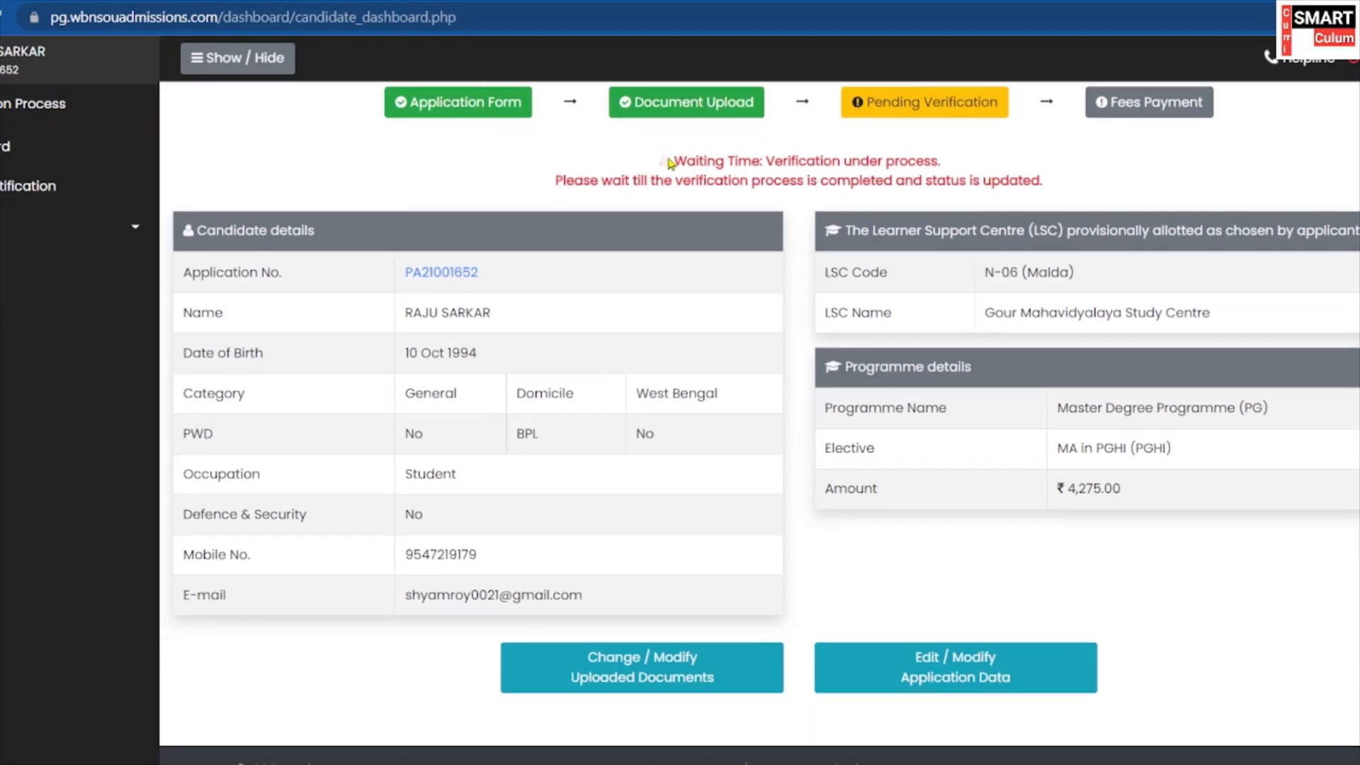
{"action": "left_click_drag", "start_coordinate": [669, 162], "coordinate": [920, 160]}
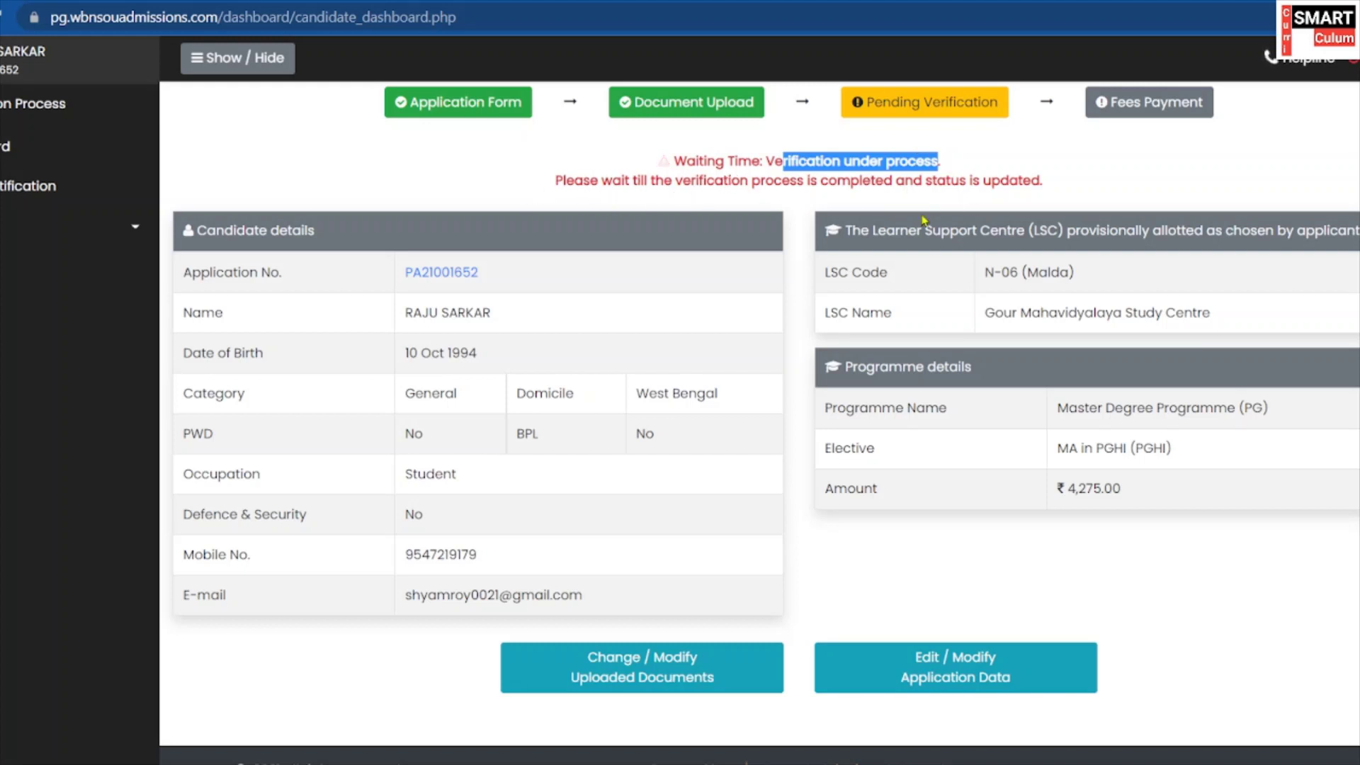
{"action": "scroll", "coordinate": [1027, 255], "scroll_direction": "up", "scroll_amount": 2}
{"action": "left_click", "coordinate": [1095, 293]}
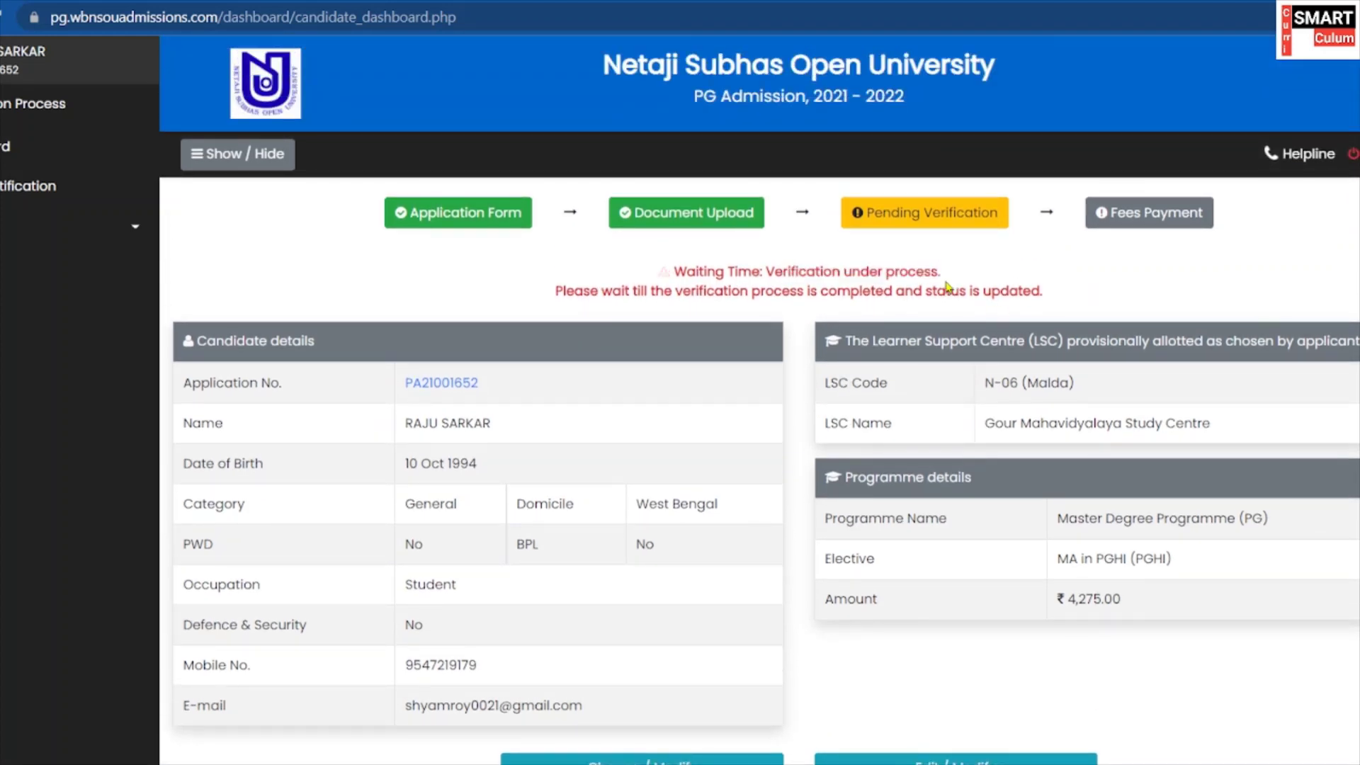
{"action": "scroll", "coordinate": [948, 286], "scroll_direction": "down", "scroll_amount": 1}
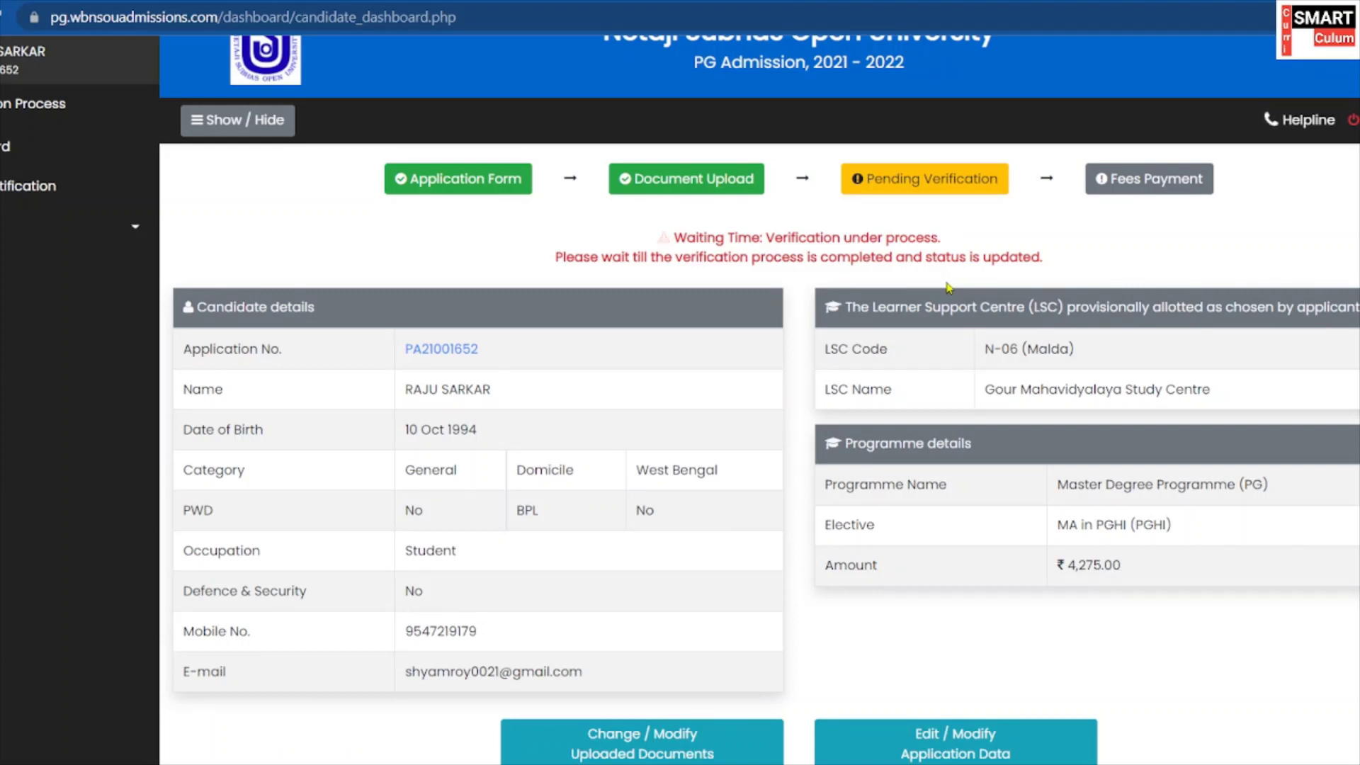
{"action": "scroll", "coordinate": [1026, 262], "scroll_direction": "down", "scroll_amount": 2}
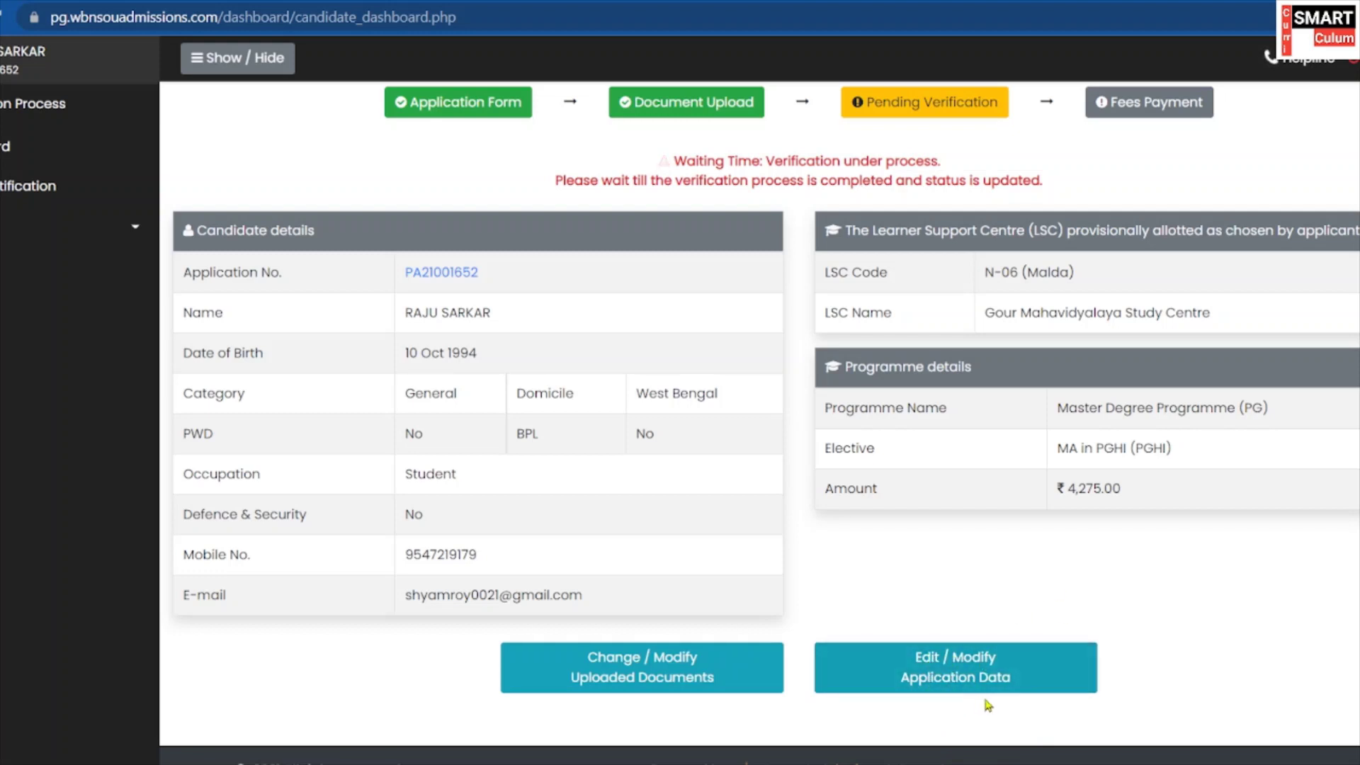
{"action": "scroll", "coordinate": [970, 648], "scroll_direction": "up", "scroll_amount": 2}
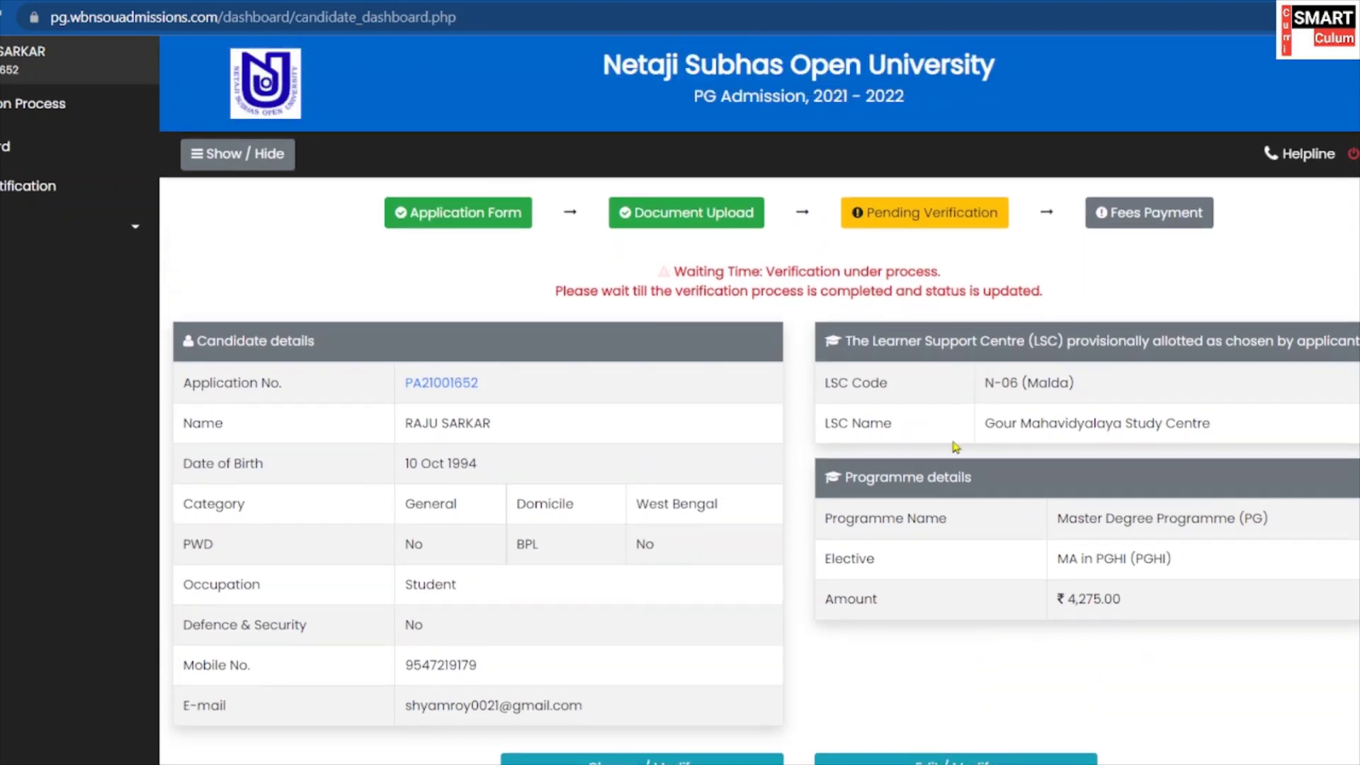
Go to Print Application Form through the sidebar's expanded section.
{"action": "left_click", "coordinate": [103, 235]}
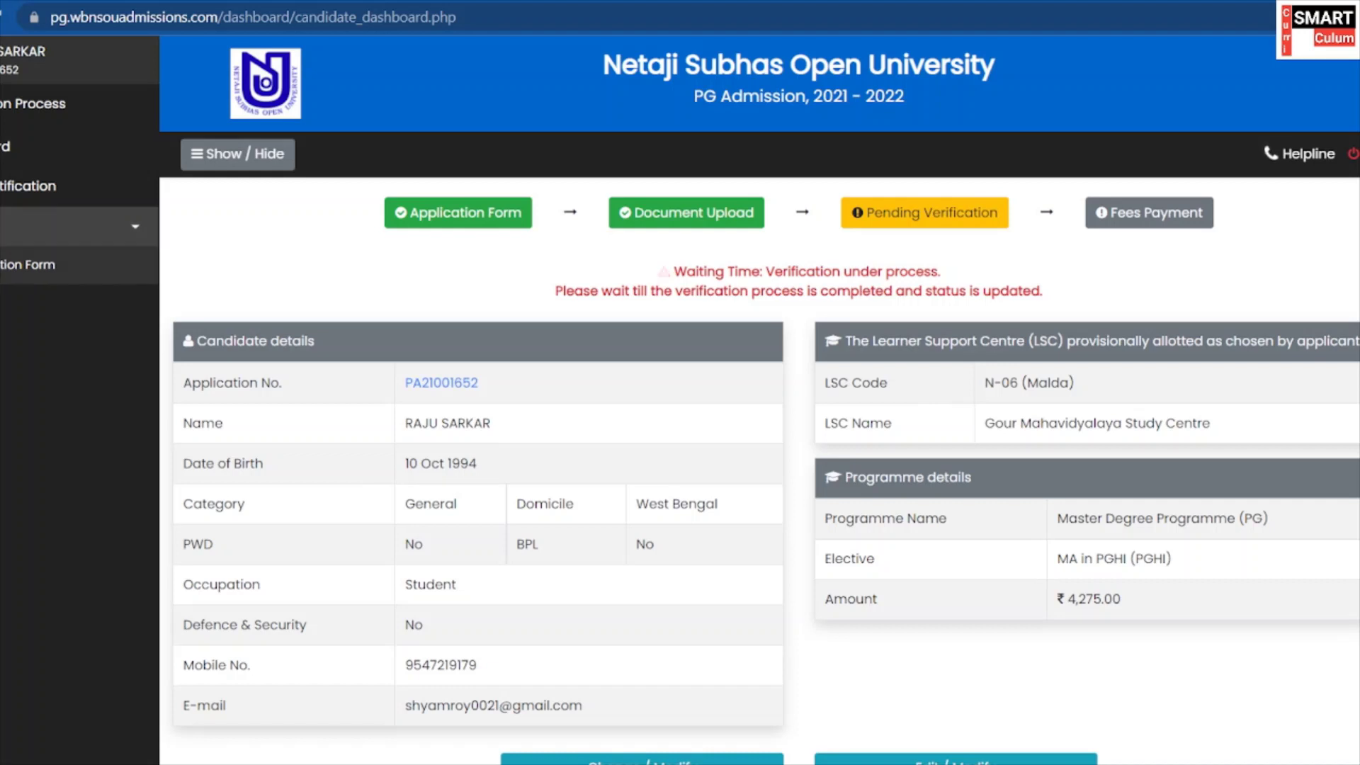
{"action": "left_click", "coordinate": [23, 233]}
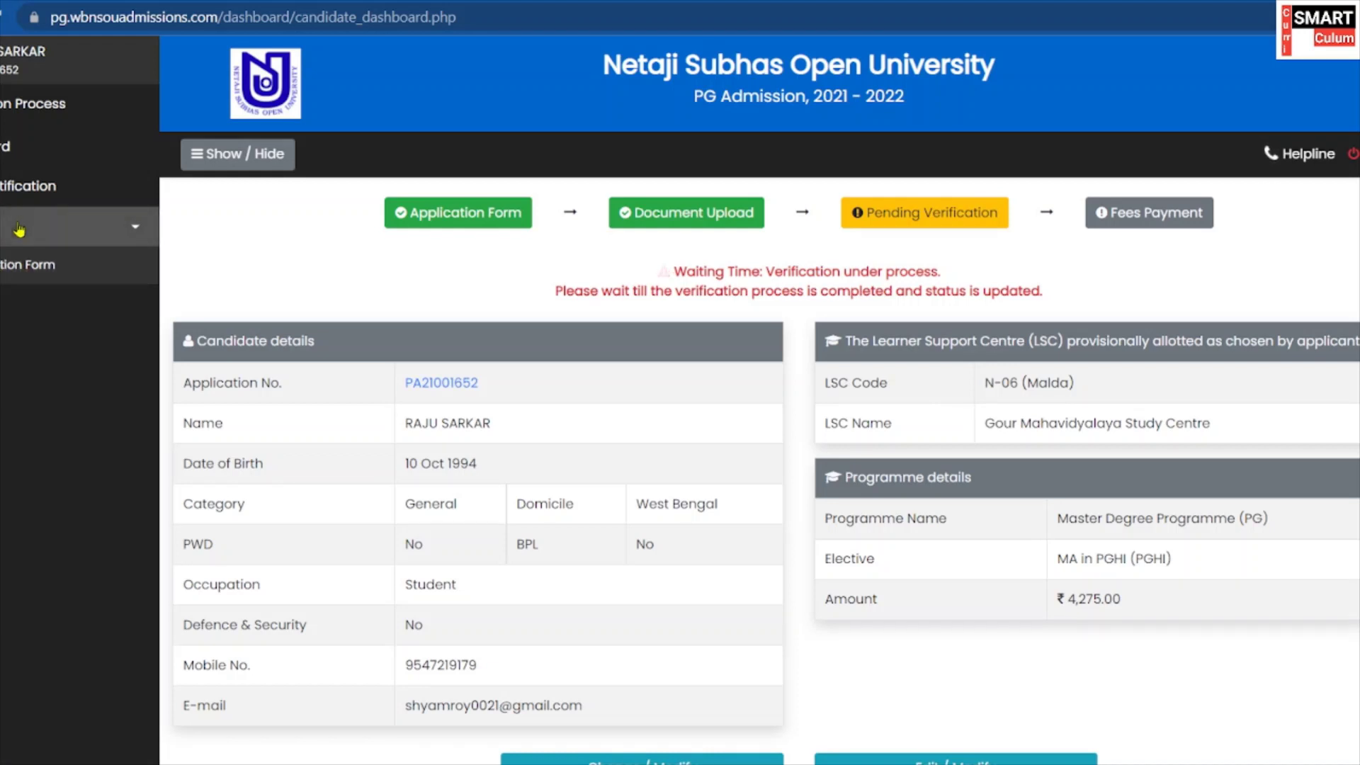
{"action": "left_click", "coordinate": [77, 227]}
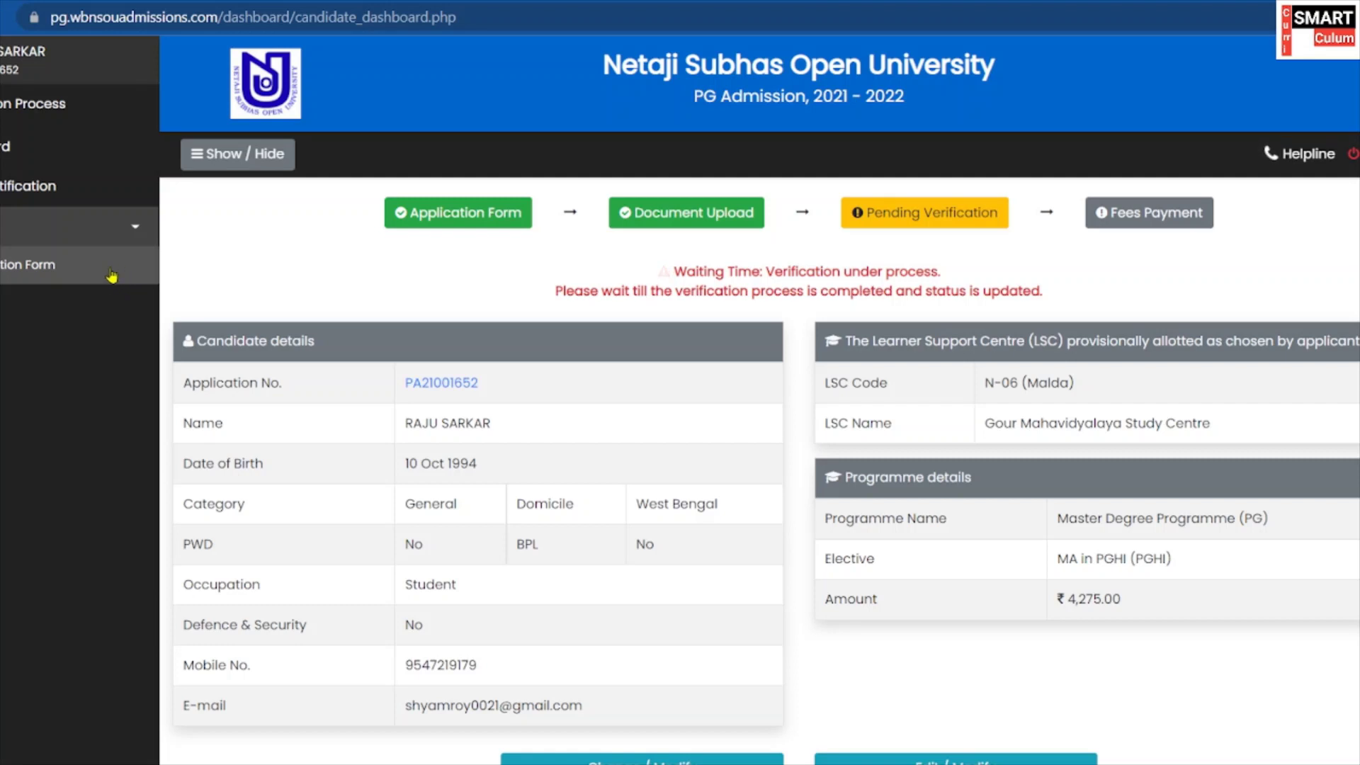
{"action": "left_click", "coordinate": [111, 275]}
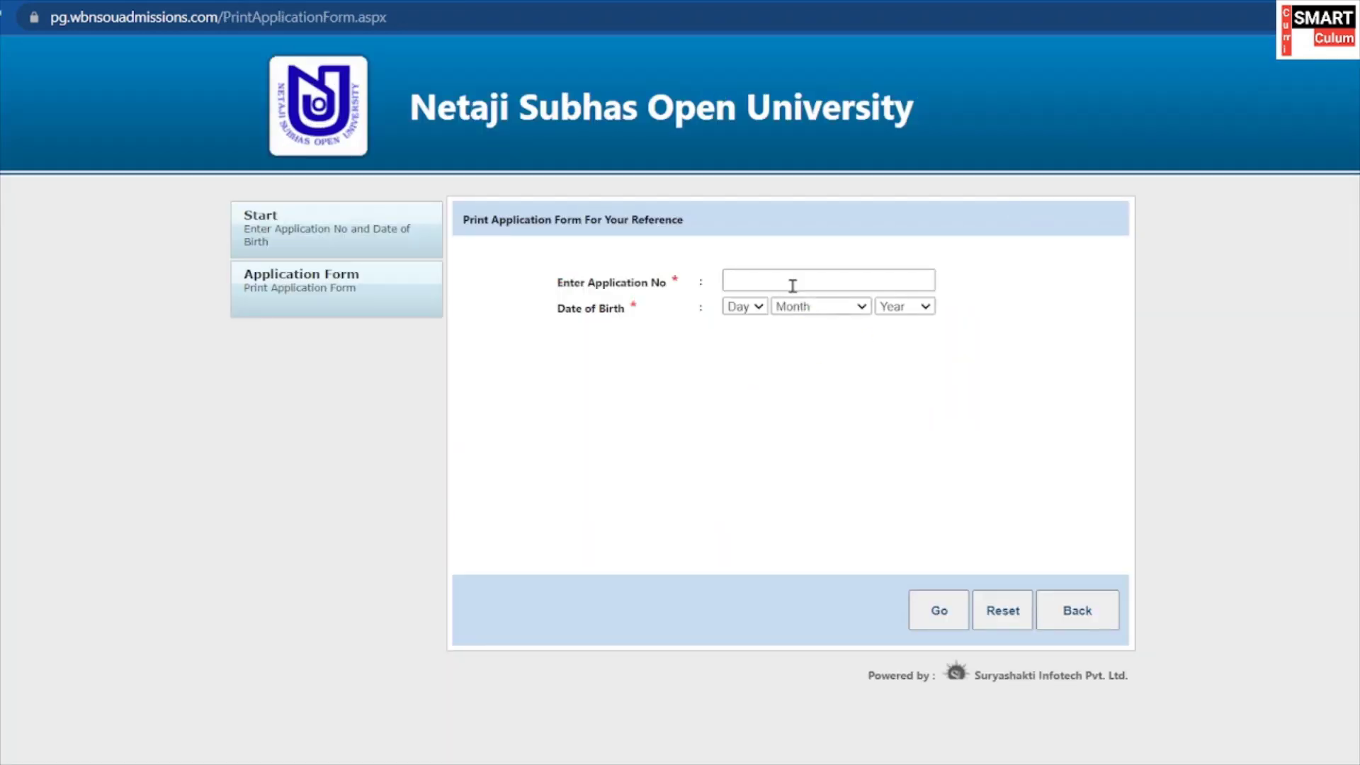
{"action": "left_click", "coordinate": [787, 278]}
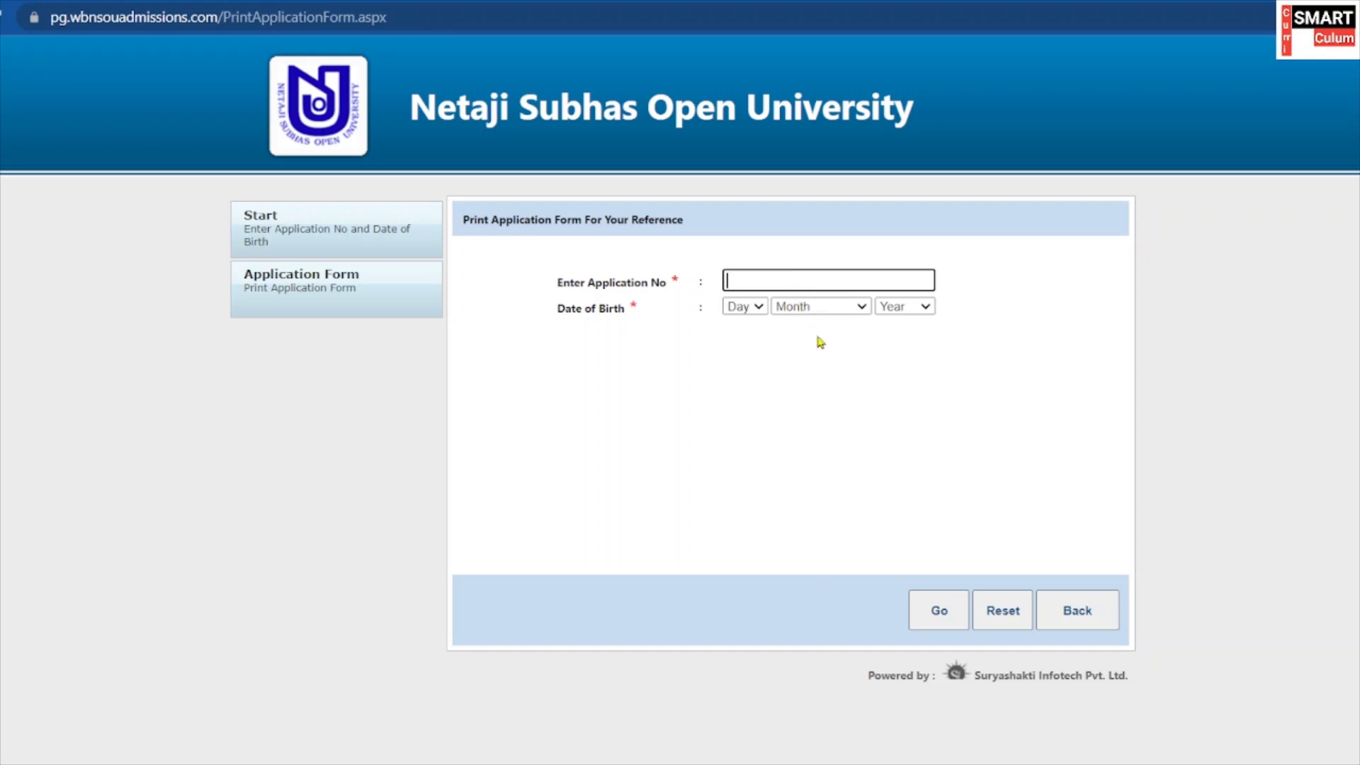
{"action": "left_click", "coordinate": [743, 306]}
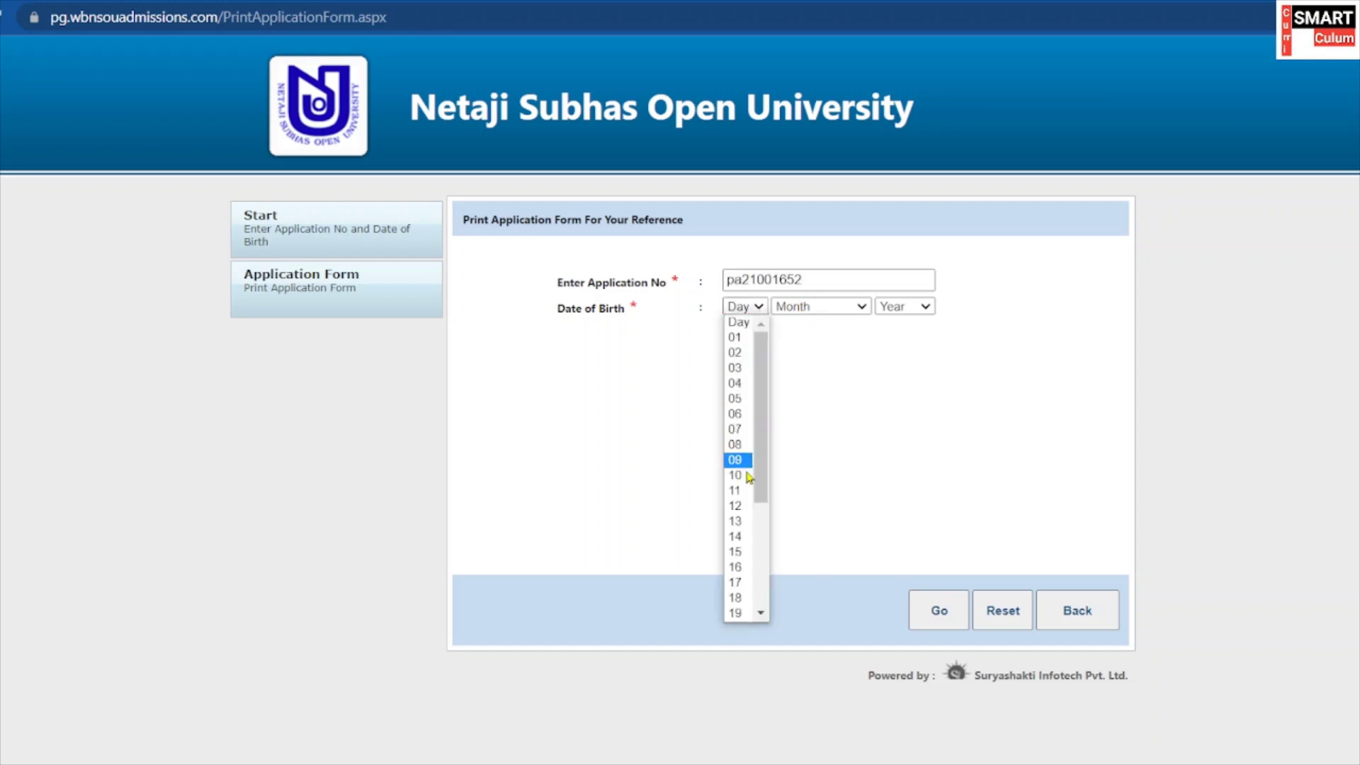
{"action": "left_click", "coordinate": [737, 476]}
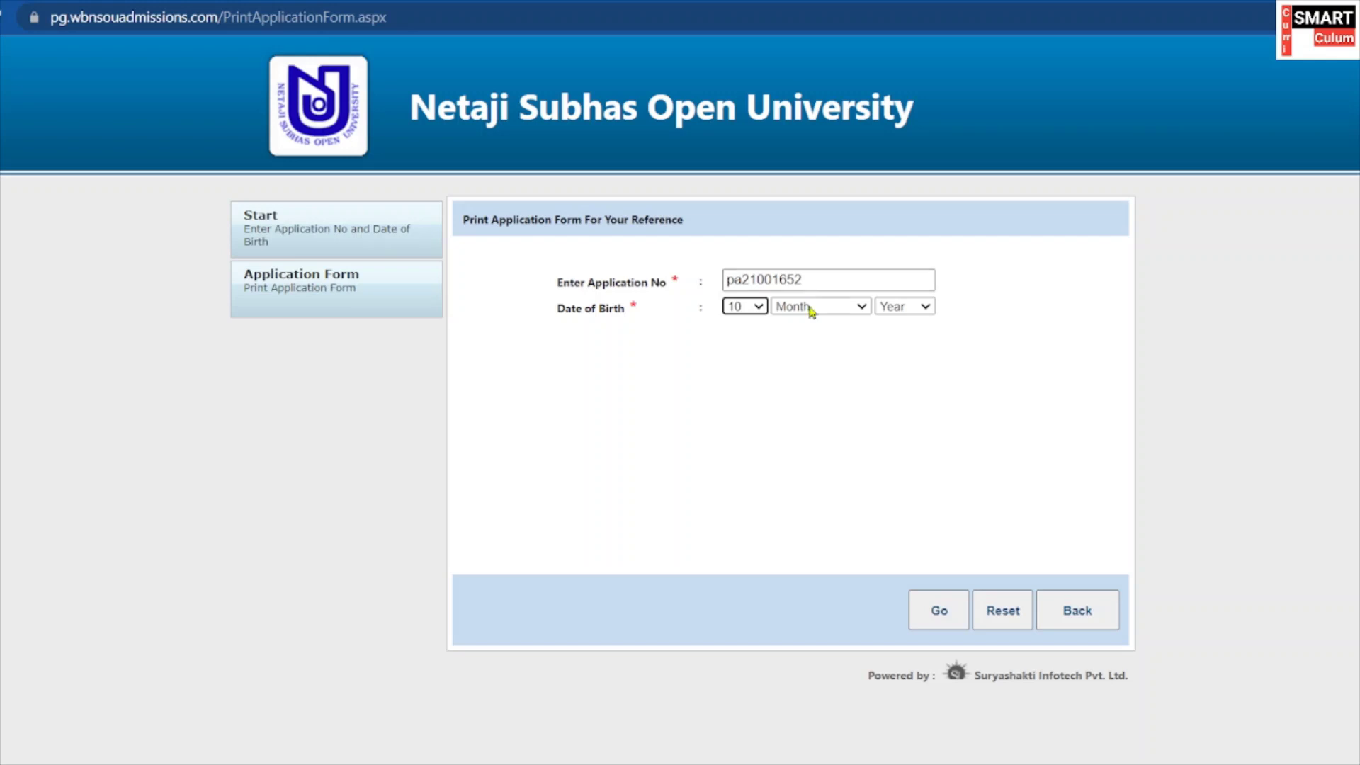
{"action": "left_click", "coordinate": [811, 309]}
{"action": "left_click", "coordinate": [825, 475]}
{"action": "left_click", "coordinate": [907, 309]}
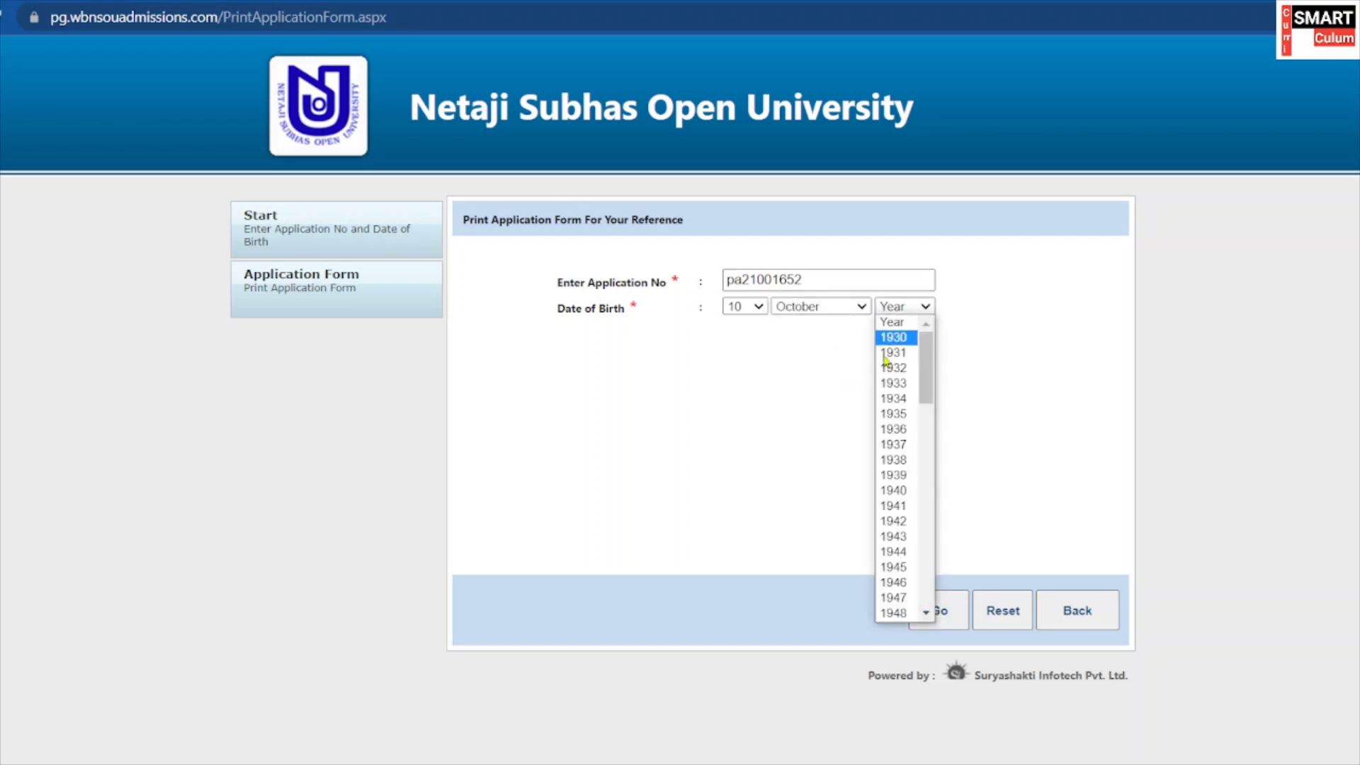
{"action": "scroll", "coordinate": [894, 524], "scroll_direction": "down", "scroll_amount": 12}
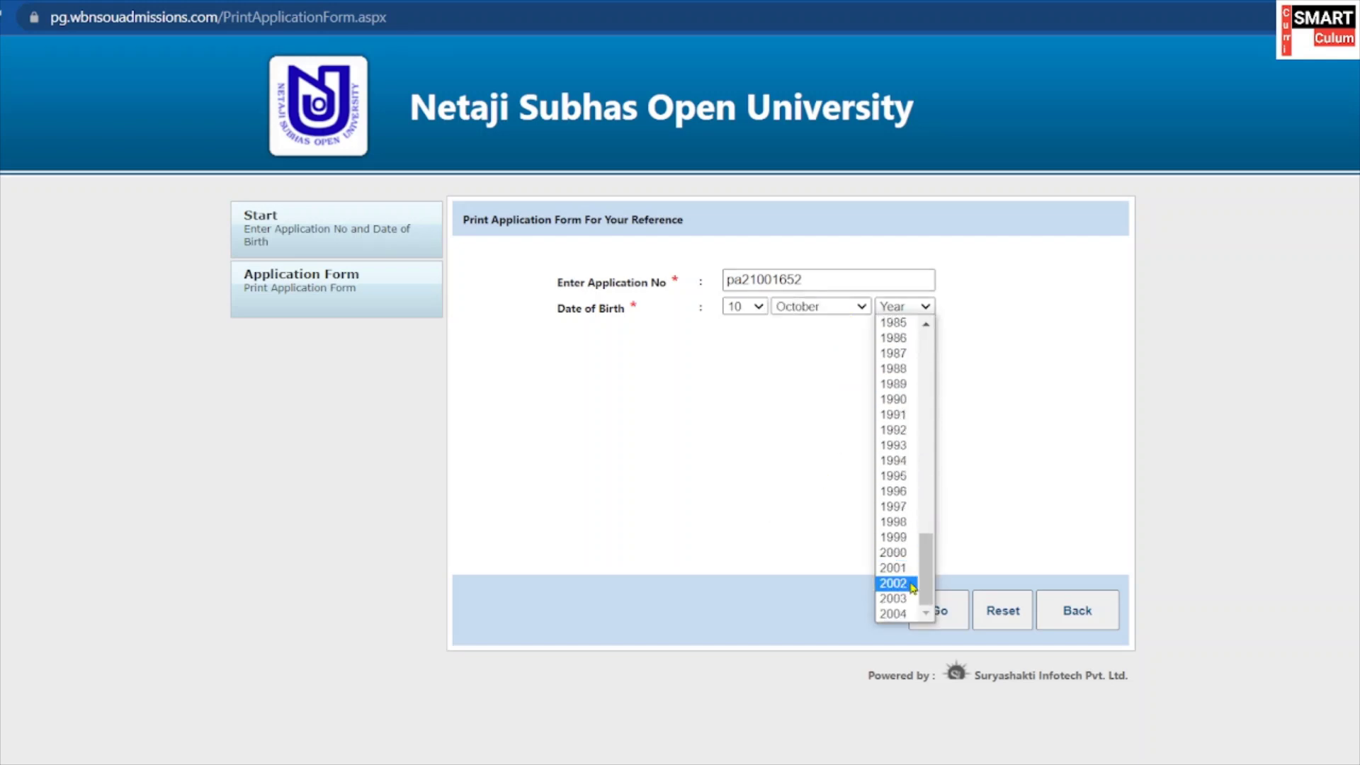
{"action": "left_click", "coordinate": [911, 462]}
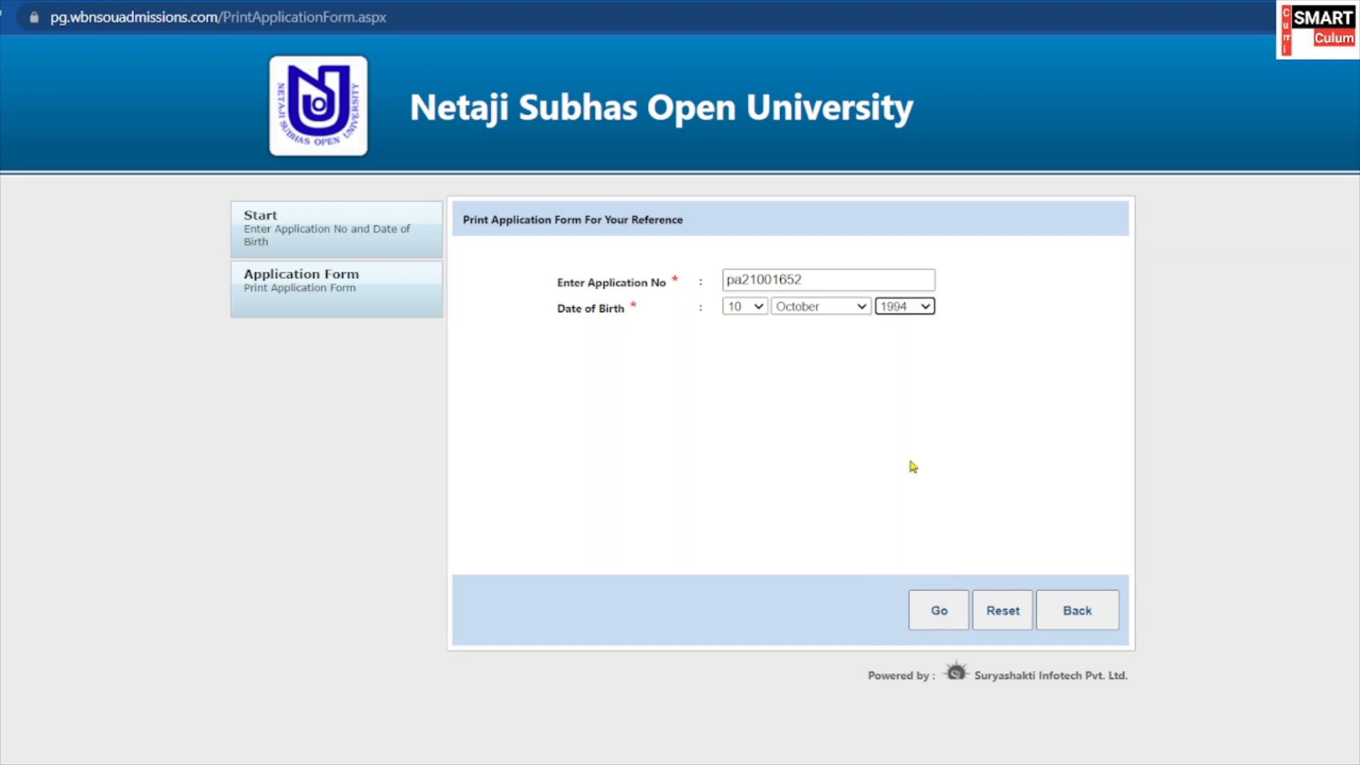
{"action": "left_click", "coordinate": [942, 607]}
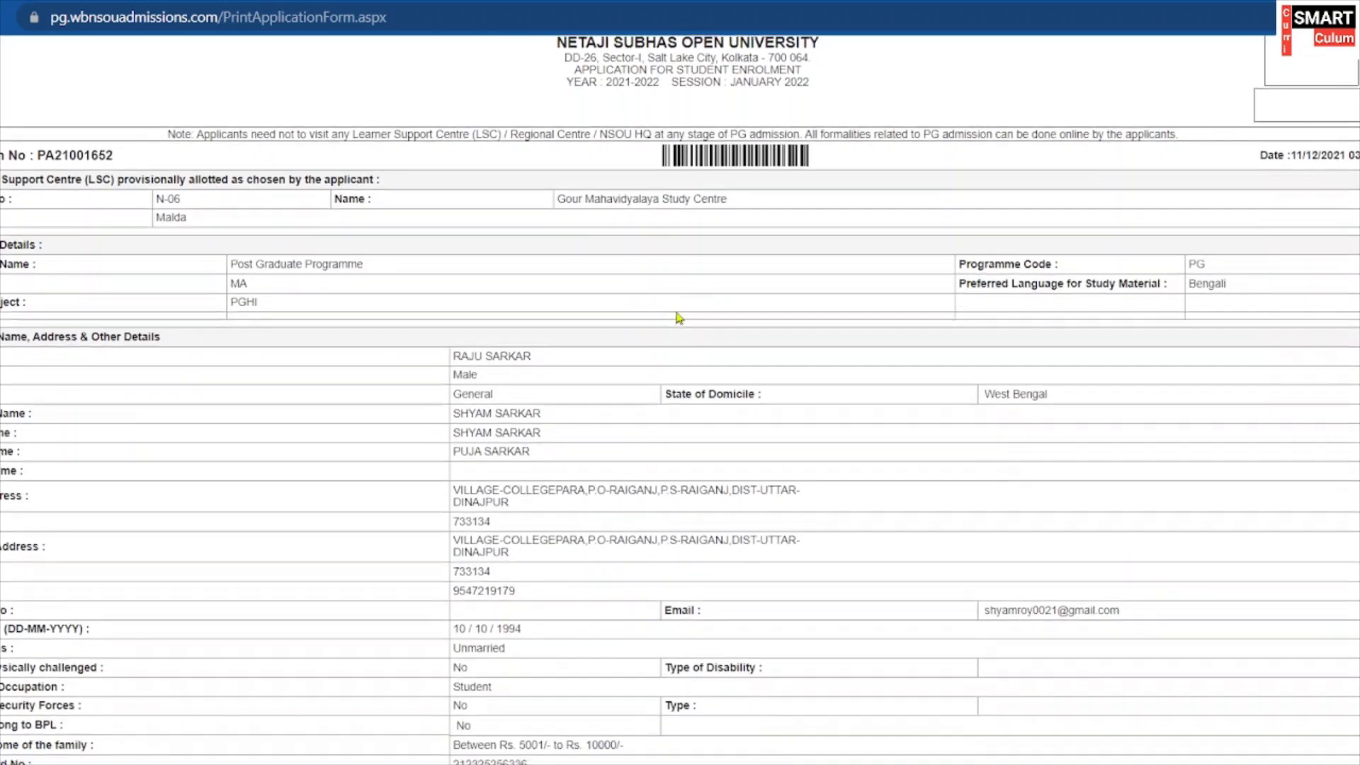
Print the application form and challan page to PDF with Microsoft Print to PDF.
{"action": "scroll", "coordinate": [709, 255], "scroll_direction": "down", "scroll_amount": 12}
{"action": "scroll", "coordinate": [701, 262], "scroll_direction": "down", "scroll_amount": 6}
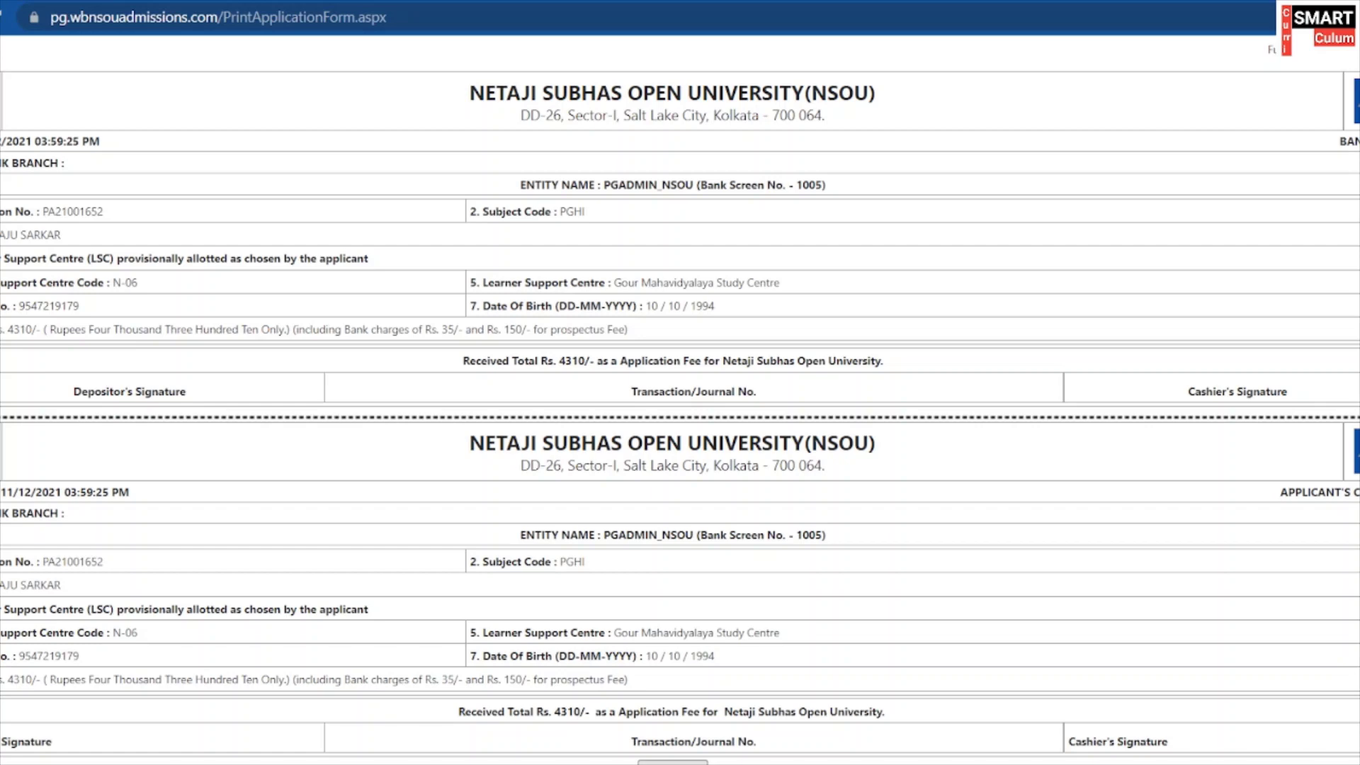
{"action": "key", "text": "ctrl+p"}
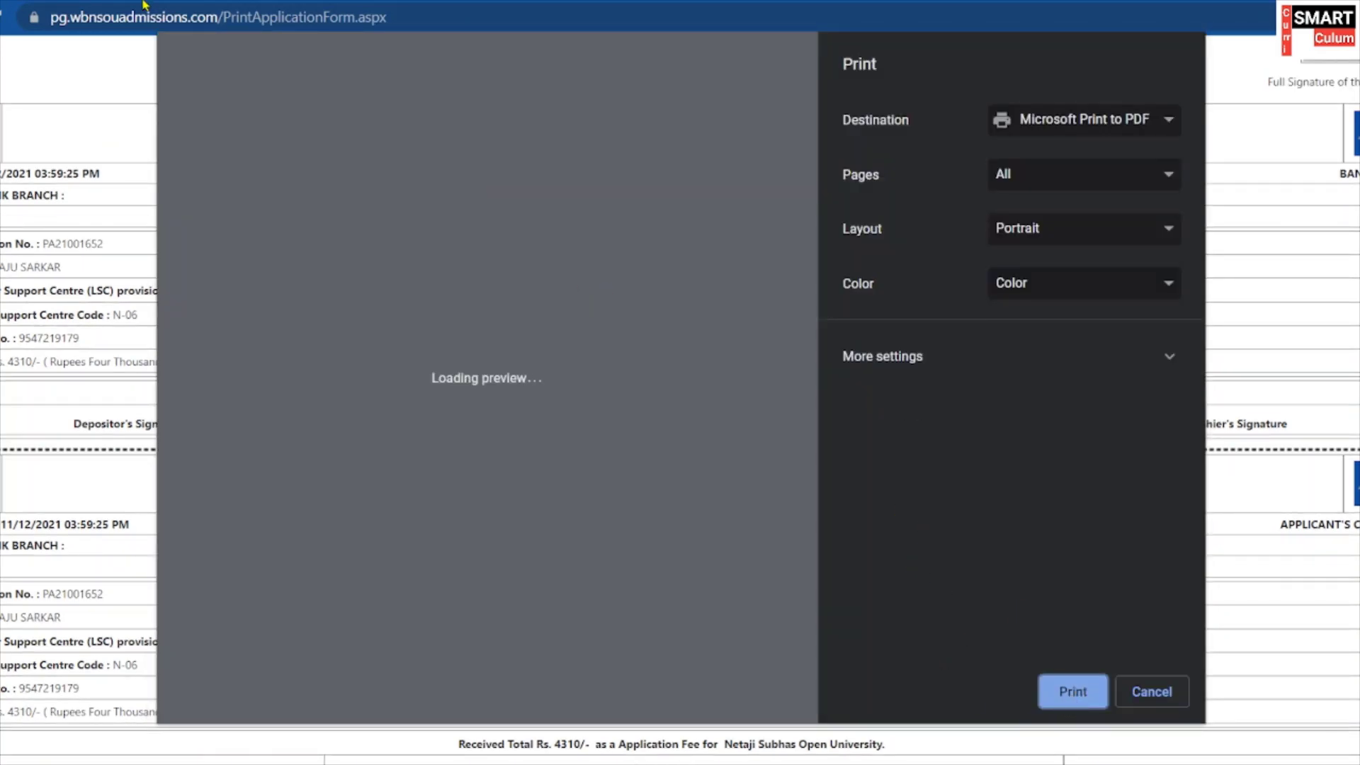
{"action": "key", "text": "Return"}
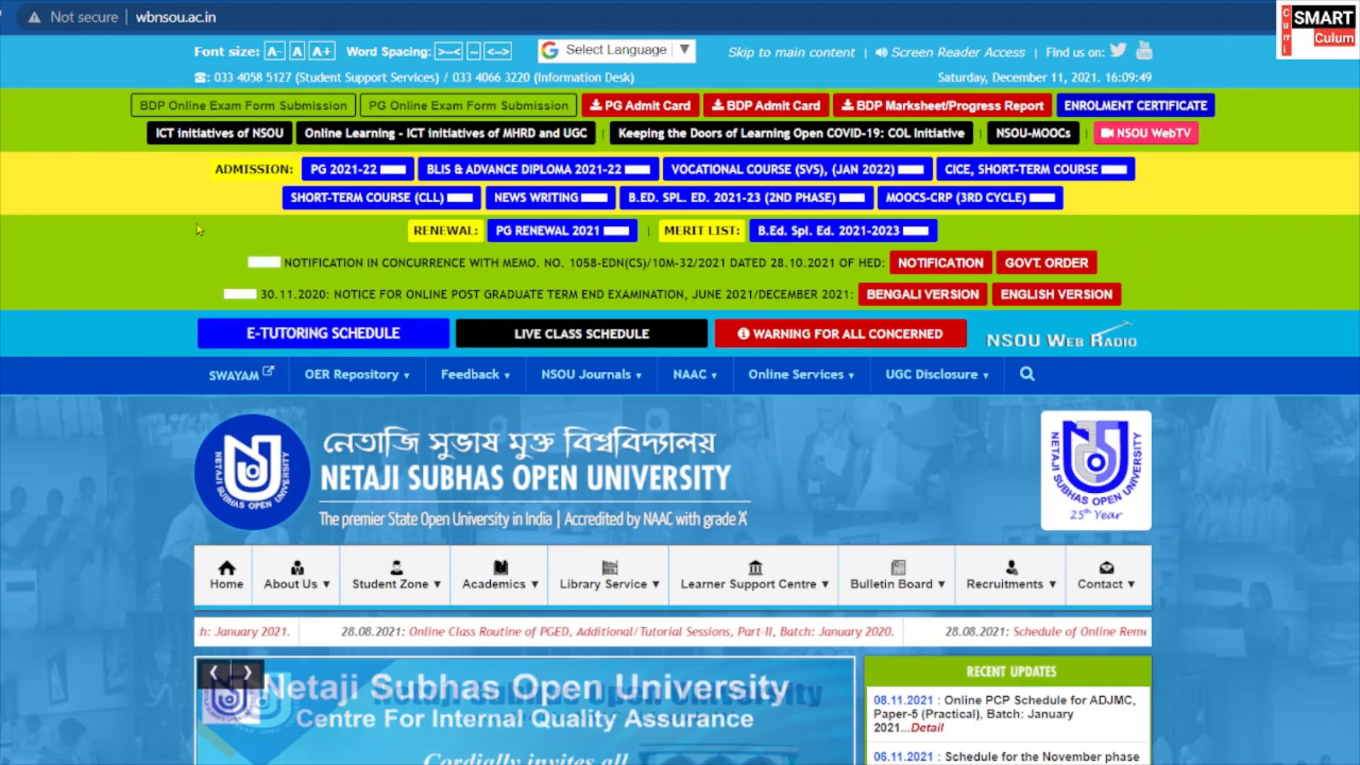
Go to PG 2021-22 admission, dismiss the Documents Required notice, then choose Registered Applicant Log-In.
{"action": "left_click", "coordinate": [320, 172]}
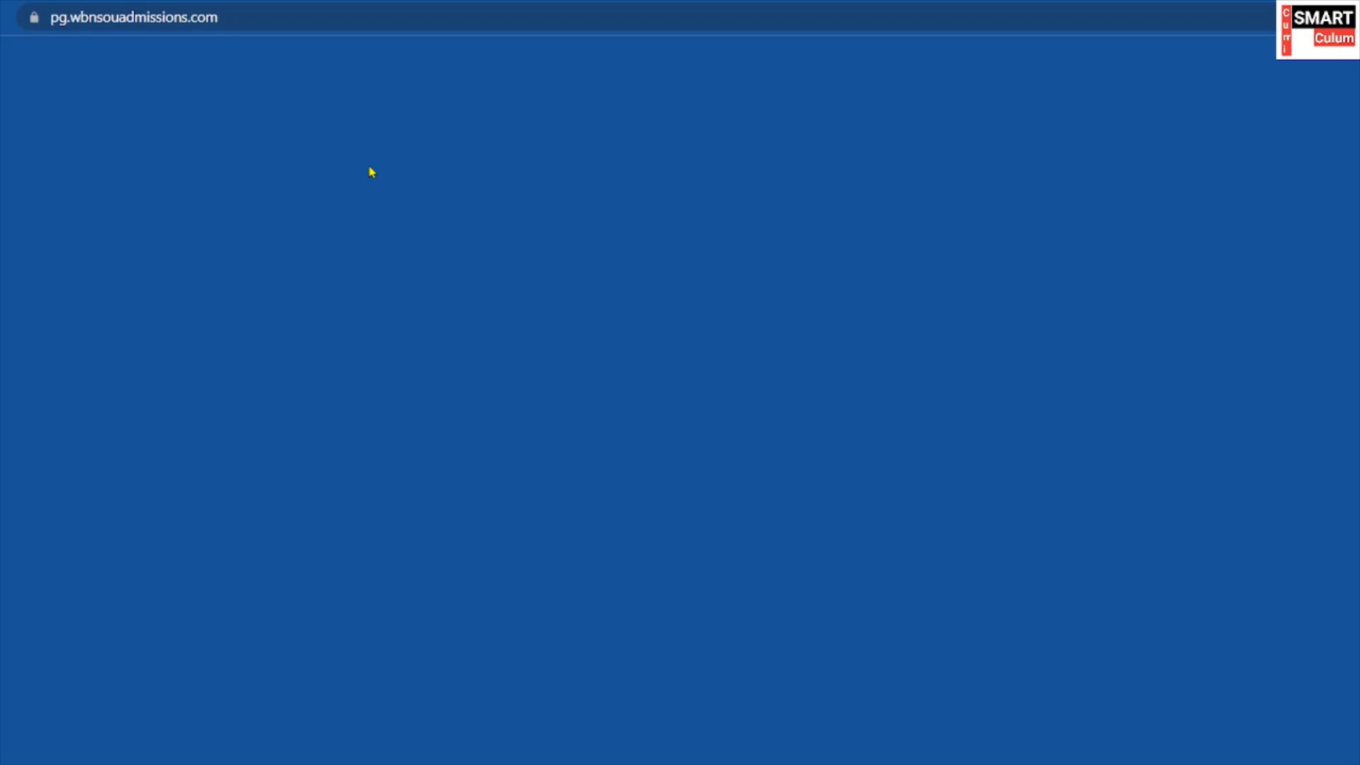
{"action": "scroll", "coordinate": [1041, 619], "scroll_direction": "down", "scroll_amount": 2}
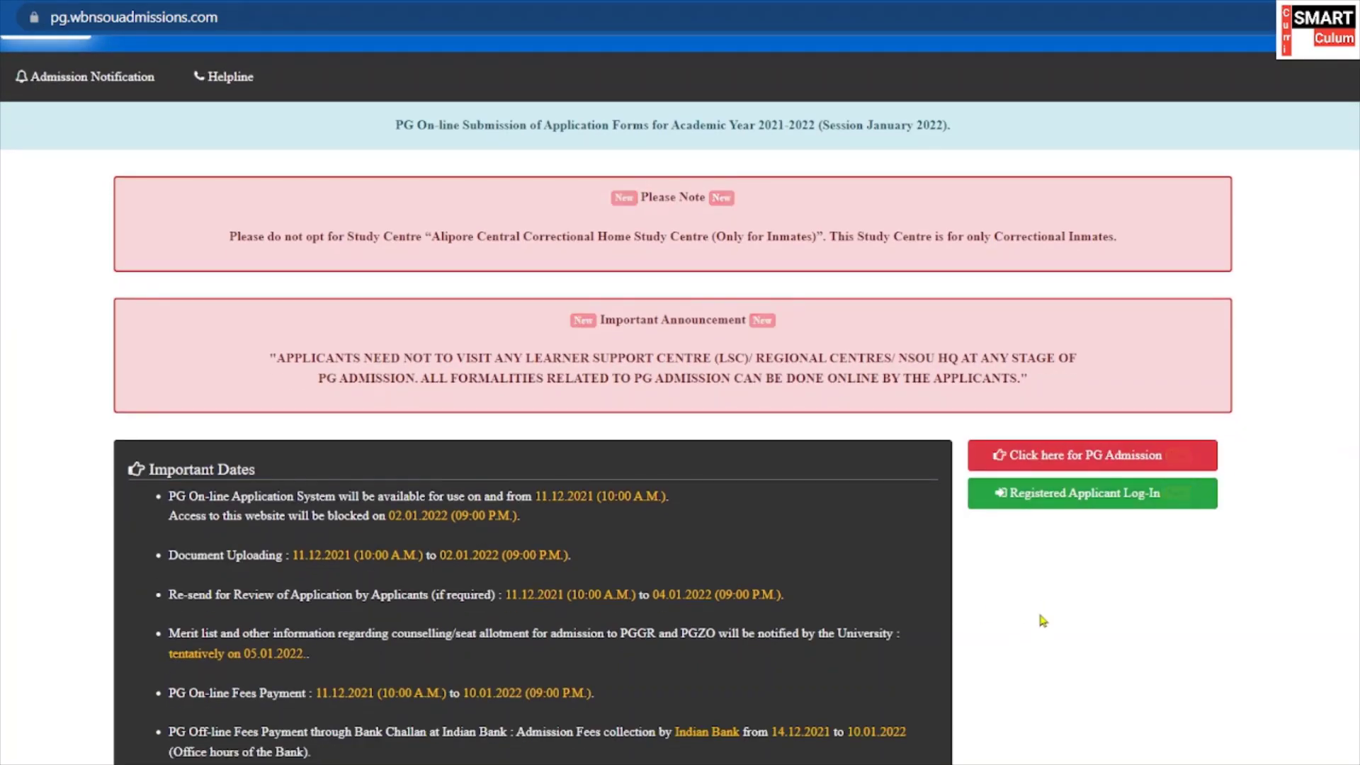
{"action": "scroll", "coordinate": [934, 694], "scroll_direction": "down", "scroll_amount": 2}
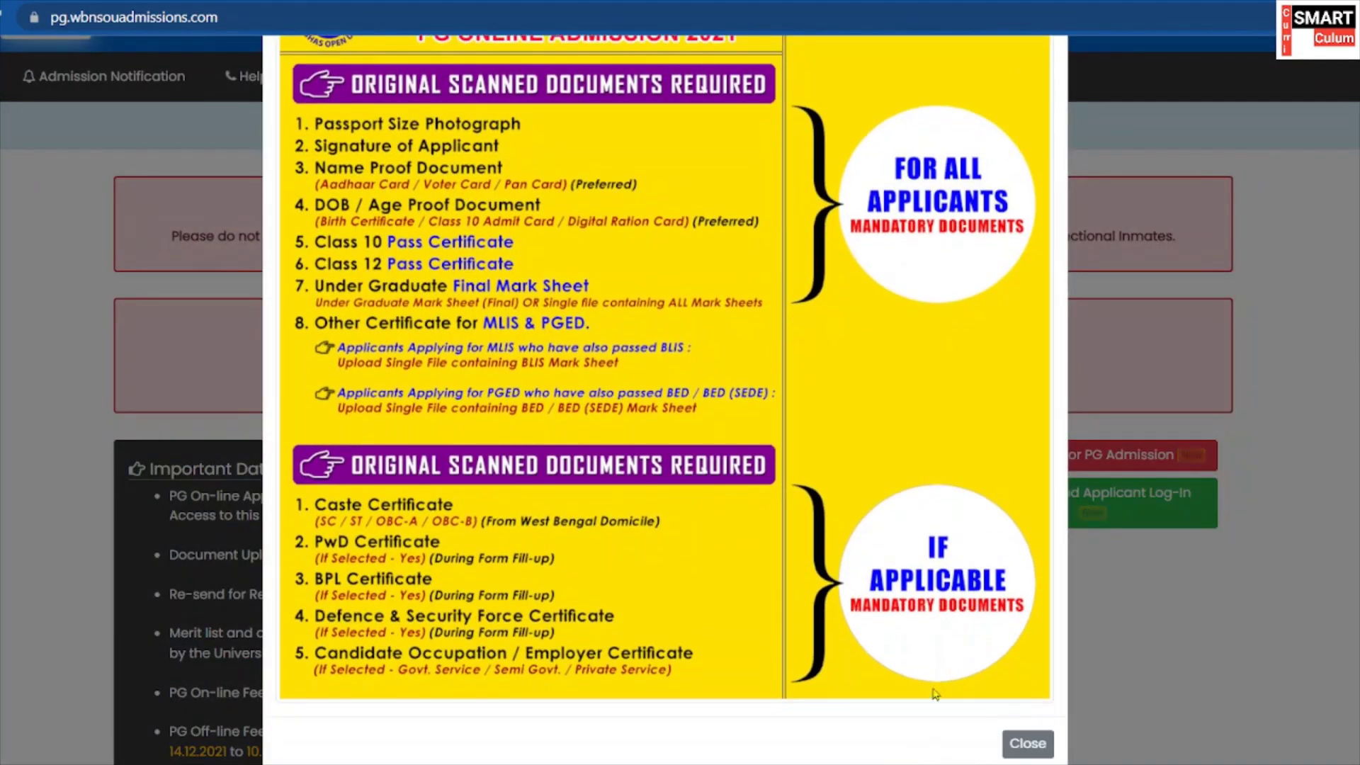
{"action": "left_click", "coordinate": [1026, 743]}
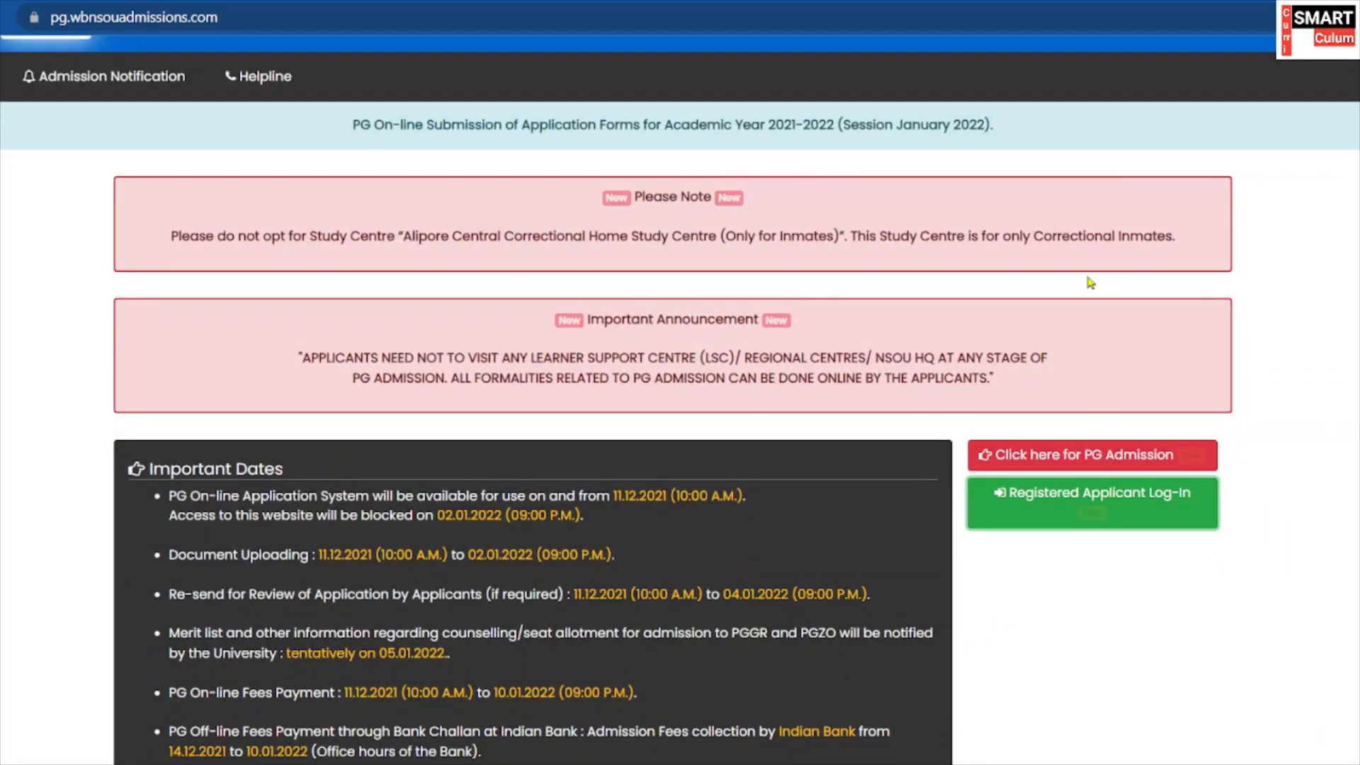
{"action": "scroll", "coordinate": [731, 405], "scroll_direction": "down", "scroll_amount": 2}
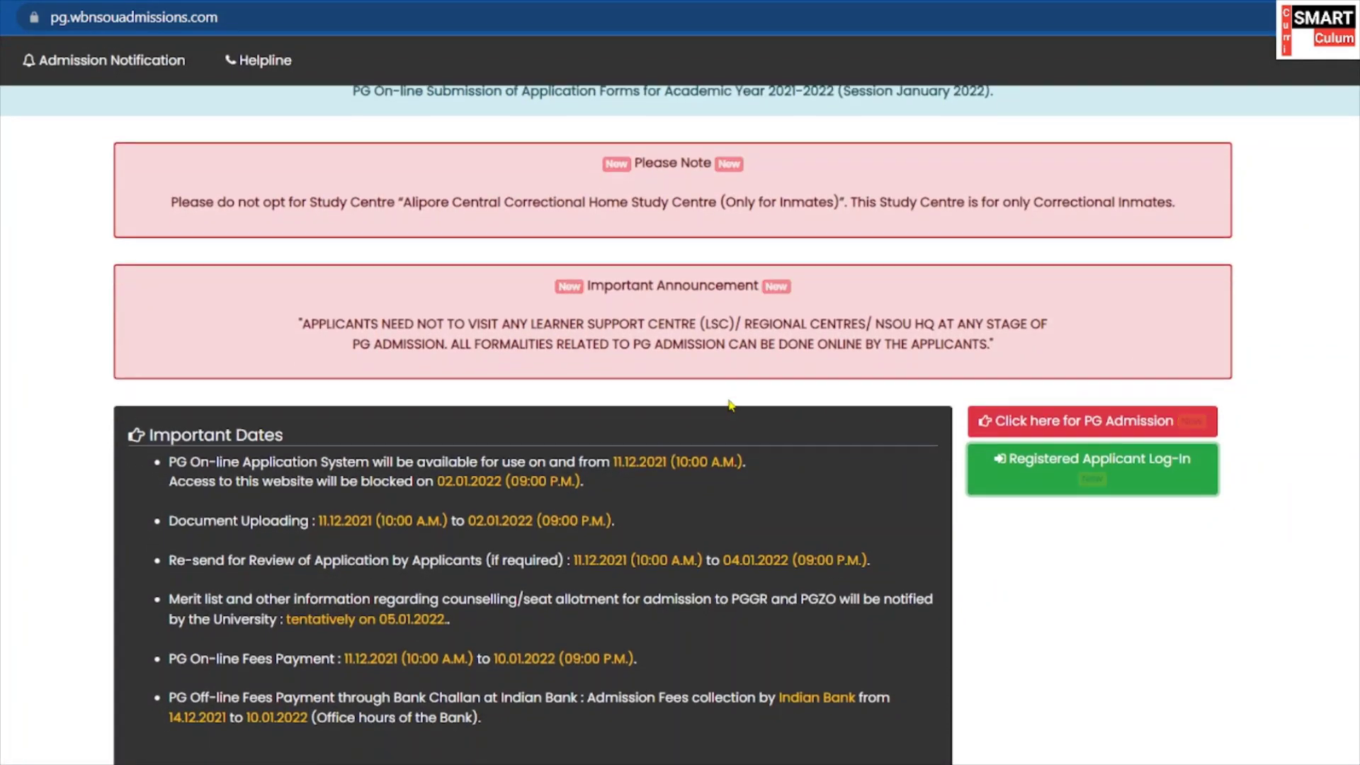
{"action": "scroll", "coordinate": [731, 405], "scroll_direction": "down", "scroll_amount": 3}
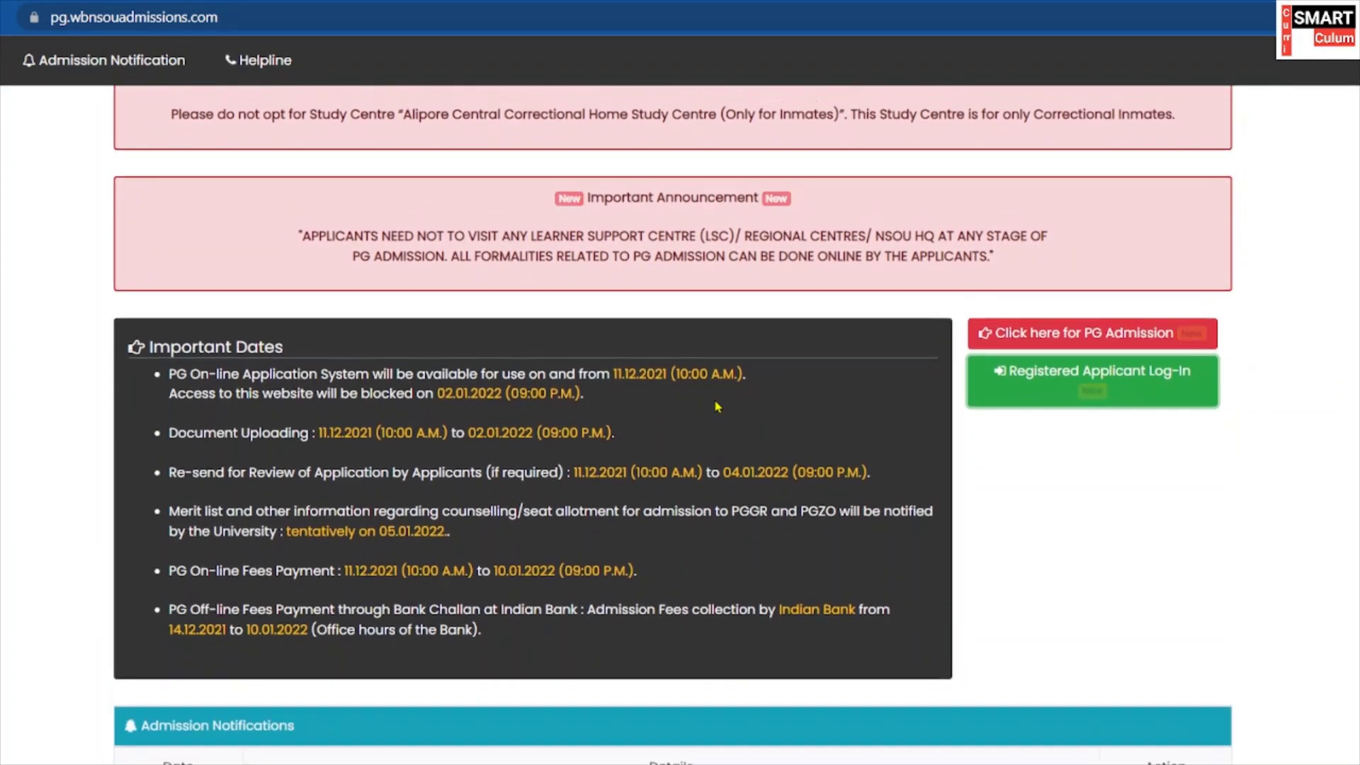
{"action": "scroll", "coordinate": [718, 406], "scroll_direction": "up", "scroll_amount": 5}
{"action": "left_click", "coordinate": [729, 299]}
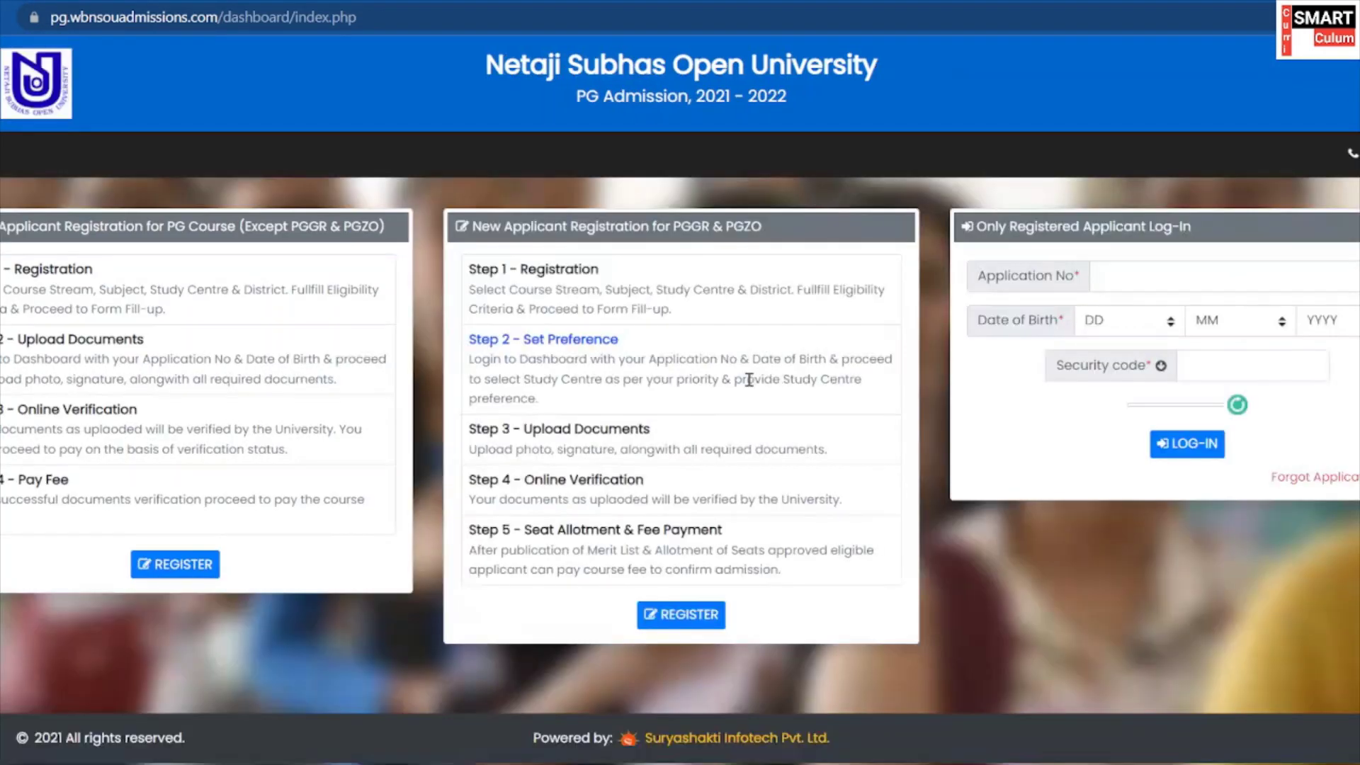
Paste the application number and select the day, month and year of birth.
{"action": "left_click", "coordinate": [1186, 276]}
{"action": "right_click", "coordinate": [1187, 276]}
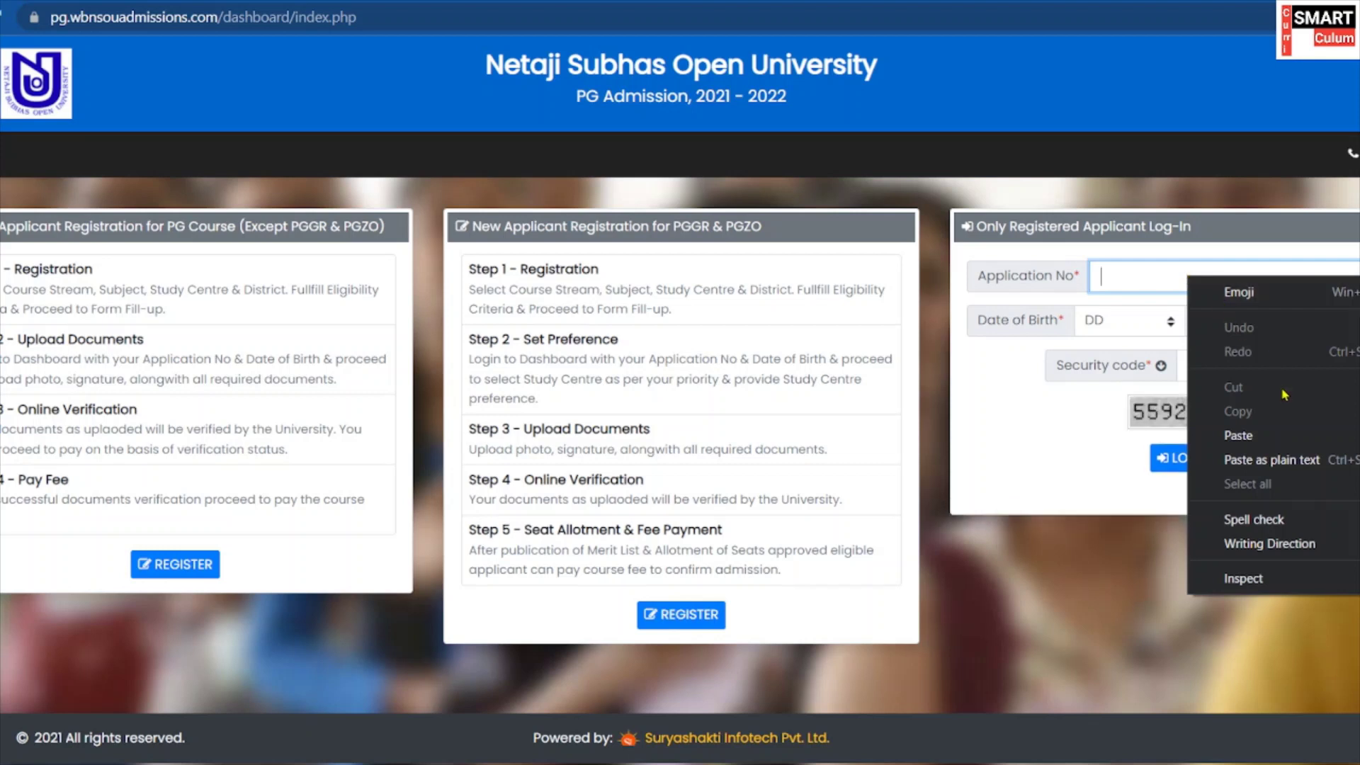
{"action": "left_click", "coordinate": [1258, 434]}
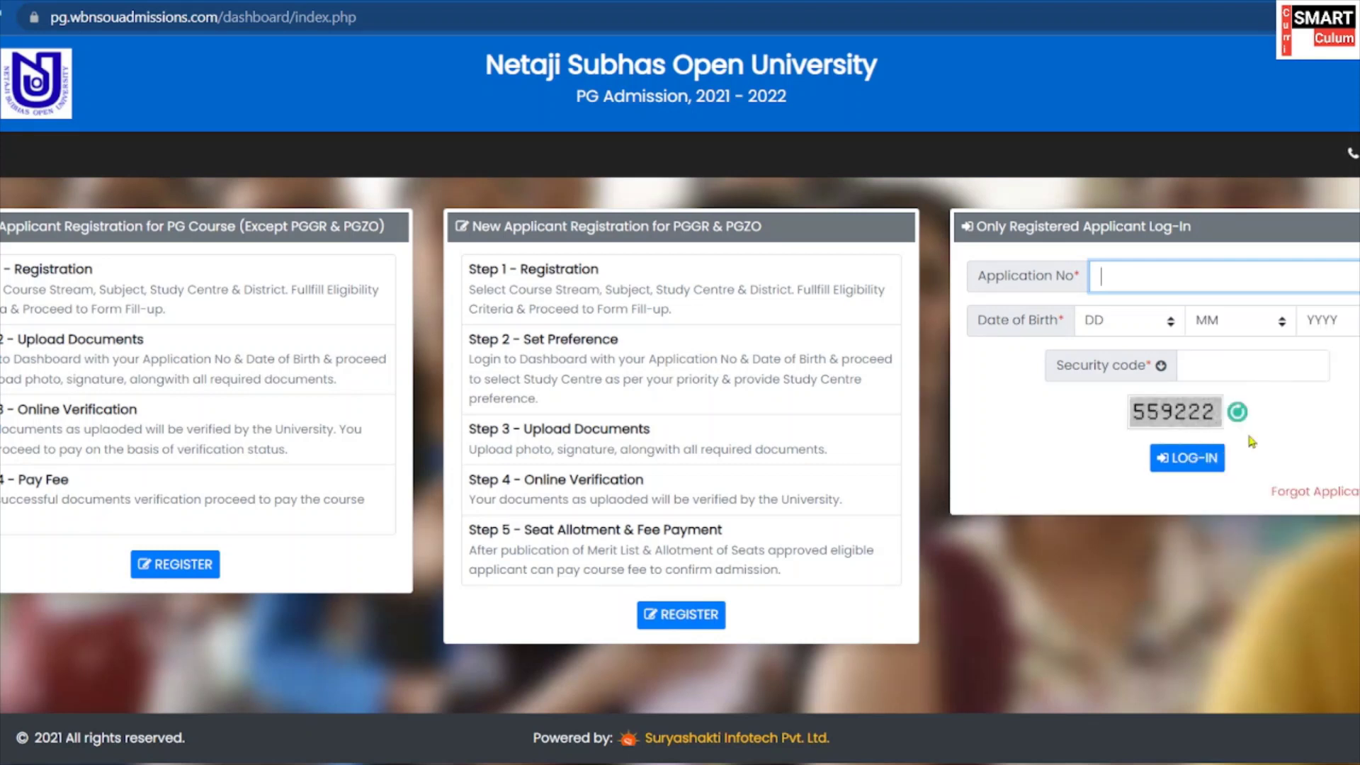
{"action": "left_click", "coordinate": [1128, 327]}
{"action": "scroll", "coordinate": [1119, 417], "scroll_direction": "down", "scroll_amount": 3}
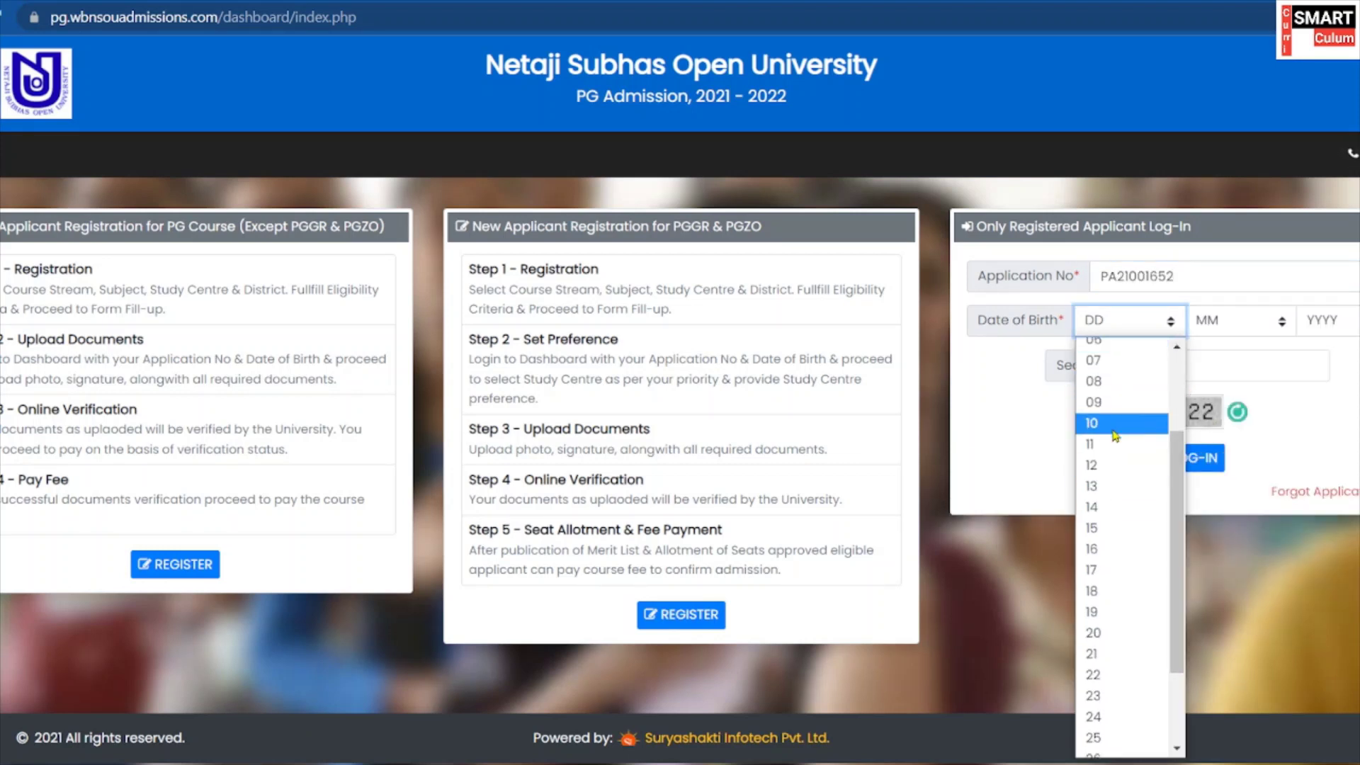
{"action": "left_click", "coordinate": [1115, 425]}
{"action": "left_click", "coordinate": [1236, 320]}
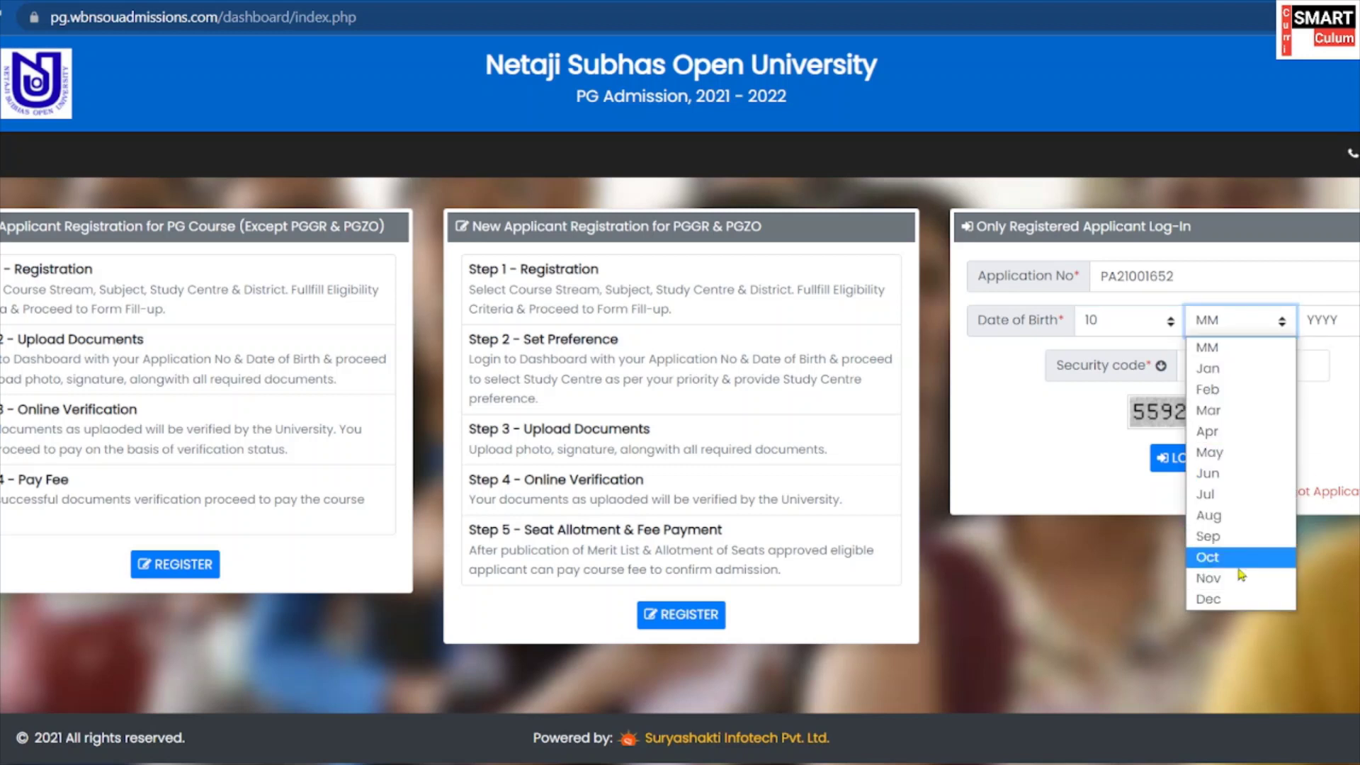
{"action": "left_click", "coordinate": [1237, 565]}
{"action": "left_click", "coordinate": [1325, 320]}
{"action": "scroll", "coordinate": [1330, 694], "scroll_direction": "down", "scroll_amount": 4}
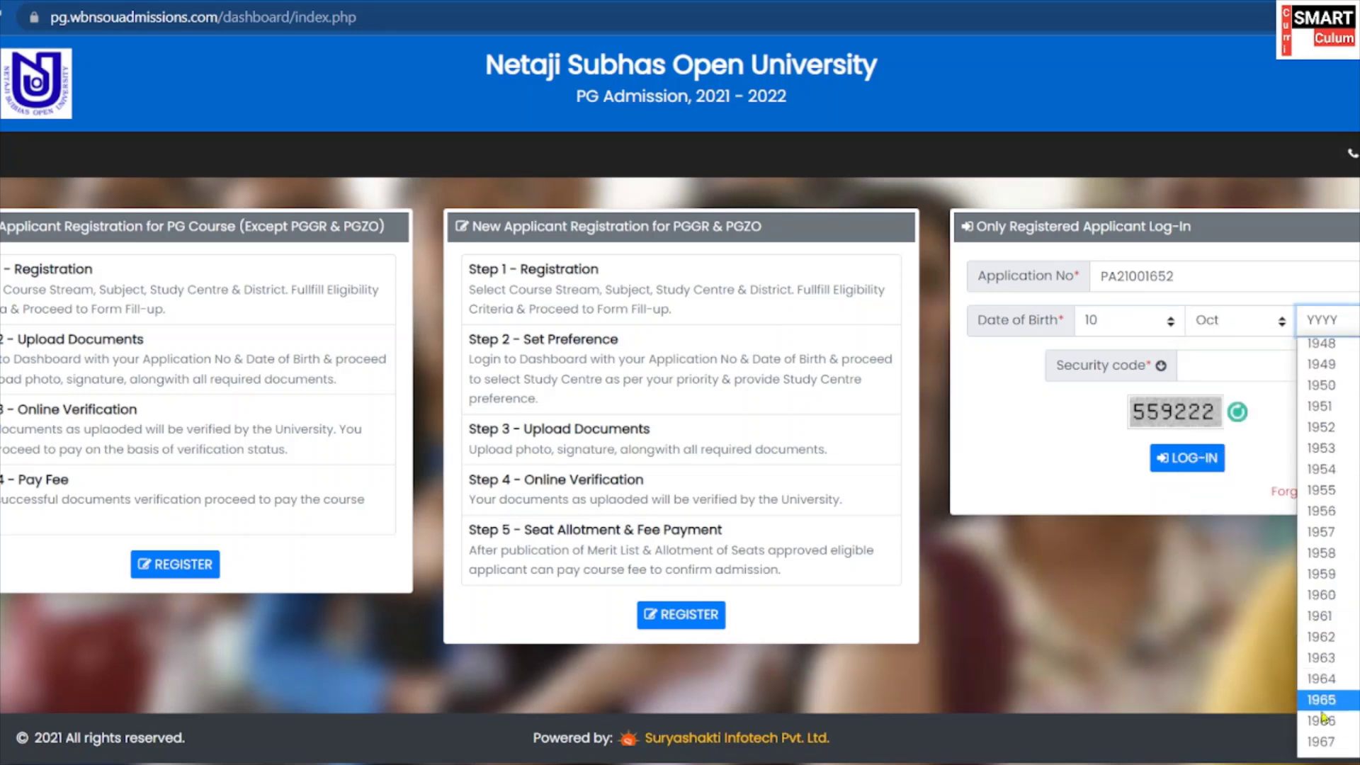
{"action": "scroll", "coordinate": [1331, 697], "scroll_direction": "down", "scroll_amount": 10}
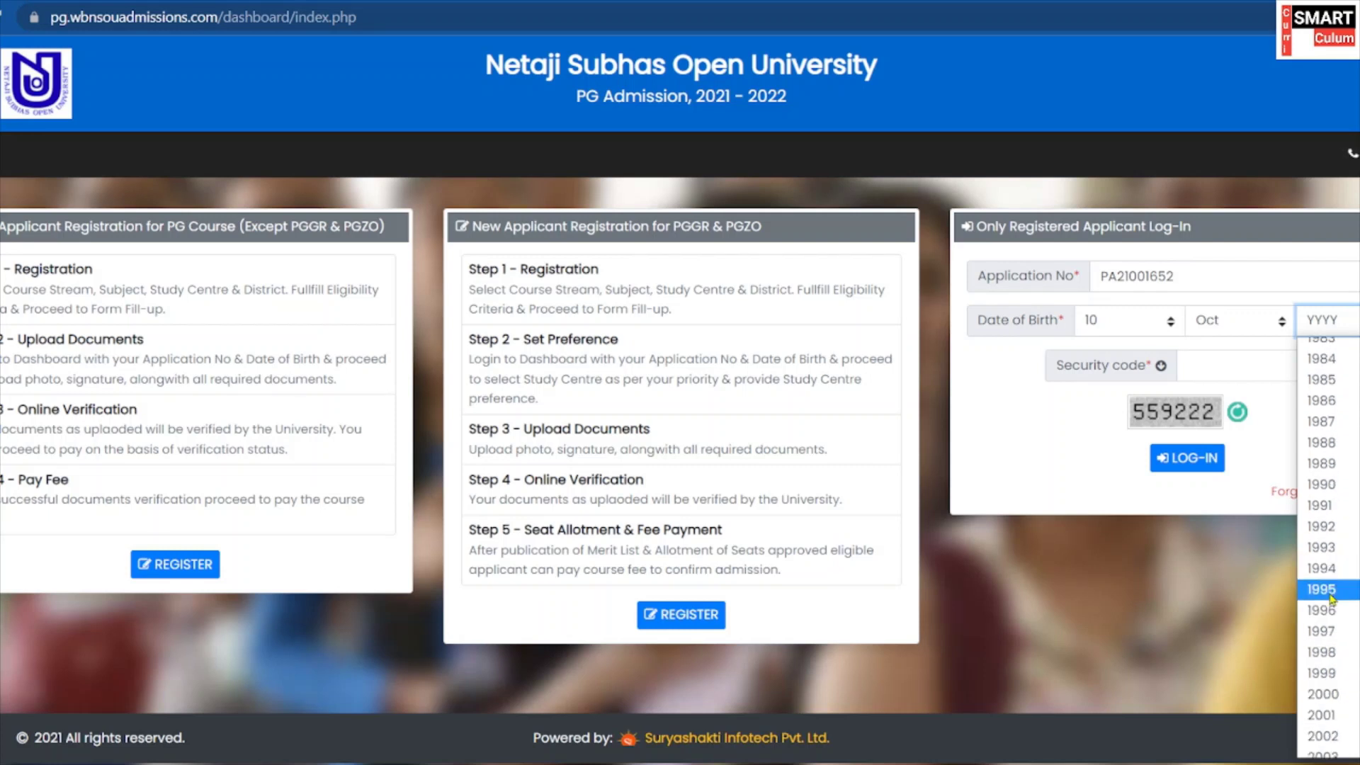
{"action": "left_click", "coordinate": [1335, 570]}
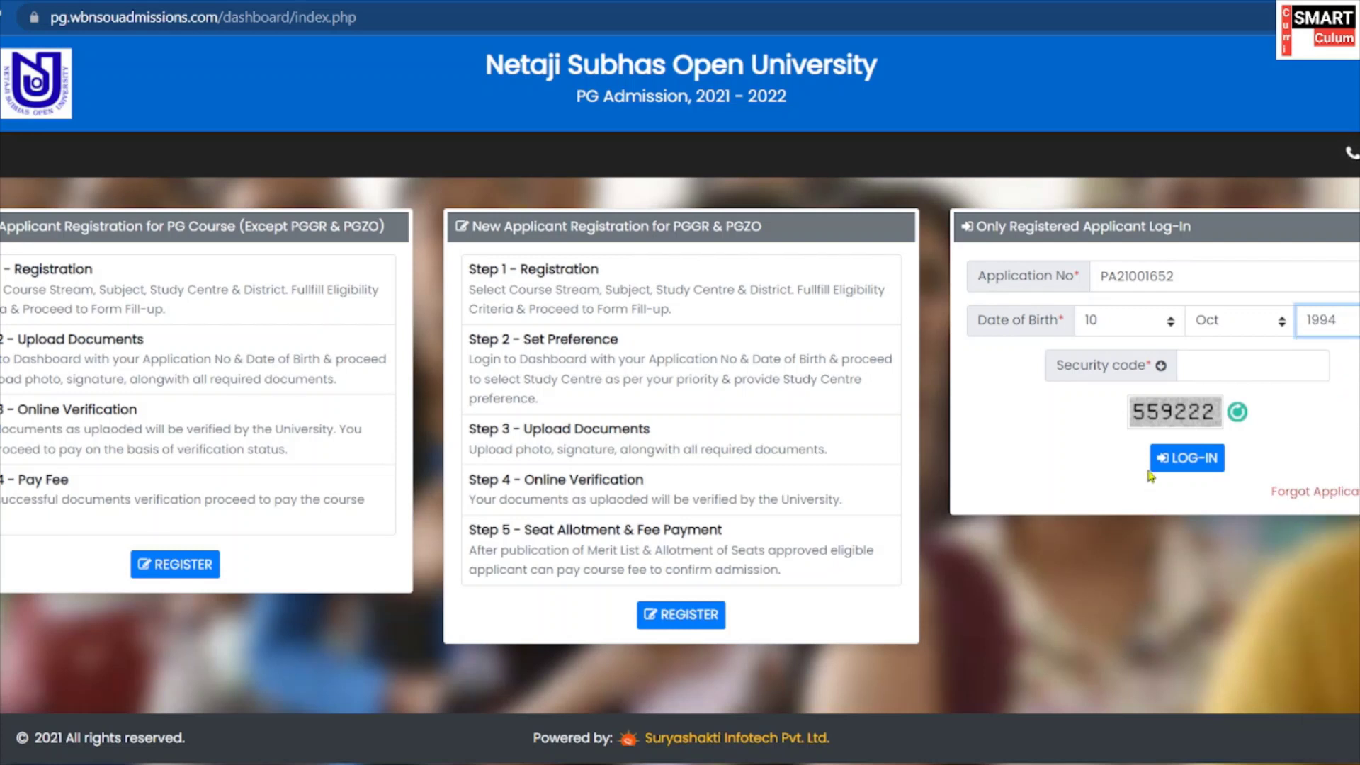
Enter the displayed security code and log in to the applicant dashboard.
{"action": "left_click", "coordinate": [1262, 361]}
{"action": "type", "text": "556"}
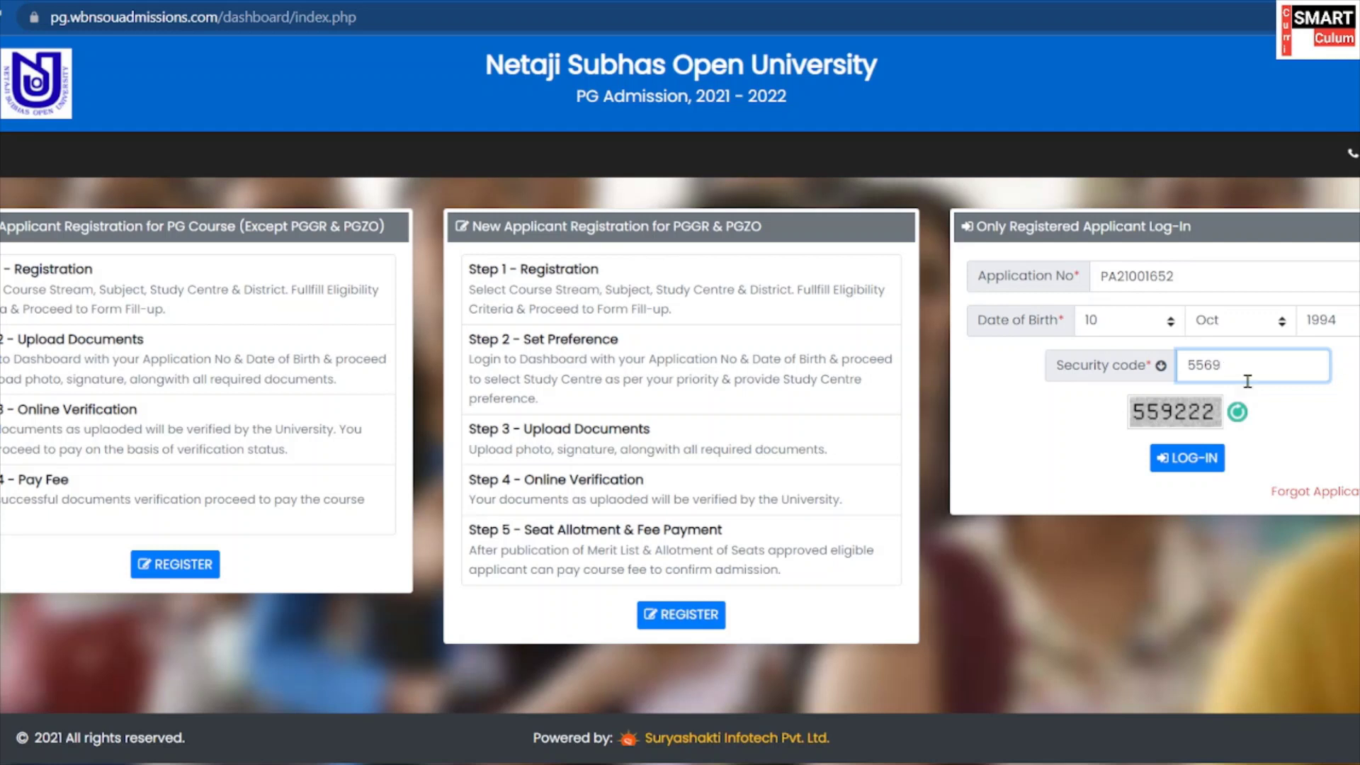
{"action": "type", "text": "9222"}
{"action": "left_click", "coordinate": [1192, 468]}
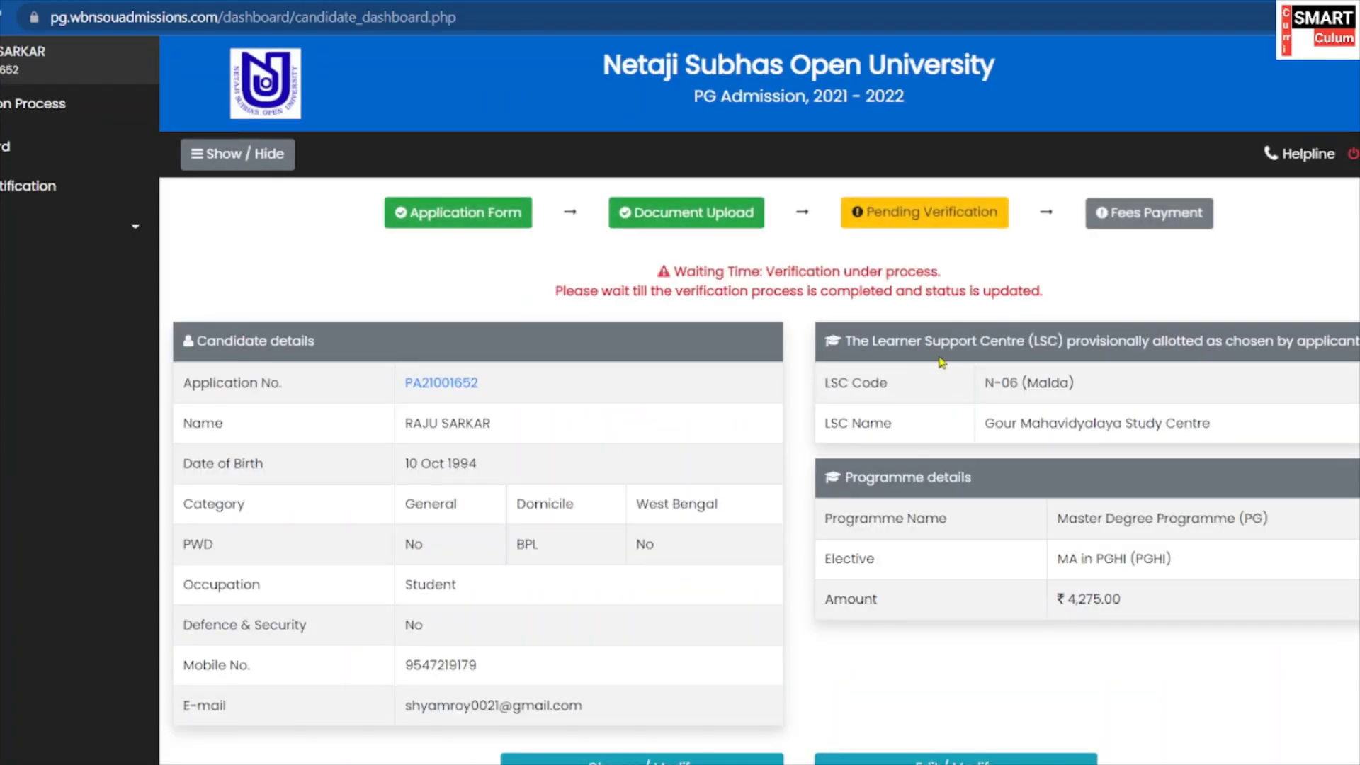
{"action": "scroll", "coordinate": [836, 291], "scroll_direction": "down", "scroll_amount": 1}
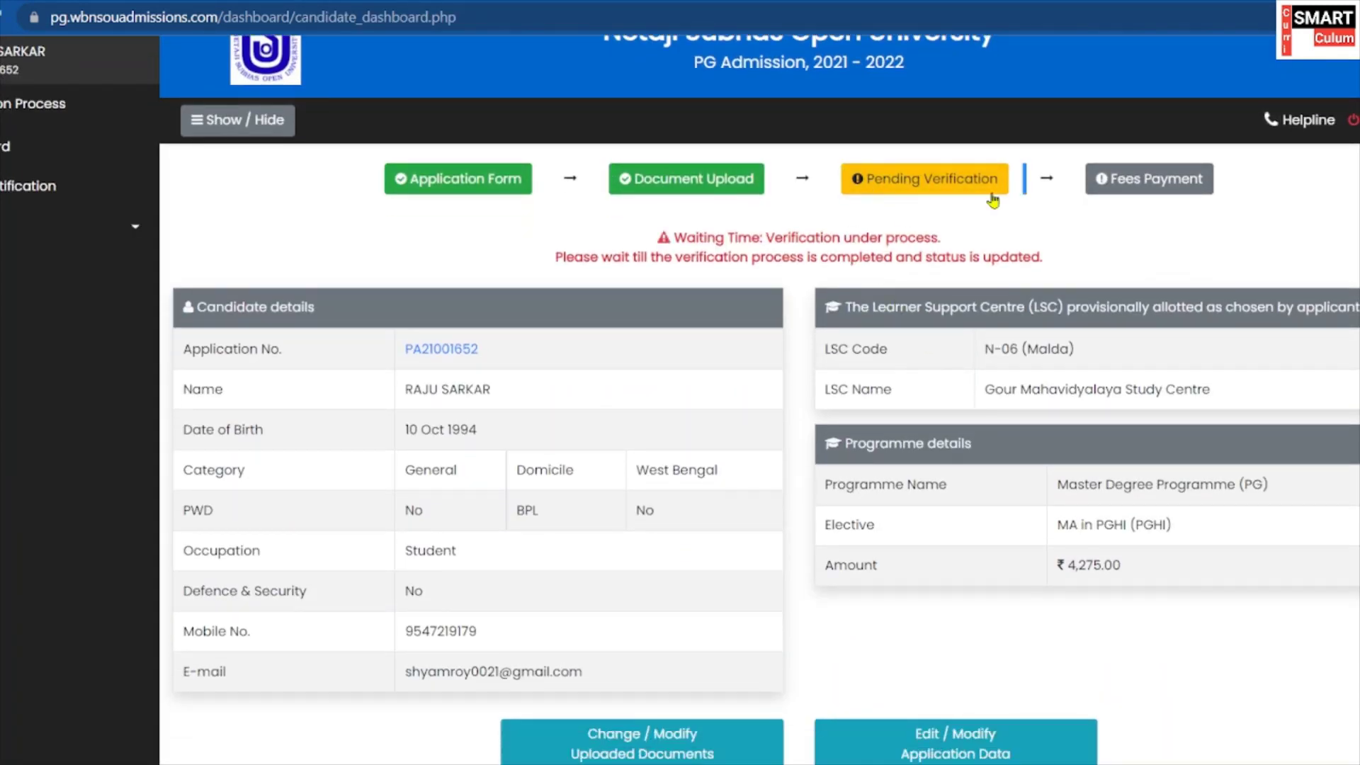
{"action": "scroll", "coordinate": [928, 218], "scroll_direction": "down", "scroll_amount": 1}
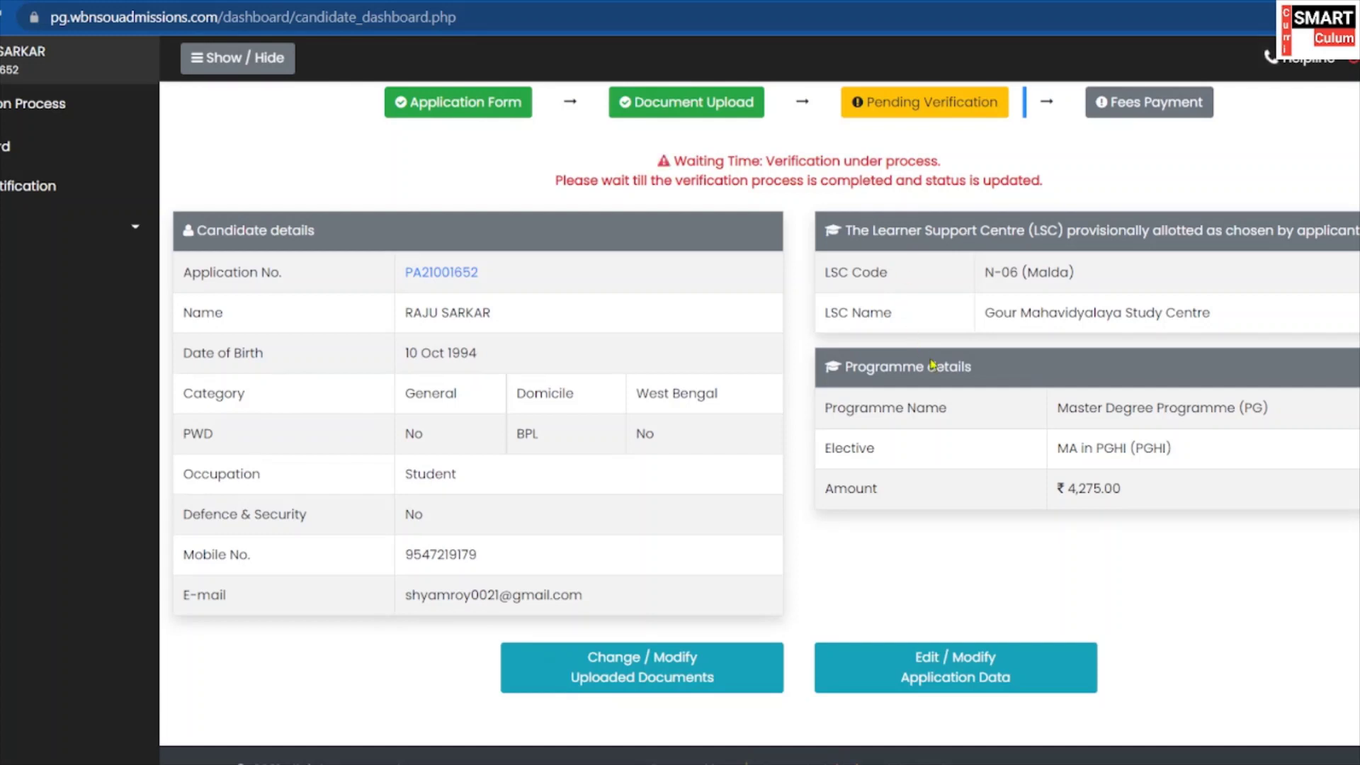
{"action": "scroll", "coordinate": [906, 276], "scroll_direction": "up", "scroll_amount": 2}
{"action": "scroll", "coordinate": [833, 210], "scroll_direction": "down", "scroll_amount": 3}
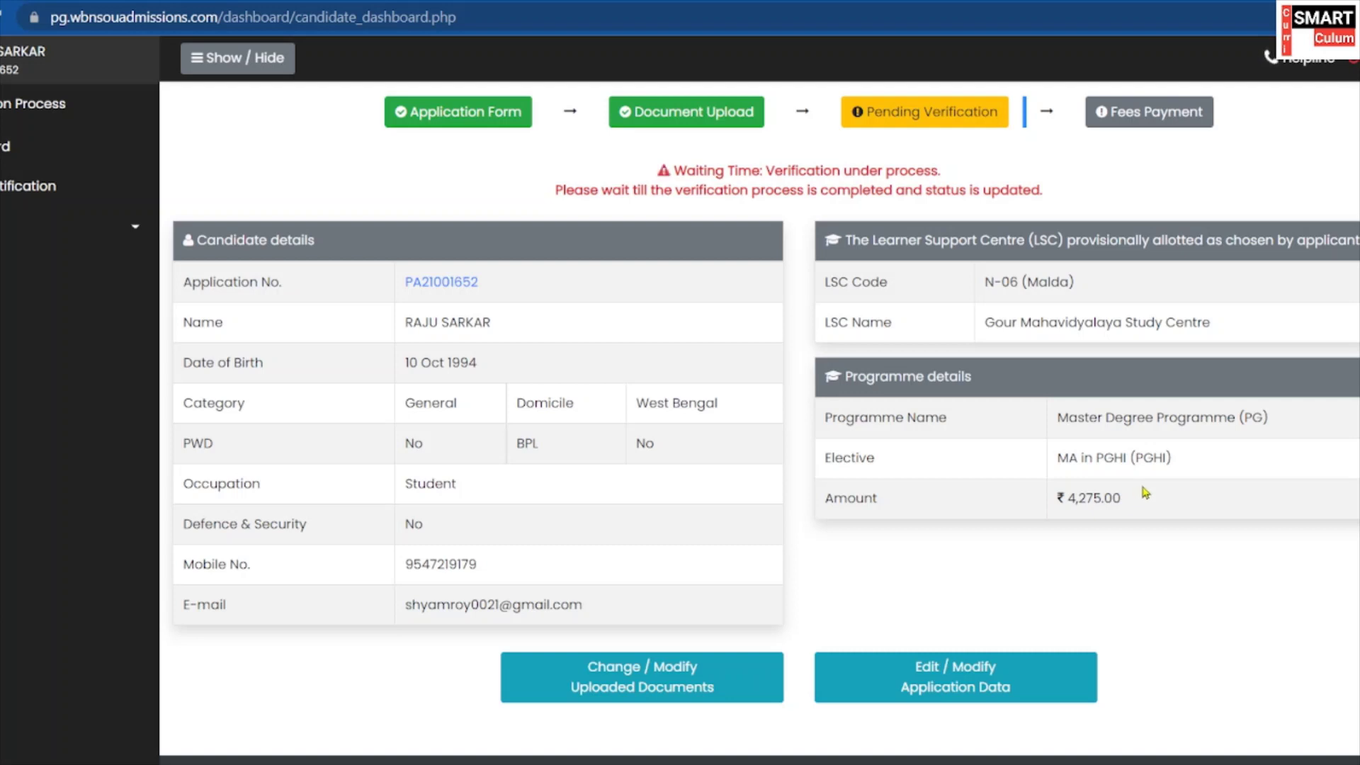
{"action": "left_click_drag", "start_coordinate": [1114, 497], "coordinate": [1053, 509]}
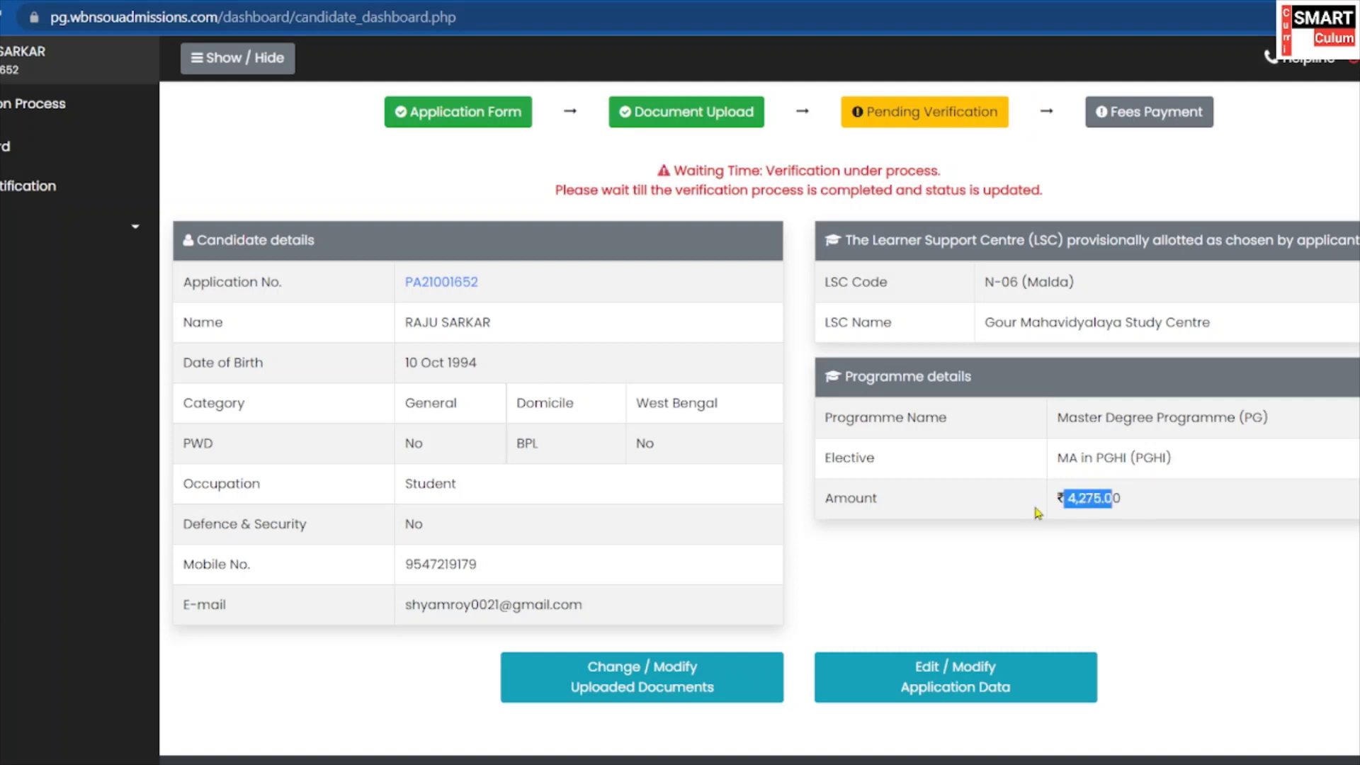
{"action": "scroll", "coordinate": [1121, 499], "scroll_direction": "down", "scroll_amount": 1}
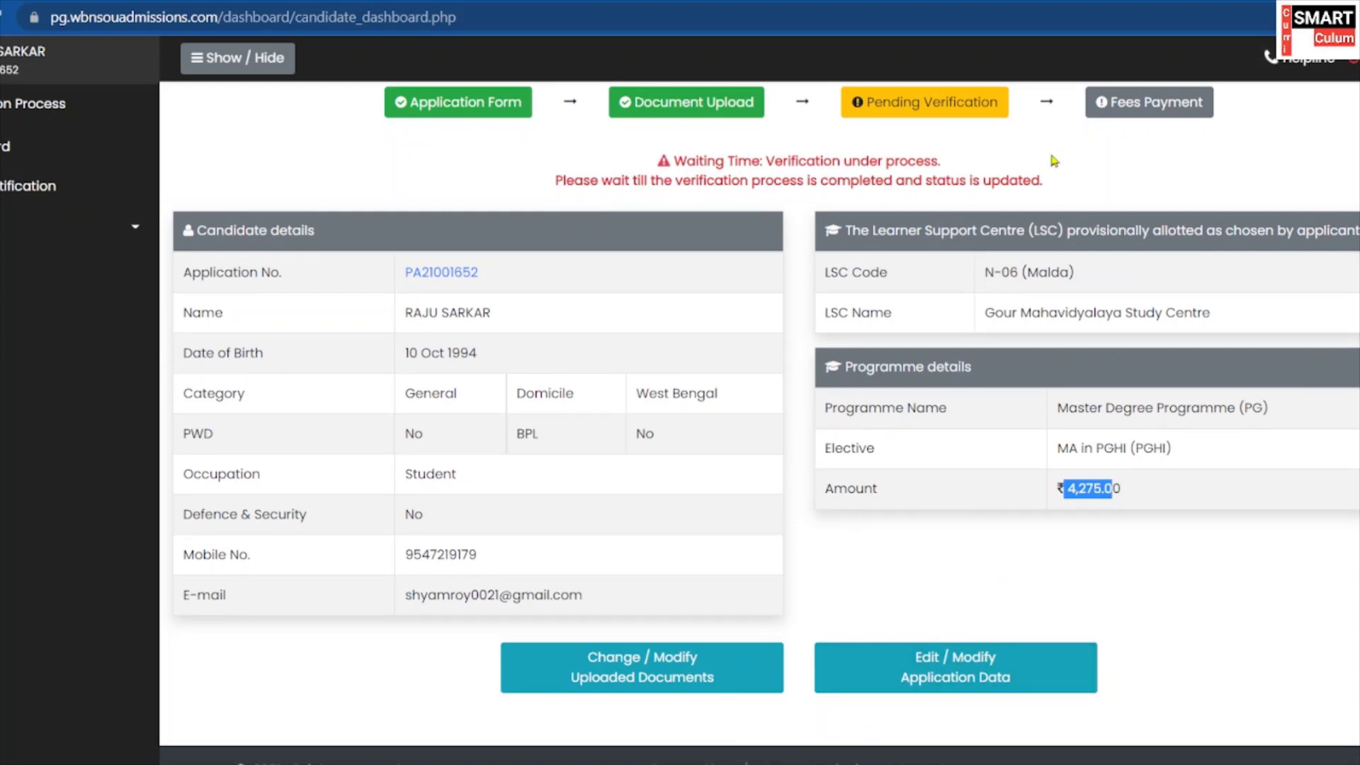
{"action": "left_click", "coordinate": [798, 735]}
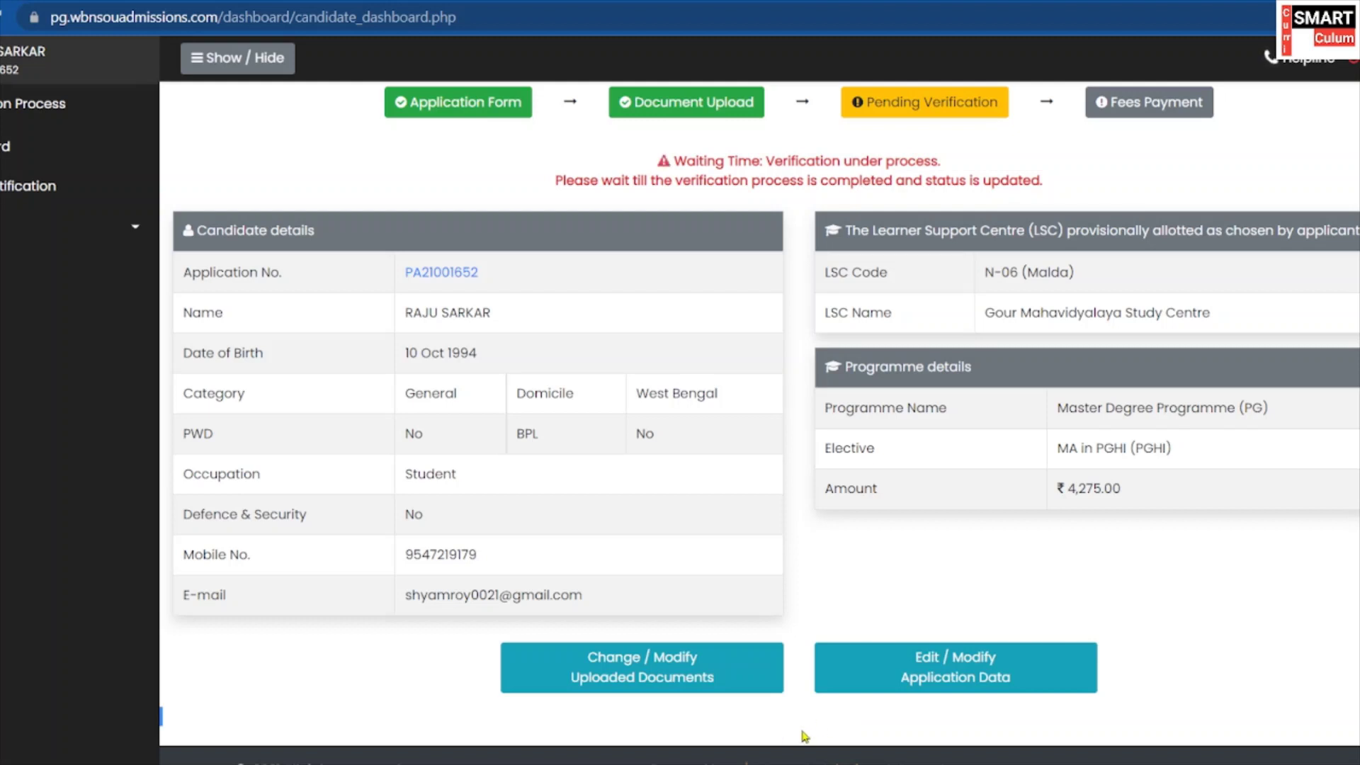